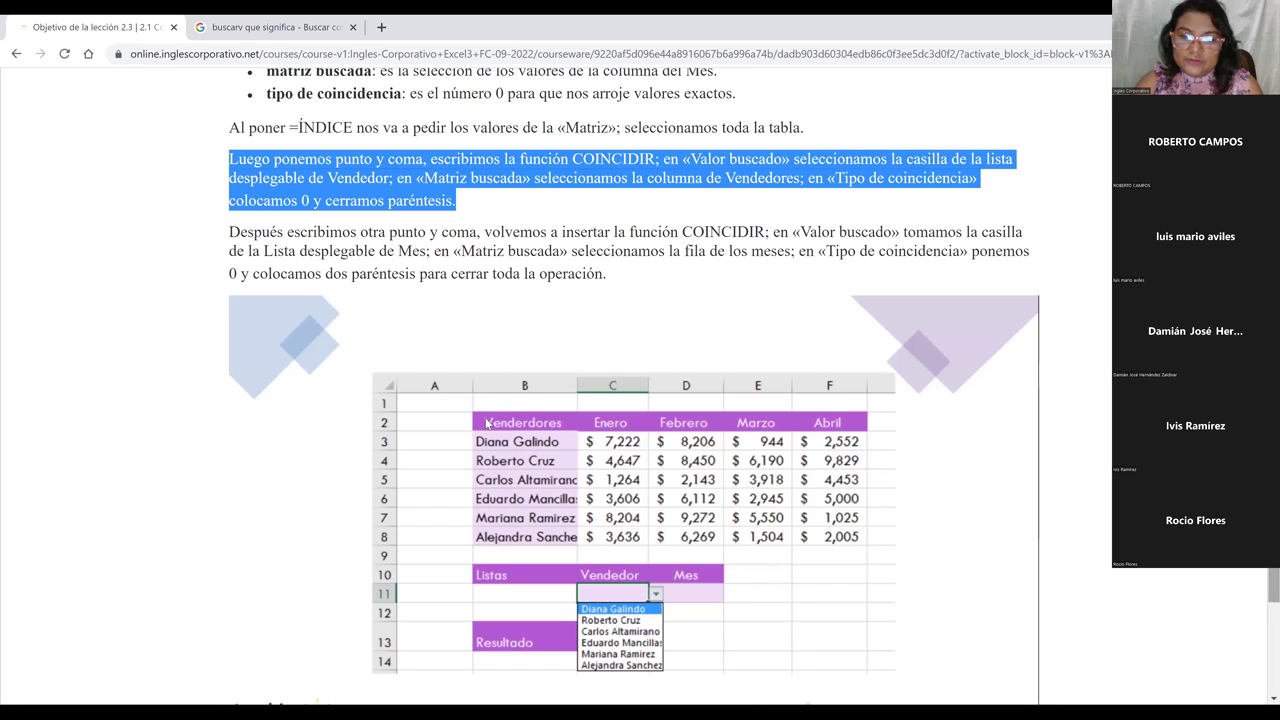
- Open the lesson's video on advanced search with Índice and Coincidir on YouTube and play it in full screen
scroll(629, 425, "down", 2)
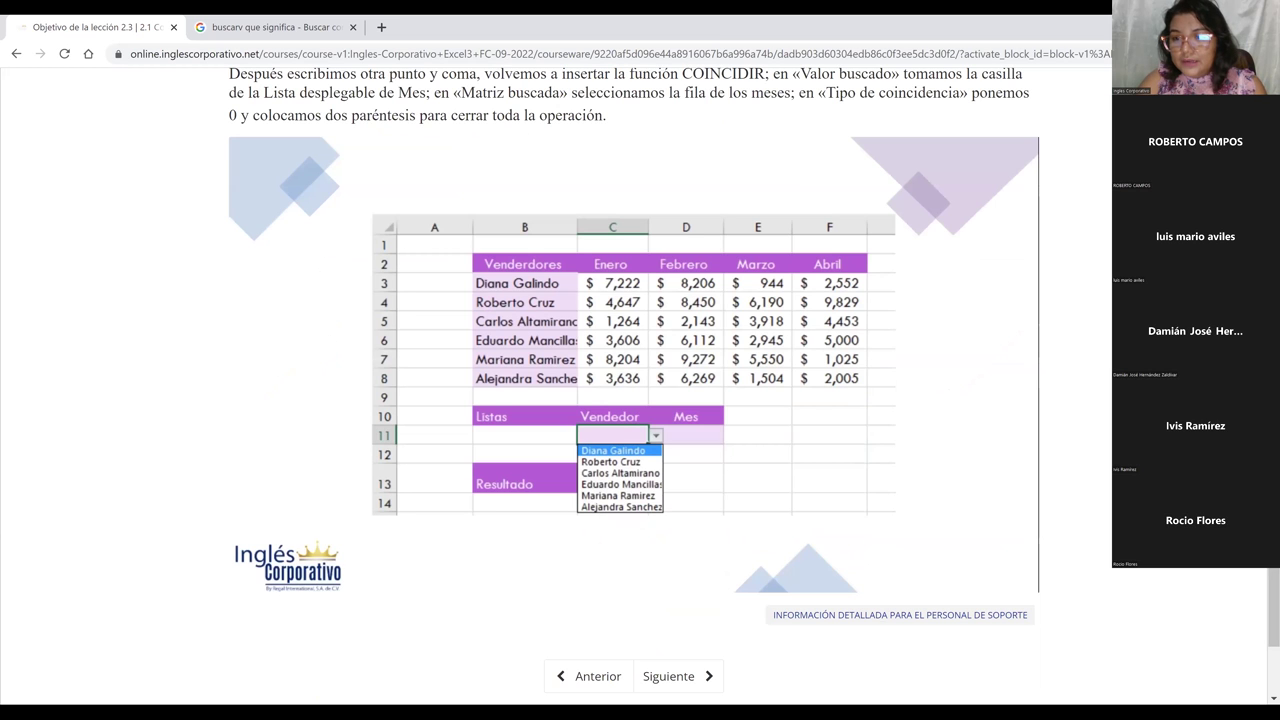
scroll(634, 330, "up", 10)
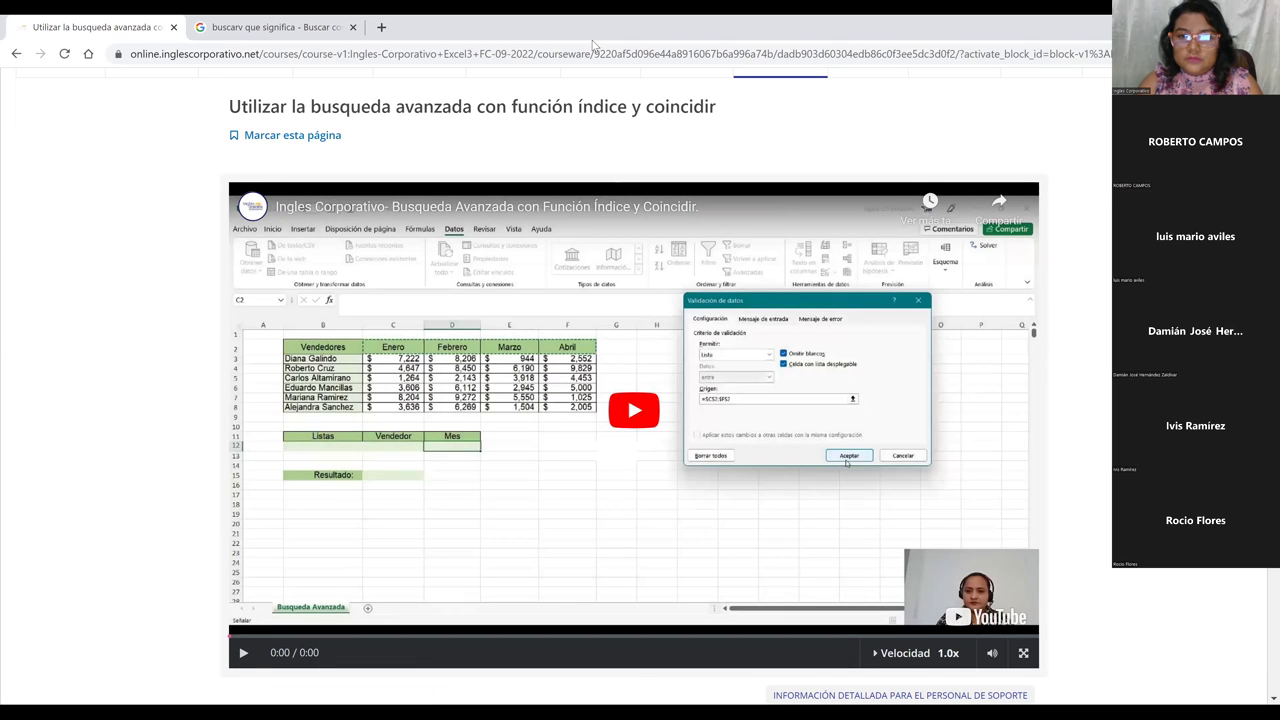
left_click(1007, 620)
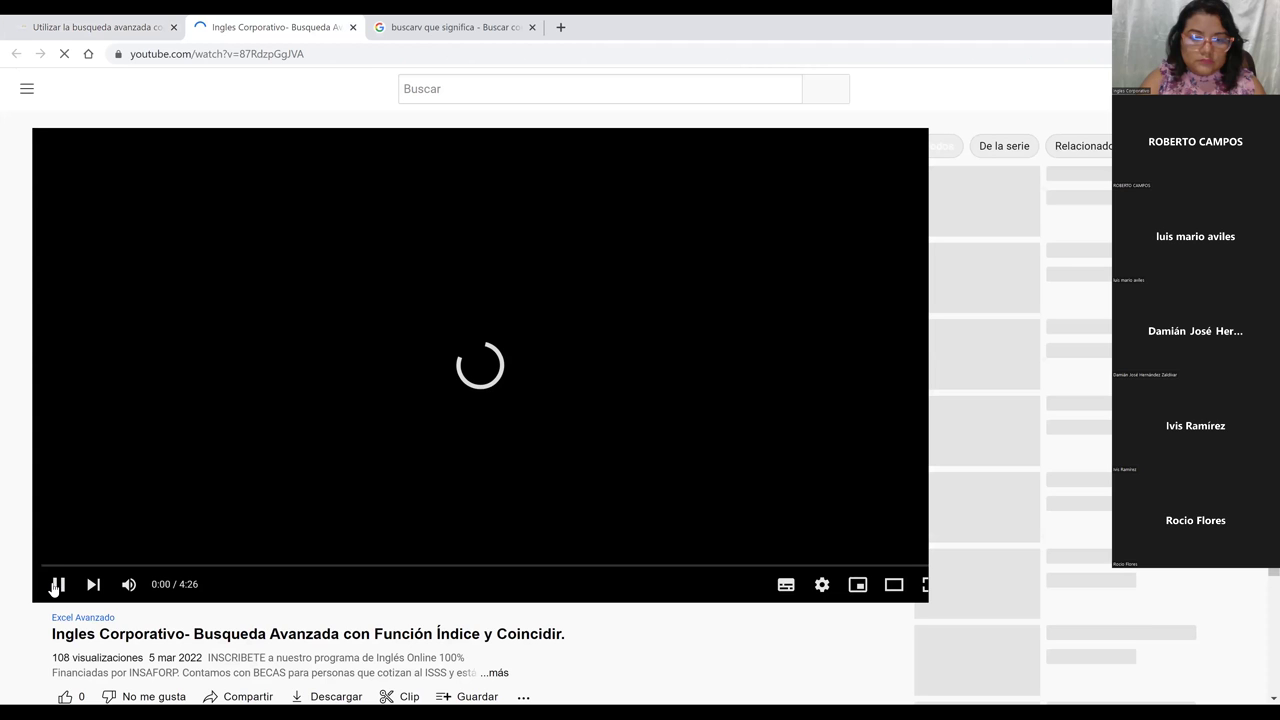
left_click(55, 587)
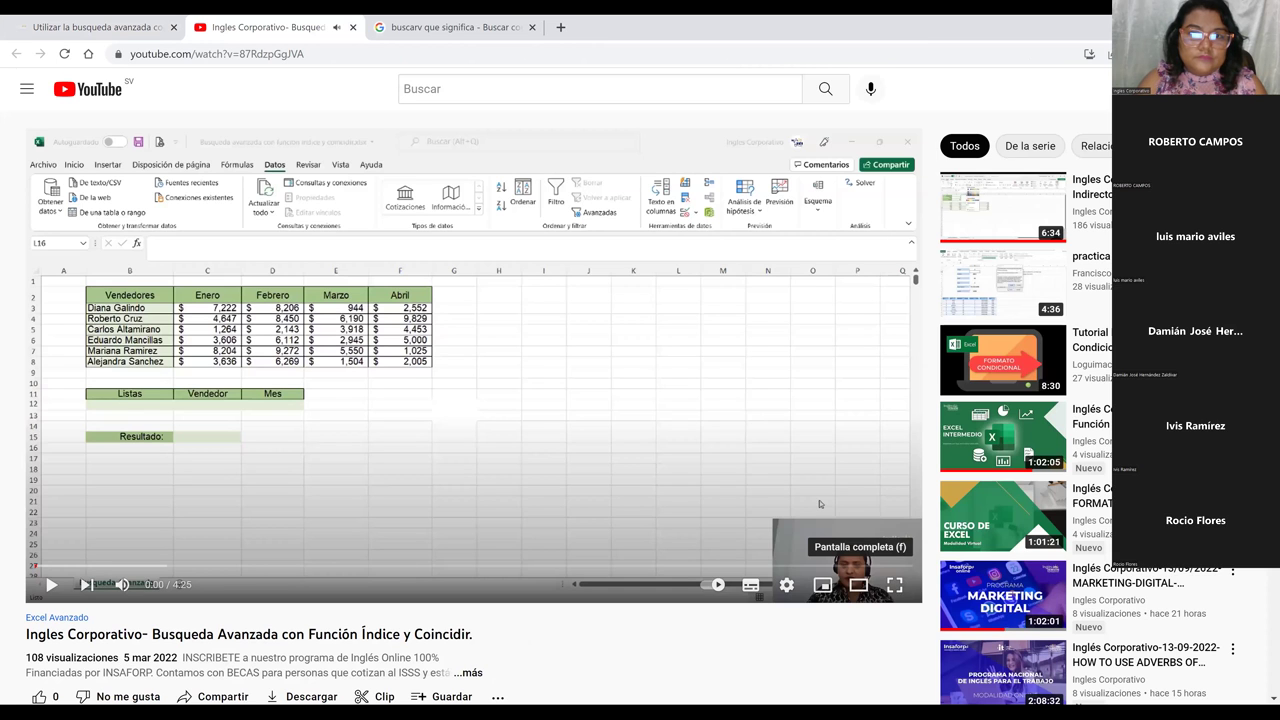
key("f")
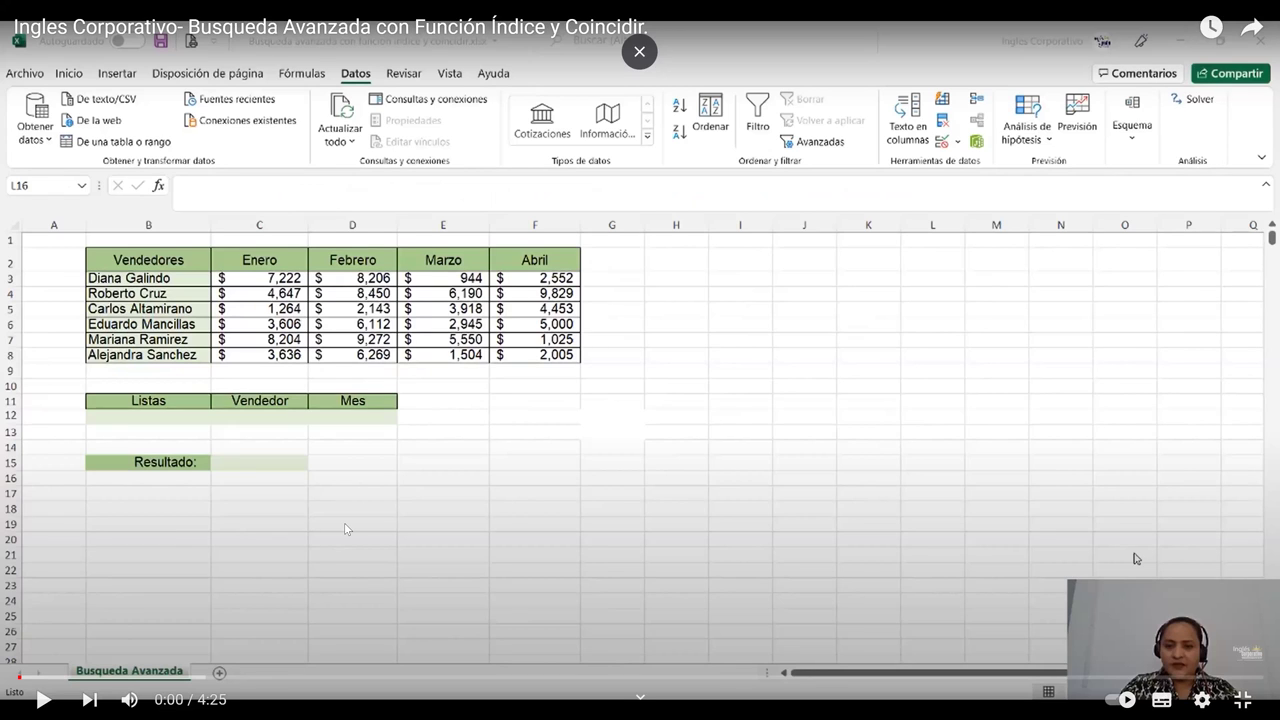
key("space")
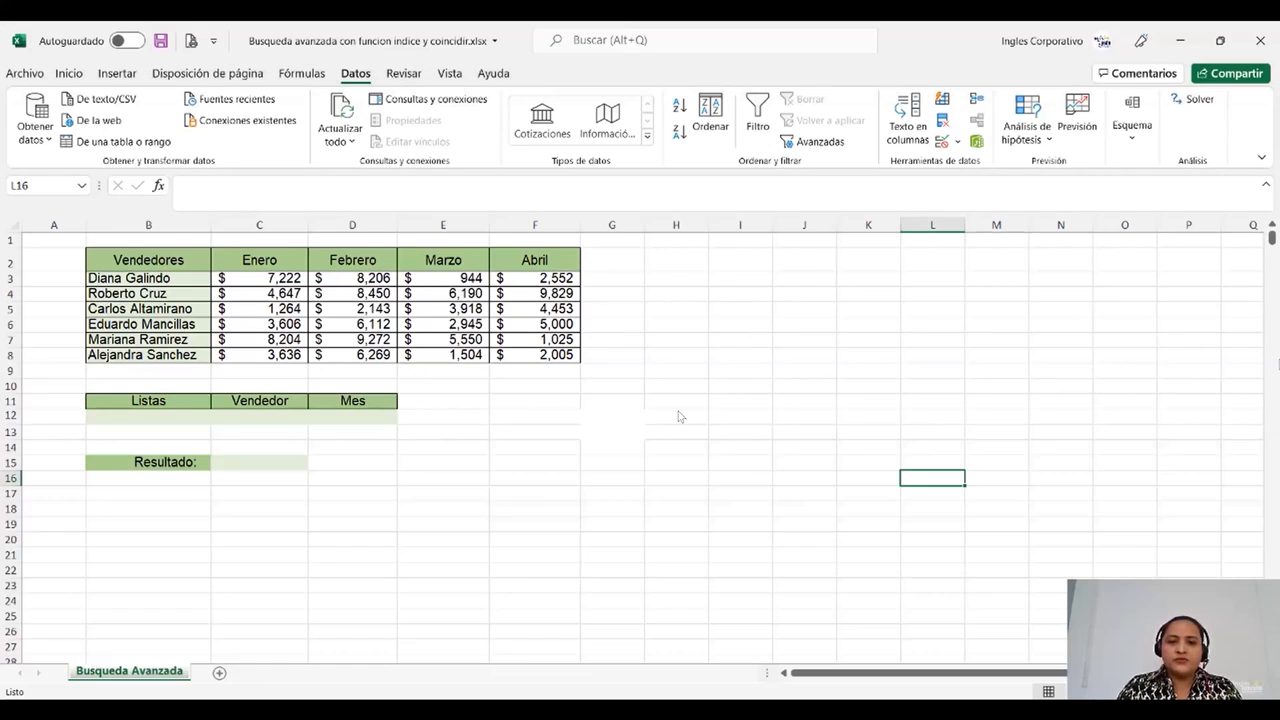
- Add a Lista data validation to cell C12 under Vendedor, using the seller names in column B as its source
mouse_move(687, 545)
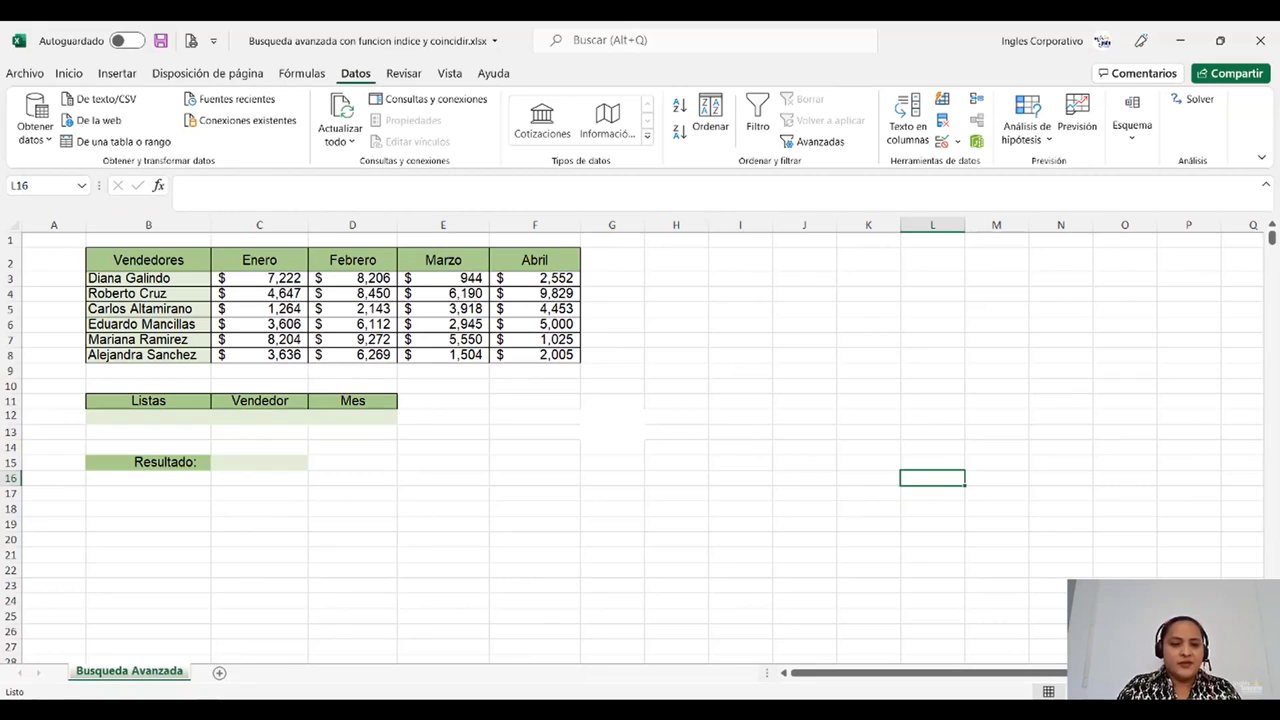
left_click(249, 419)
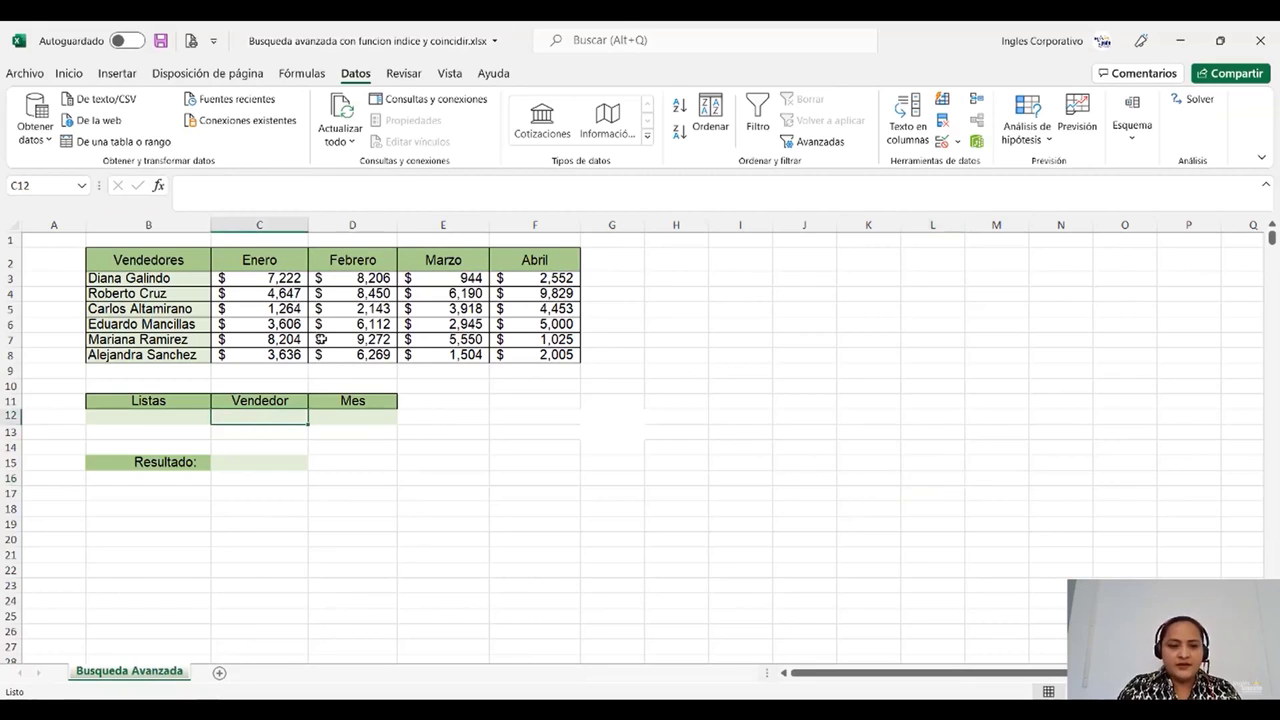
left_click(942, 143)
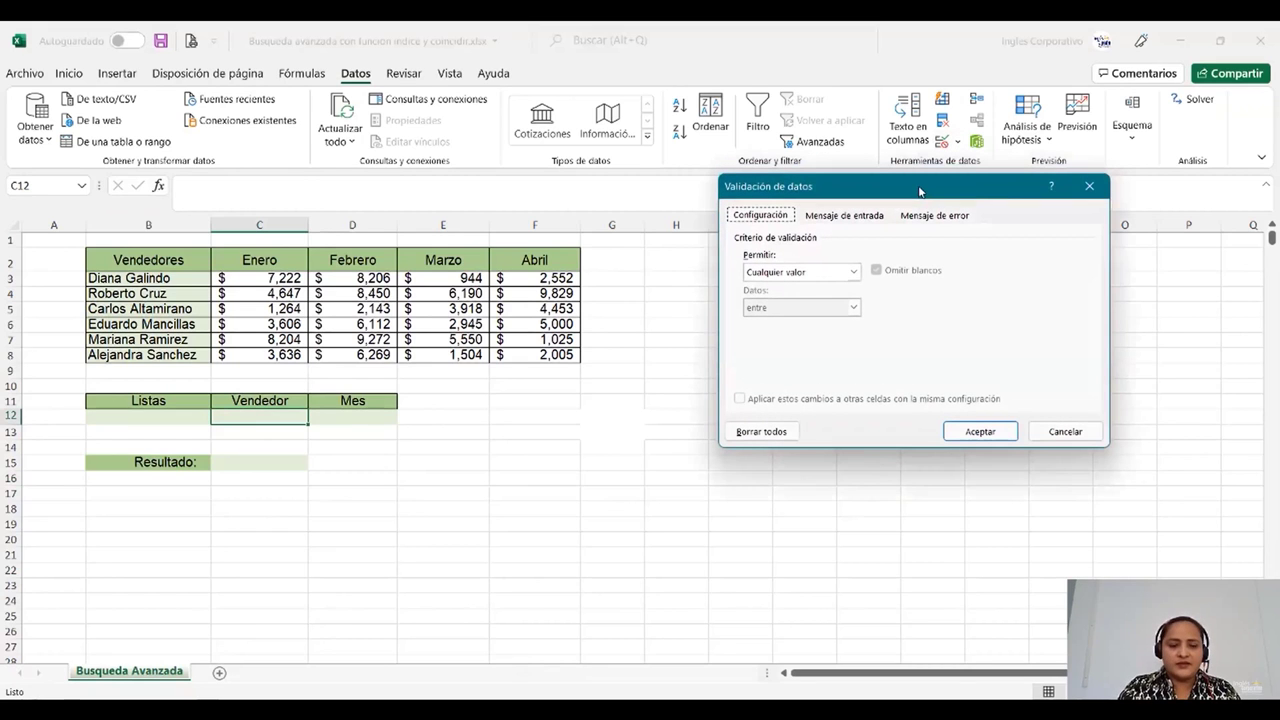
left_click(853, 272)
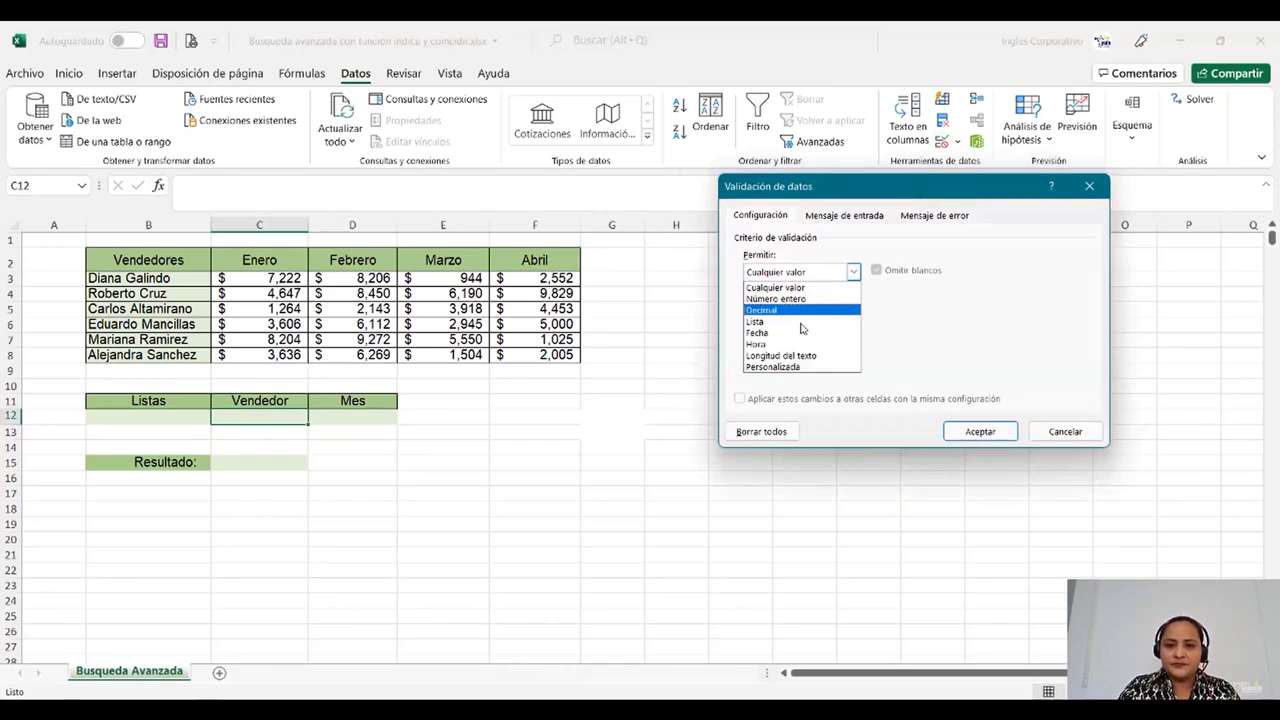
left_click(792, 321)
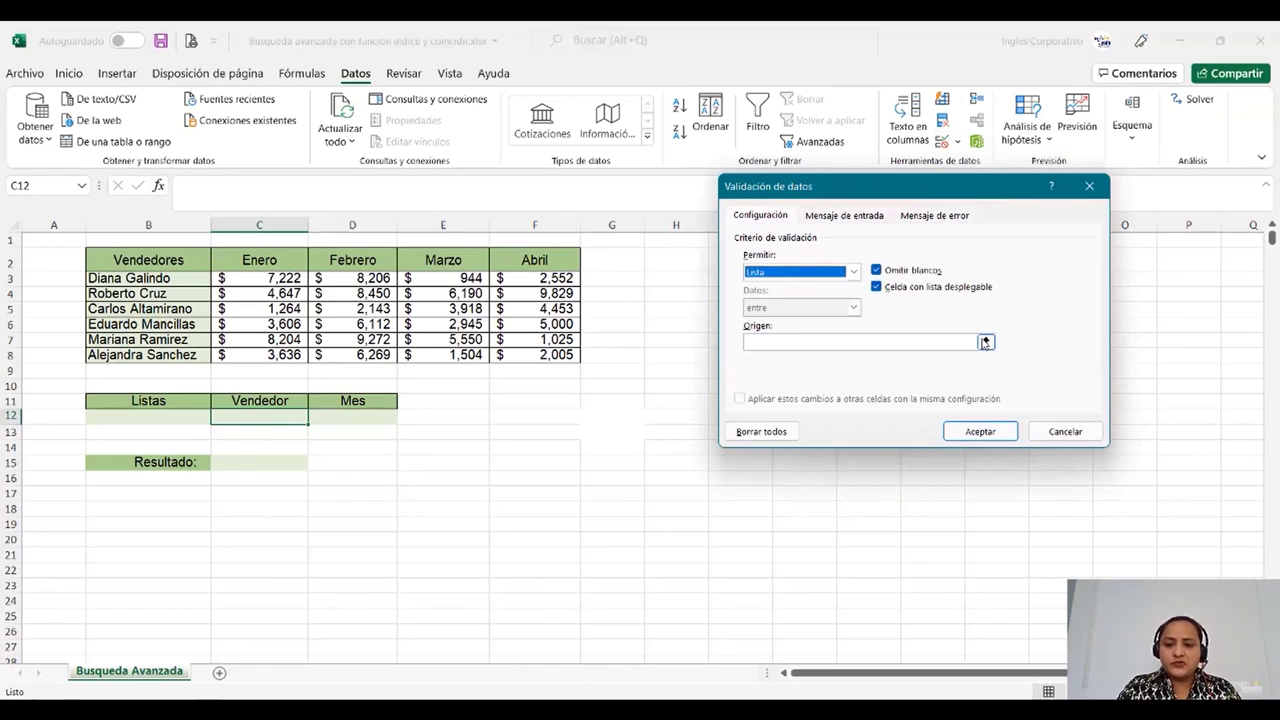
left_click(985, 342)
left_click_drag(150, 278, 176, 339)
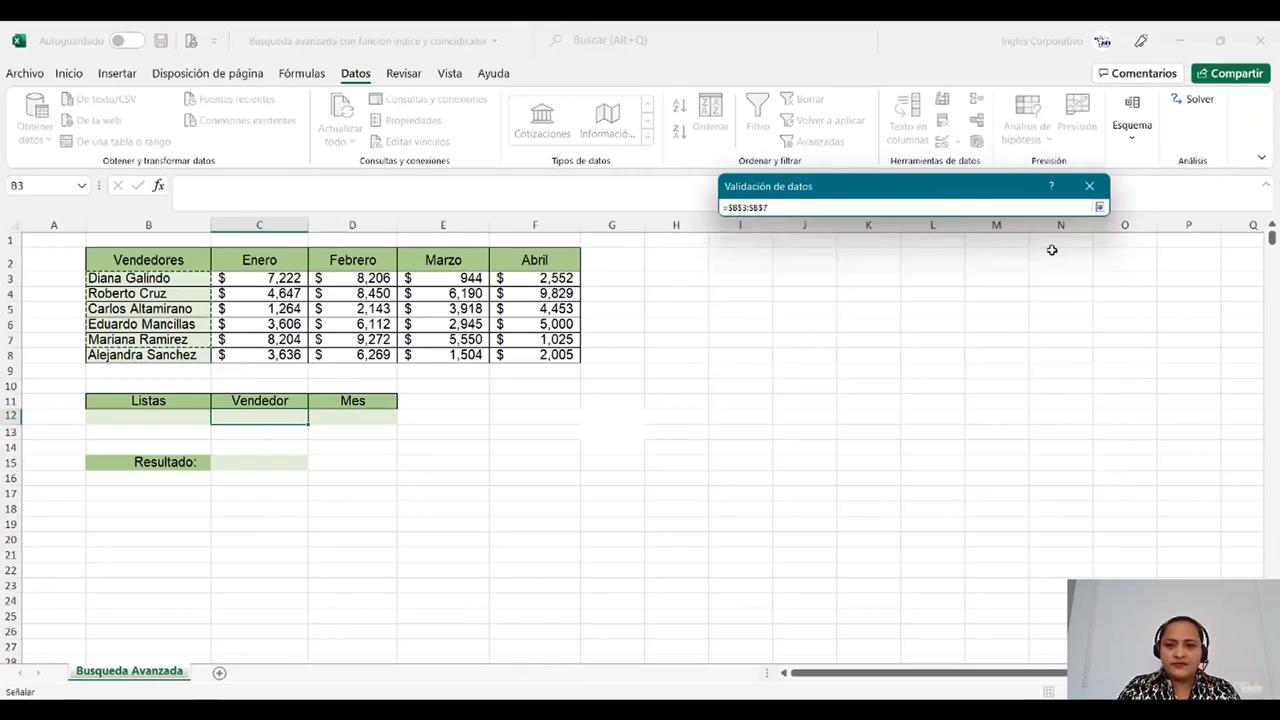
left_click(1099, 207)
left_click(975, 432)
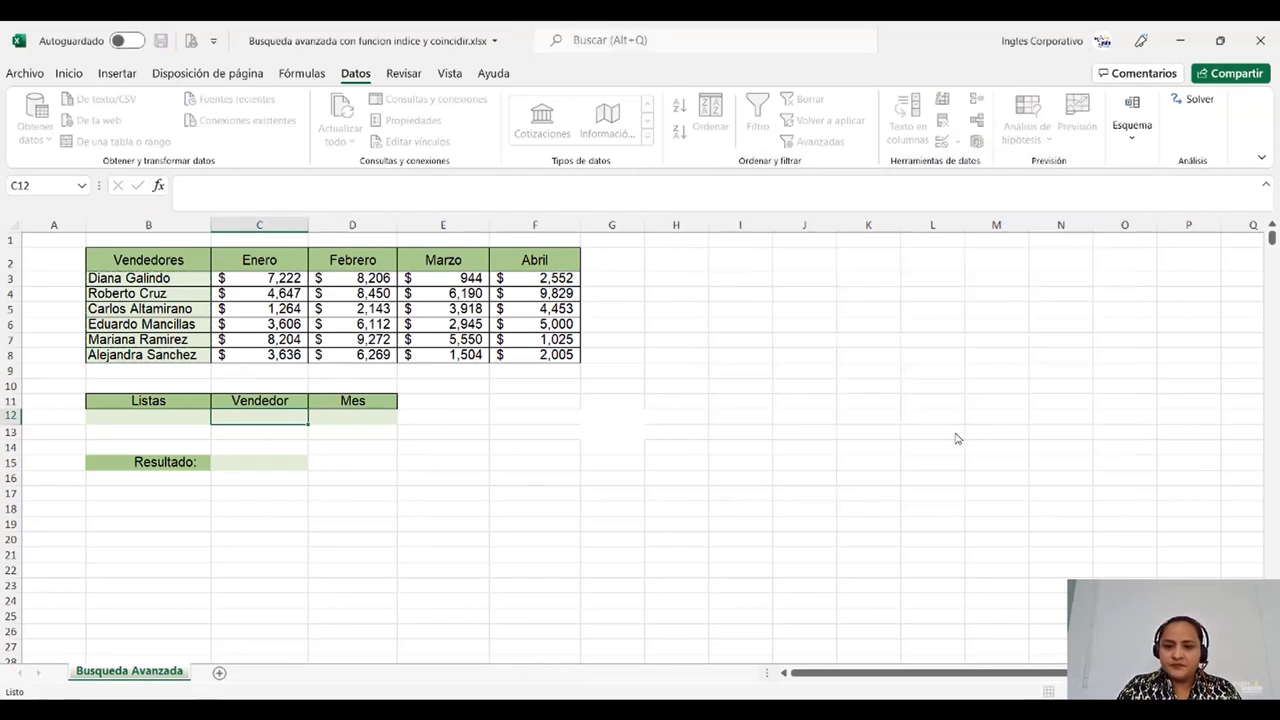
- Add a Lista data validation to cell D12 under Mes, using the month headers =$C$2:$F$2 as its source
left_click(373, 415)
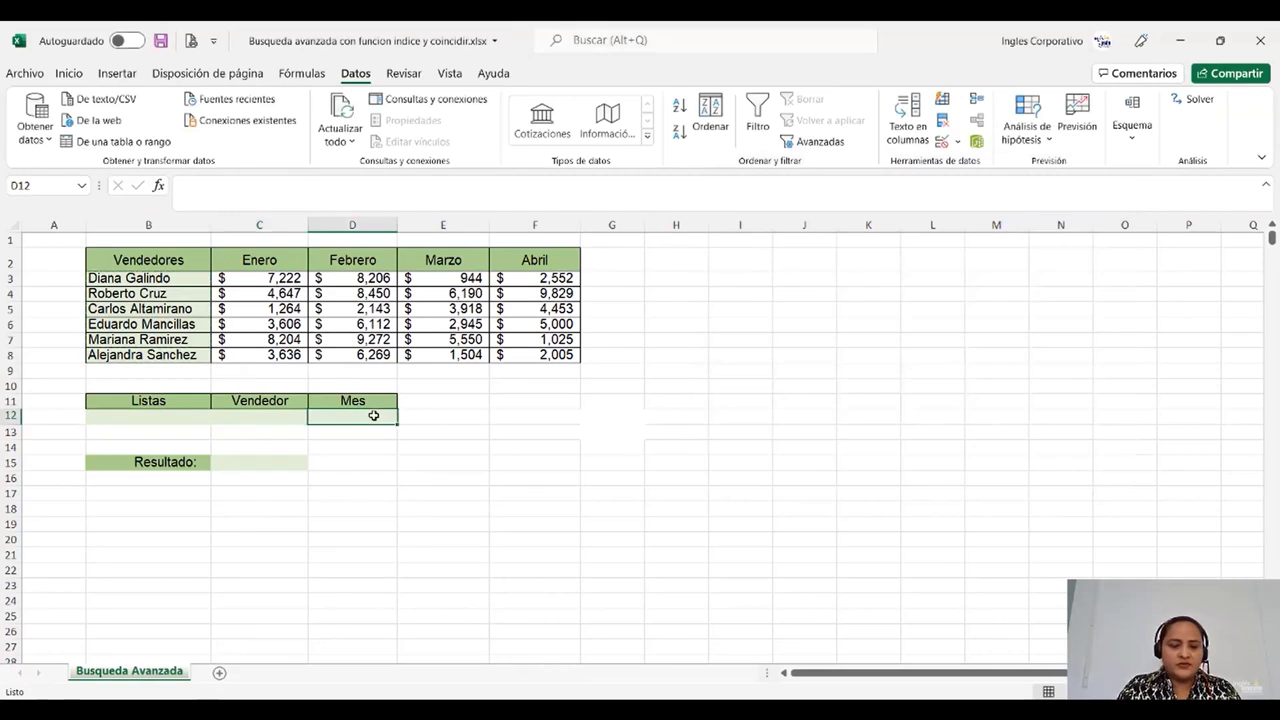
left_click(942, 142)
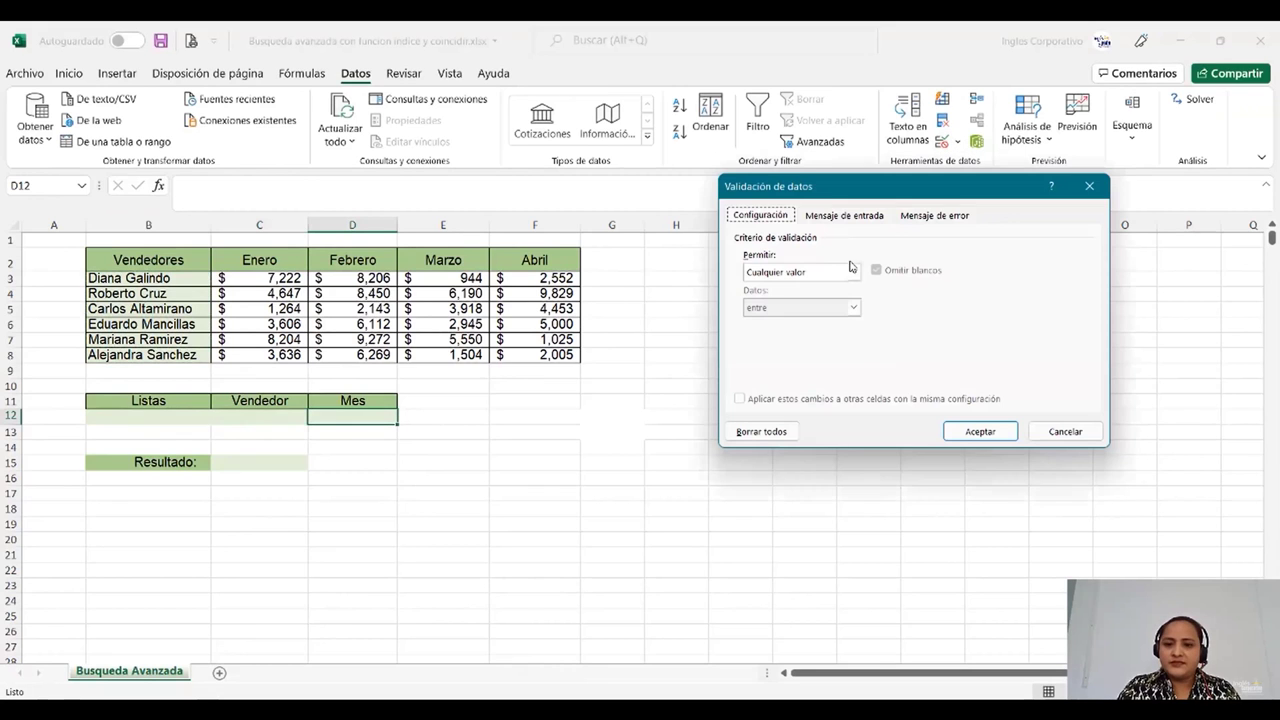
left_click(851, 268)
left_click(795, 322)
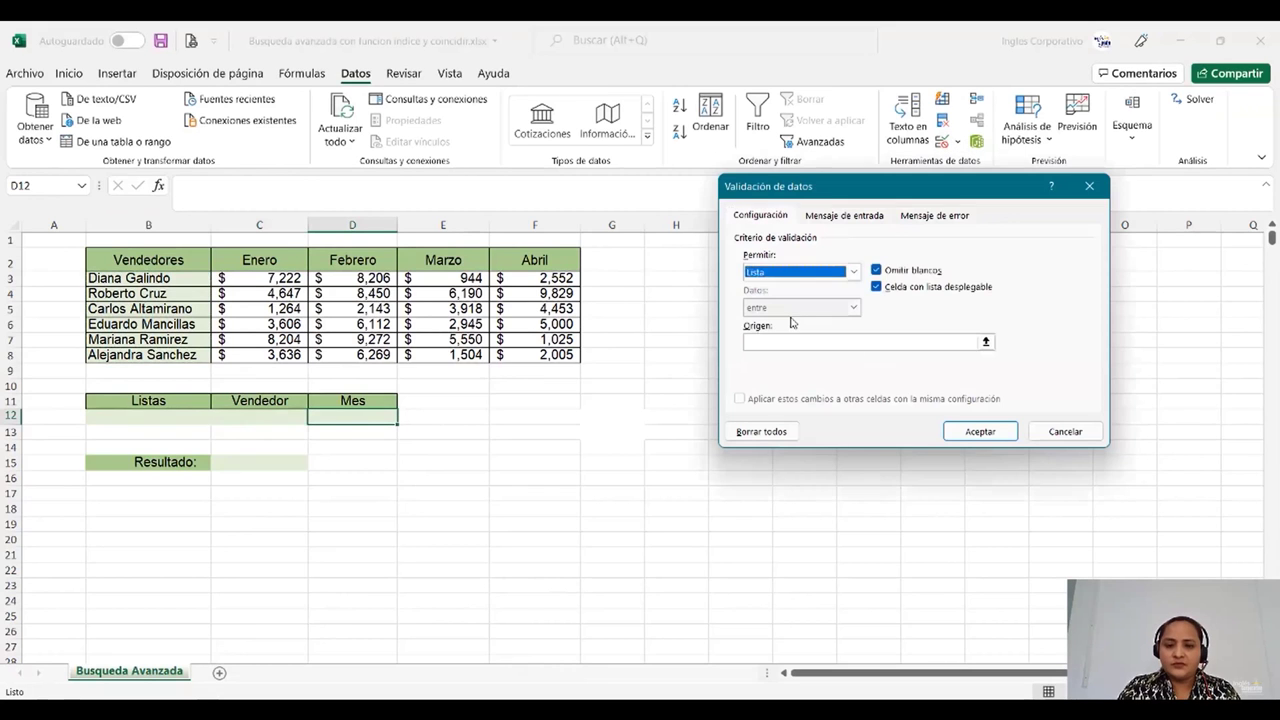
left_click(986, 342)
left_click_drag(284, 258, 530, 260)
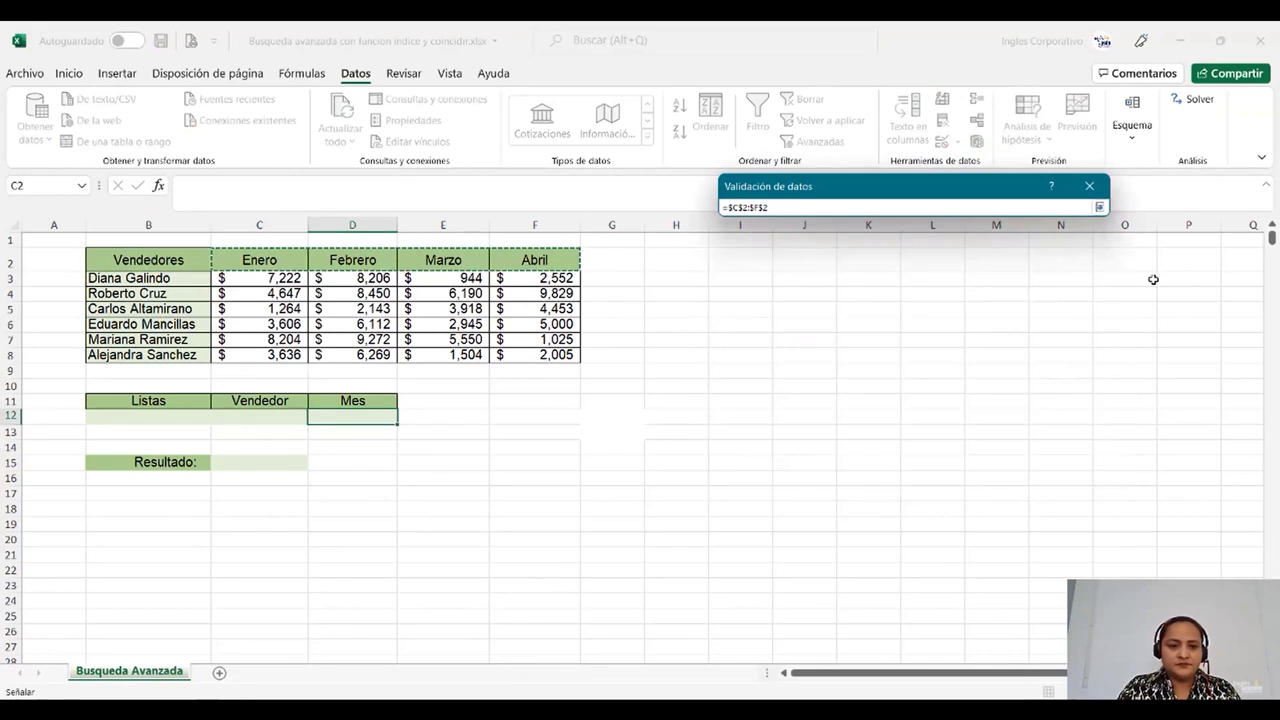
left_click(1099, 207)
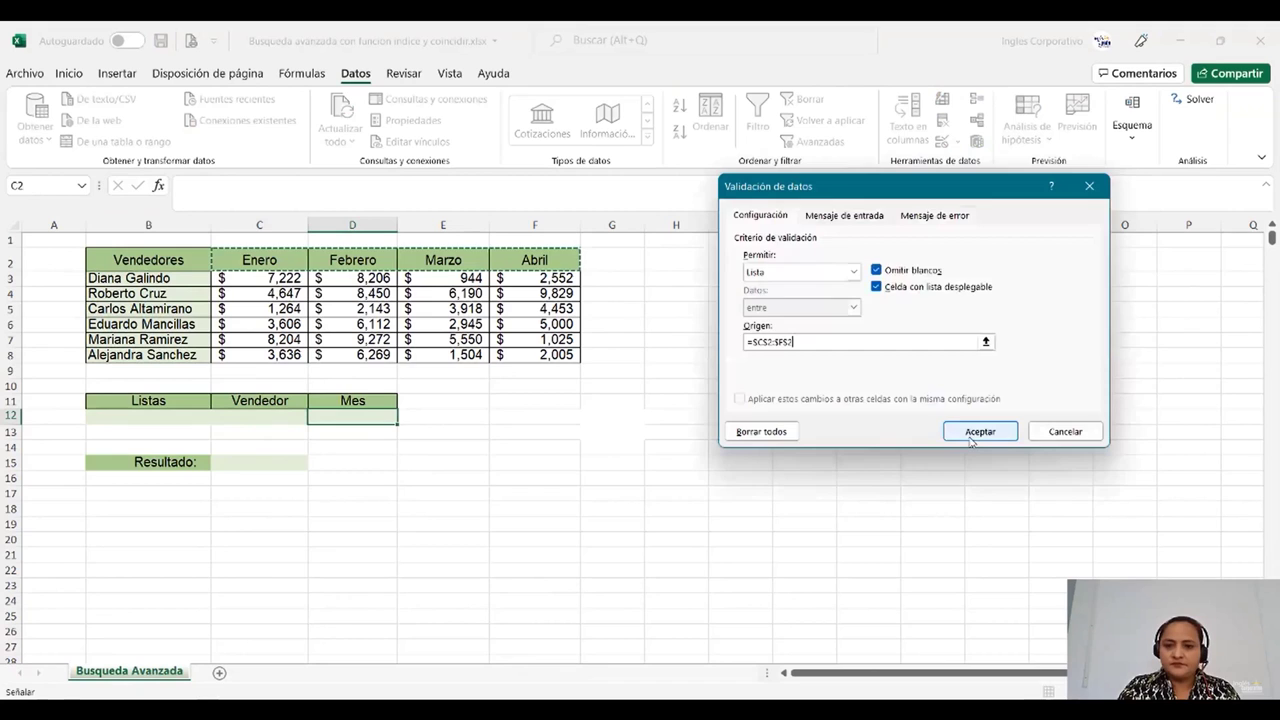
left_click(978, 432)
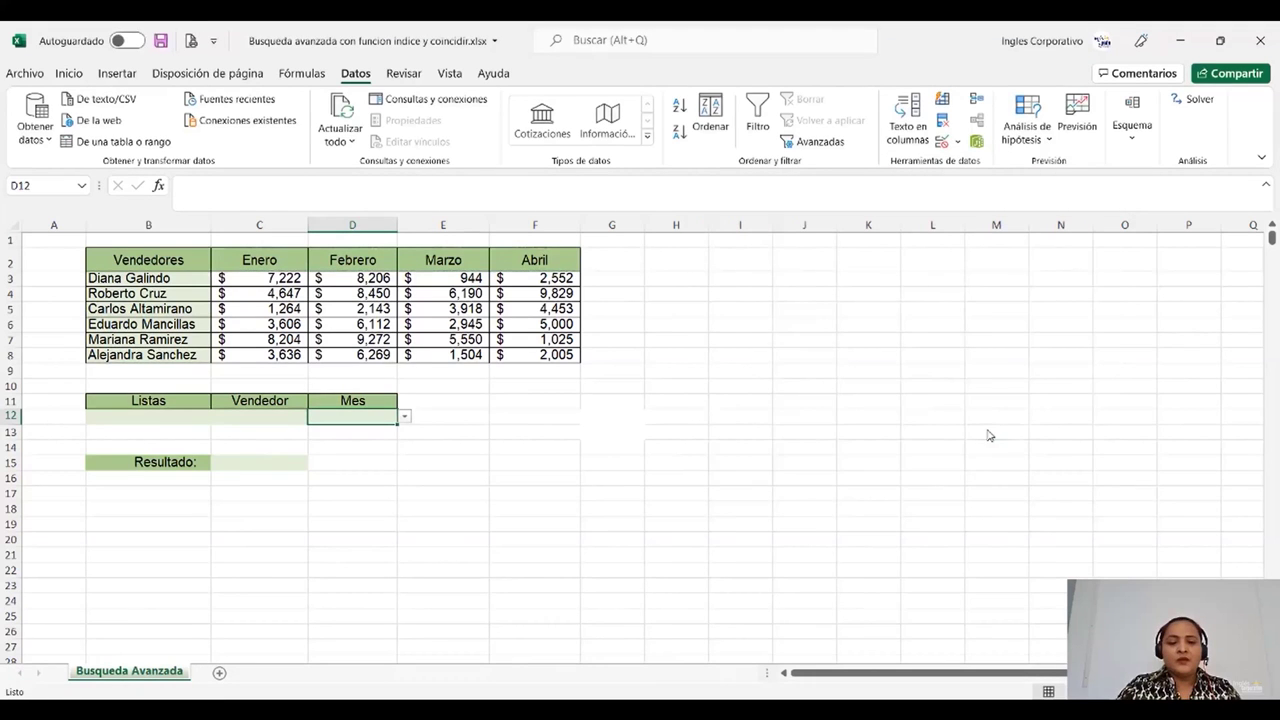
- Choose the second seller in the Vendedor list in C12 and Febrero in the Mes list in D12
left_click(300, 418)
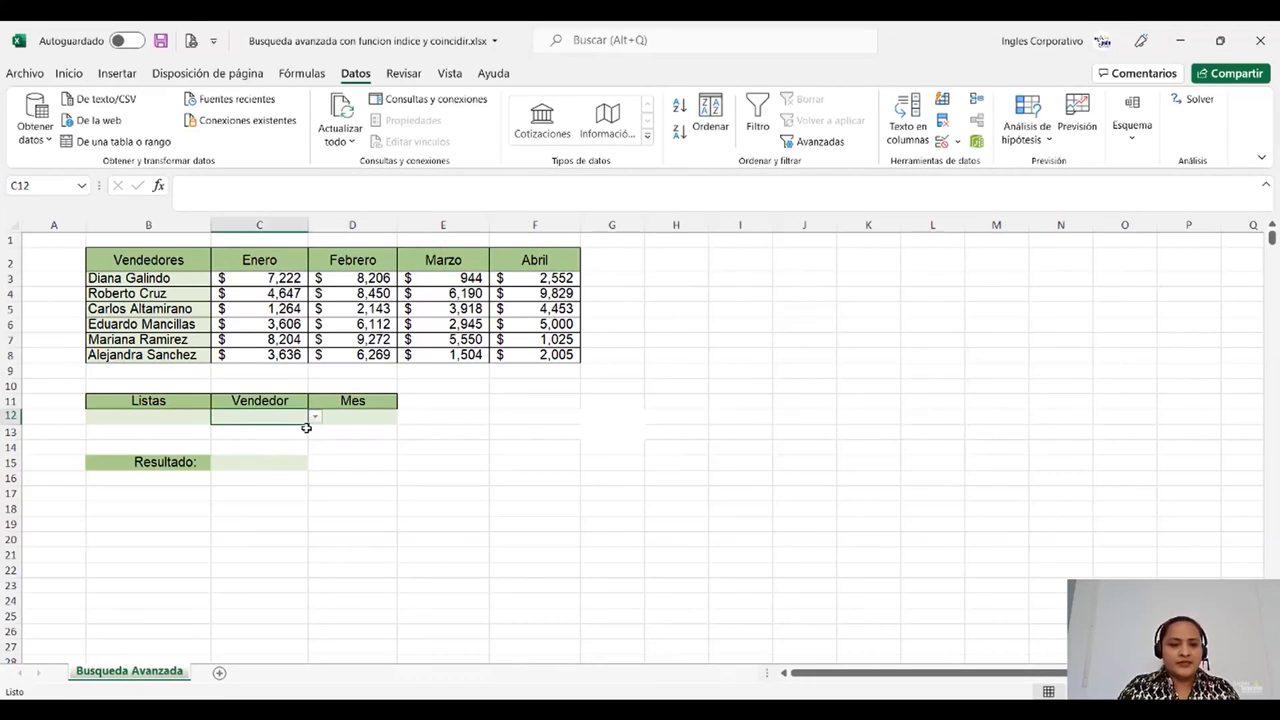
left_click(315, 416)
left_click(295, 442)
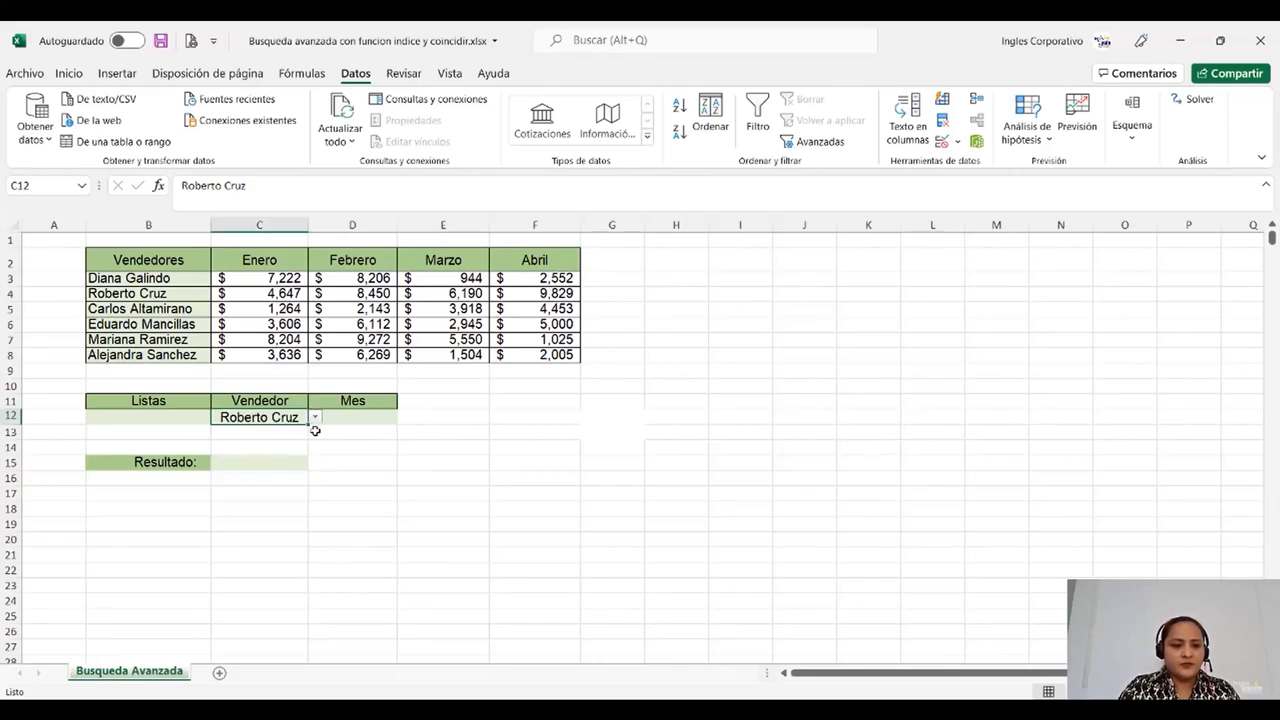
left_click(350, 418)
left_click(404, 417)
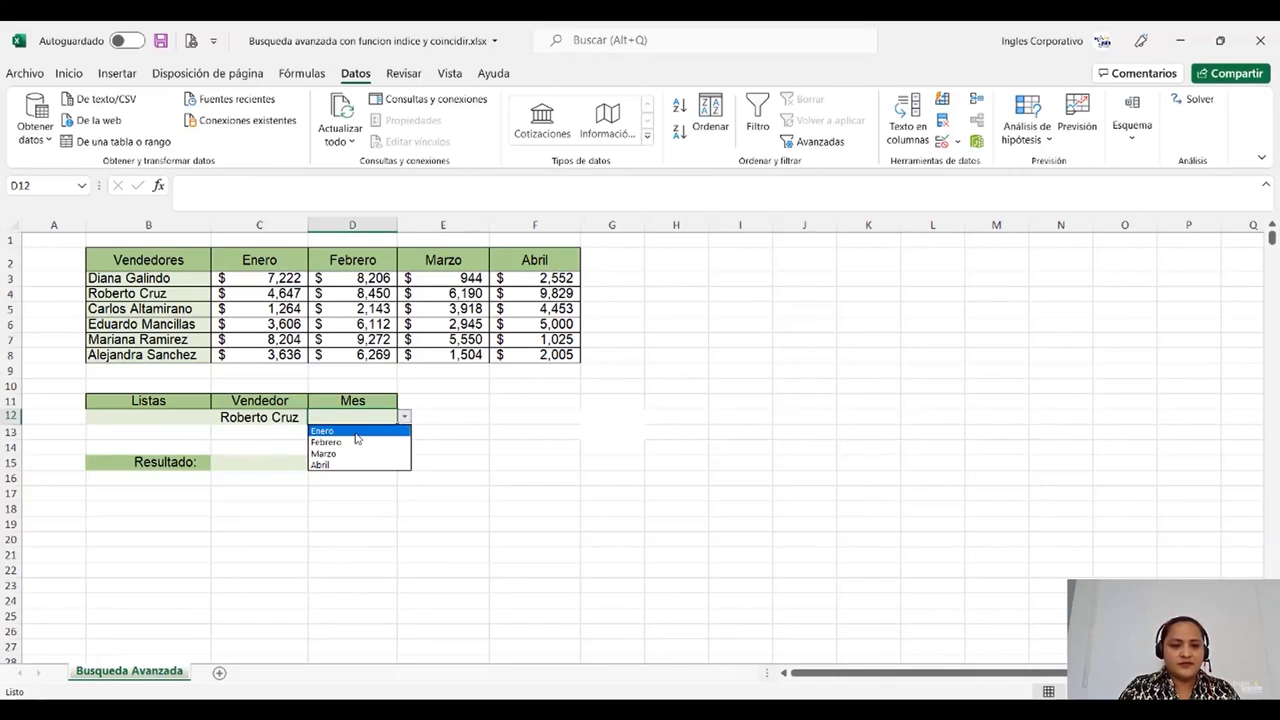
left_click(330, 441)
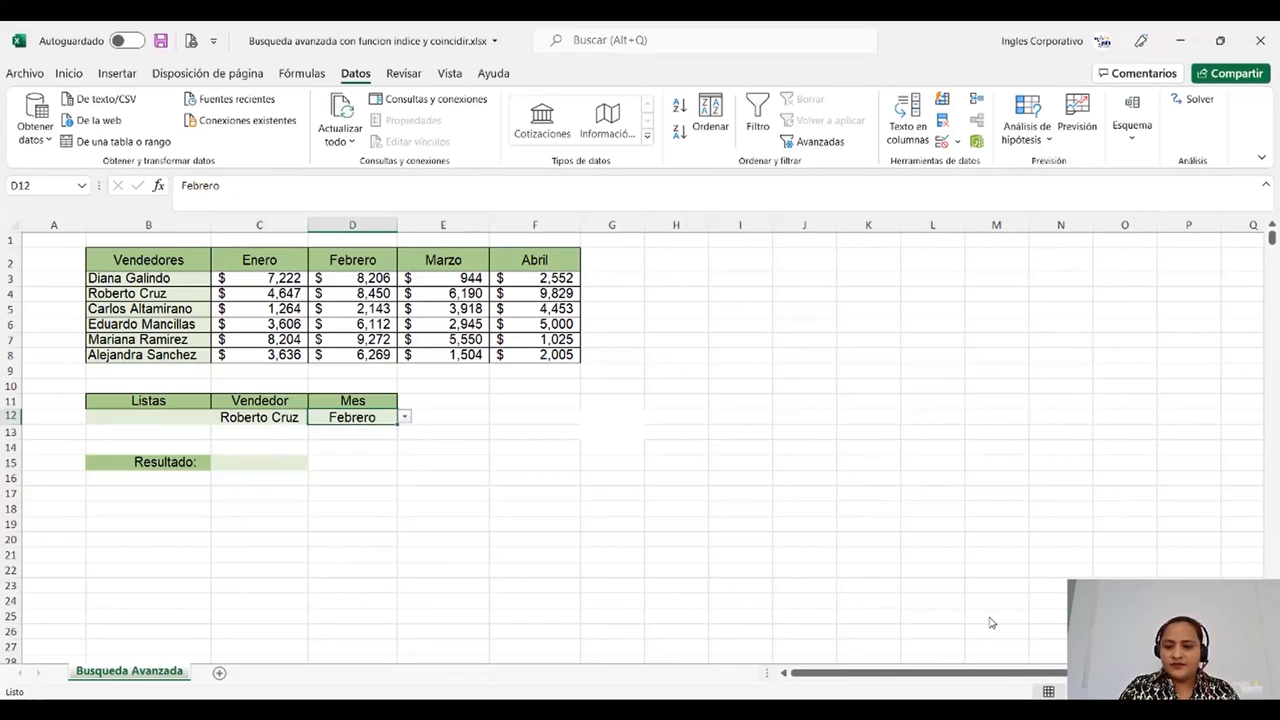
left_click_drag(992, 616, 1001, 605)
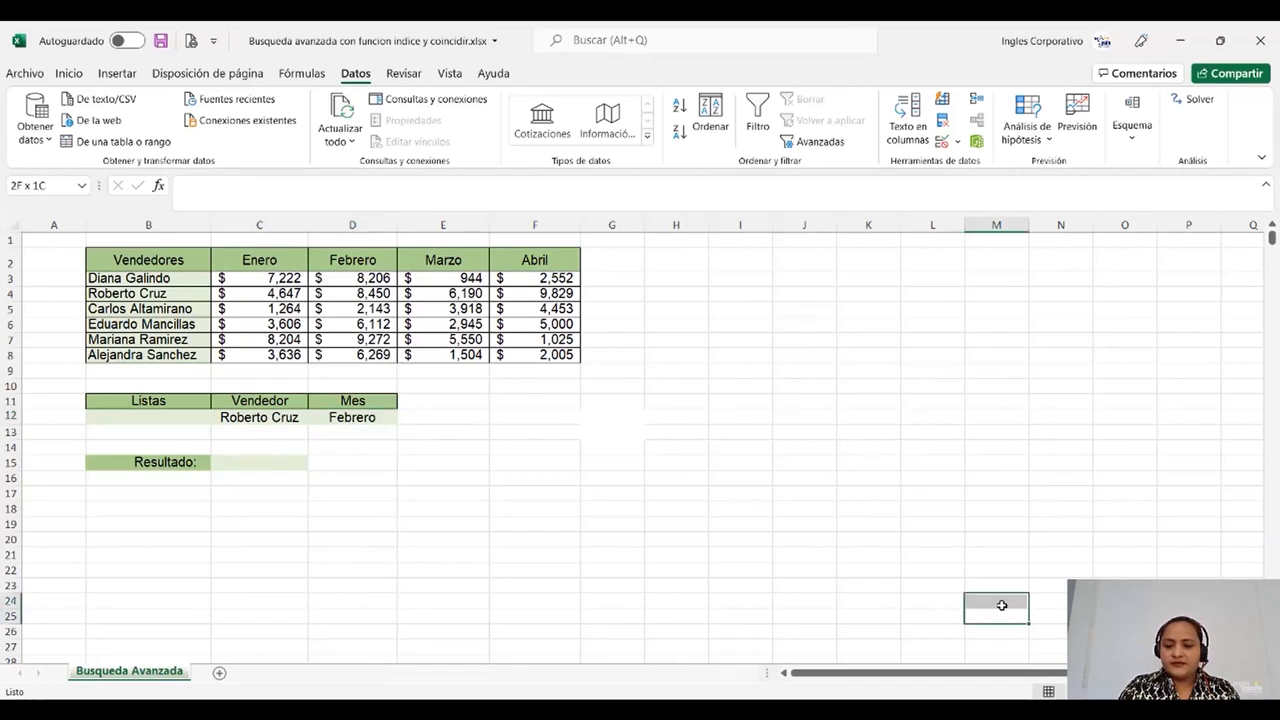
left_click(866, 431)
- Start an INDICE formula in the Resultado cell C15 with the whole table B2:F8 as its matrix
left_click(251, 460)
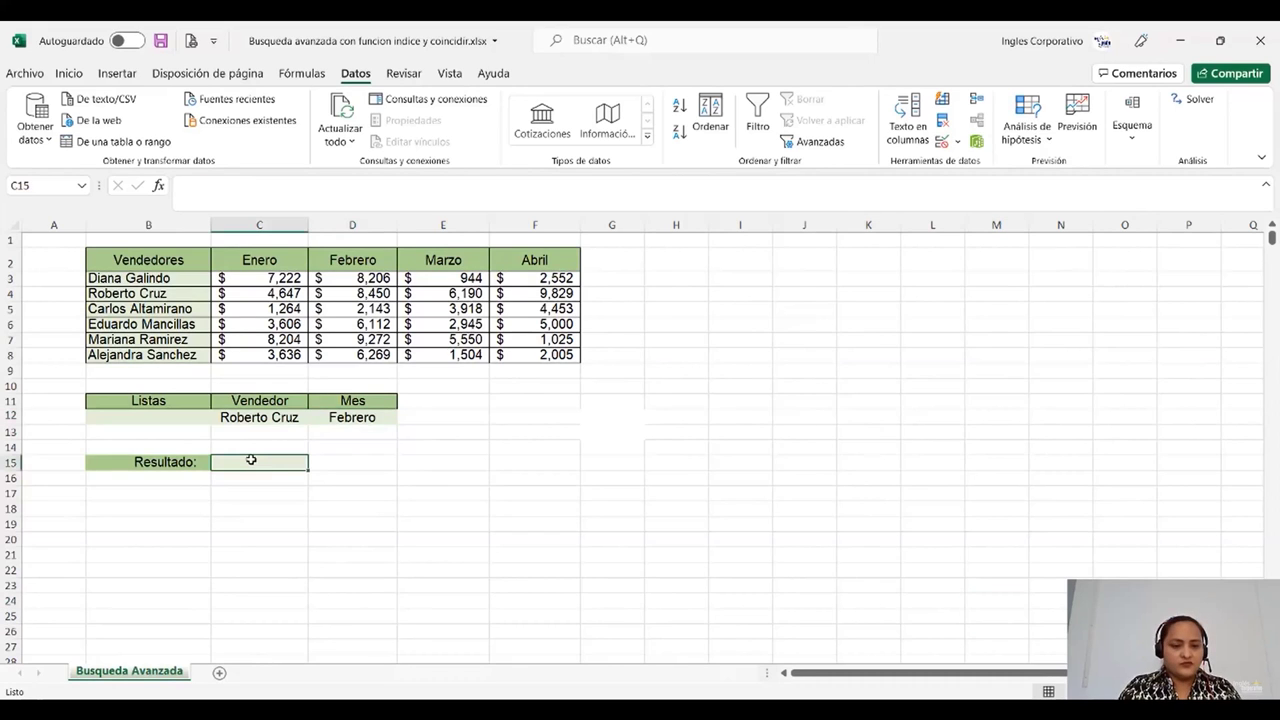
type("=")
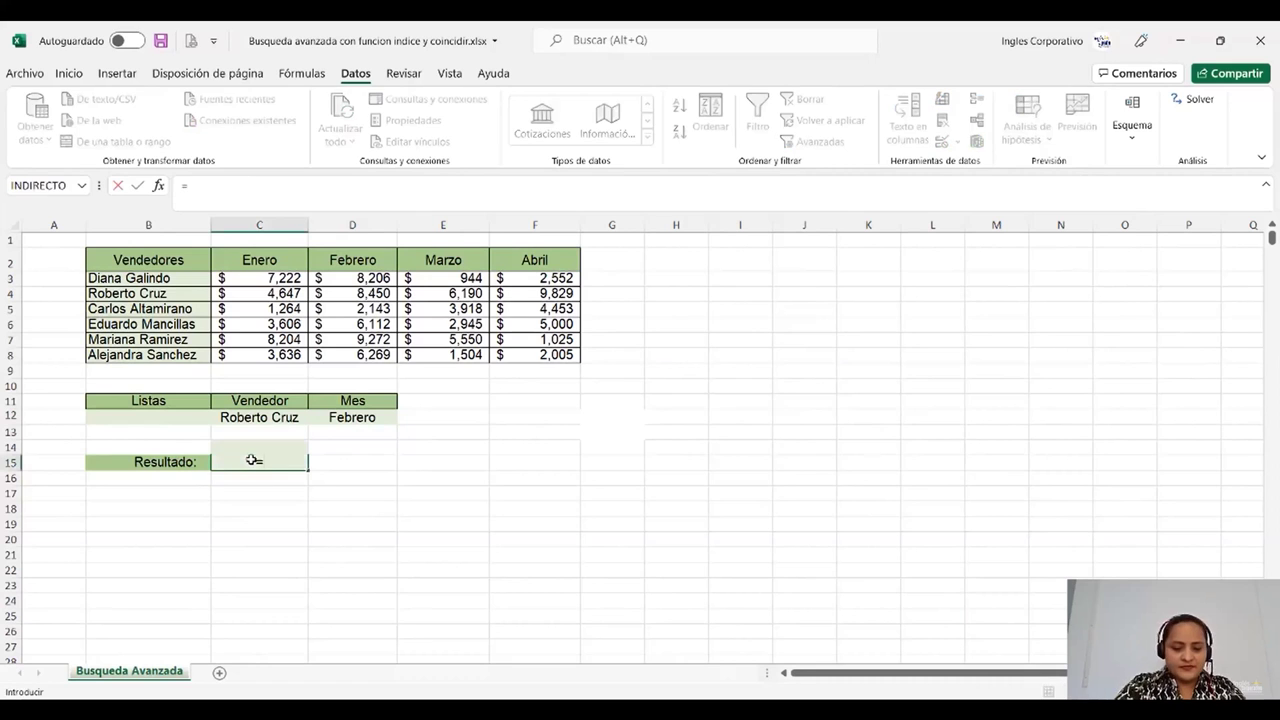
type("IN")
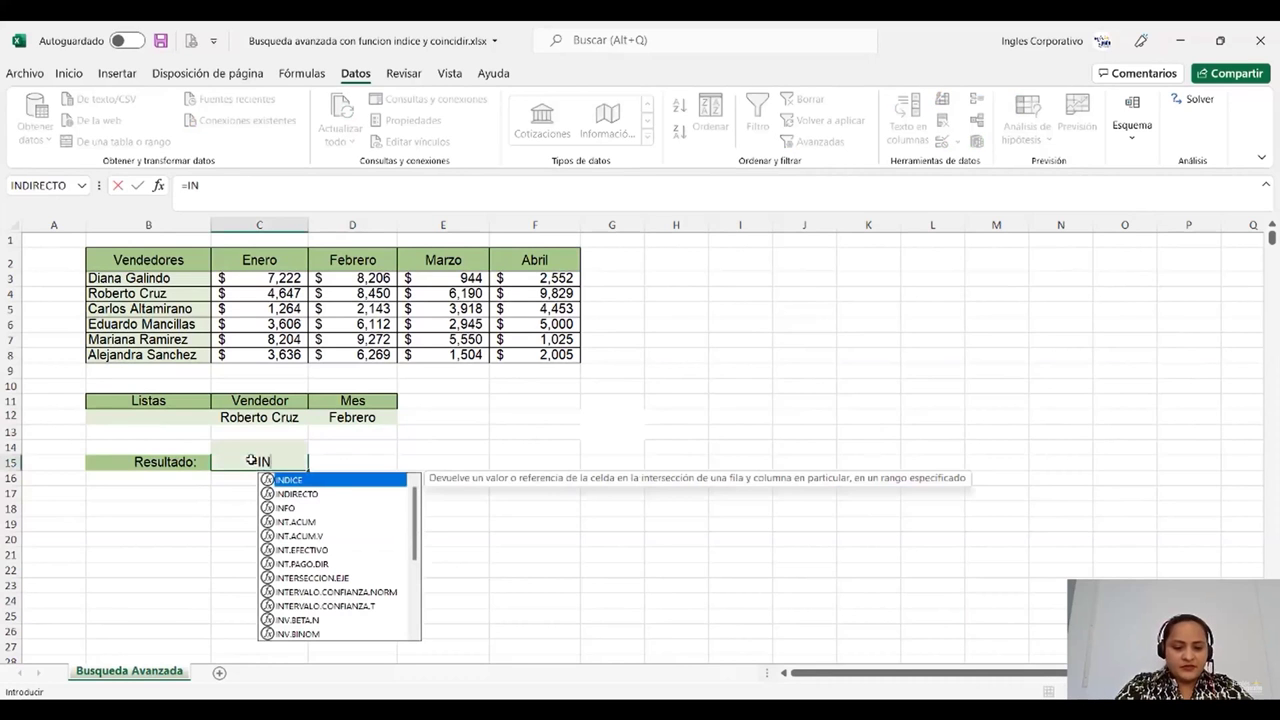
type("DI")
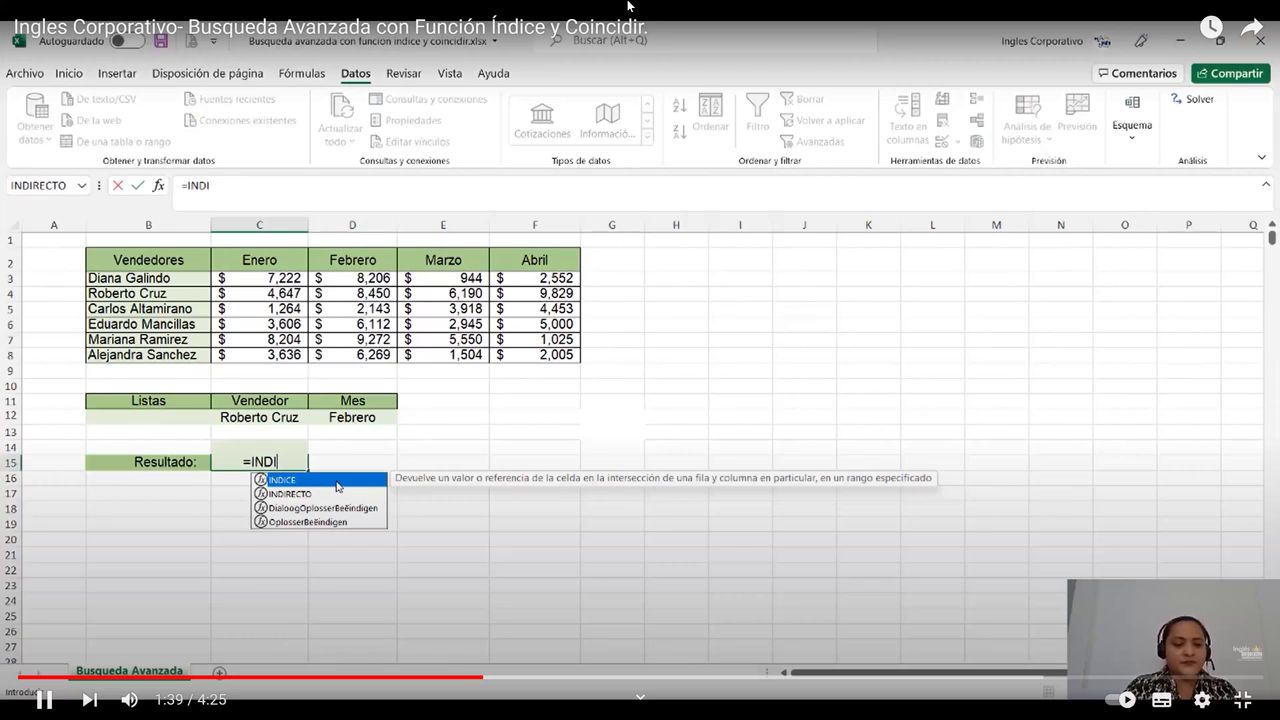
double_click(336, 481)
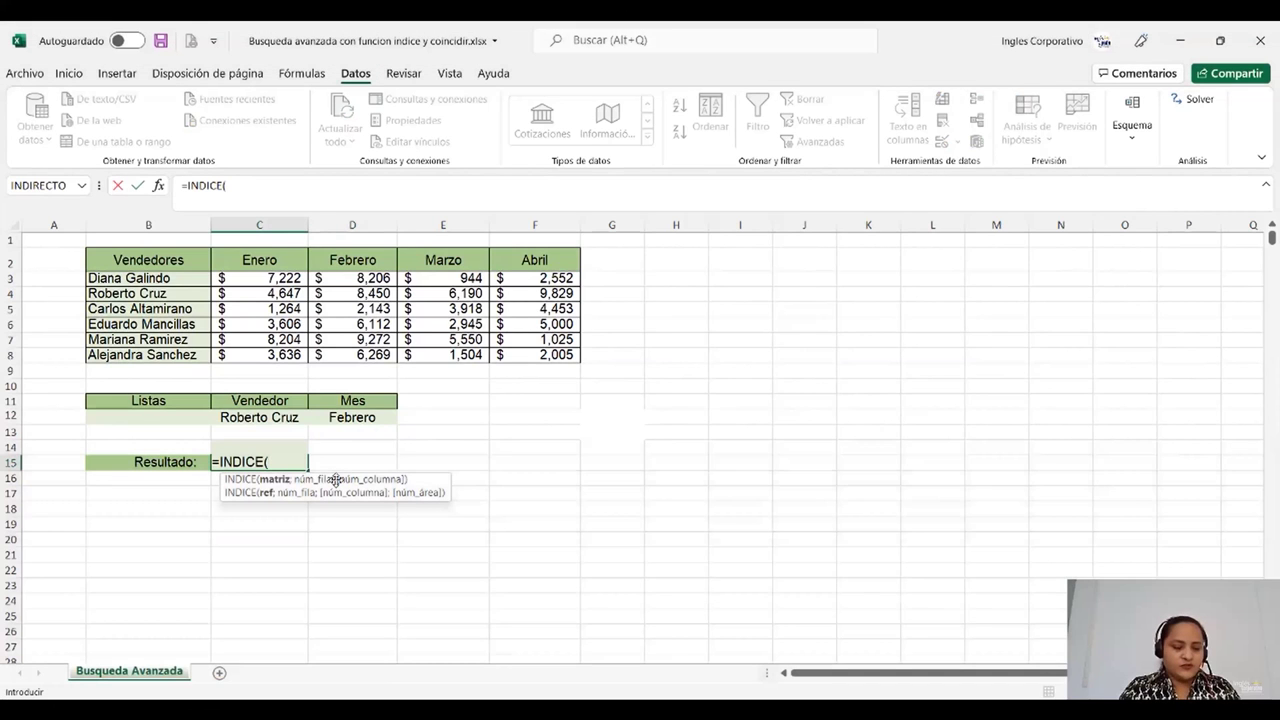
left_click_drag(170, 262, 521, 353)
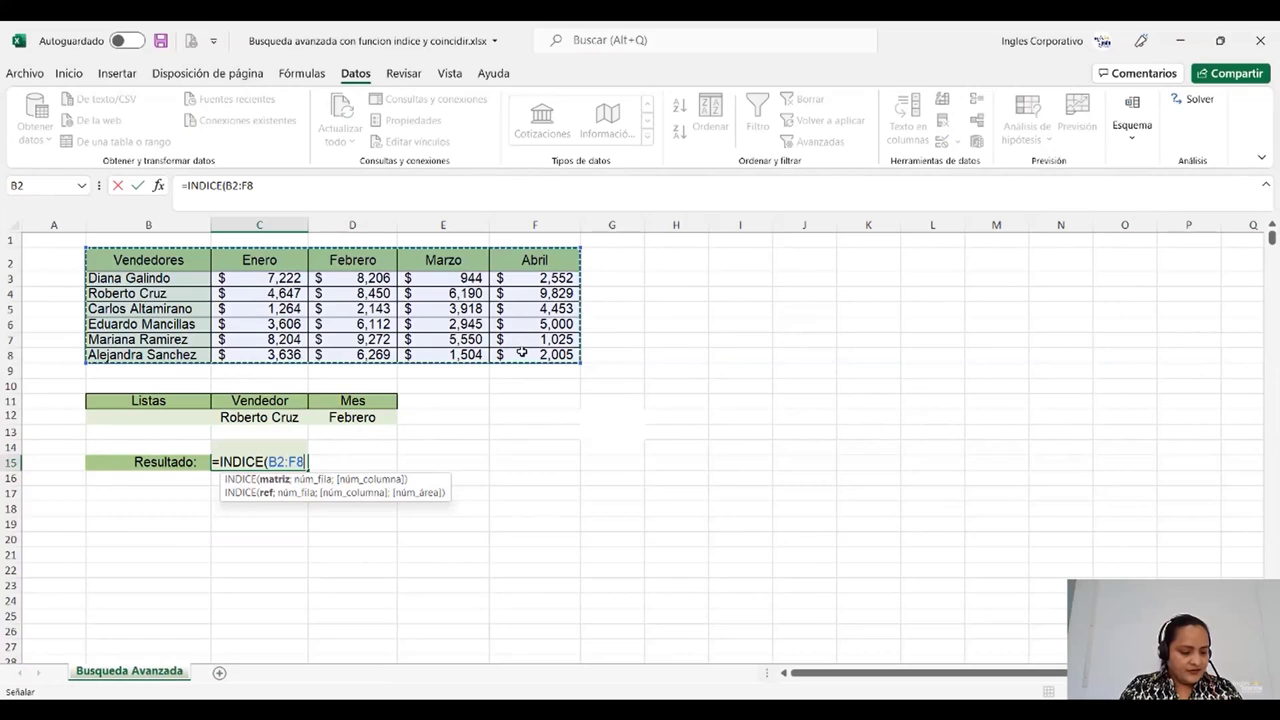
type(";")
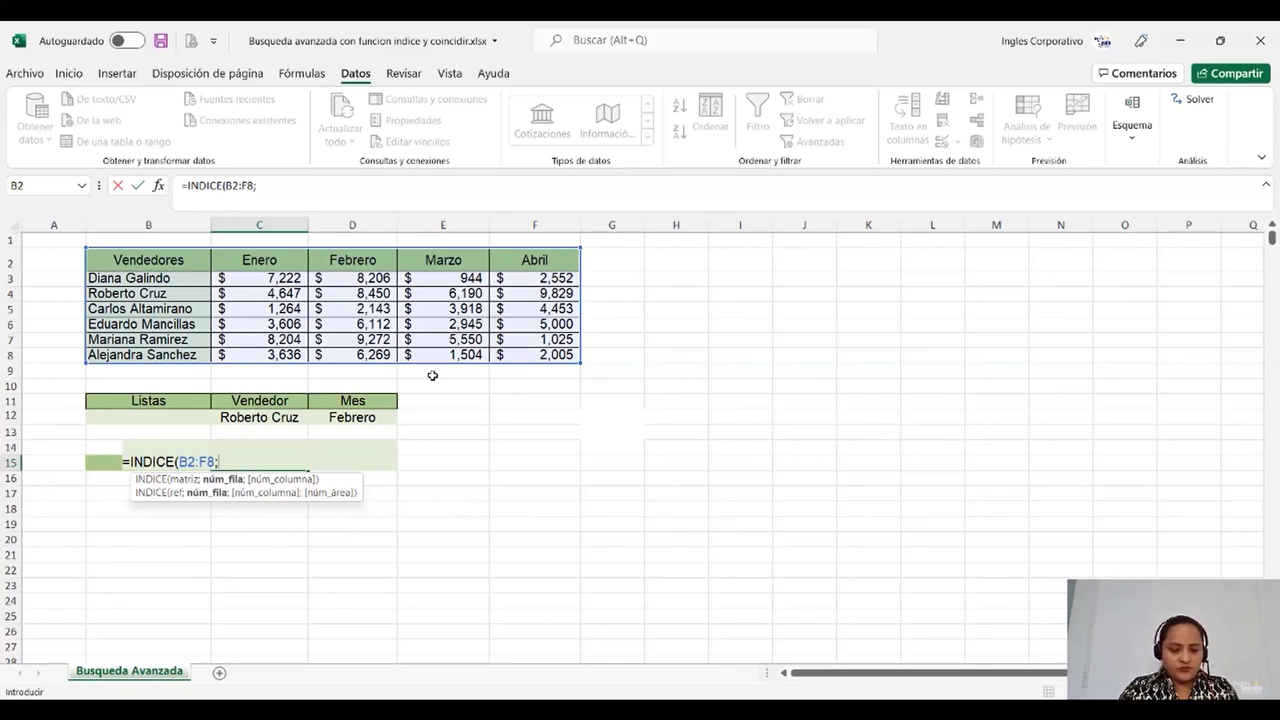
- Nest a COINCIDIR function as the row number of INDICE, with C12 as lookup value and B2:B8 as lookup range
type("COIN")
key("Tab")
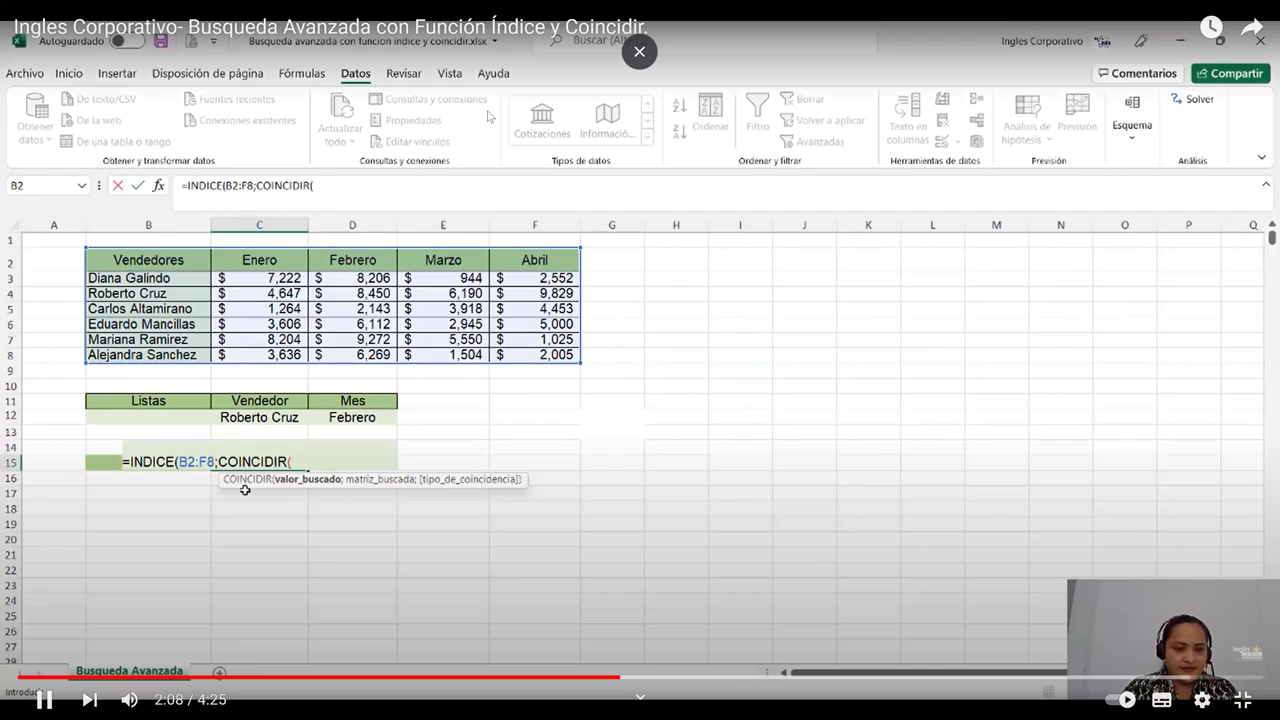
left_click(258, 417)
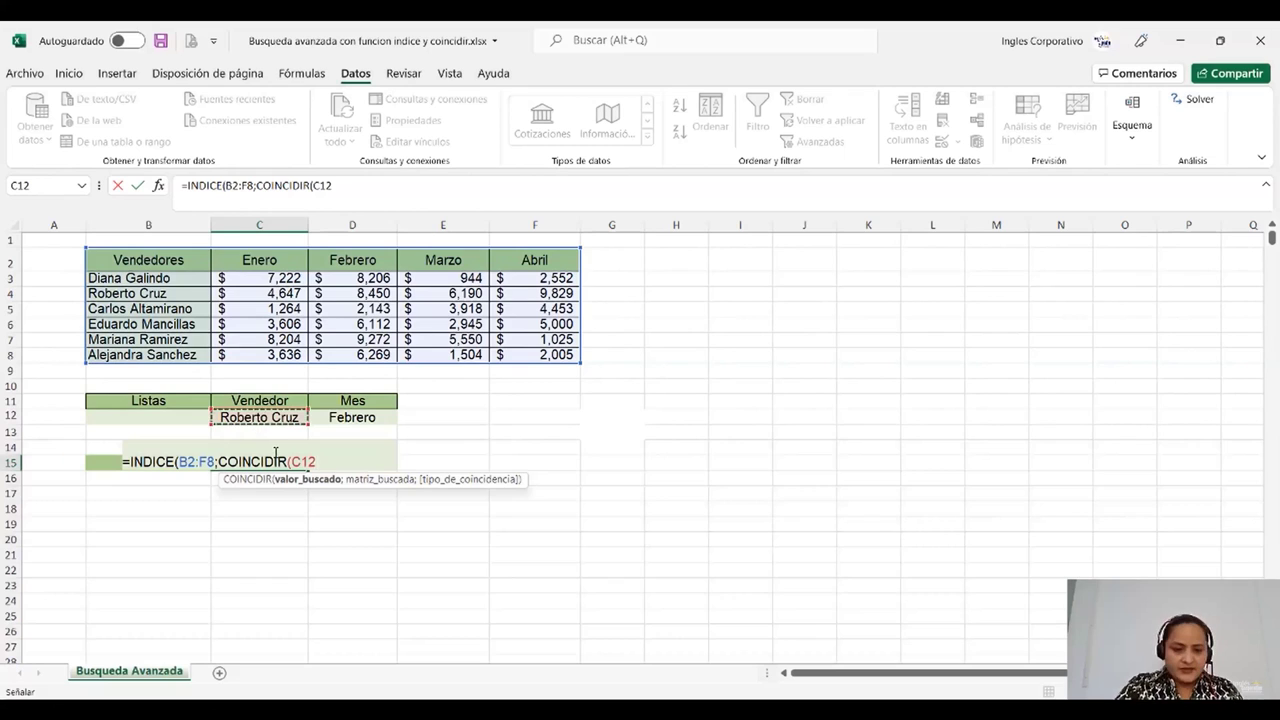
type(";")
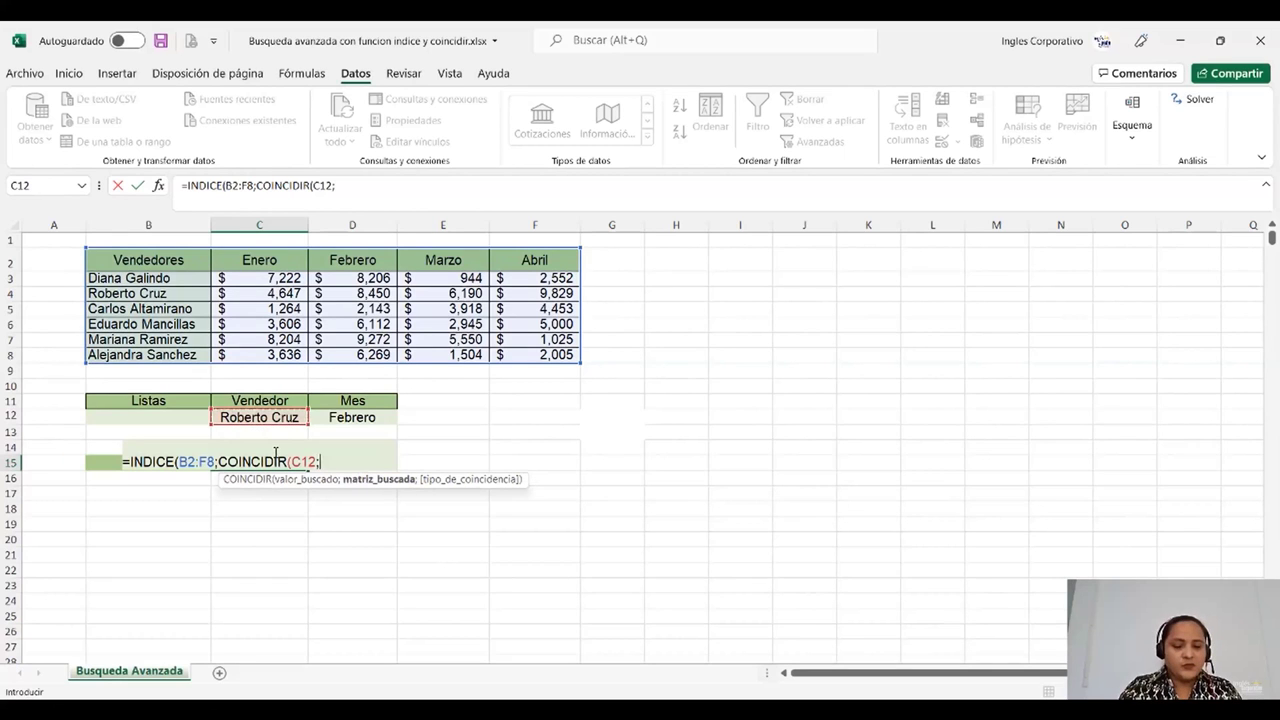
left_click_drag(140, 278, 140, 355)
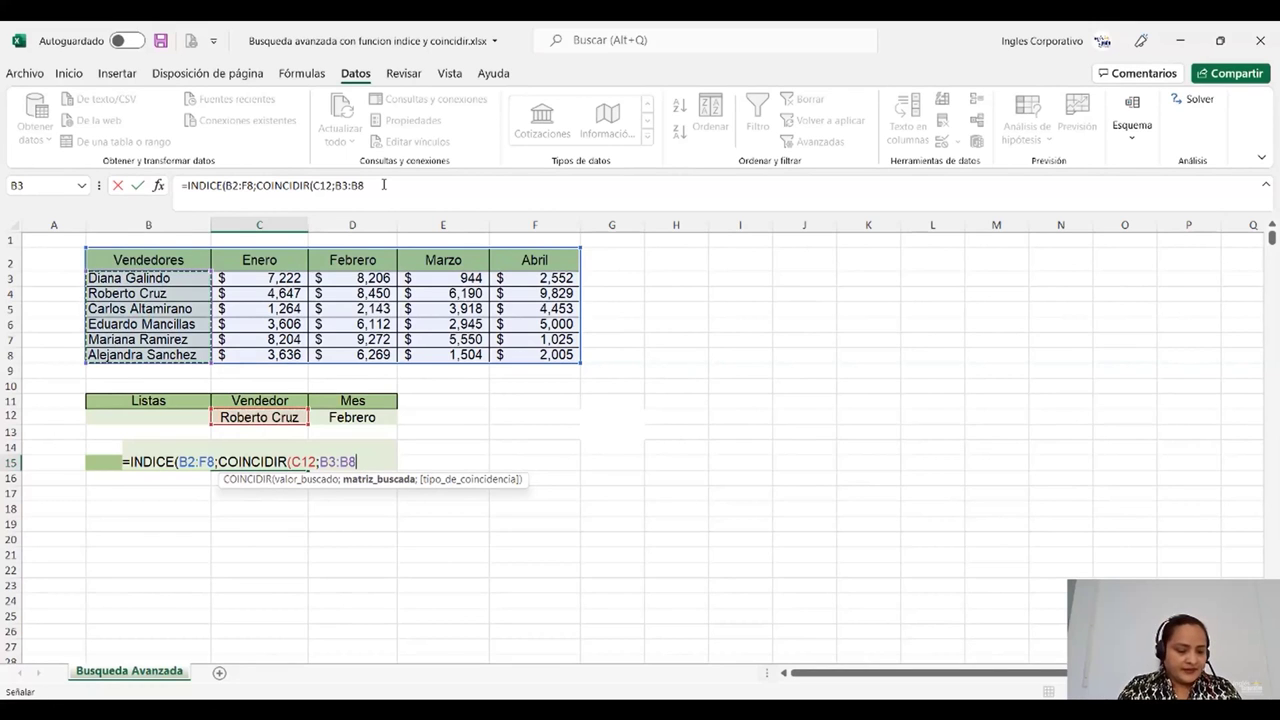
left_click(348, 184)
key("BackSpace")
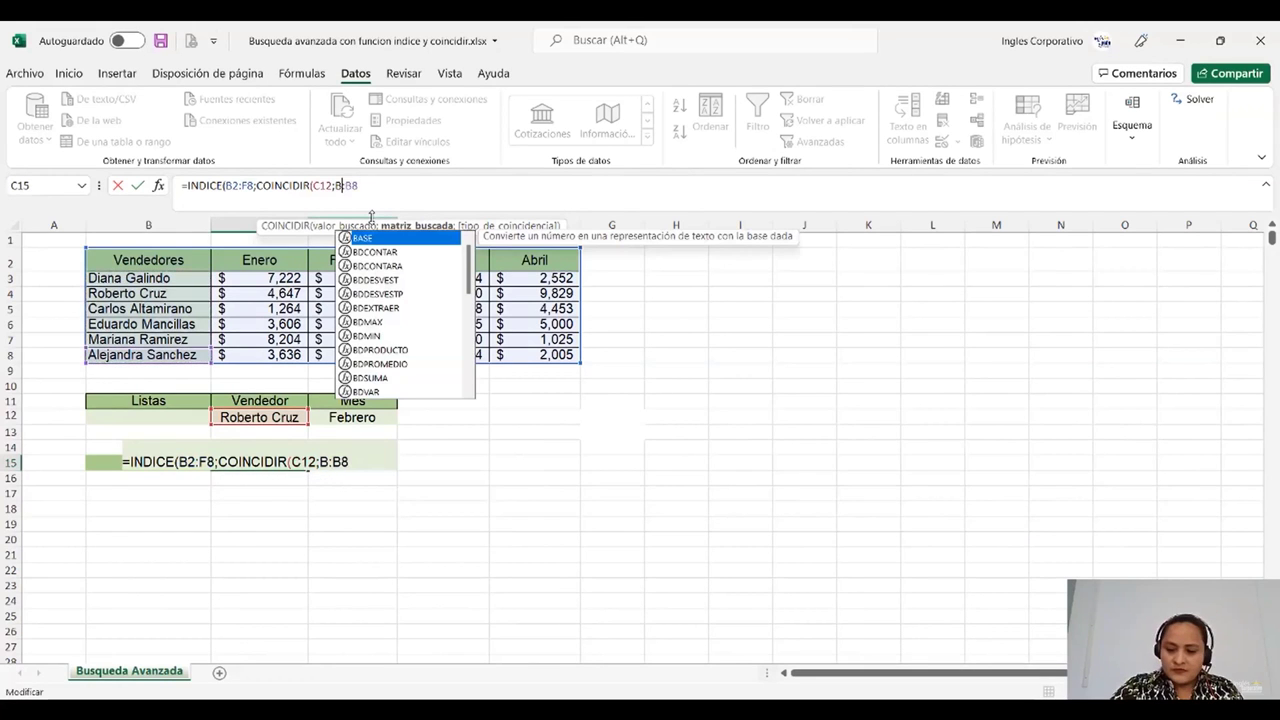
type("2")
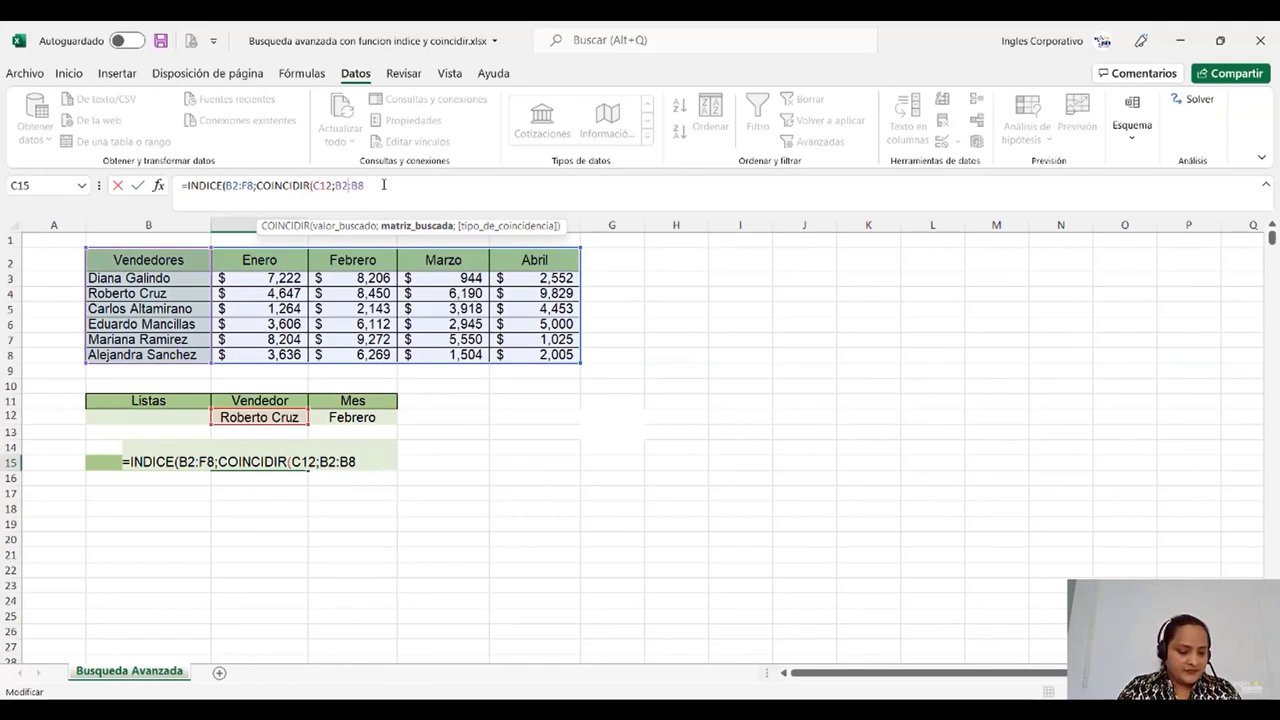
- Set the seller COINCIDIR to exact match (0) after the B2:B8 range and close its parenthesis
type(";")
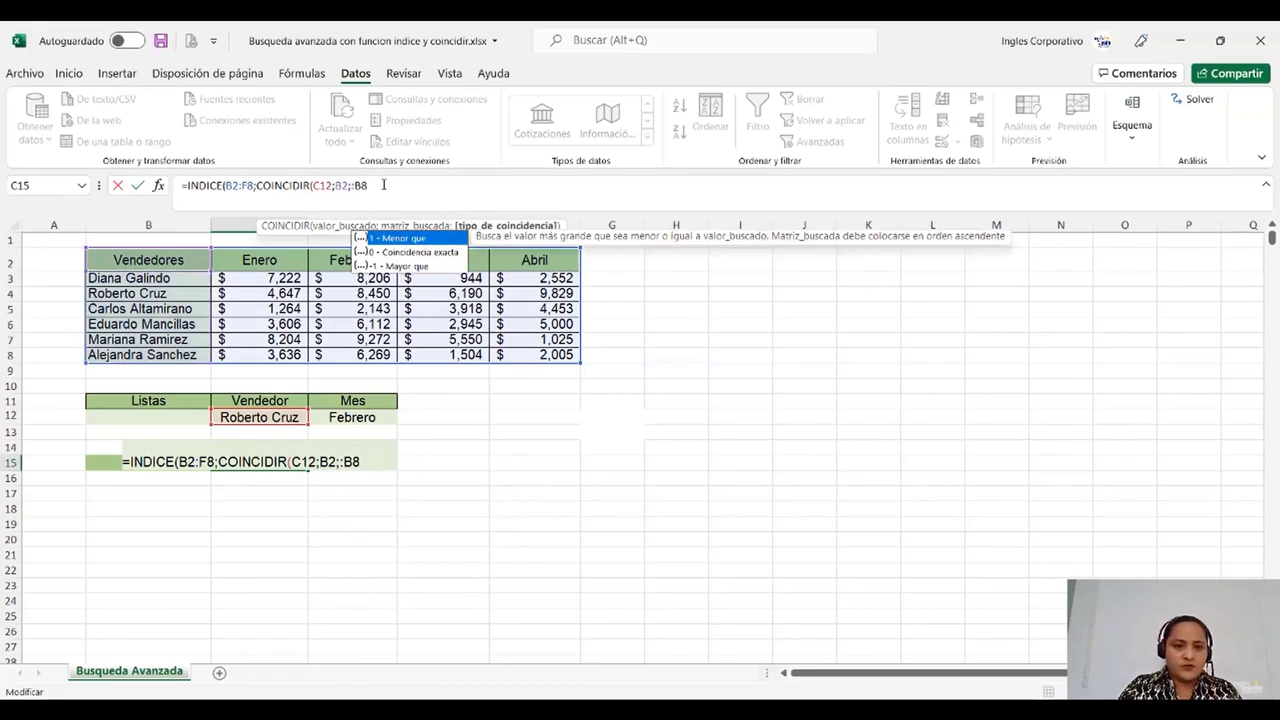
key("BackSpace")
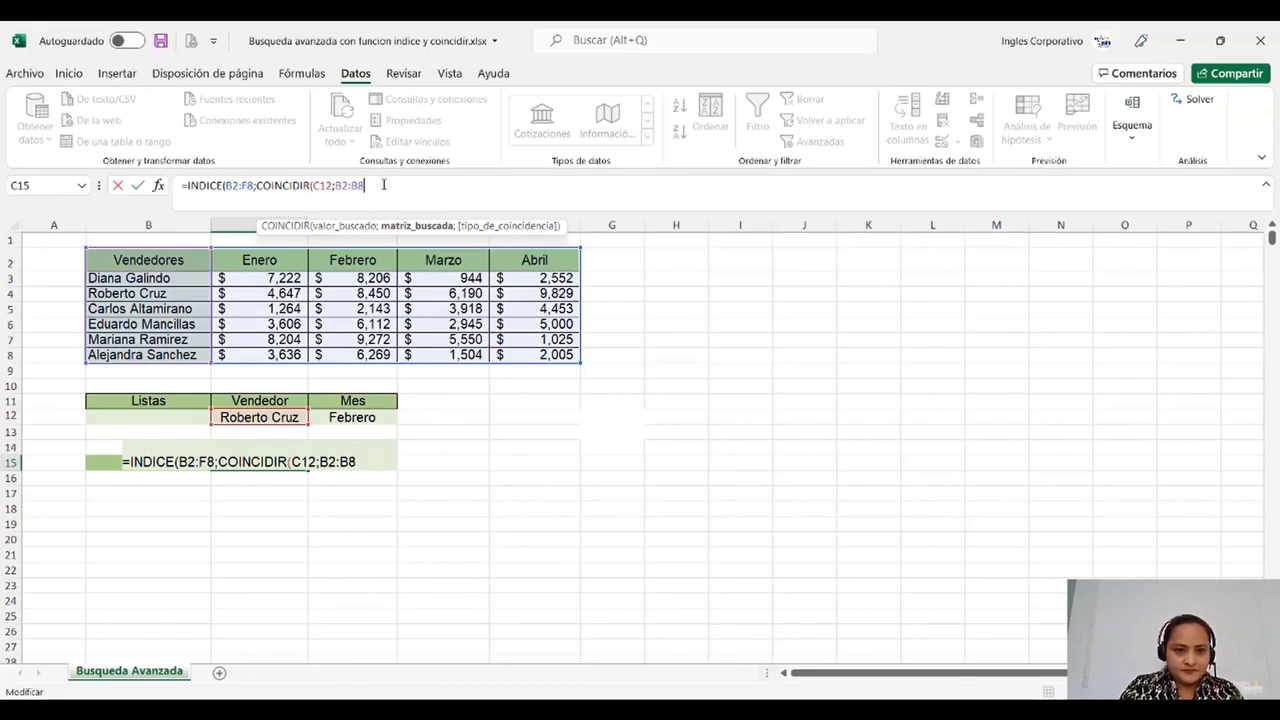
type(";")
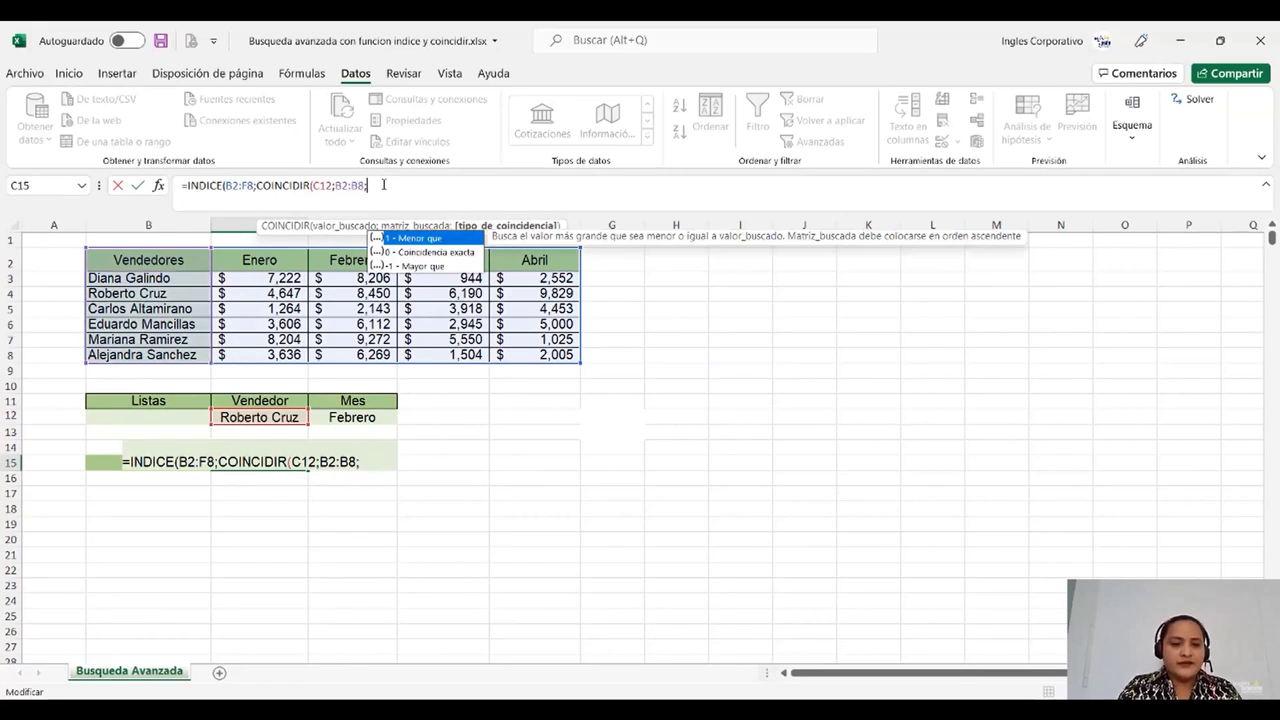
double_click(430, 252)
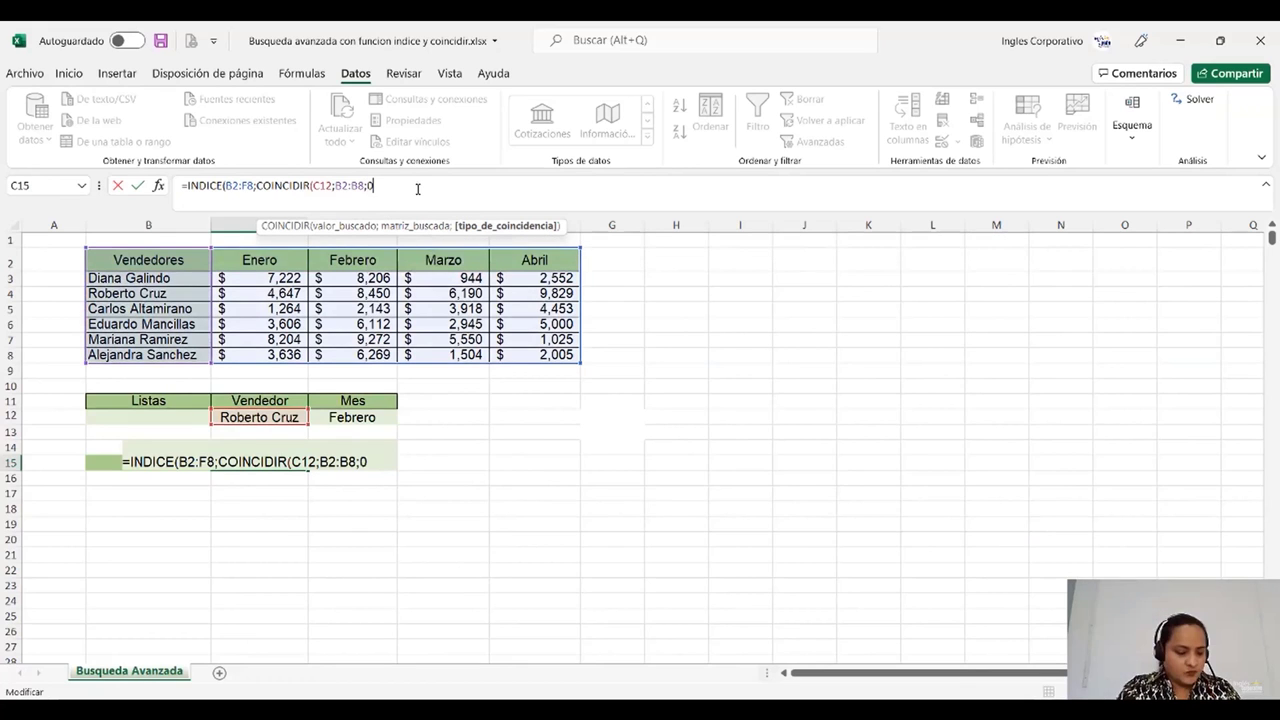
type(")")
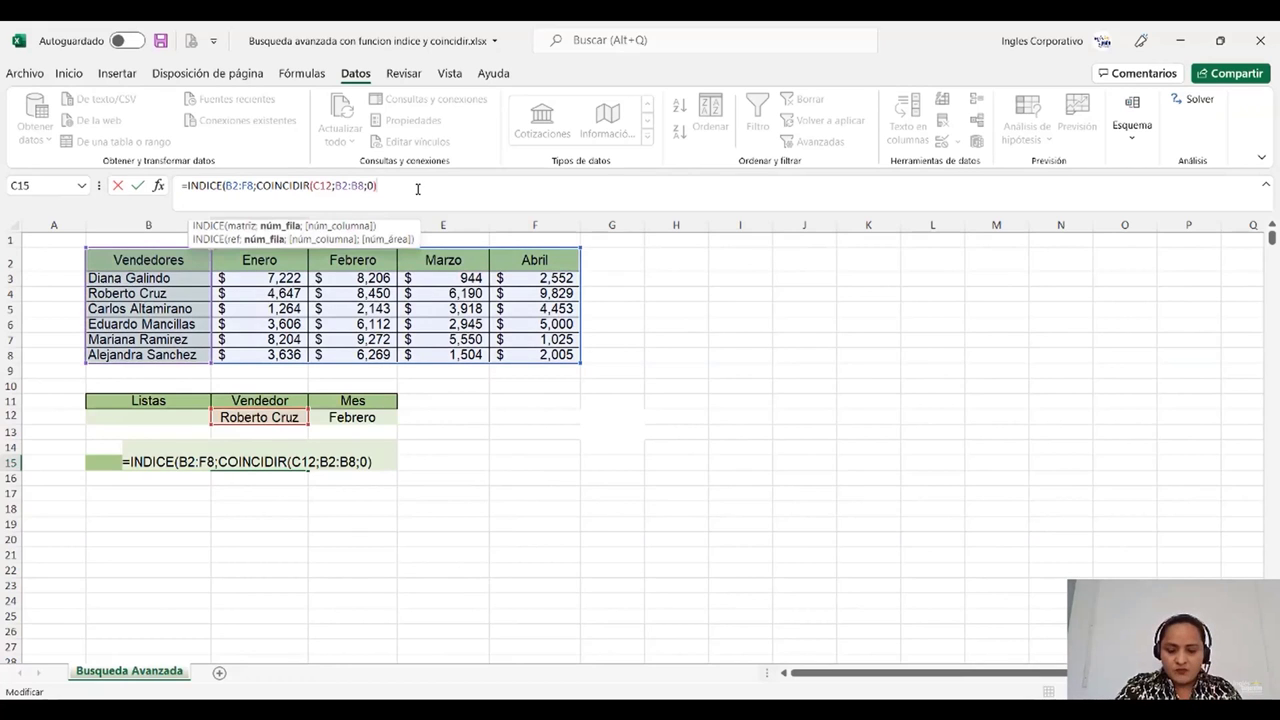
- Nest a second COINCIDIR as the column number, with D12 as lookup value and the header row B2:F2 as lookup range
type(";")
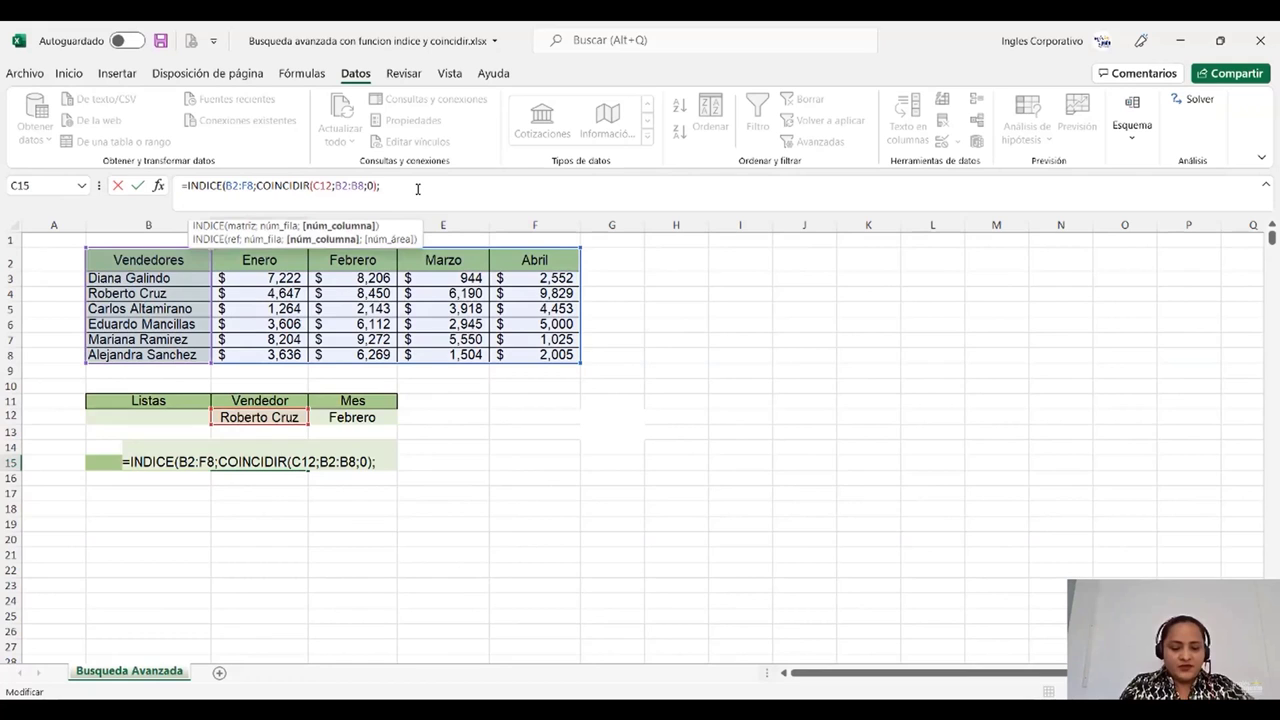
type("COIN")
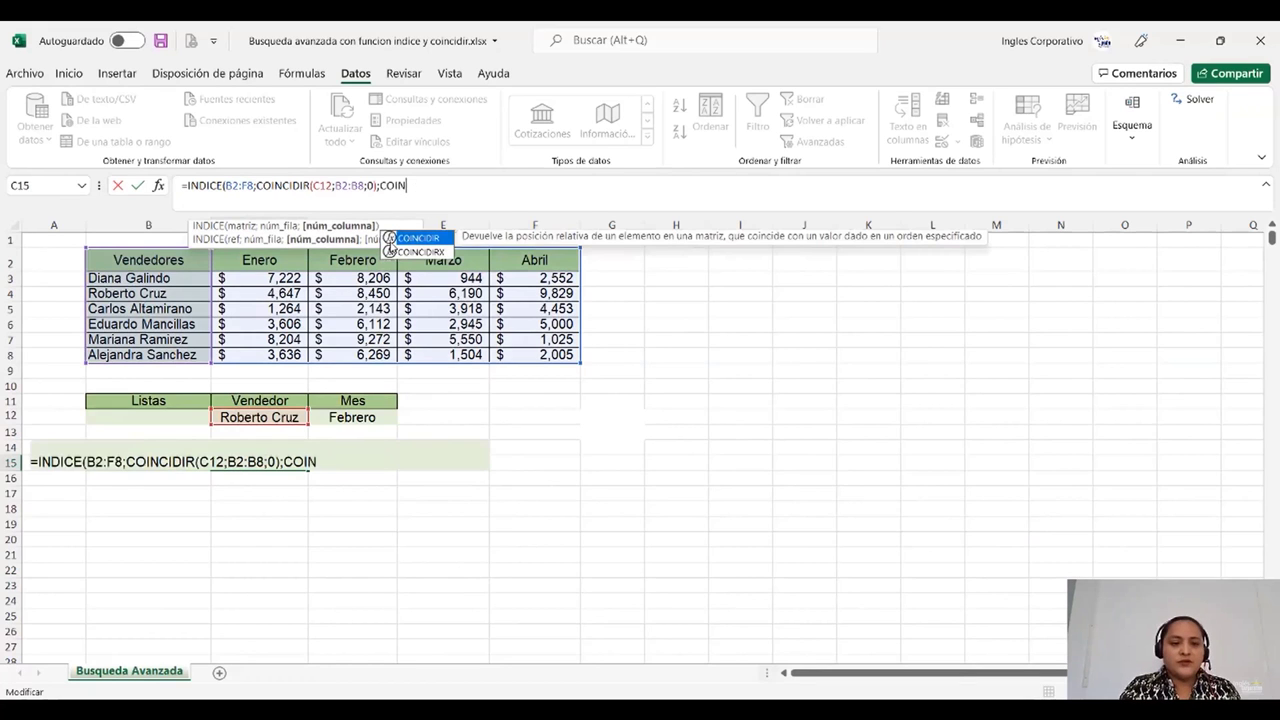
double_click(395, 238)
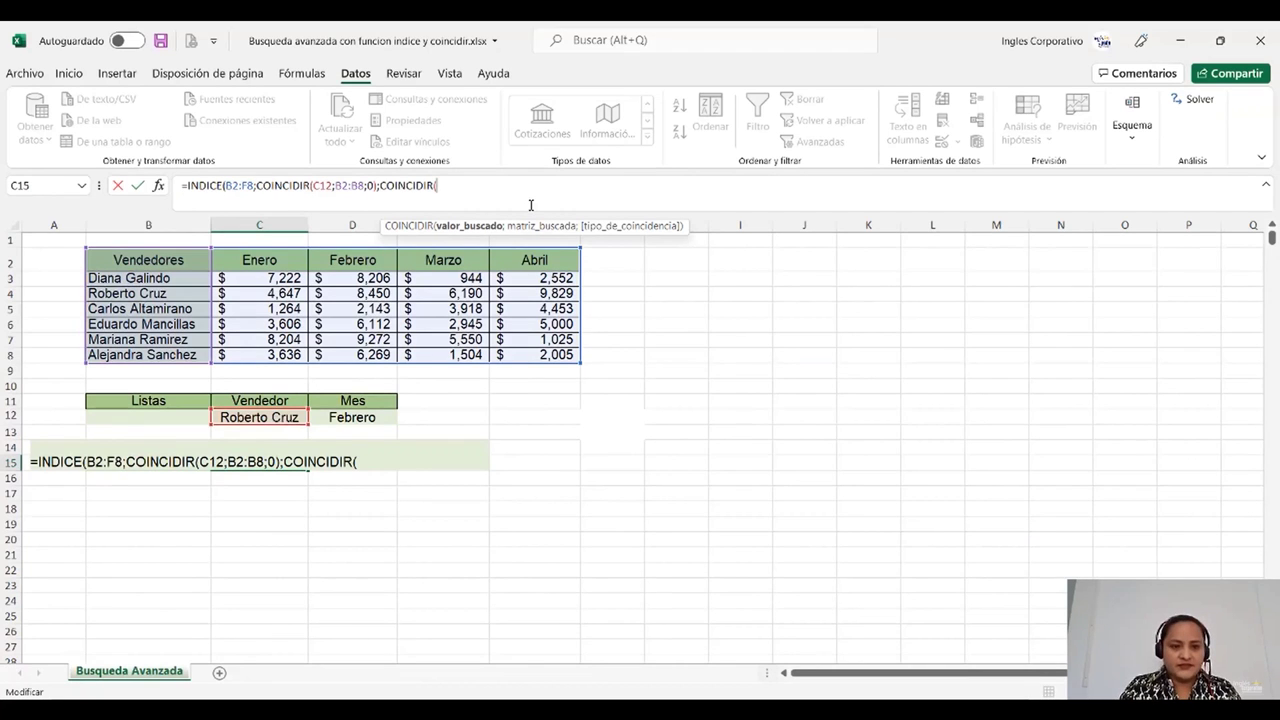
left_click(373, 418)
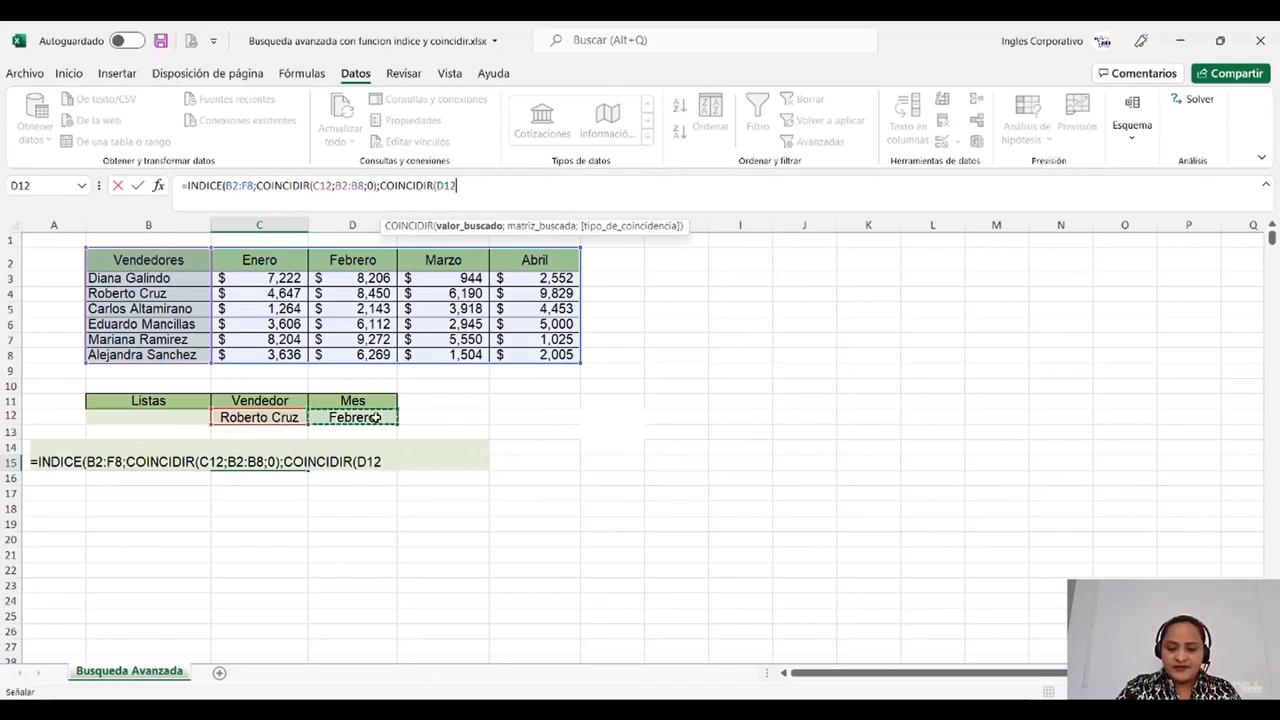
type(";")
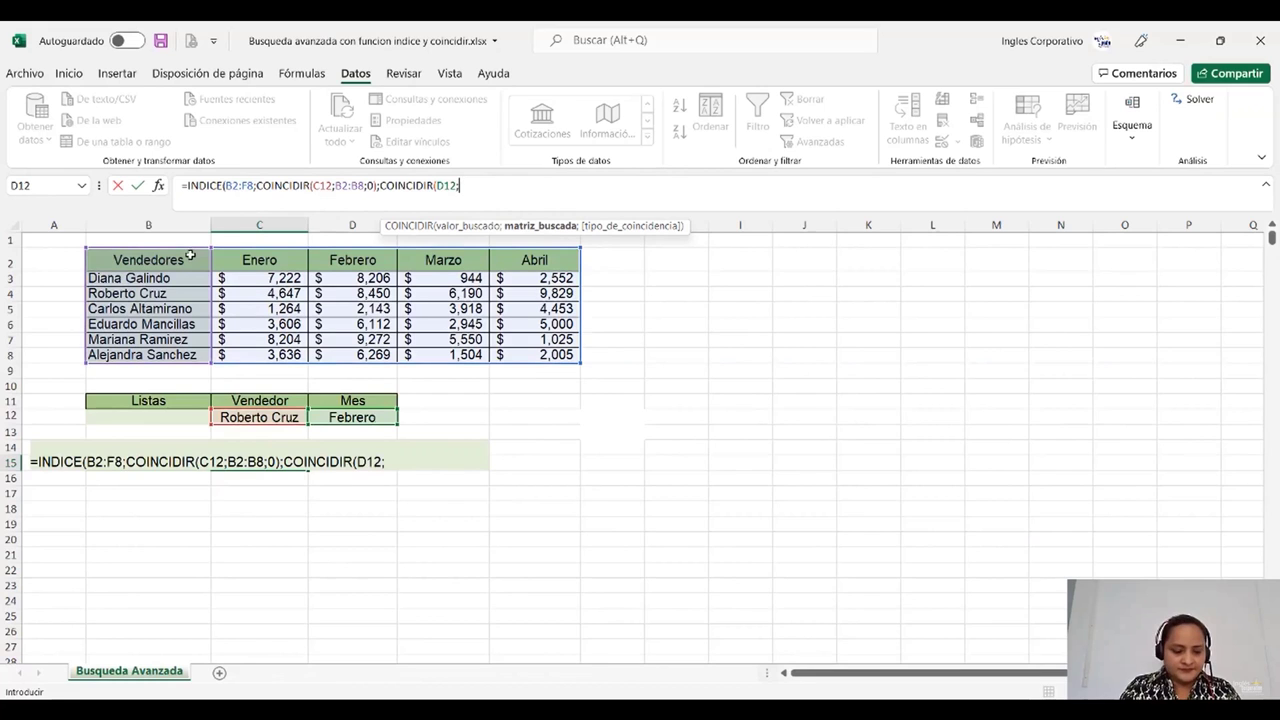
left_click_drag(190, 257, 536, 260)
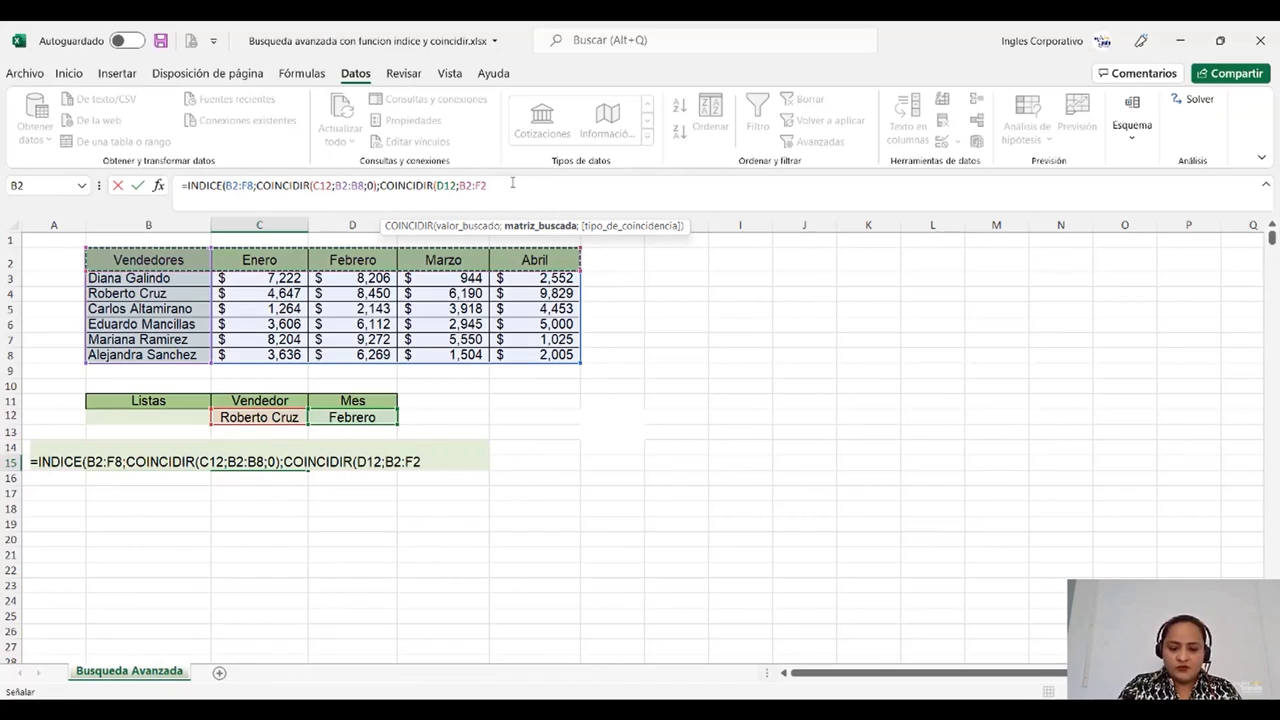
- Set the month COINCIDIR to exact match (0) and enter the finished INDICE formula in C15
type(";")
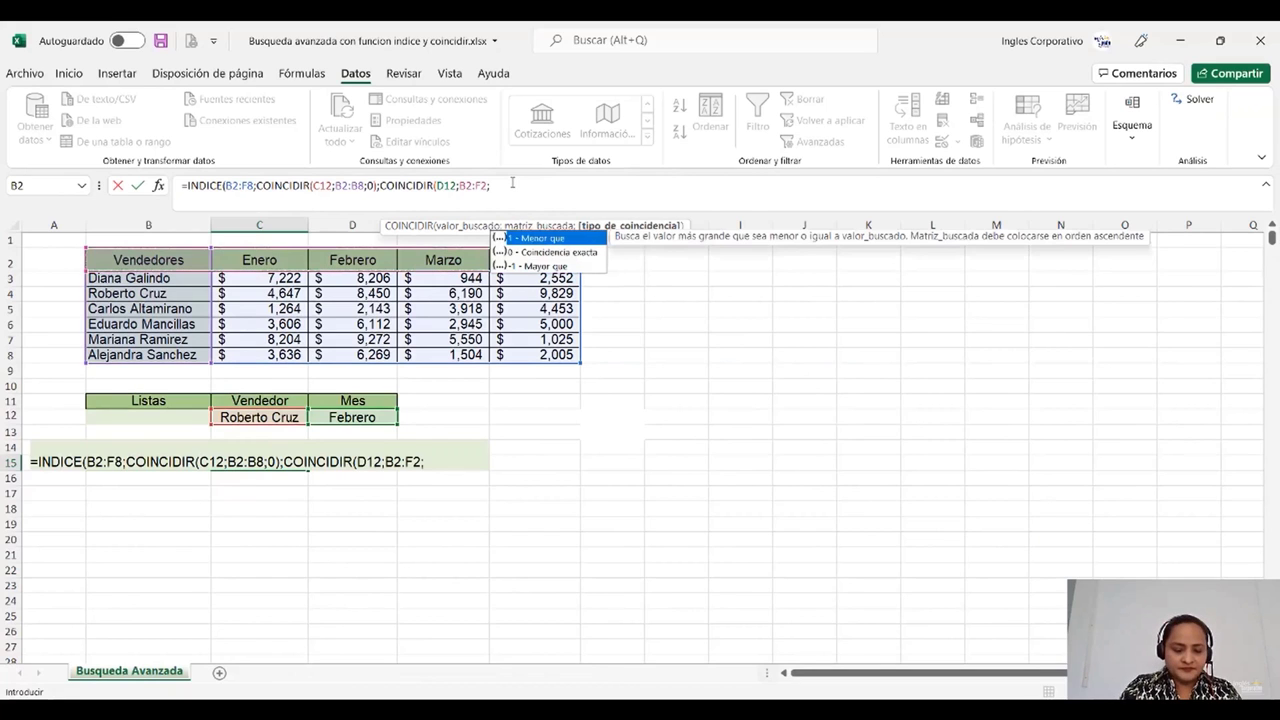
type("0")
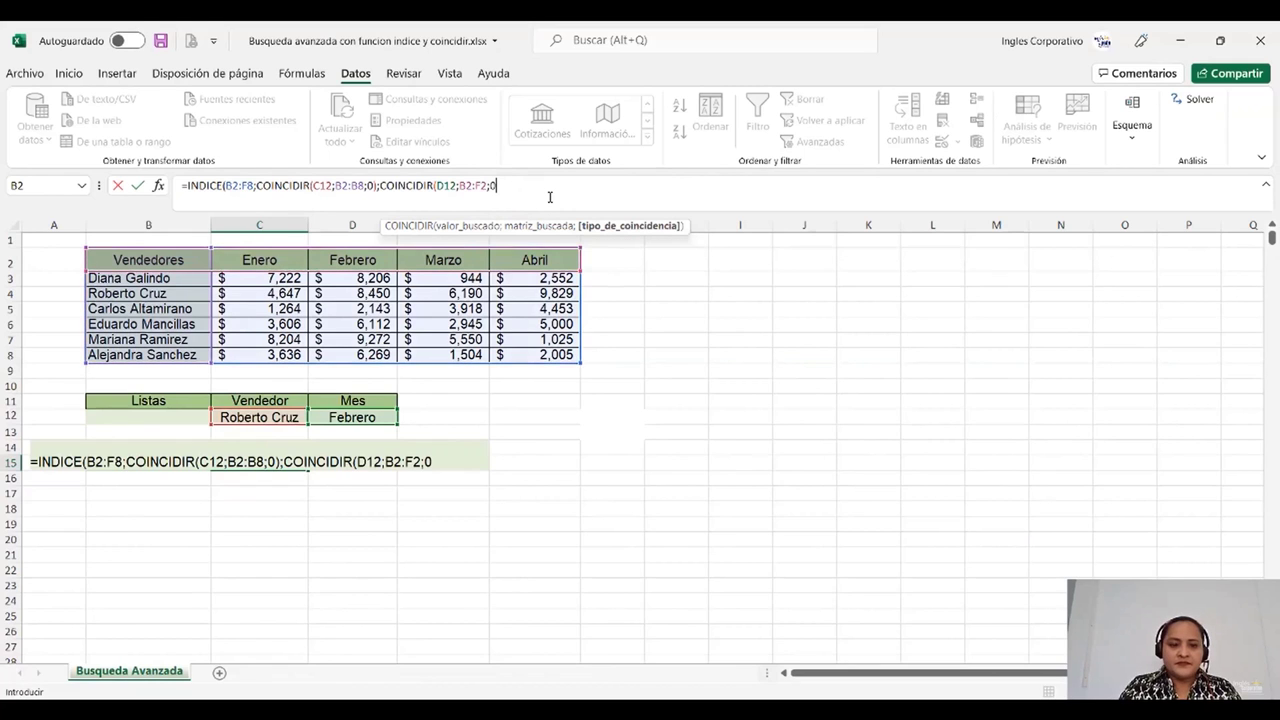
left_click(544, 191)
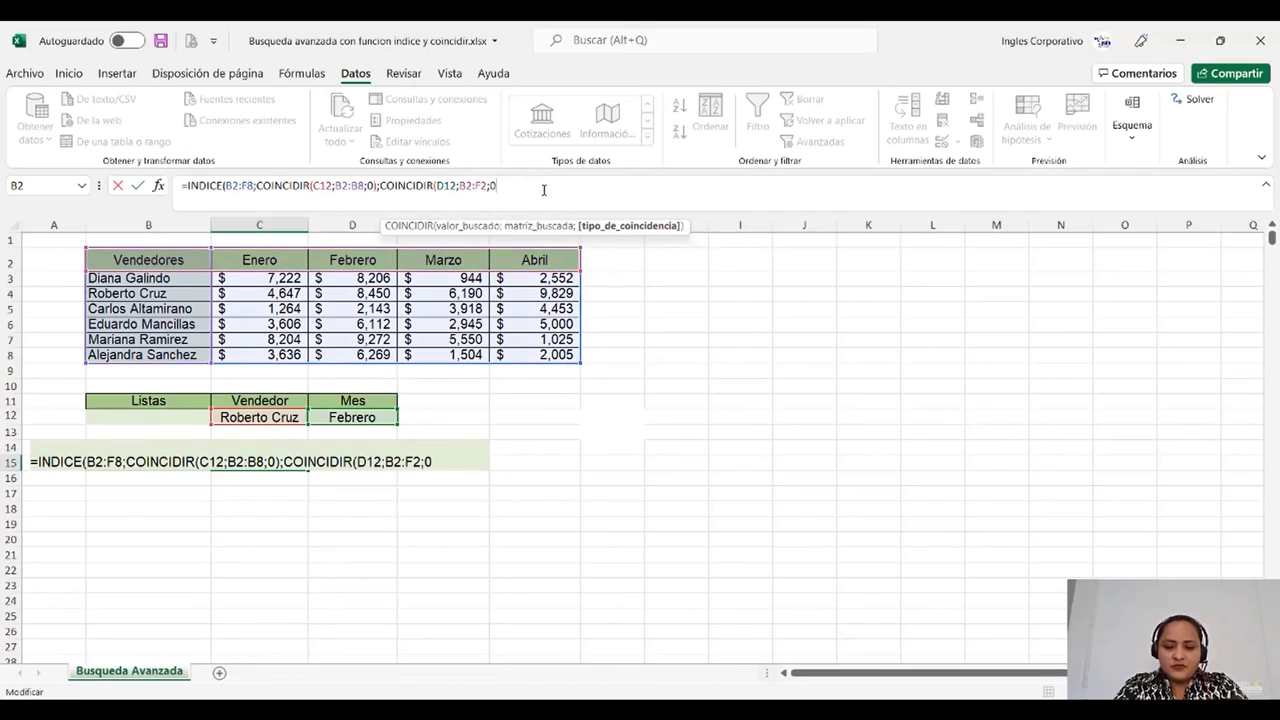
key("Return")
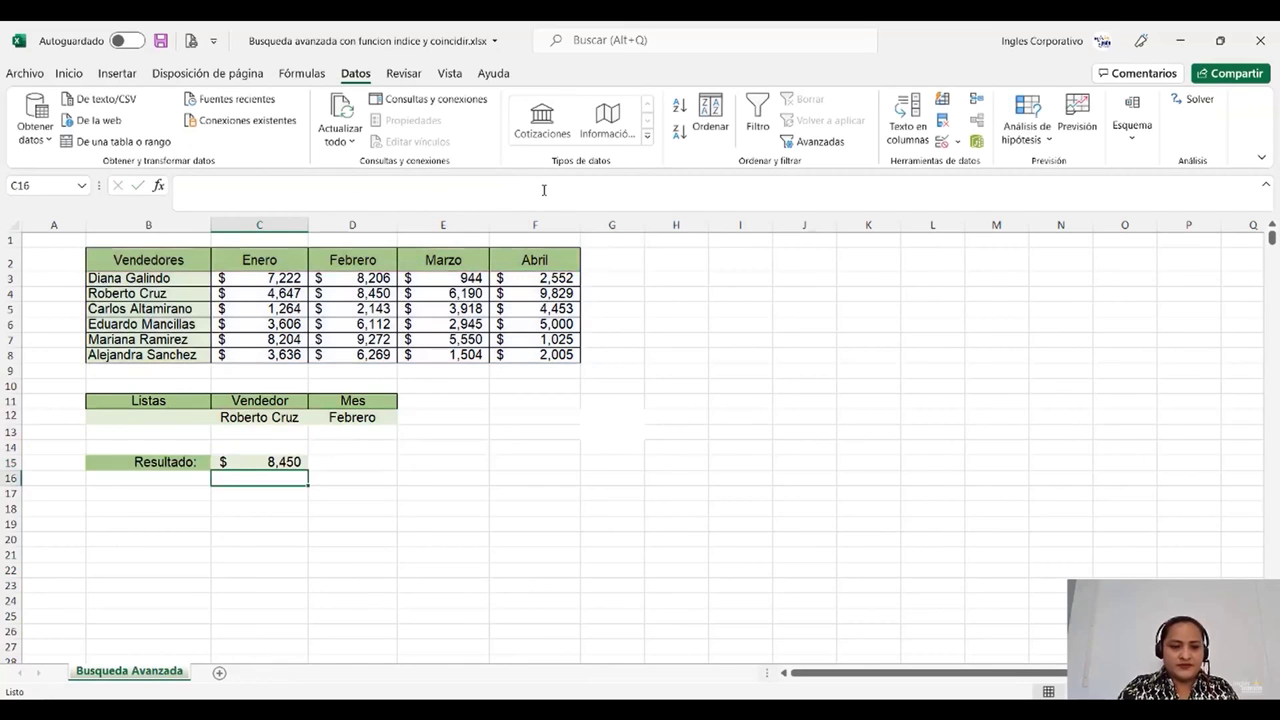
left_click(257, 460)
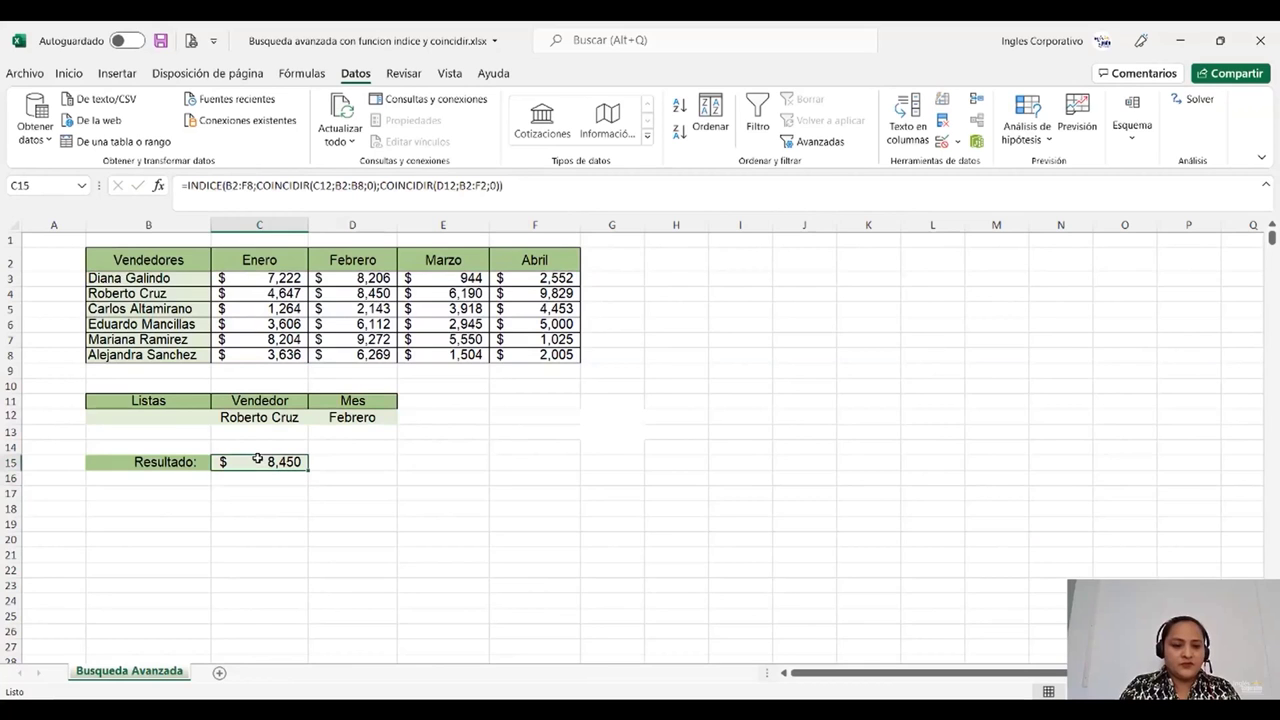
- Test the lookup by choosing the first seller in the Vendedor list and Enero in the Mes list
left_click(295, 417)
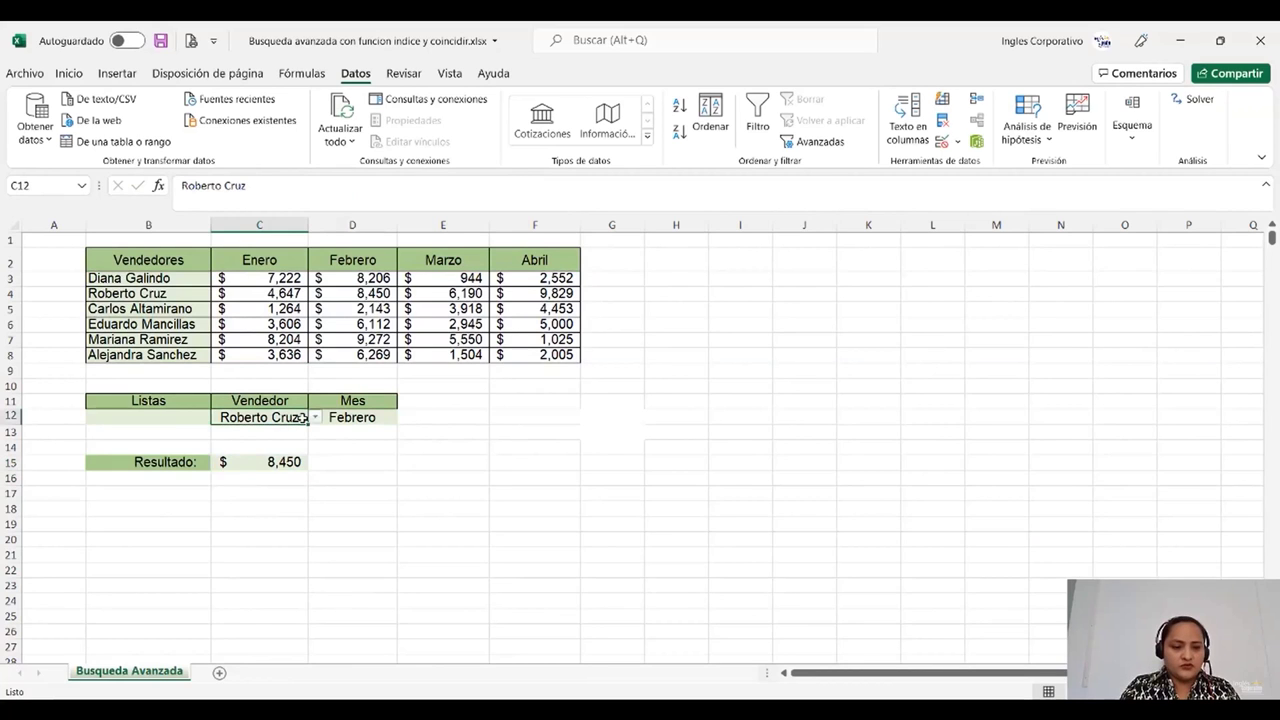
left_click(314, 418)
left_click(285, 433)
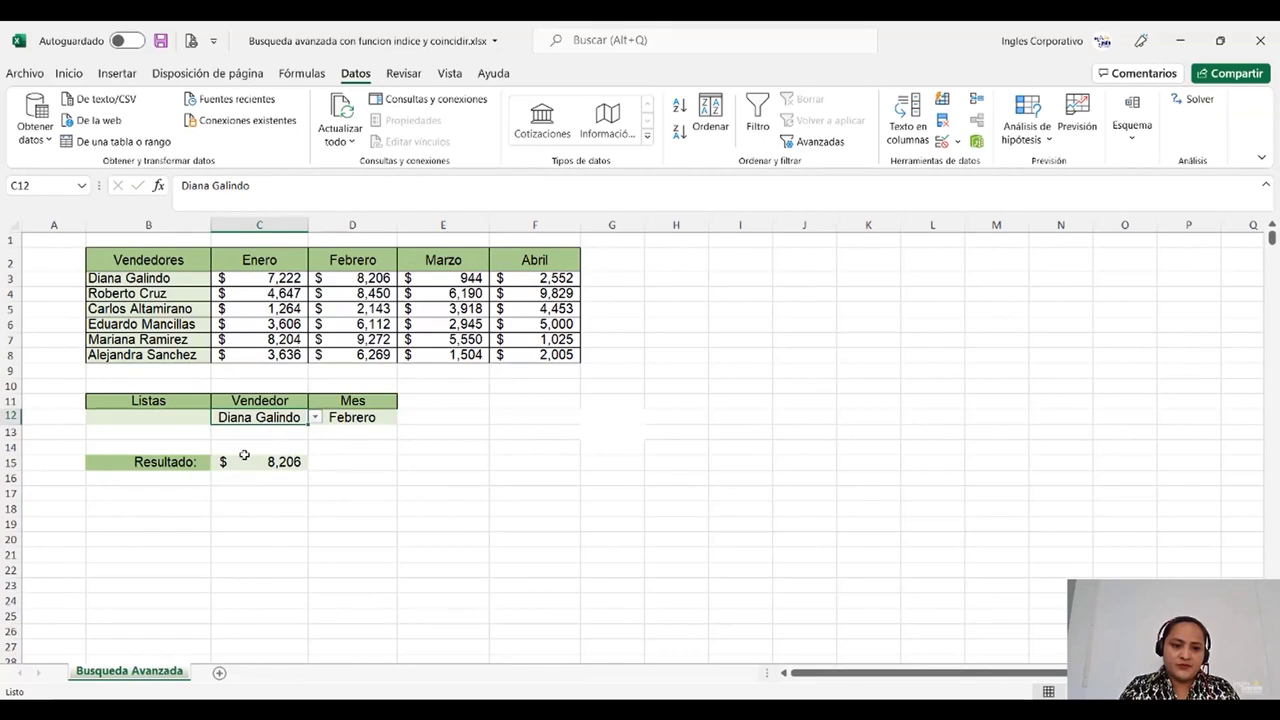
left_click(352, 417)
left_click(405, 417)
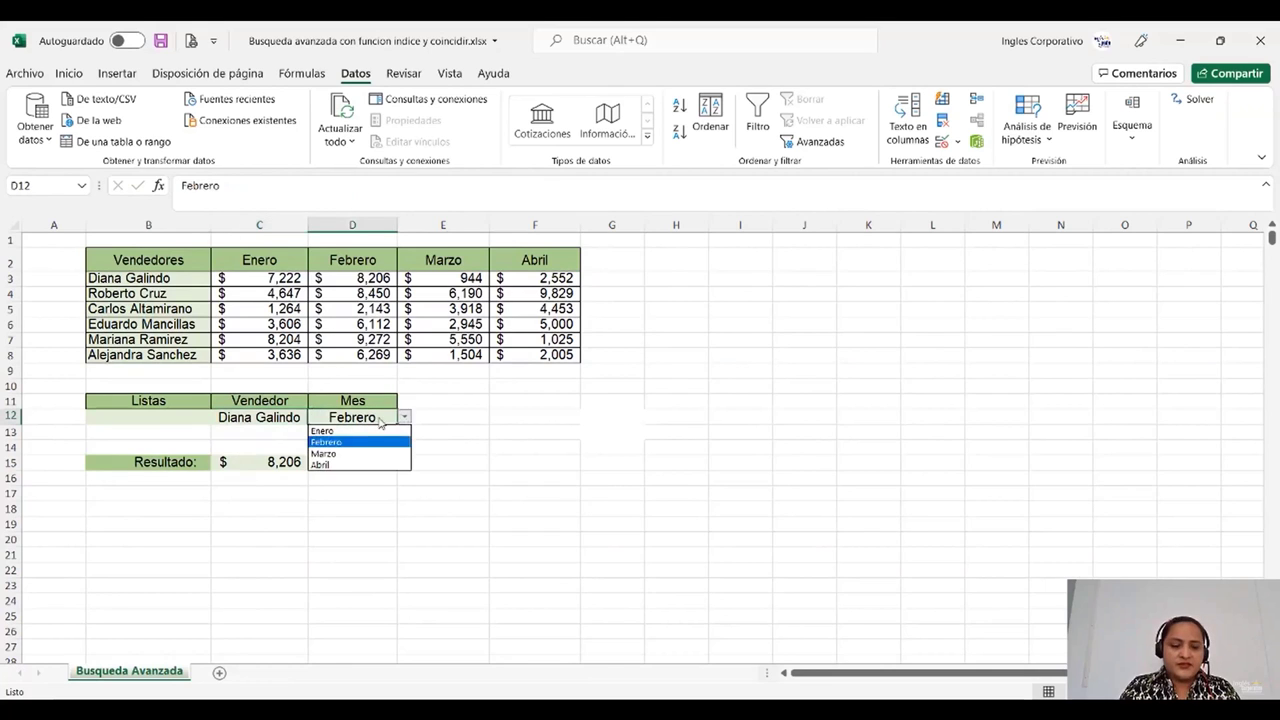
left_click(360, 429)
- Test the Mes list with Abril and Marzo, and choose another seller in the Vendedor list in C12
left_click(405, 417)
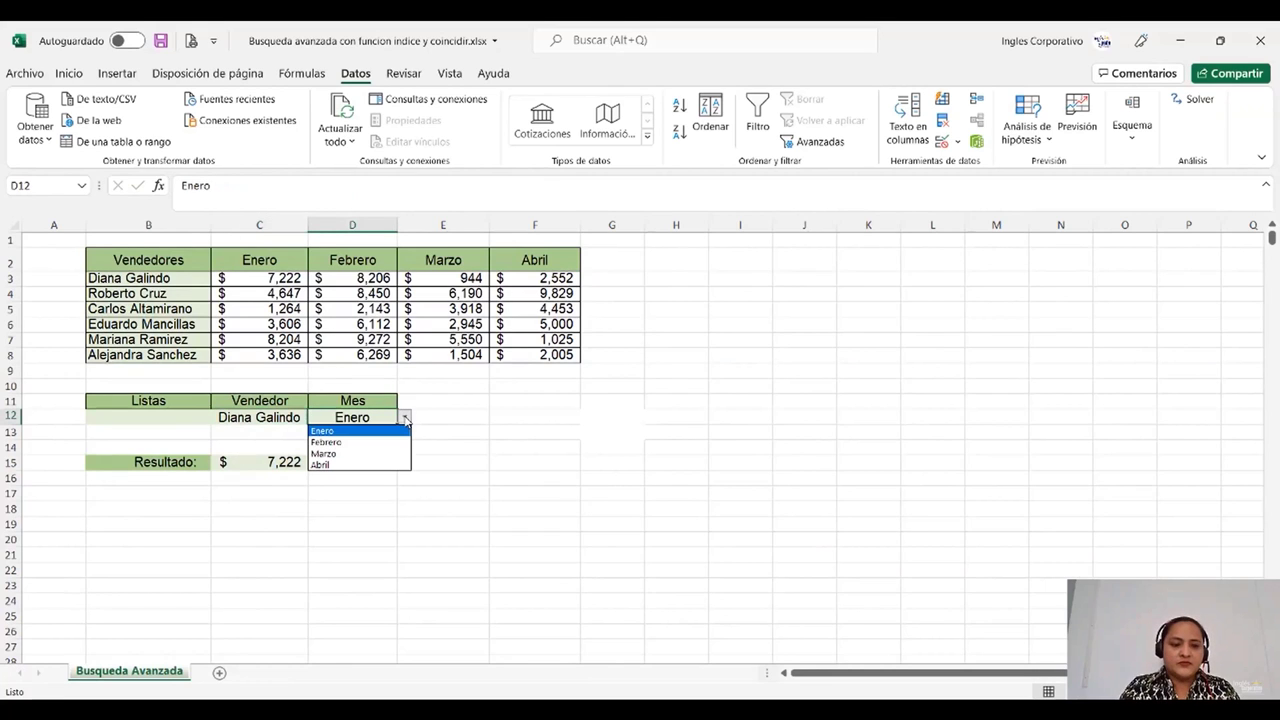
left_click(354, 466)
left_click(405, 417)
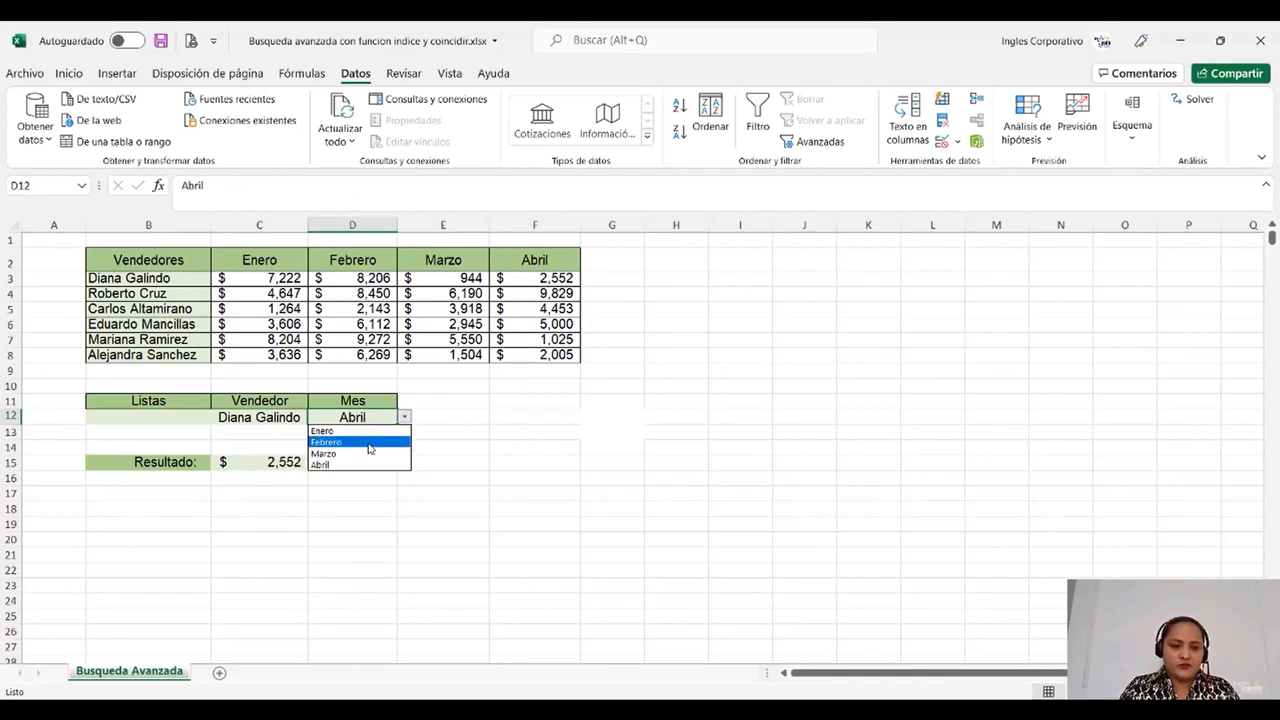
left_click(325, 453)
left_click(260, 417)
left_click(315, 417)
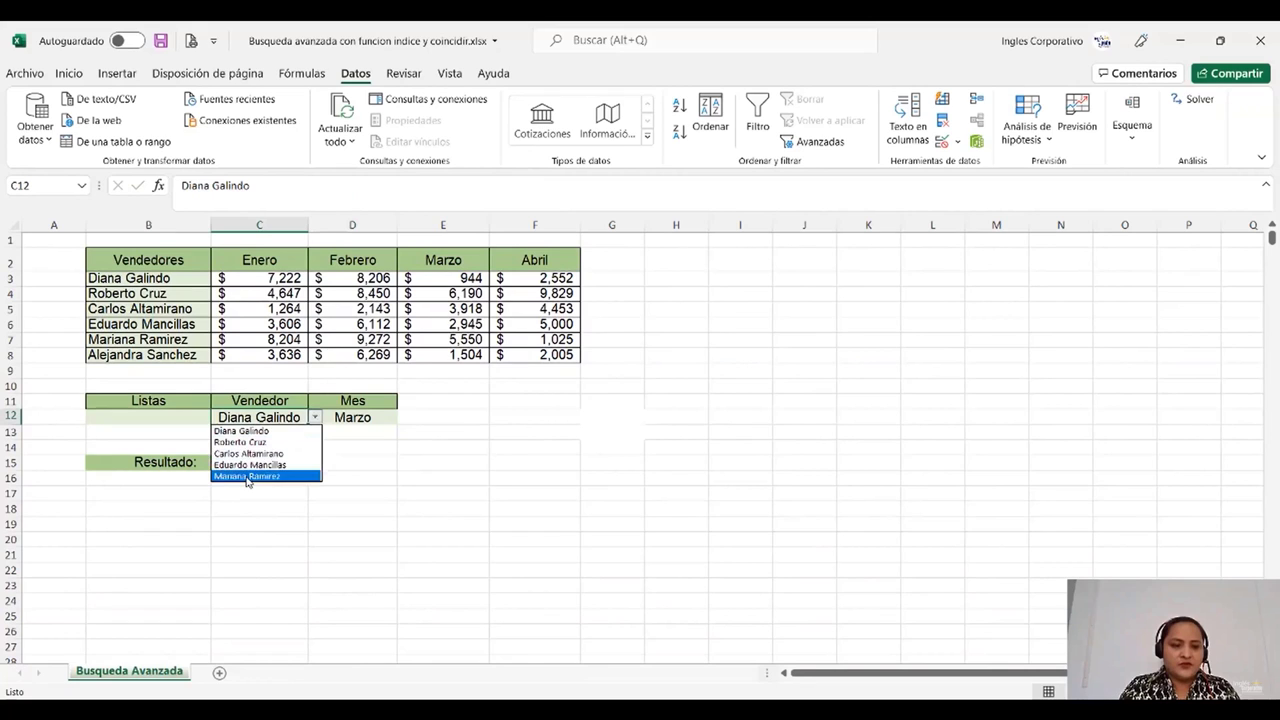
left_click(248, 454)
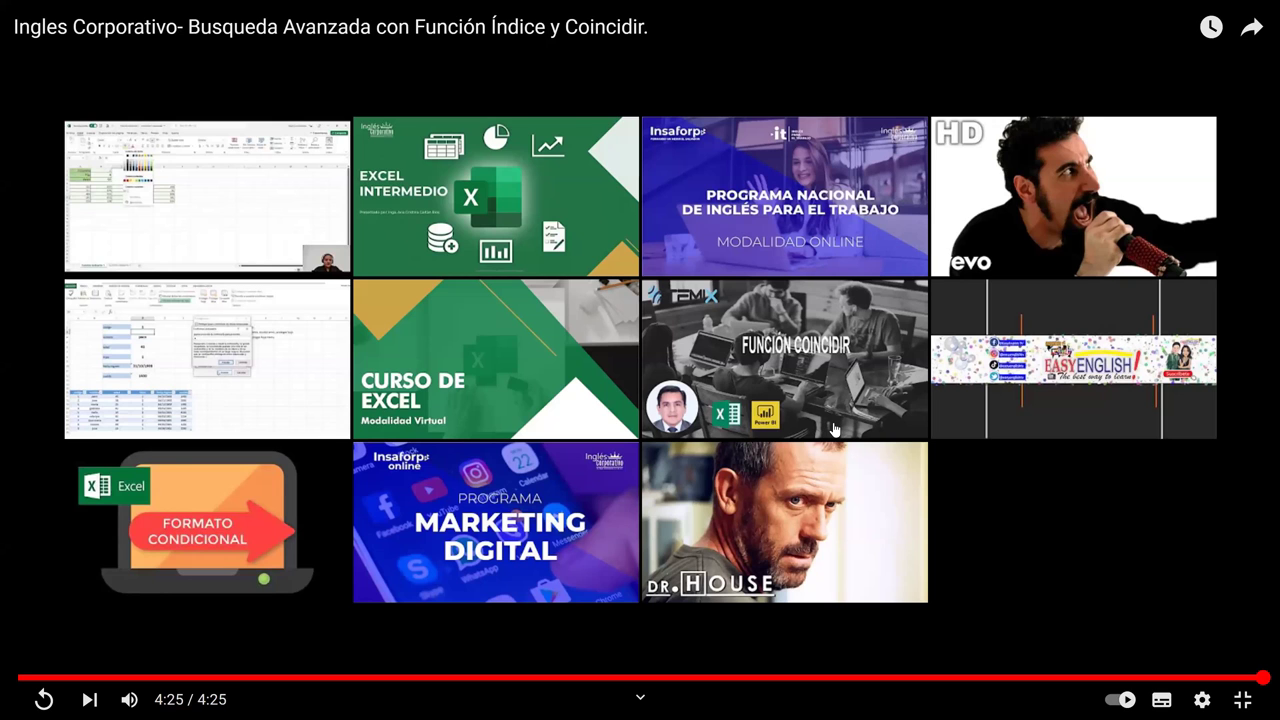
- Close the finished tutorial video and switch to the Busqueda Avanzada sheet of the Limpio workbook in Excel
key("Escape")
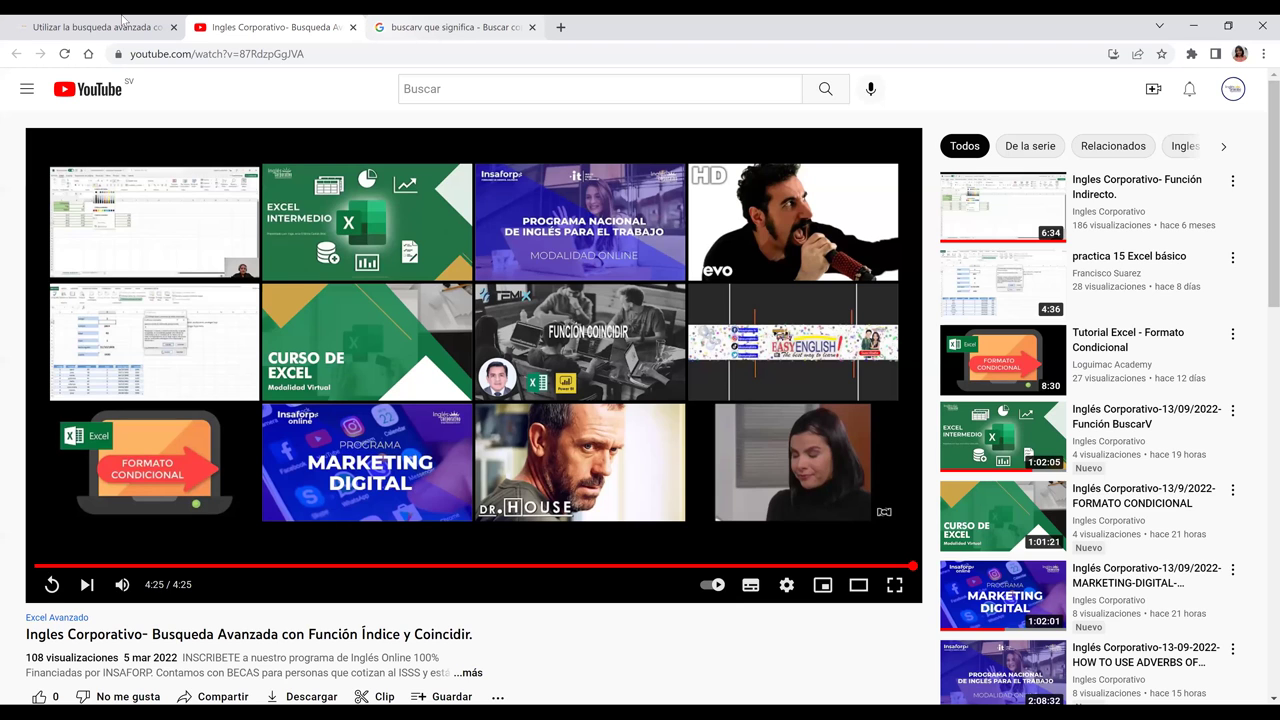
key("ctrl+w")
key("ctrl+w")
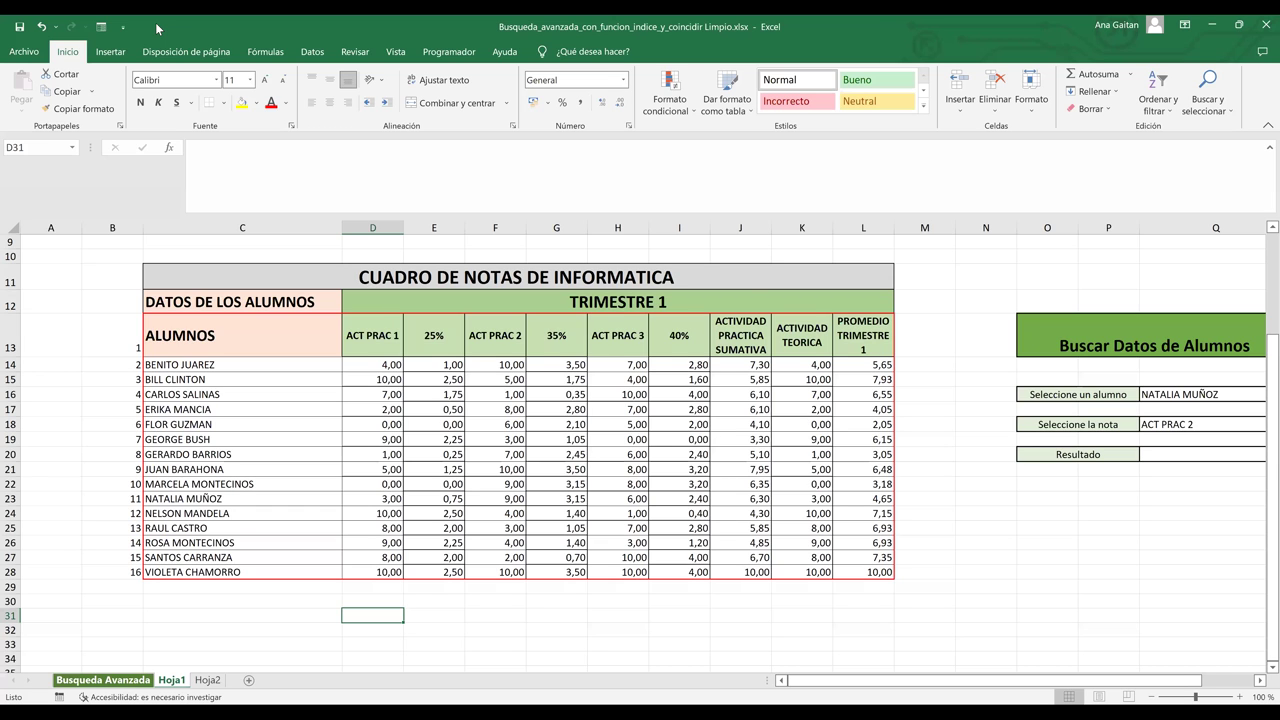
key("ctrl+Page_Up")
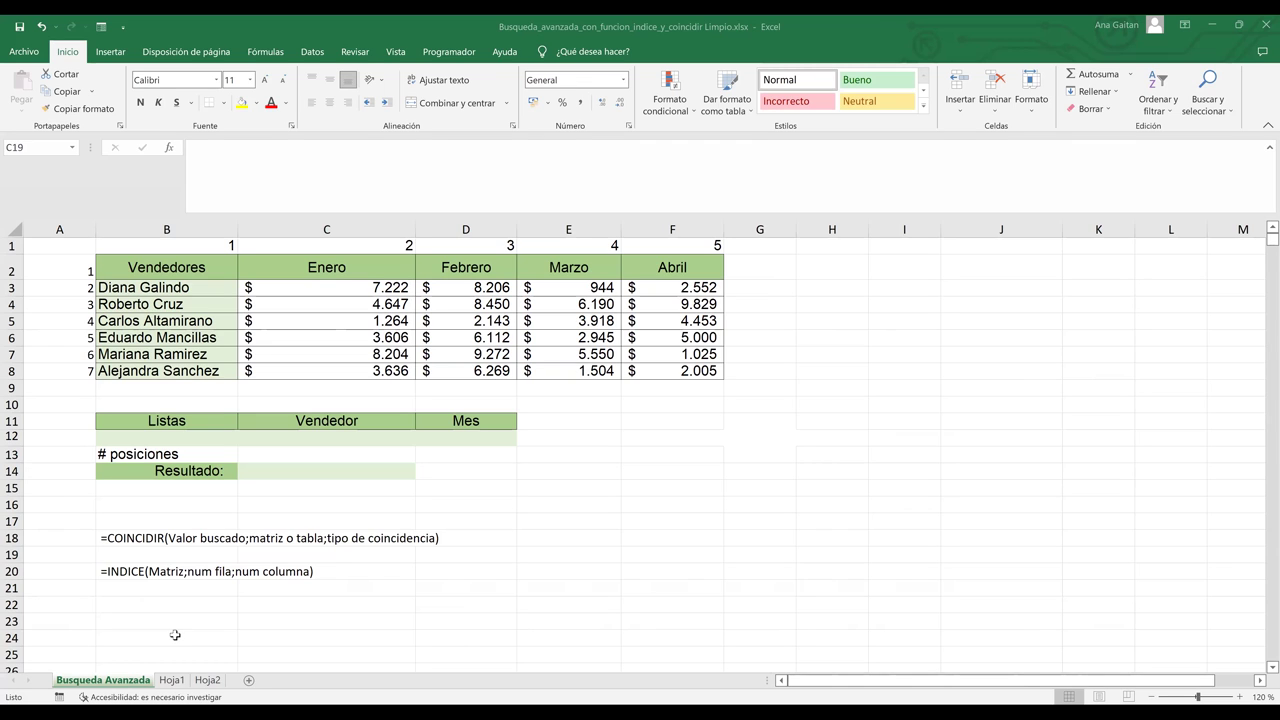
- Examine the COINCIDIR and INDICE syntax notes in cells B18 and B20
left_click(790, 476)
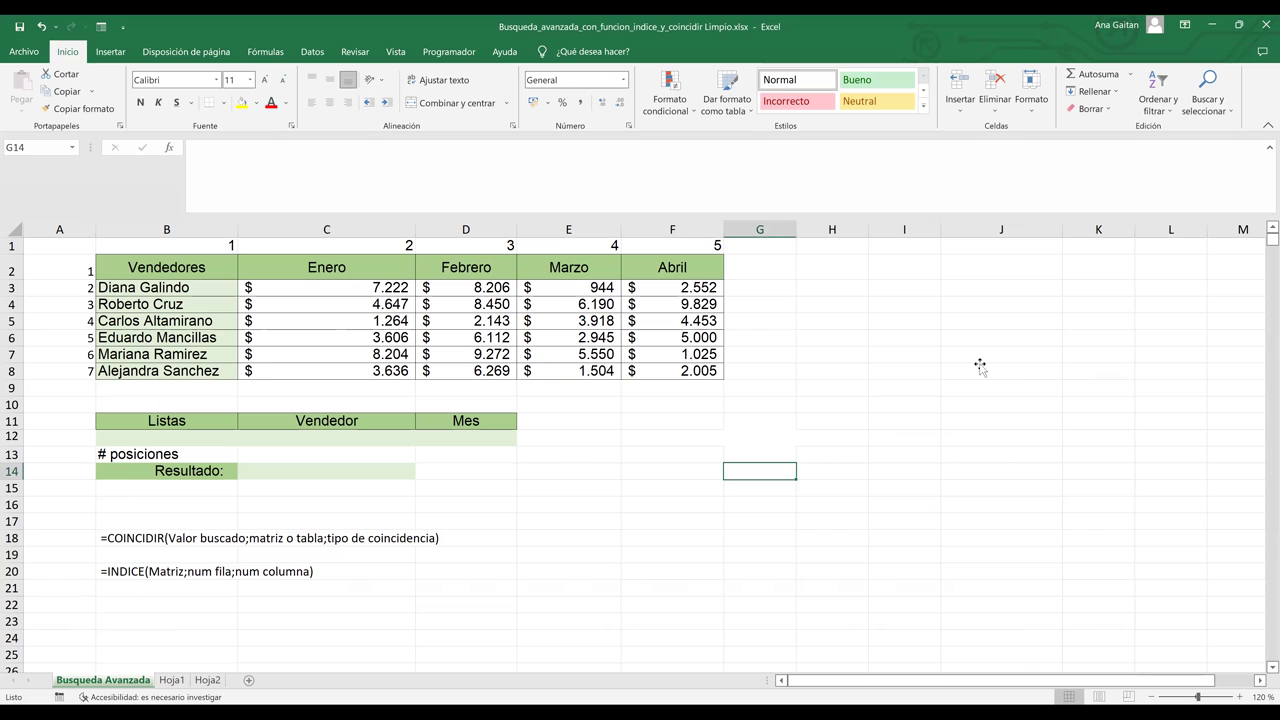
left_click(980, 367)
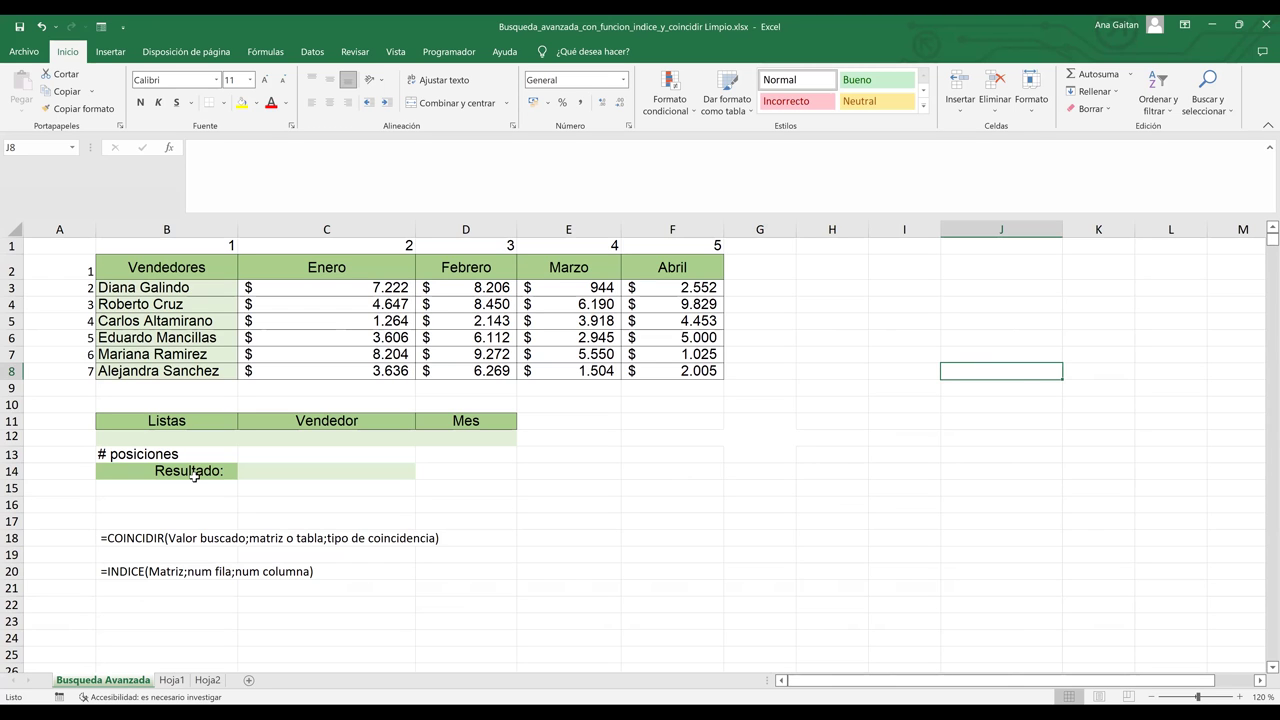
left_click(146, 538)
key("Down")
key("Down")
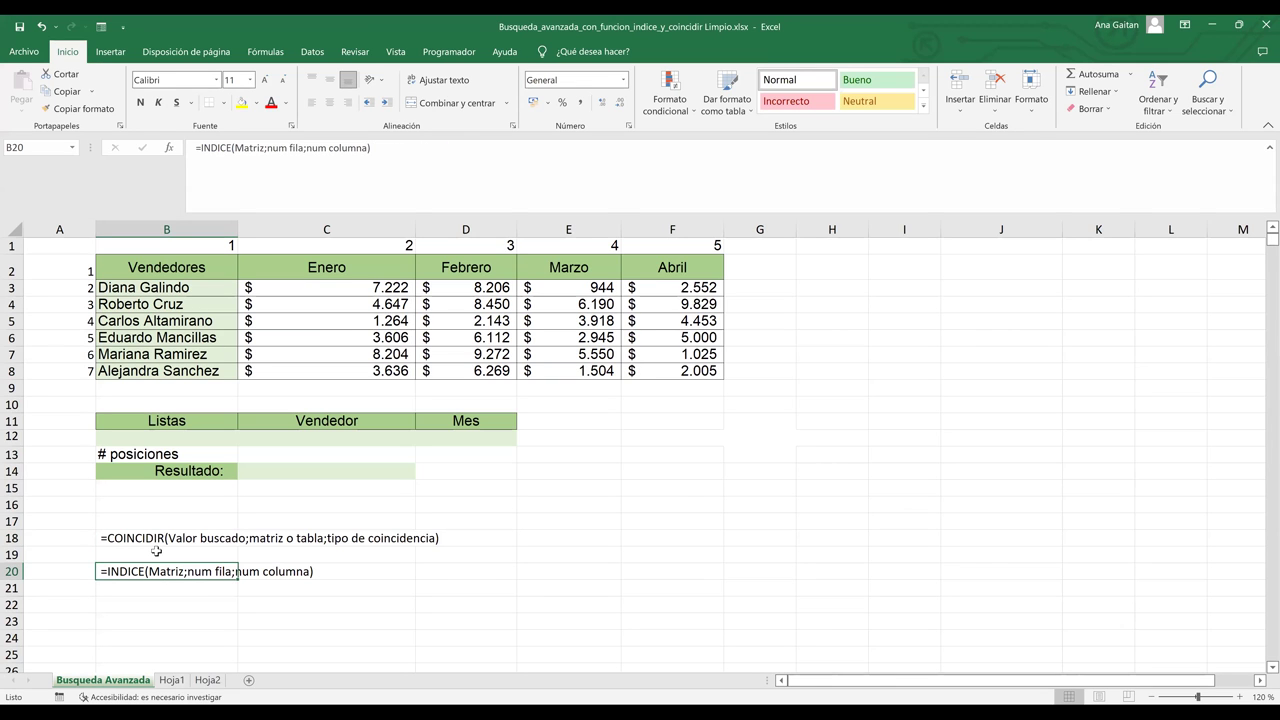
- Review the arguments in the COINCIDIR syntax note in row 18, comparing them with the INDICE note below
key("Up")
key("Up")
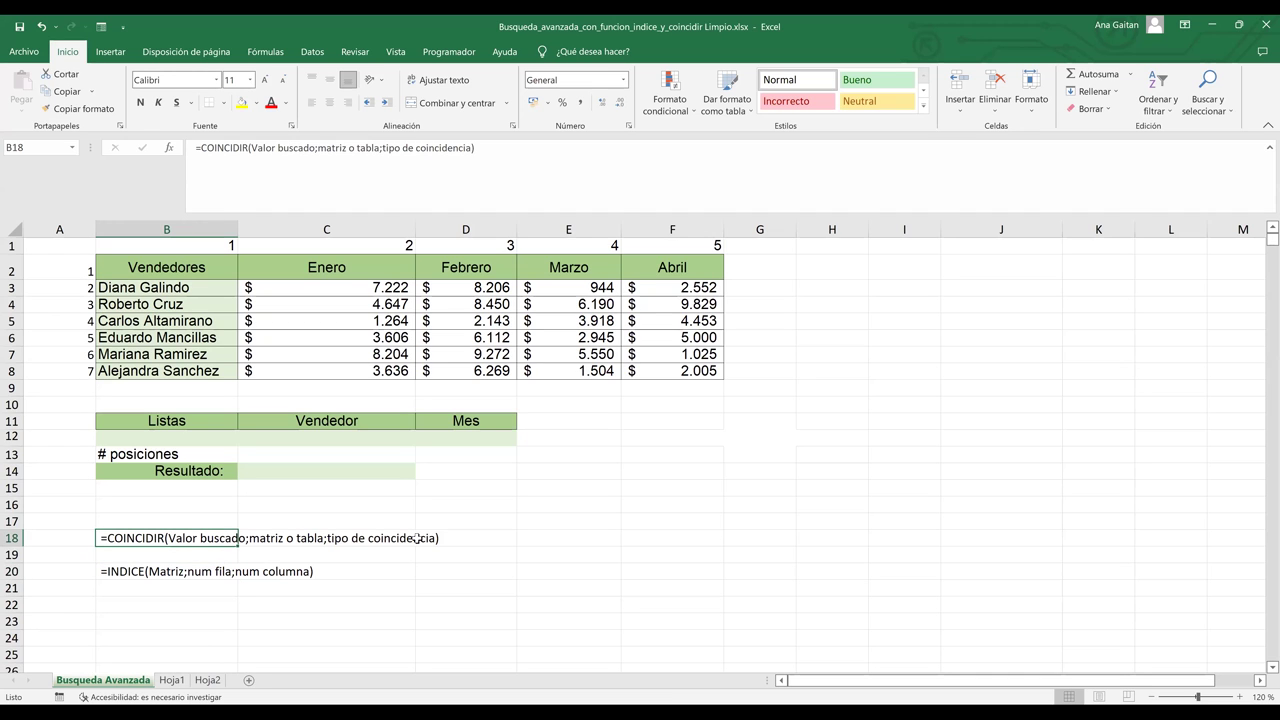
left_click(390, 505)
key("Down")
key("Down")
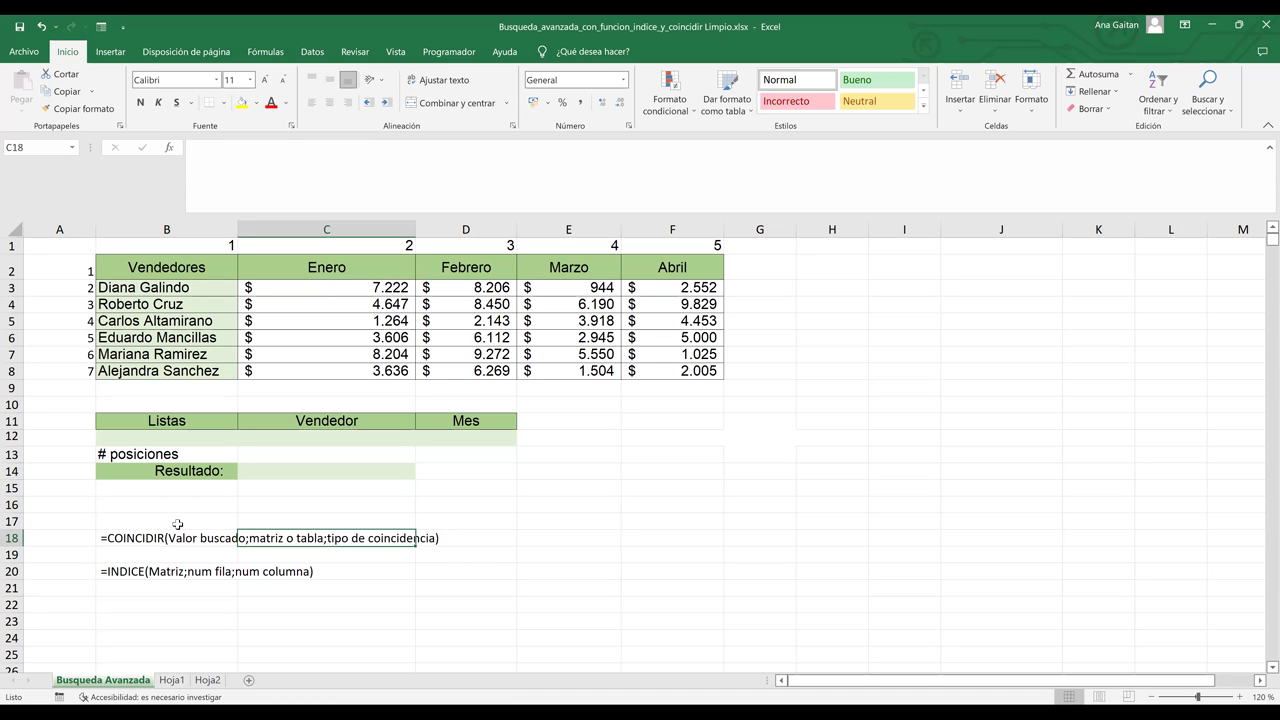
left_click(177, 524)
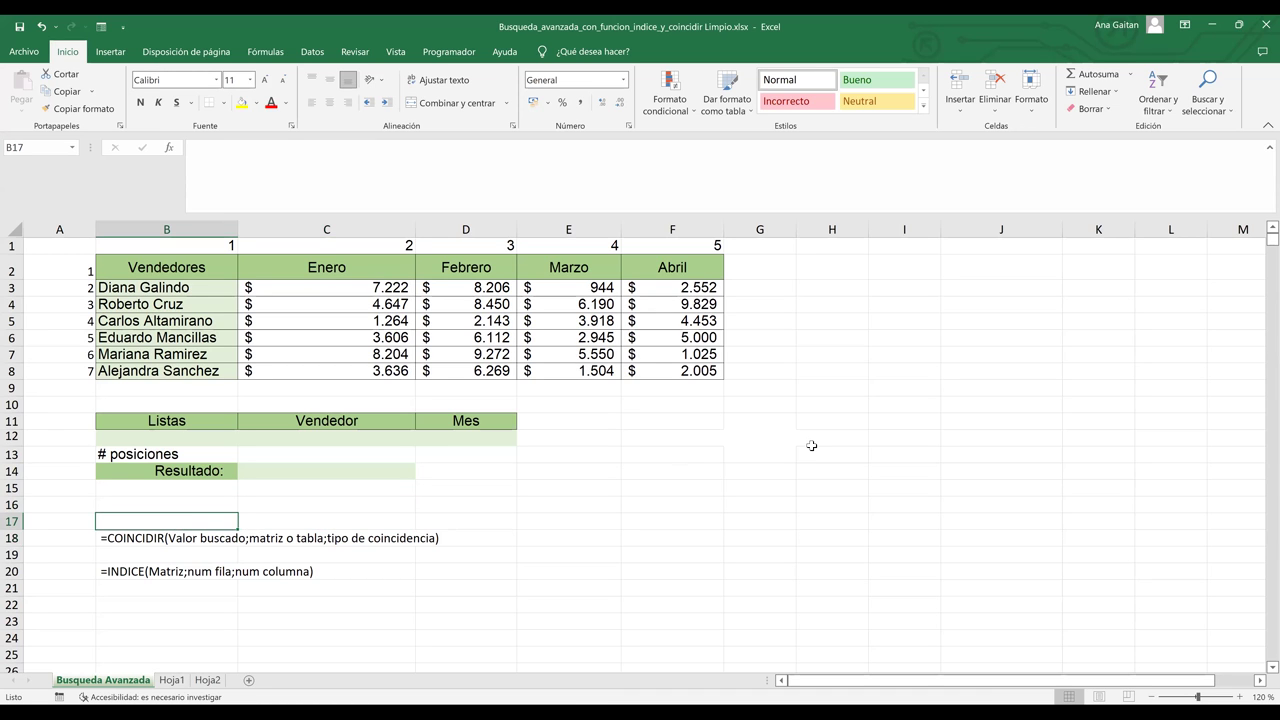
key("Right")
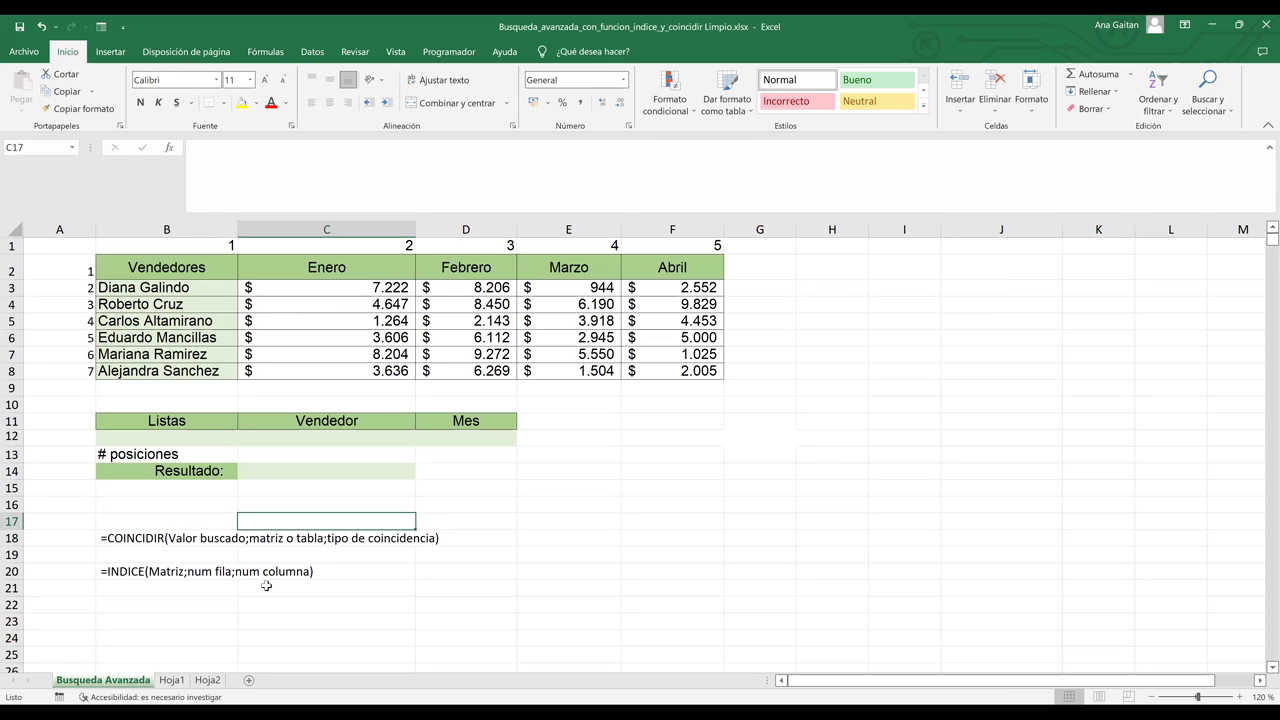
left_click(10, 538)
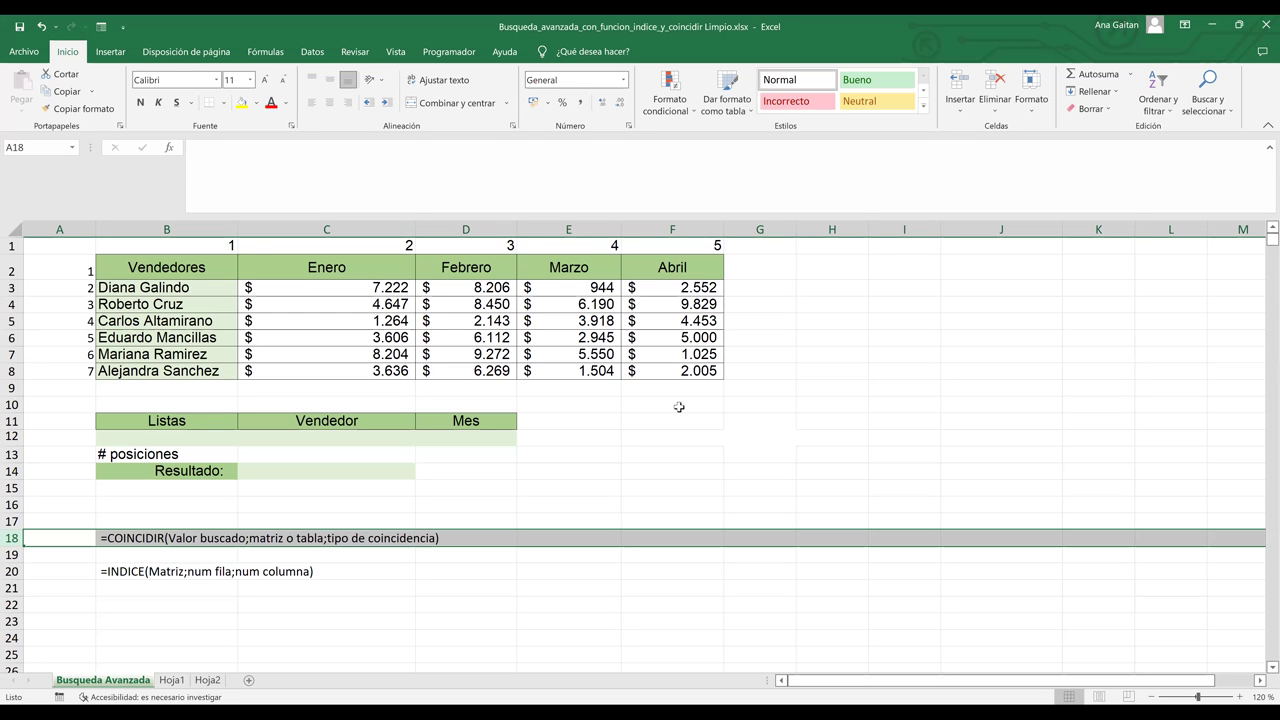
- Enter the heading Coincidir in cell I4, beside the sales table
left_click(911, 337)
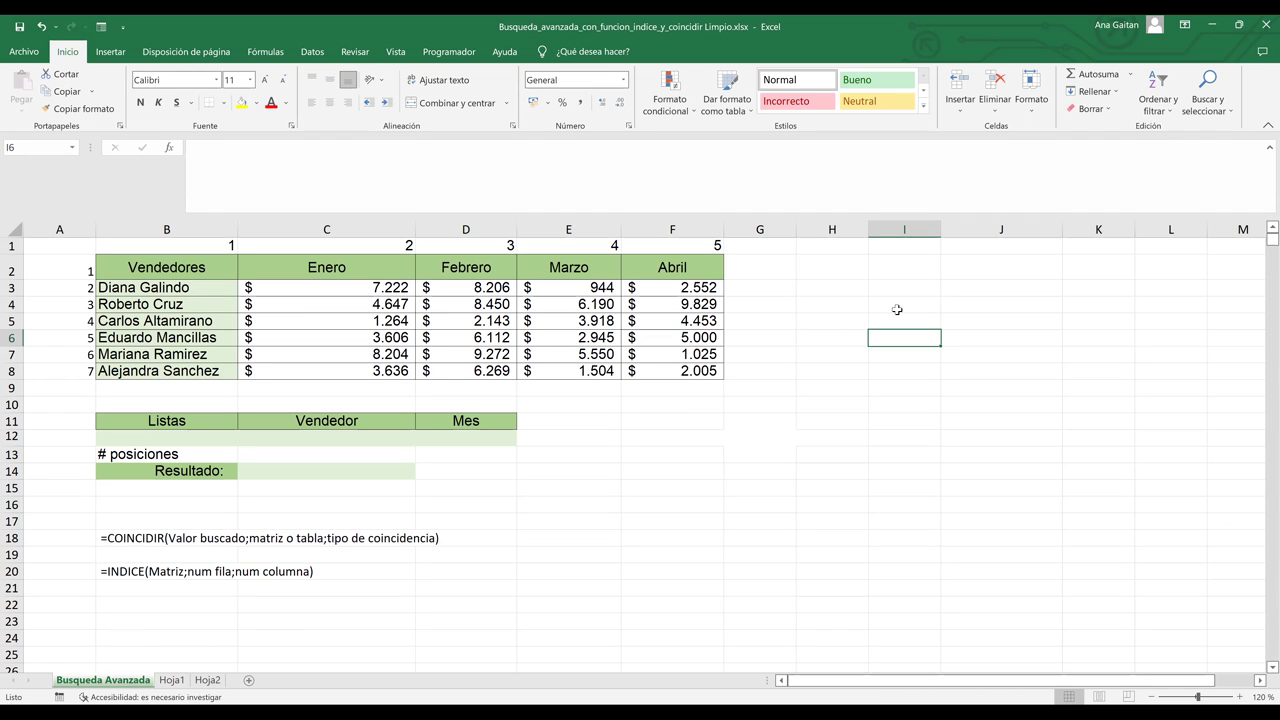
left_click(897, 310)
type("C")
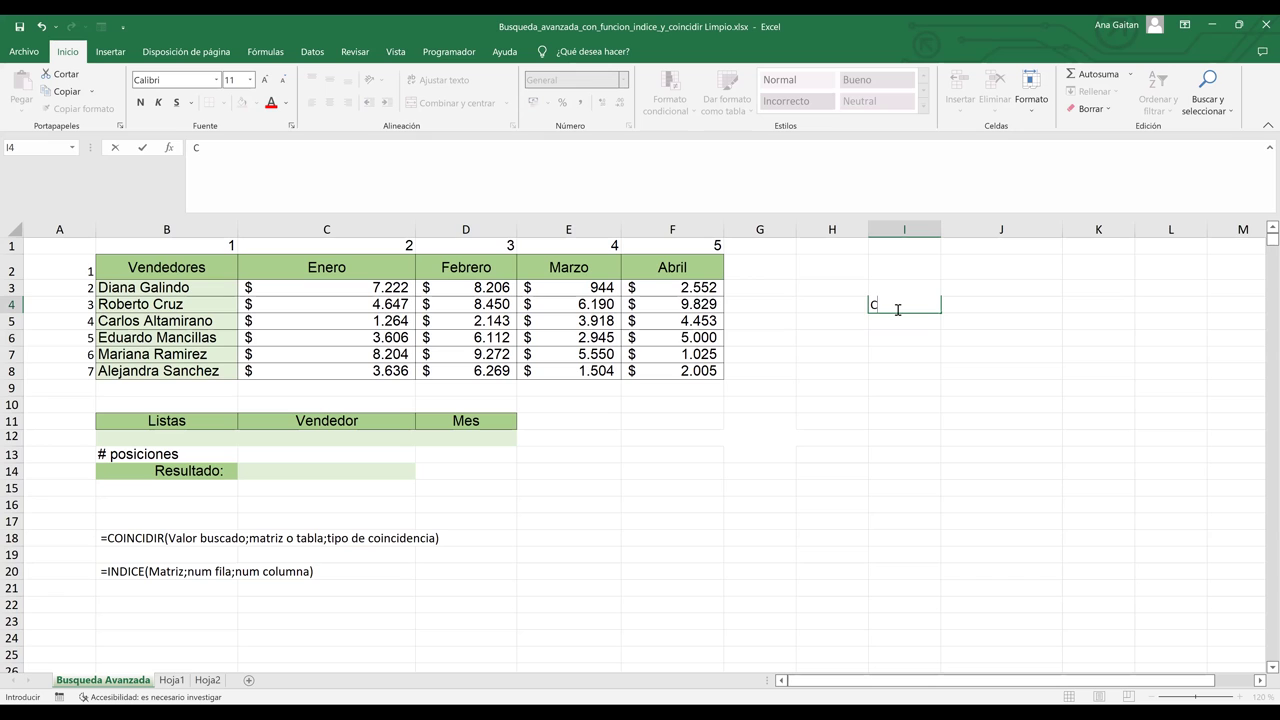
type("oincidir")
key("Return")
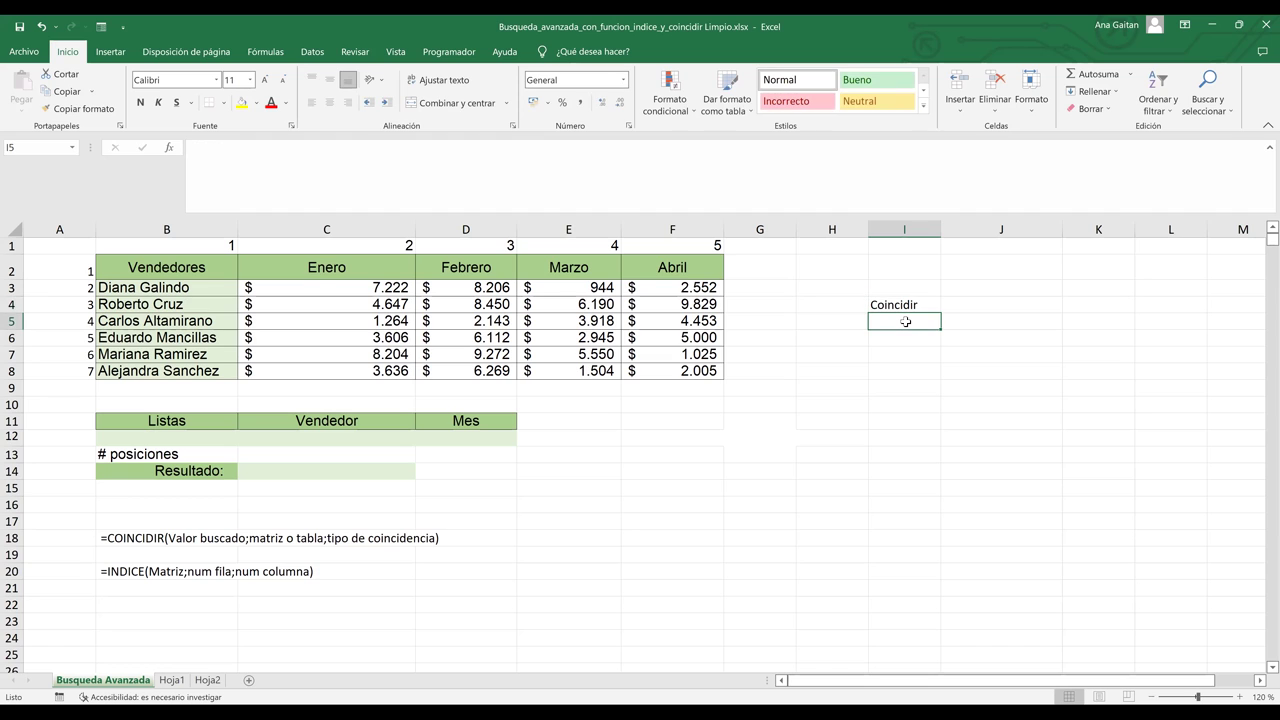
key("Return")
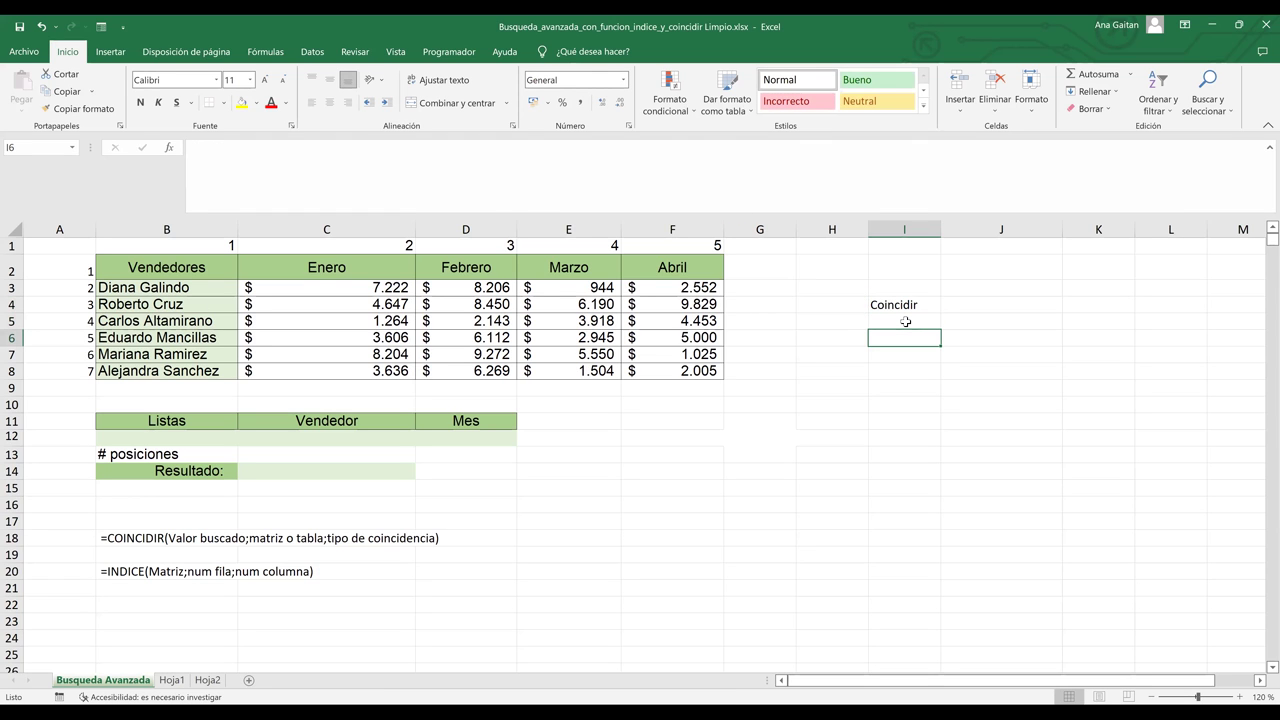
- Add the column labels Vendedor in I5 and Posicion in J5 under the Coincidir heading
left_click(387, 425)
left_click(384, 441)
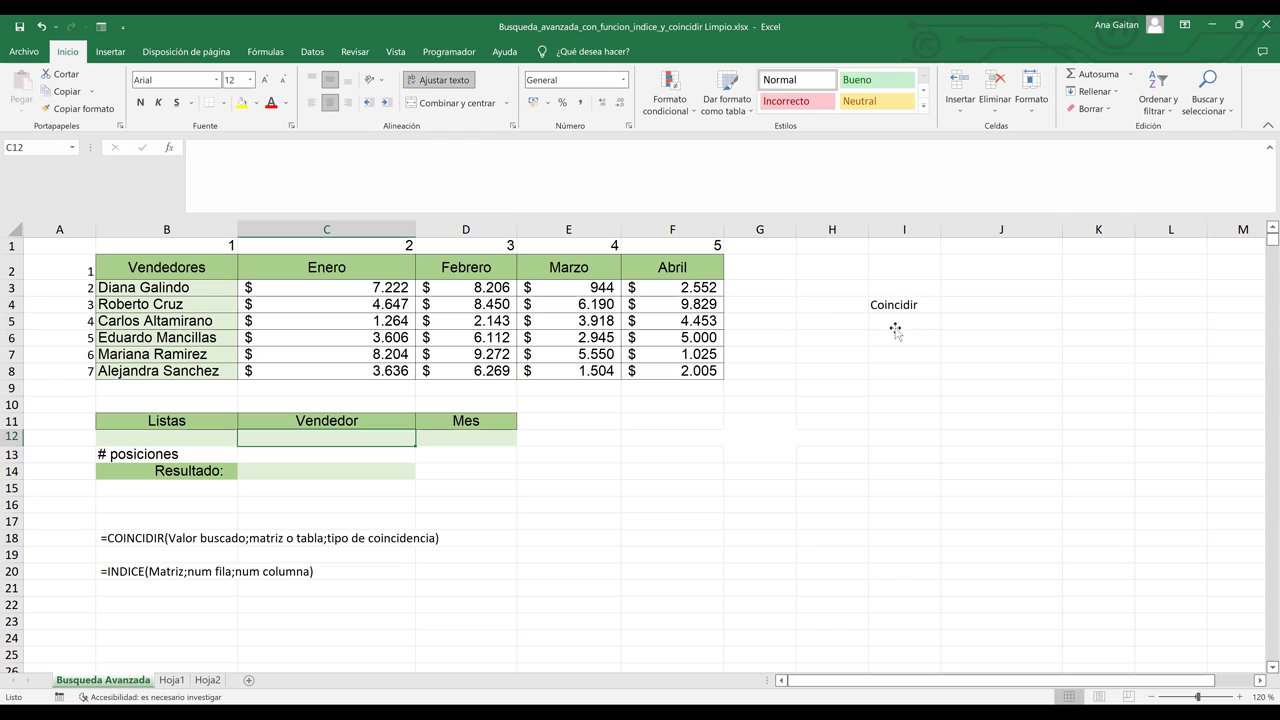
left_click(895, 328)
type("Vendedor")
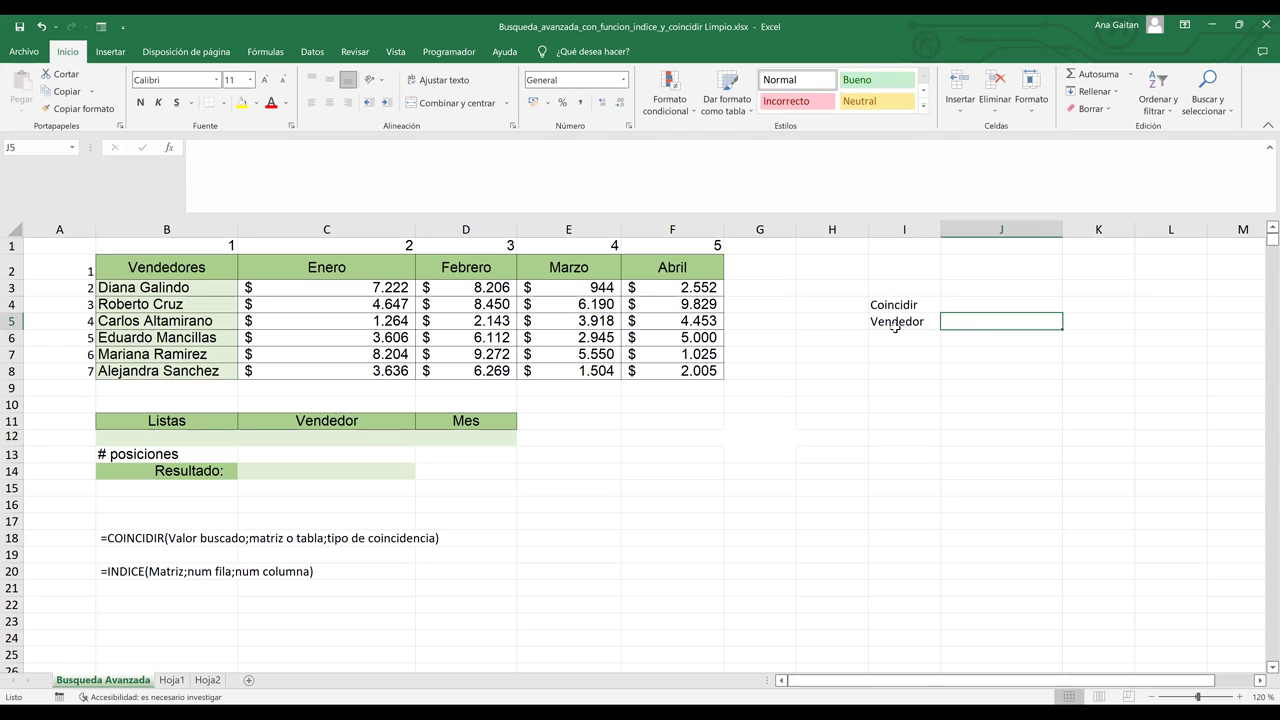
type("Posicion")
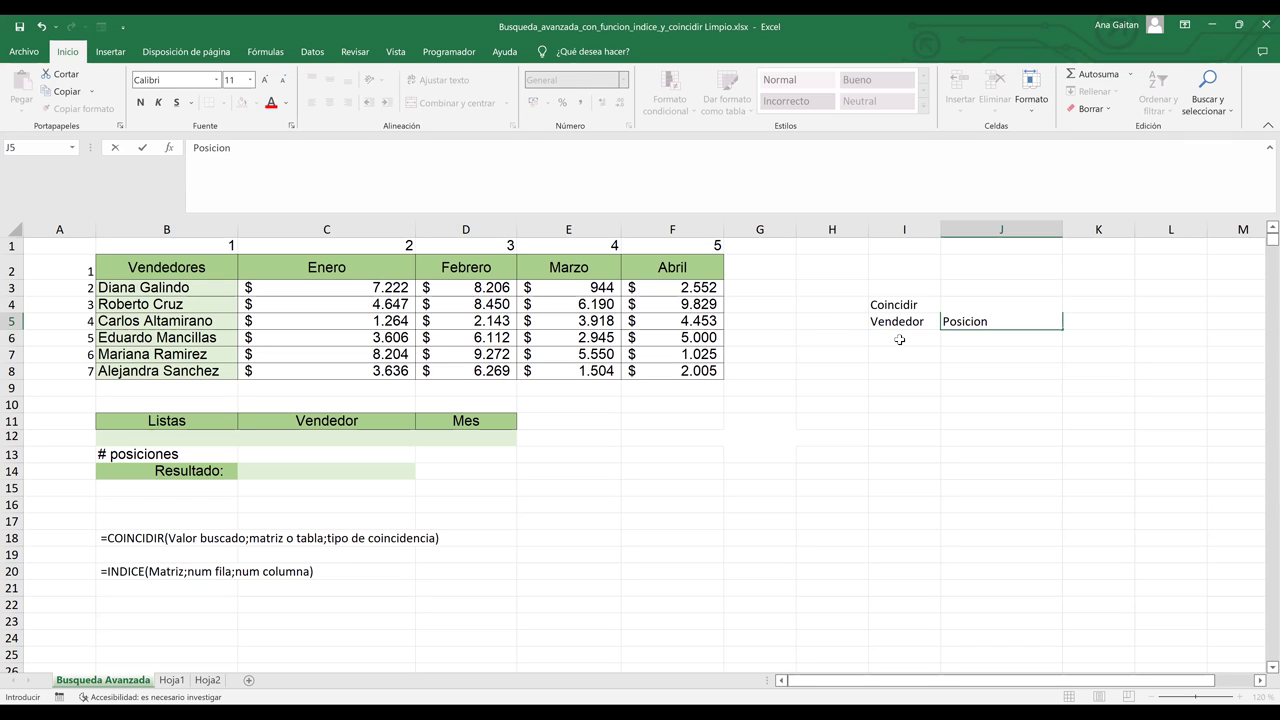
key("Return")
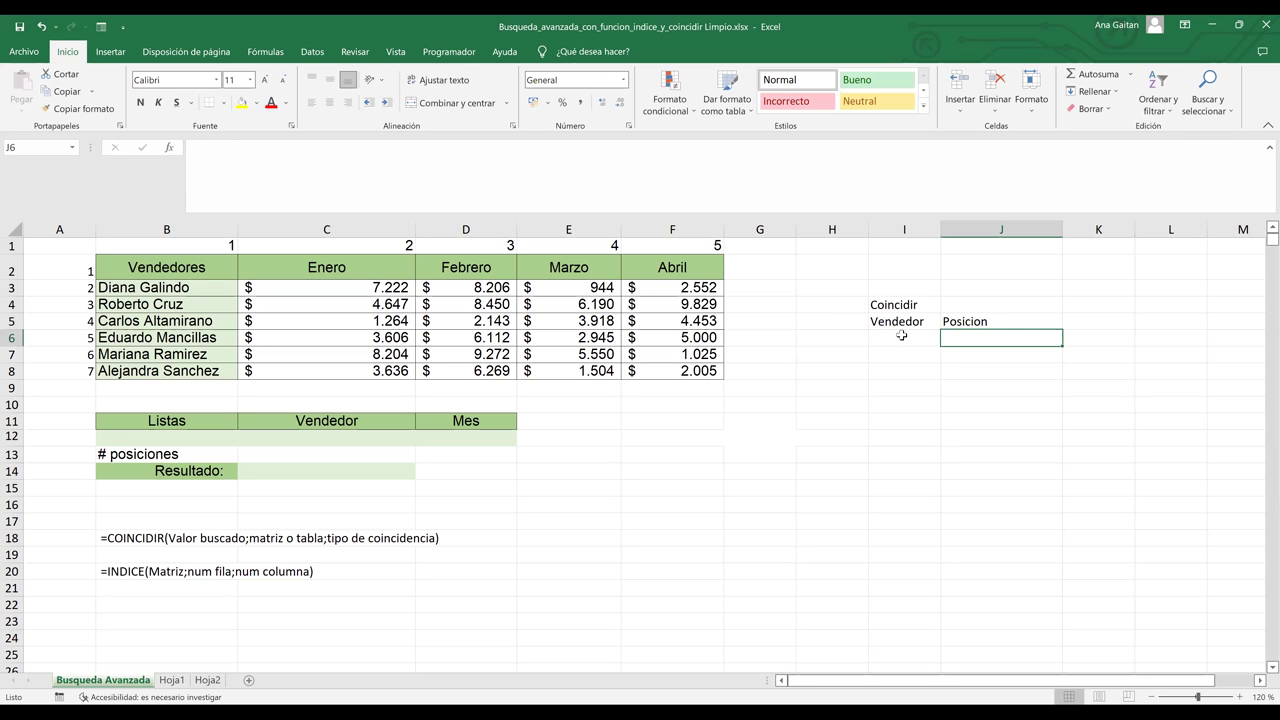
- Apply all borders to the Coincidir block I4:J6
left_click_drag(889, 304, 912, 320)
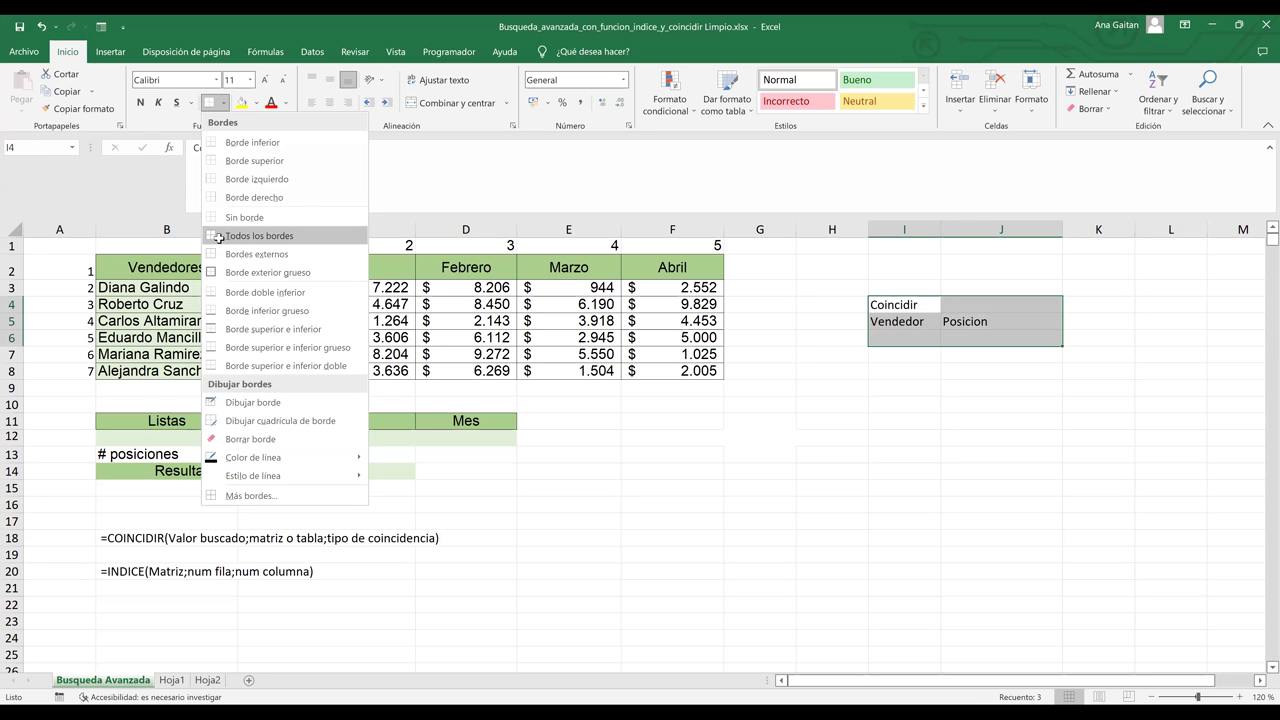
left_click(219, 238)
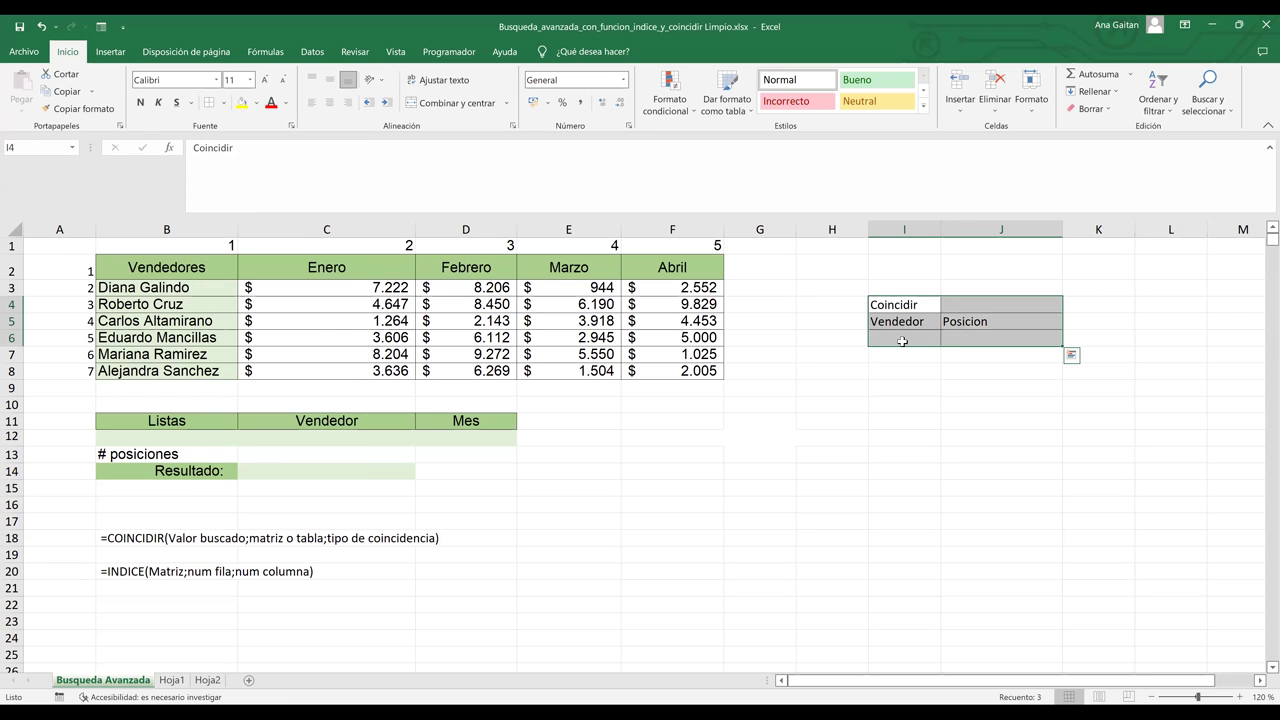
left_click(902, 341)
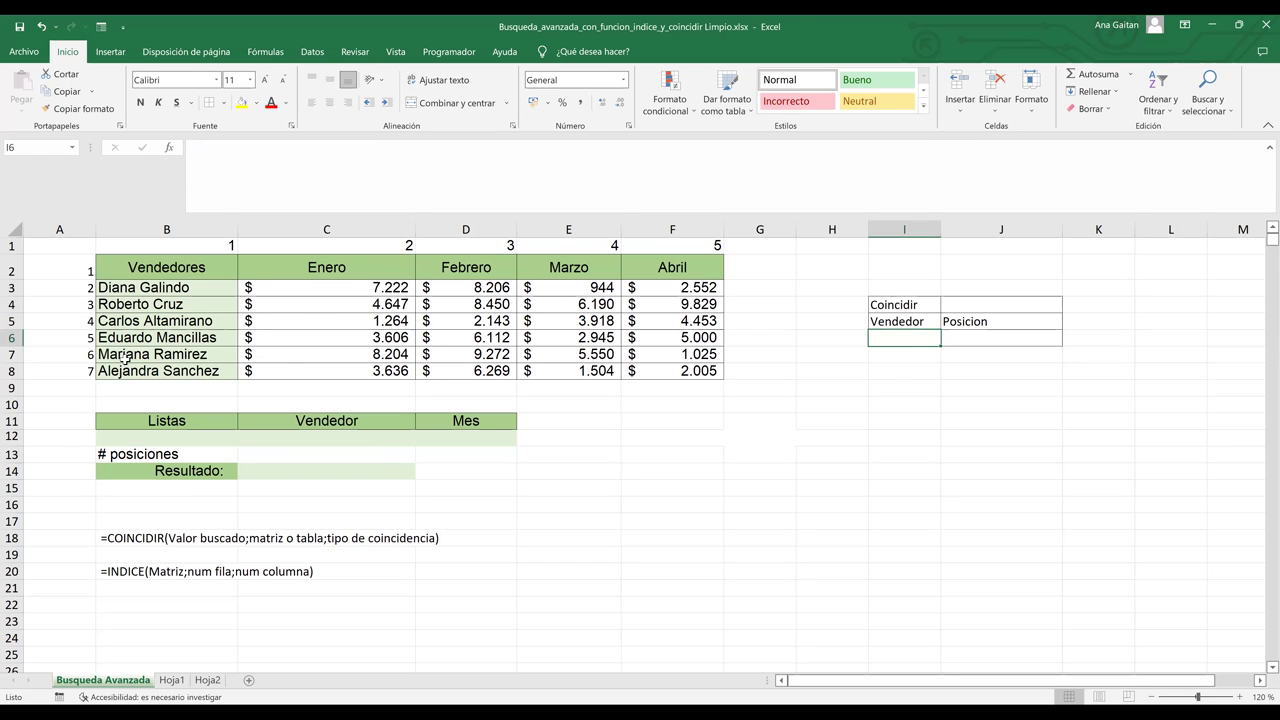
- Link cell I6 under Vendedor to the seller selection cell with the formula =C12
left_click_drag(121, 289, 126, 370)
left_click(886, 336)
type("=")
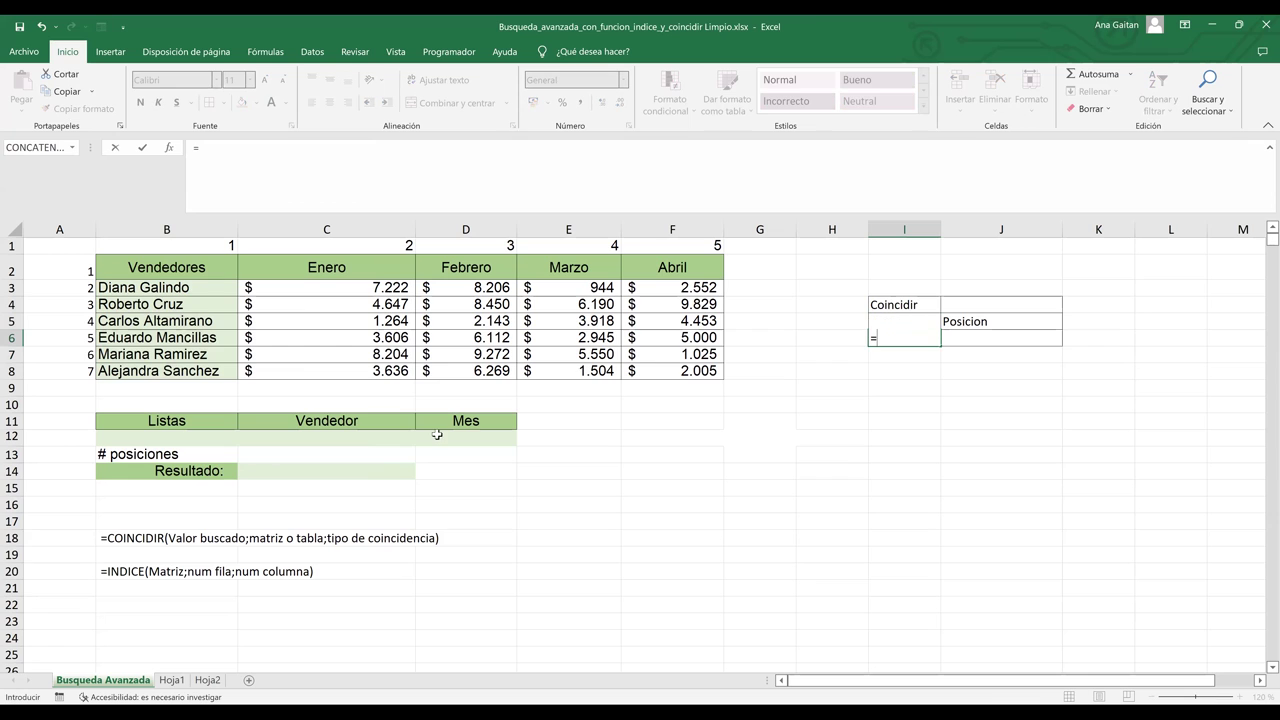
left_click(342, 440)
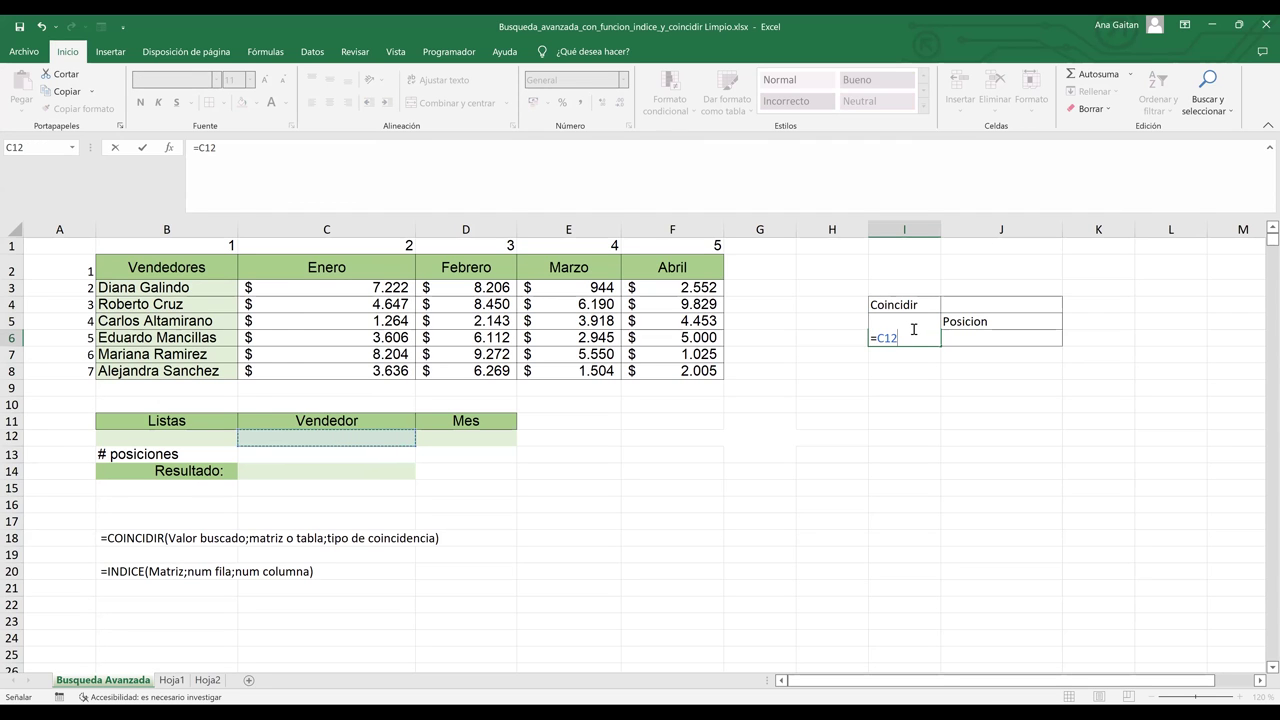
key("Return")
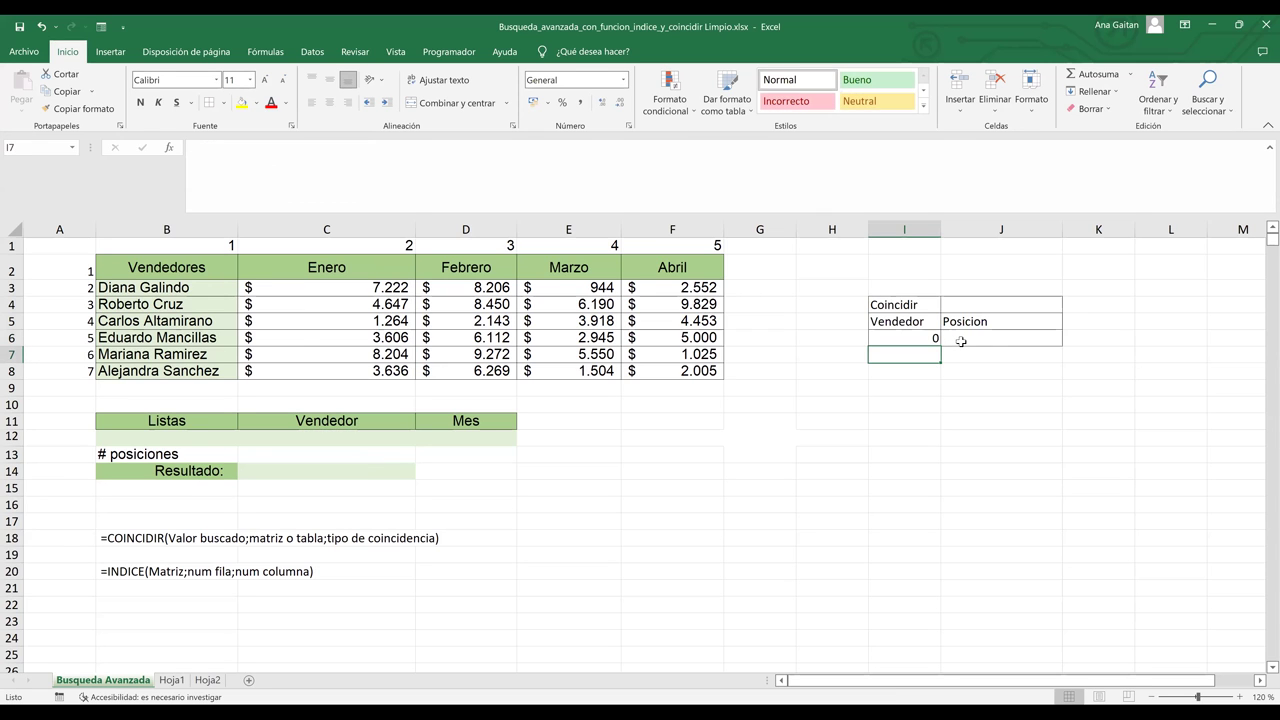
left_click(985, 340)
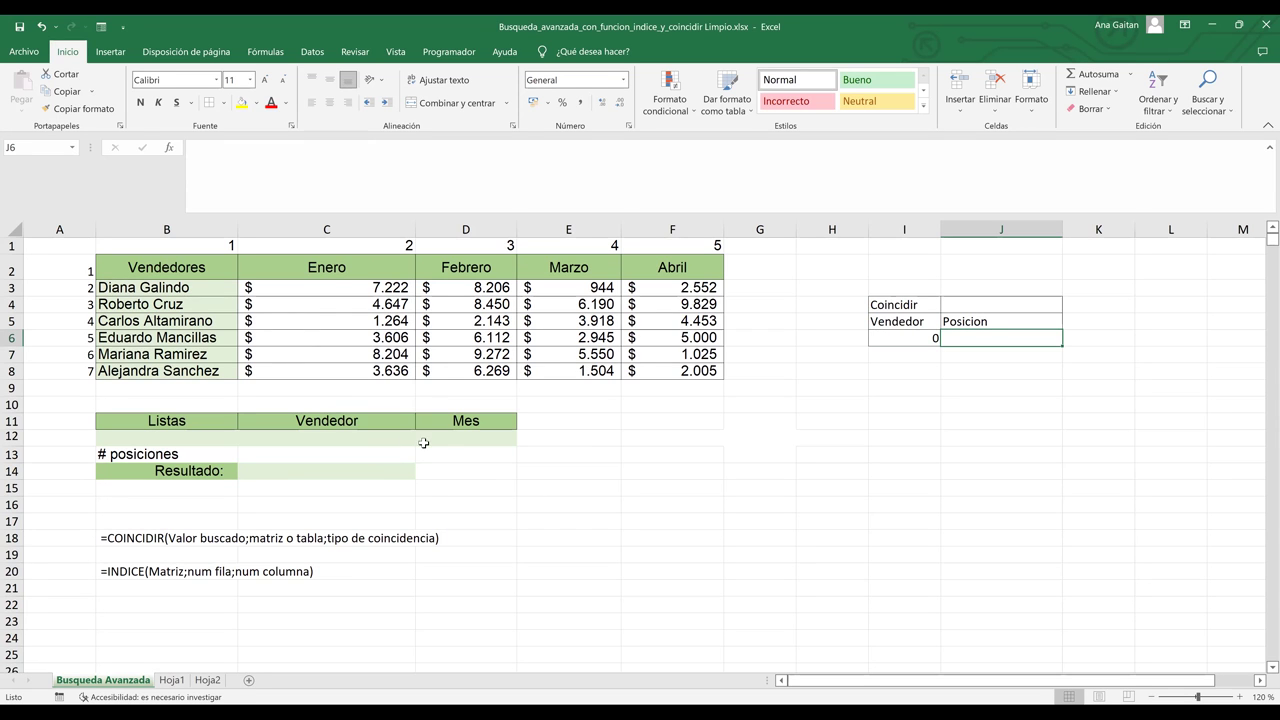
left_click_drag(410, 438, 440, 442)
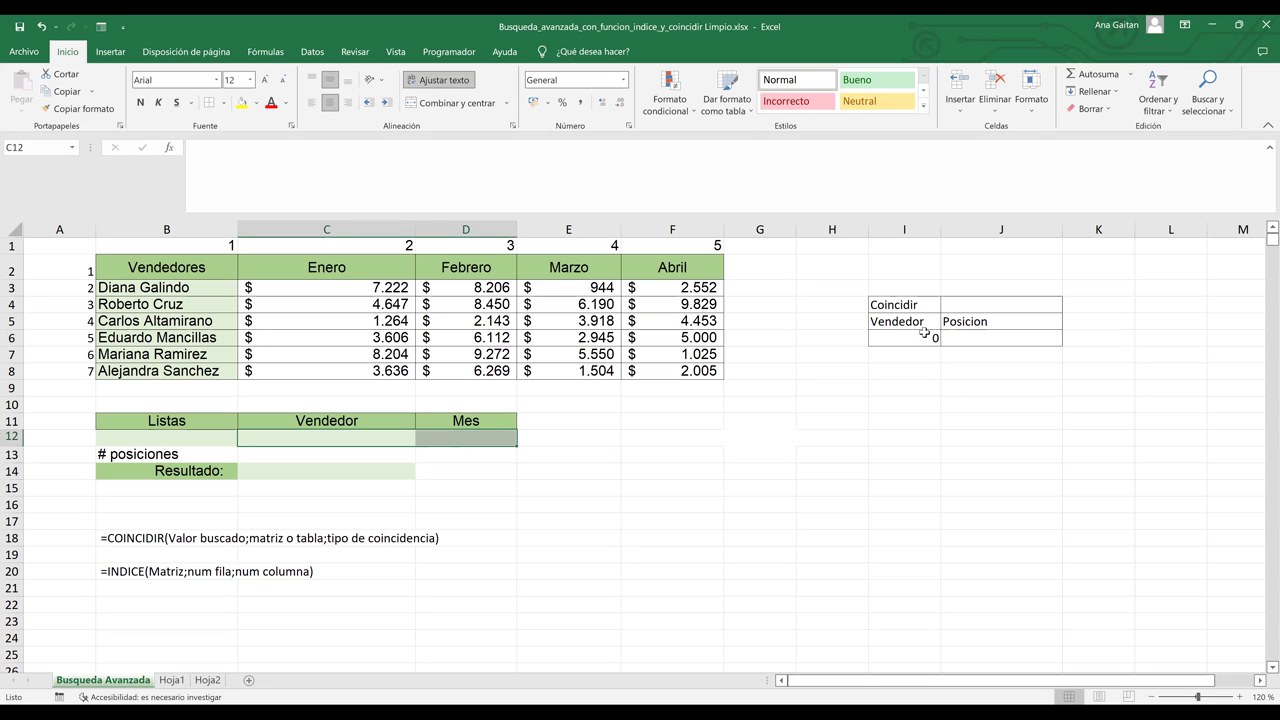
left_click(936, 419)
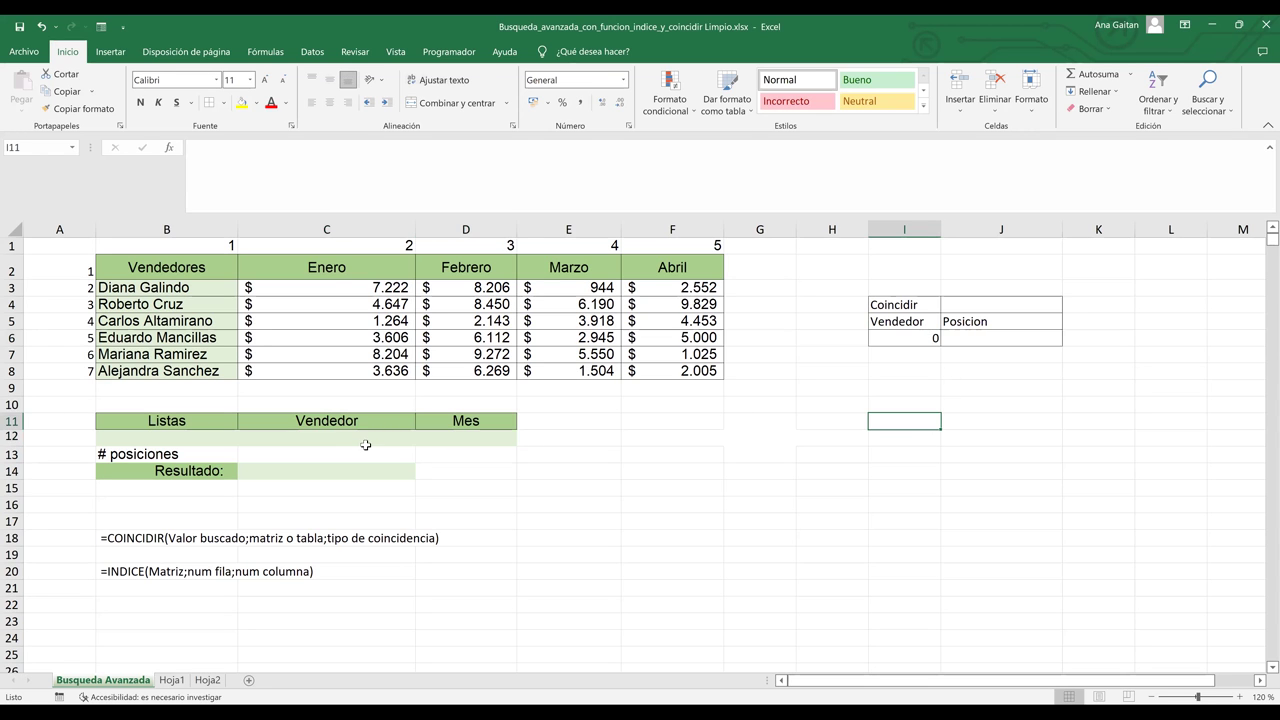
- Create a Lista data validation in C12 that uses the seller names in B3:B8 as its source
left_click(365, 441)
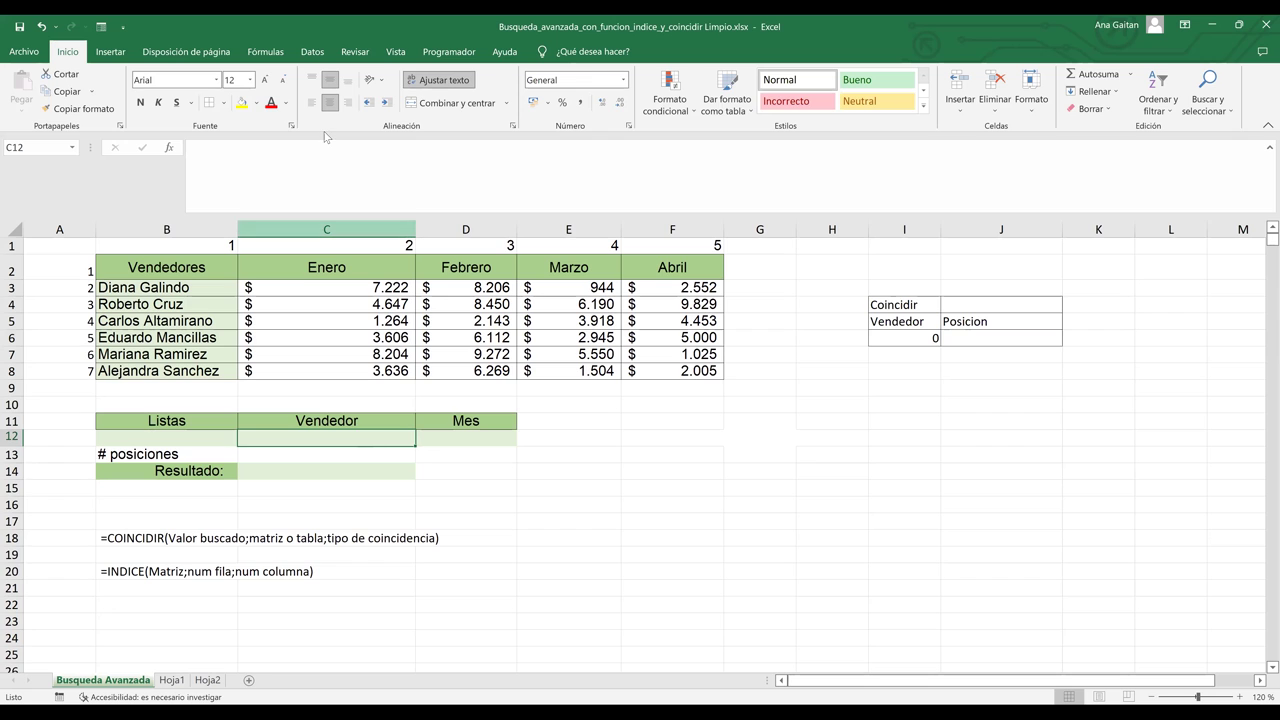
scroll(325, 133, "down", 4)
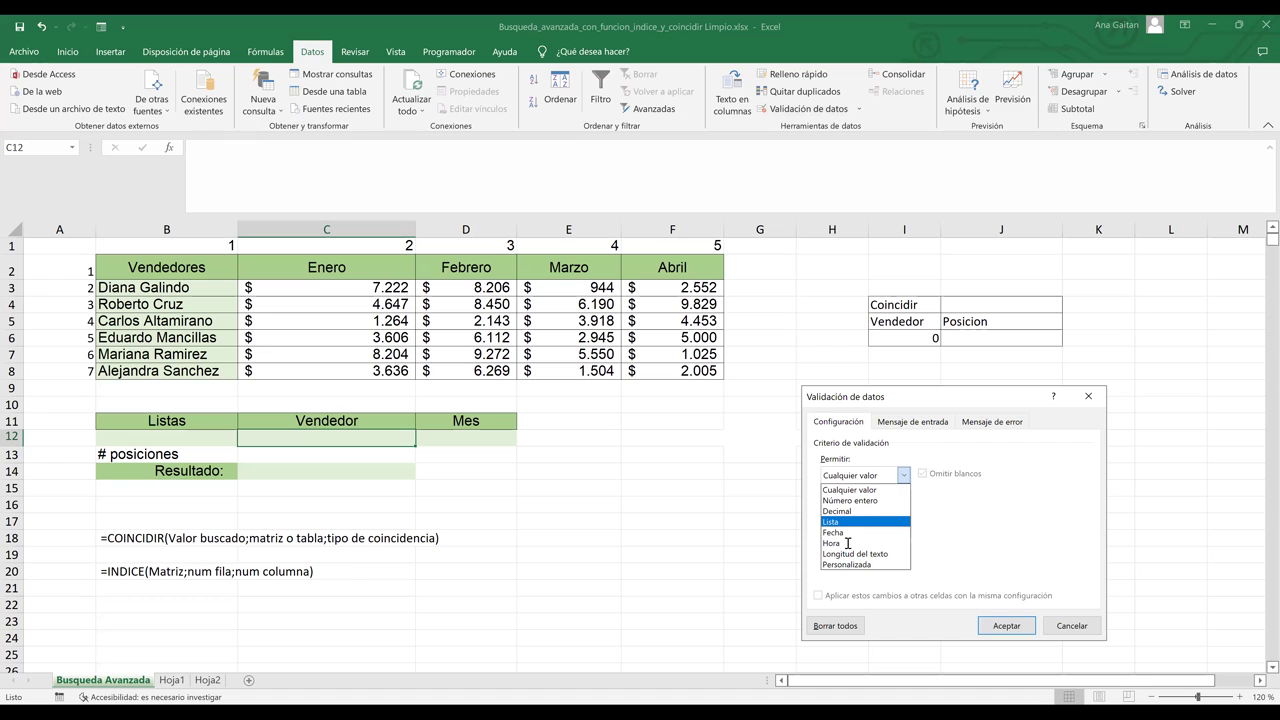
key("Return")
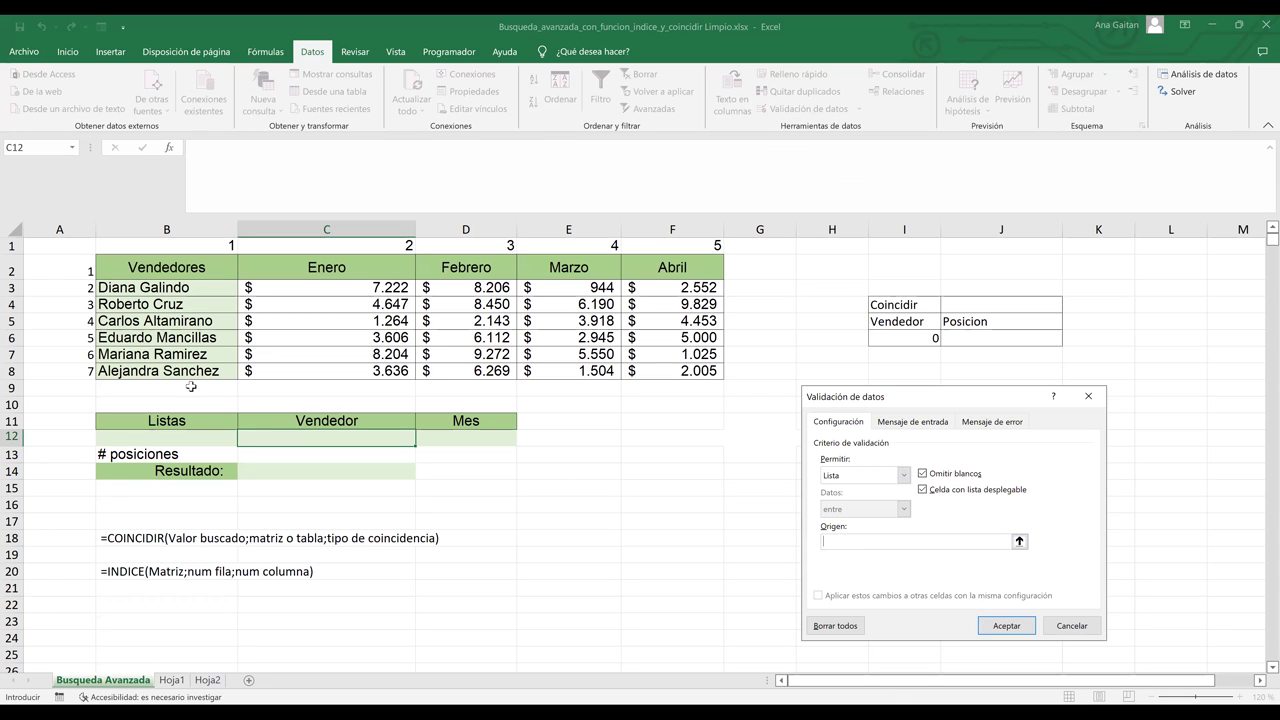
left_click_drag(190, 386, 192, 376)
left_click(1016, 628)
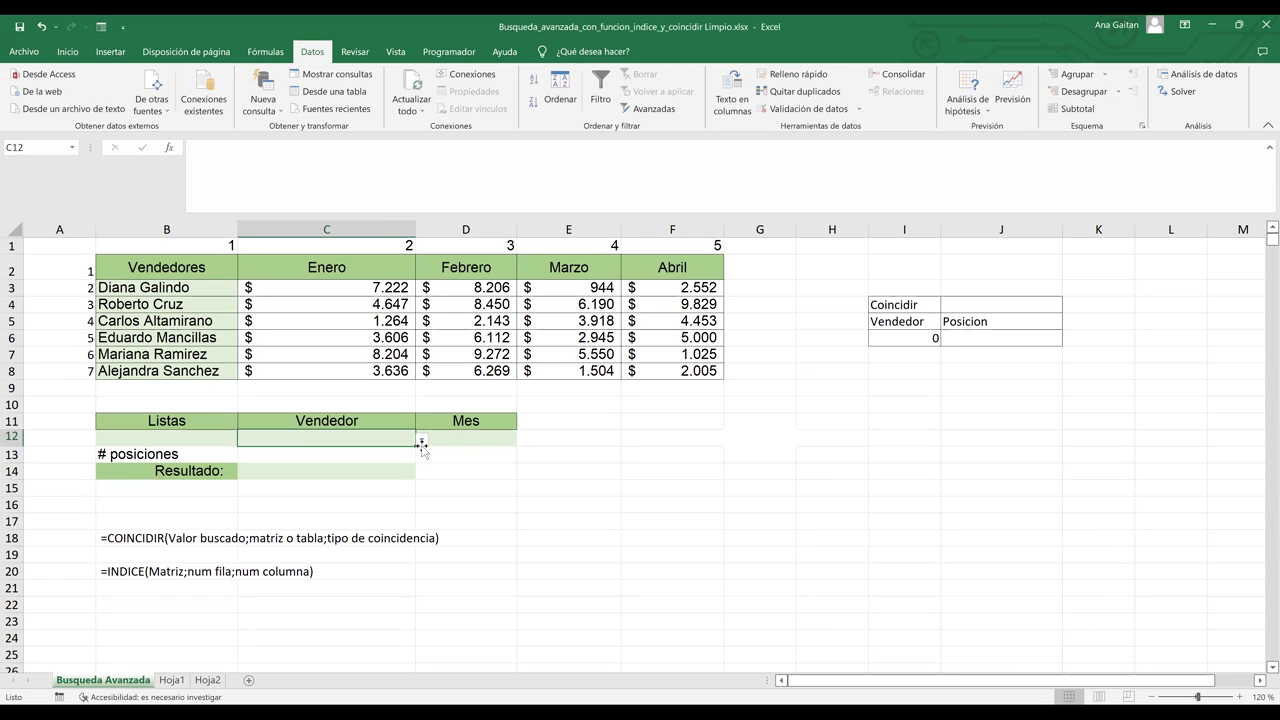
- Test the Vendedor list in C12 with the fifth seller, finishing with the second seller selected
left_click(421, 443)
left_click(390, 442)
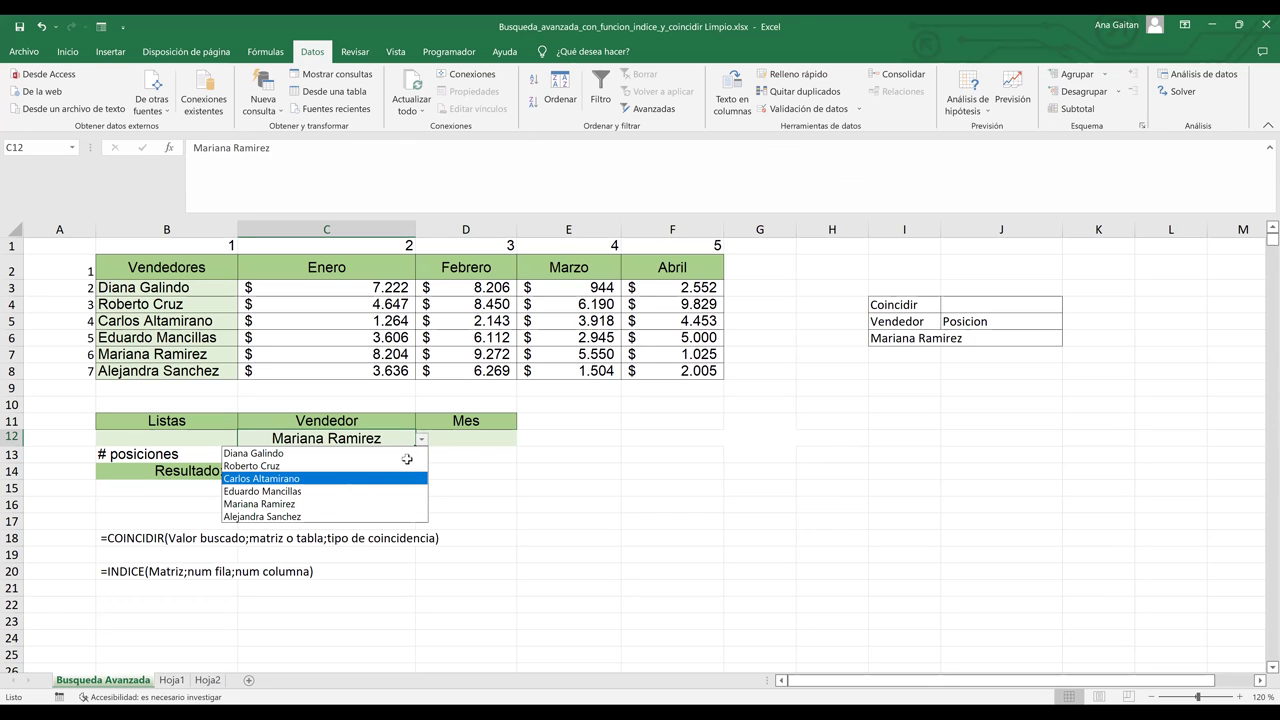
key("Return")
left_click(371, 466)
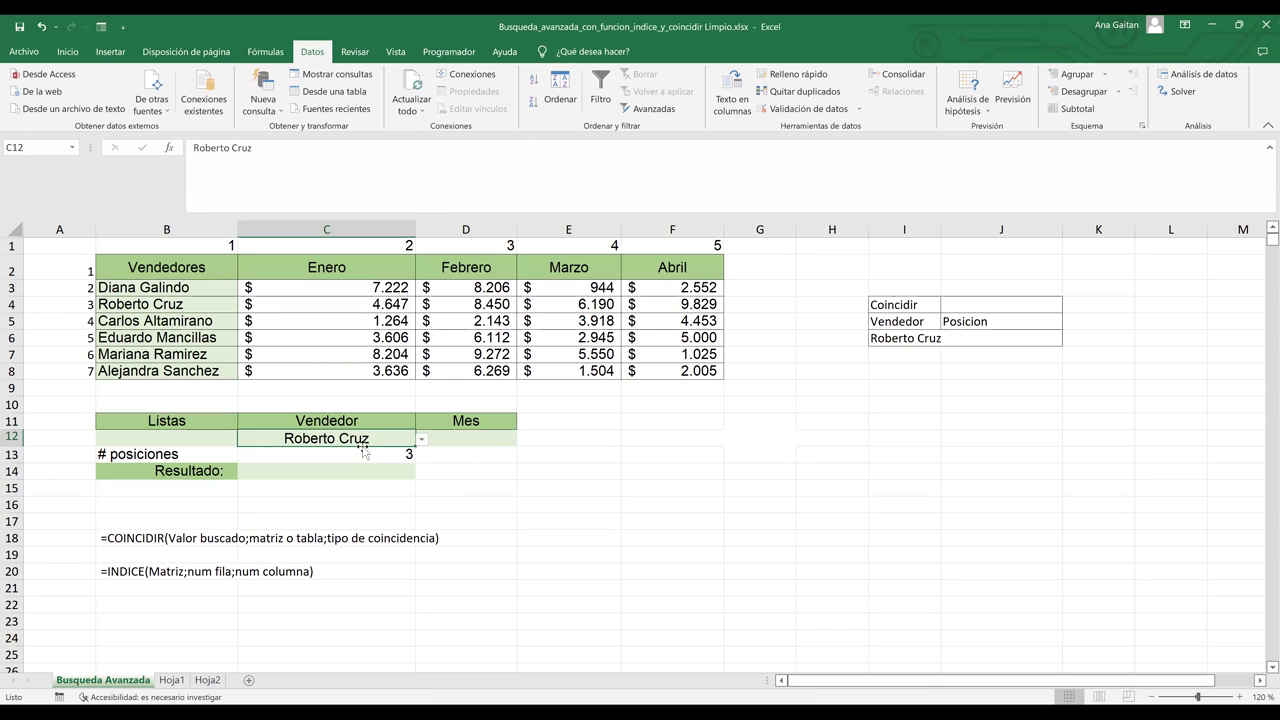
- Create a Lista data validation in D12 from the month headers C2:F2 and choose Marzo
left_click(445, 441)
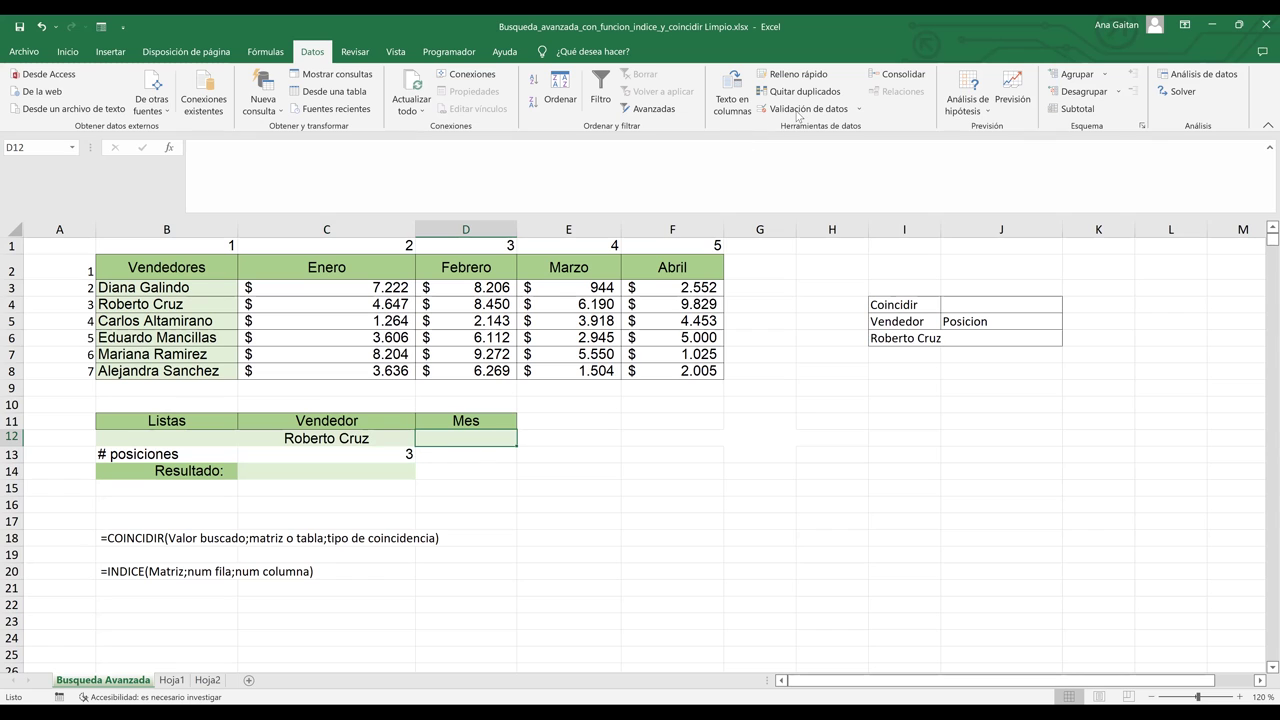
left_click(881, 482)
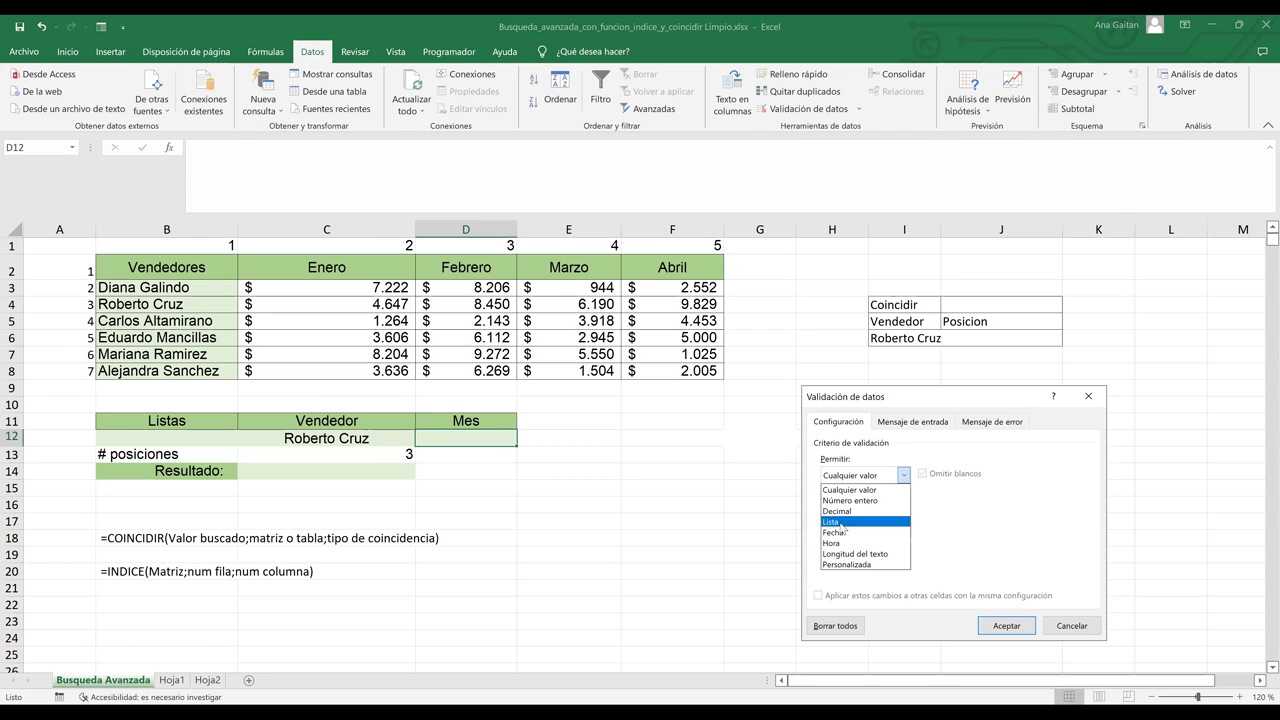
key("Return")
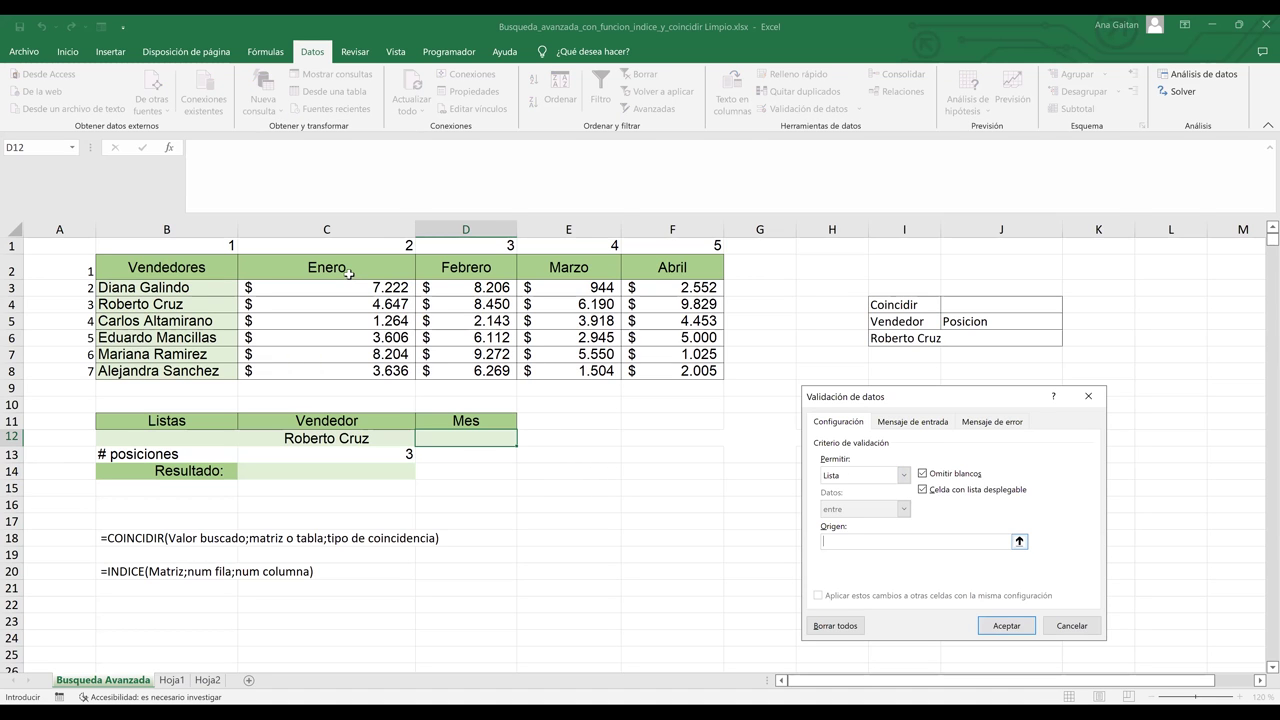
left_click(326, 267)
left_click_drag(672, 267, 672, 267)
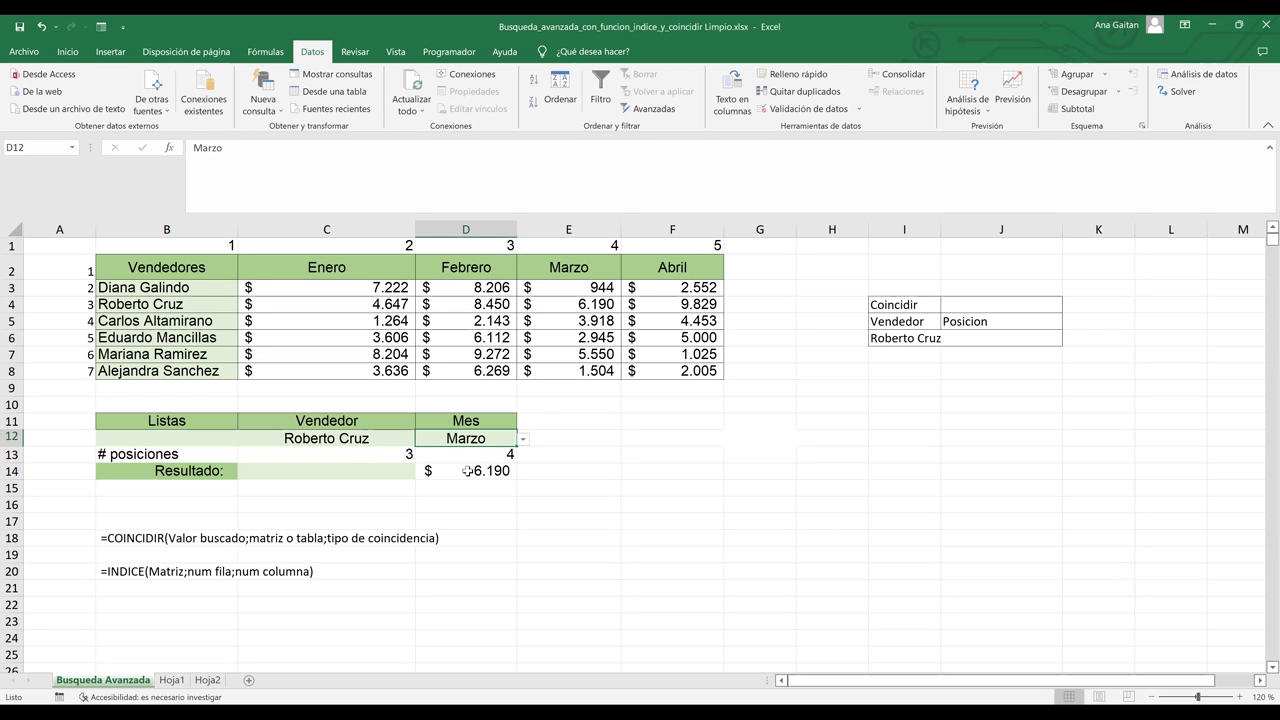
- Inspect the existing SI.ERROR and INDICE formula in result cell D14
left_click(640, 523)
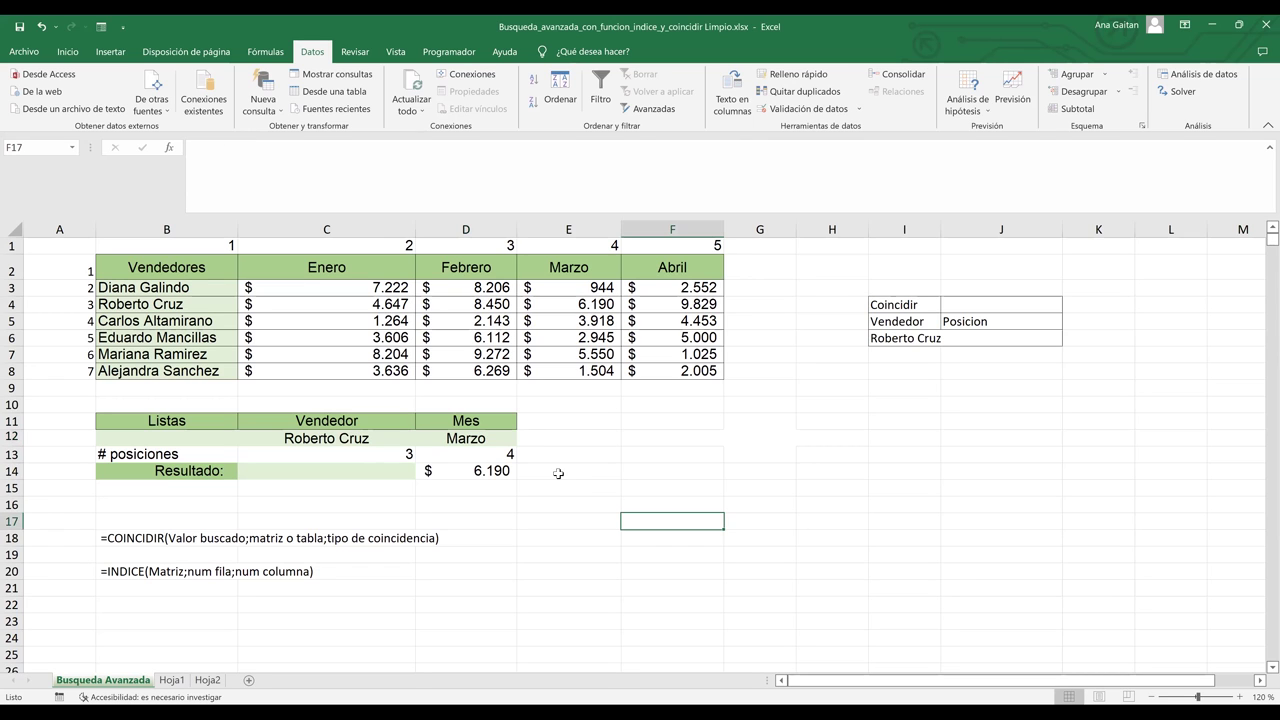
left_click(558, 473)
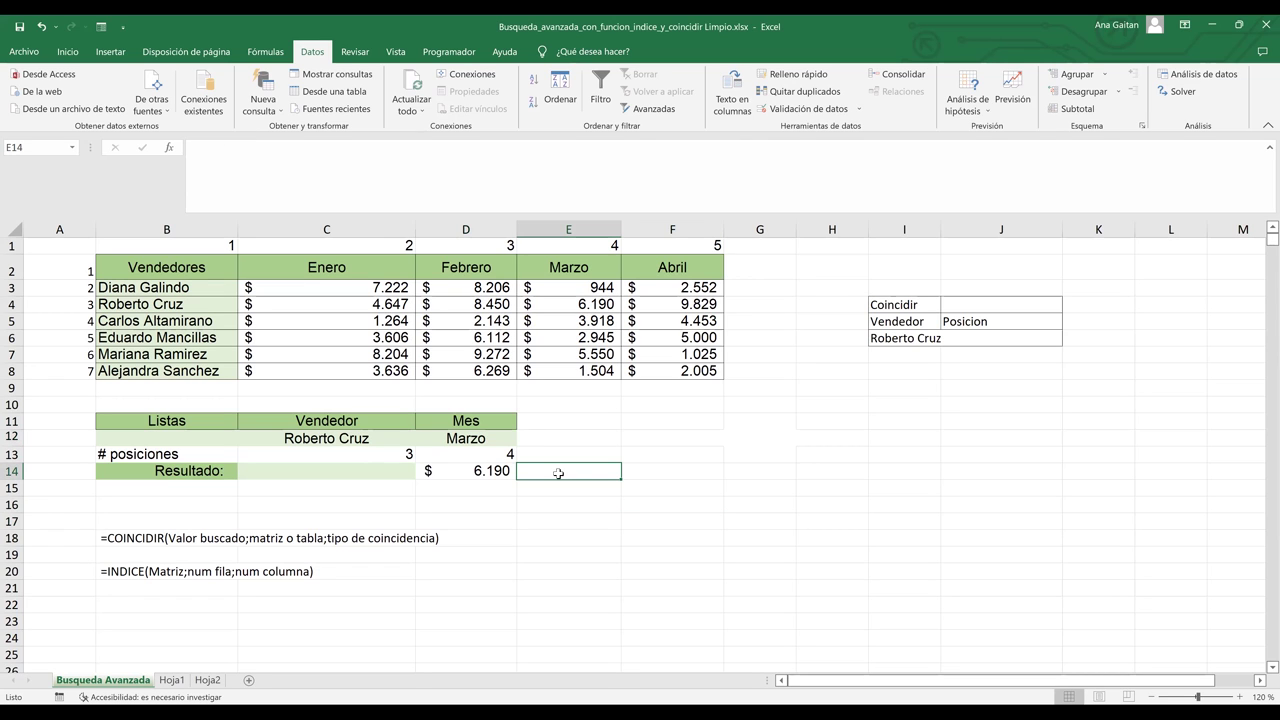
key("Left")
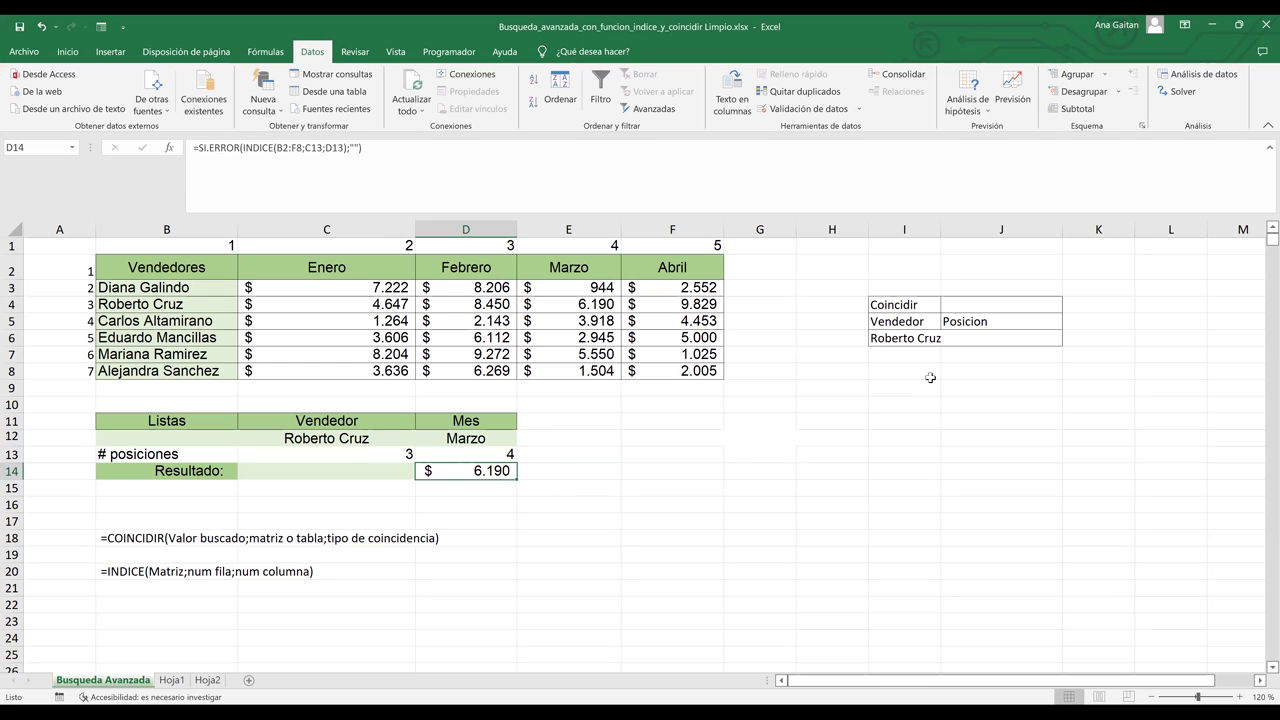
- Clear the result formula from D14 and widen column I to fit the seller name
key("ctrl+z")
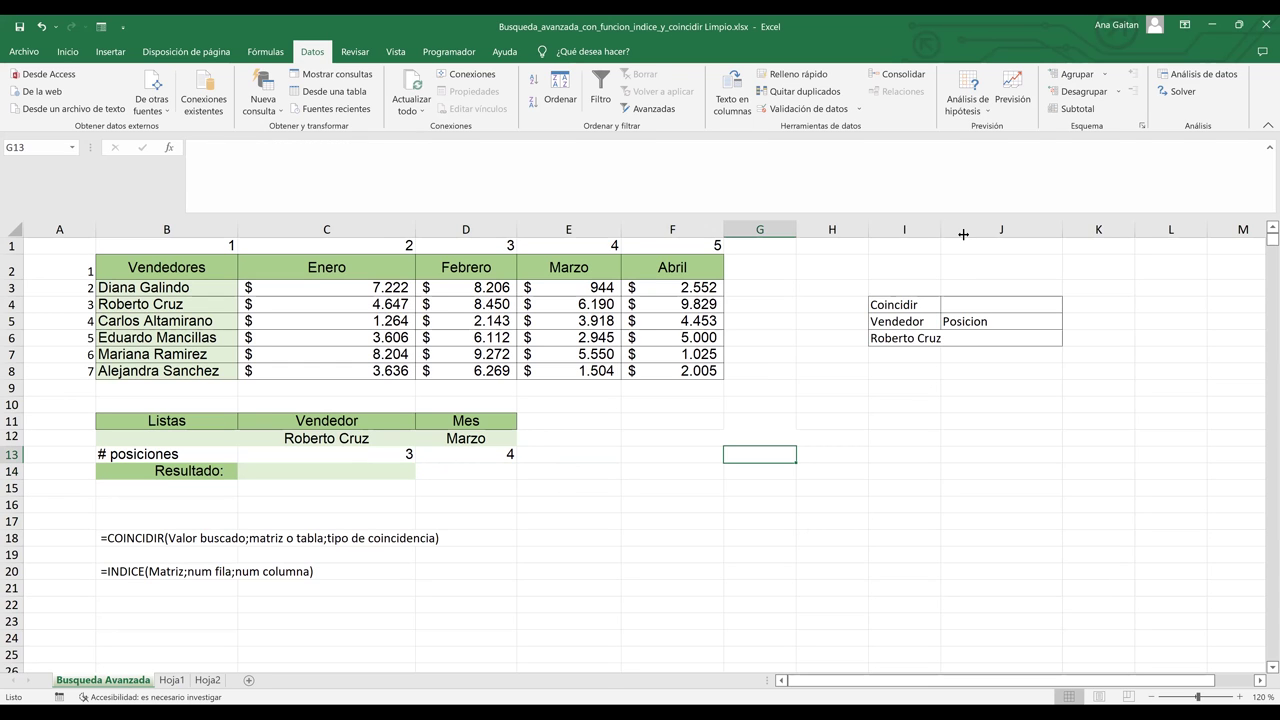
left_click_drag(941, 234, 965, 234)
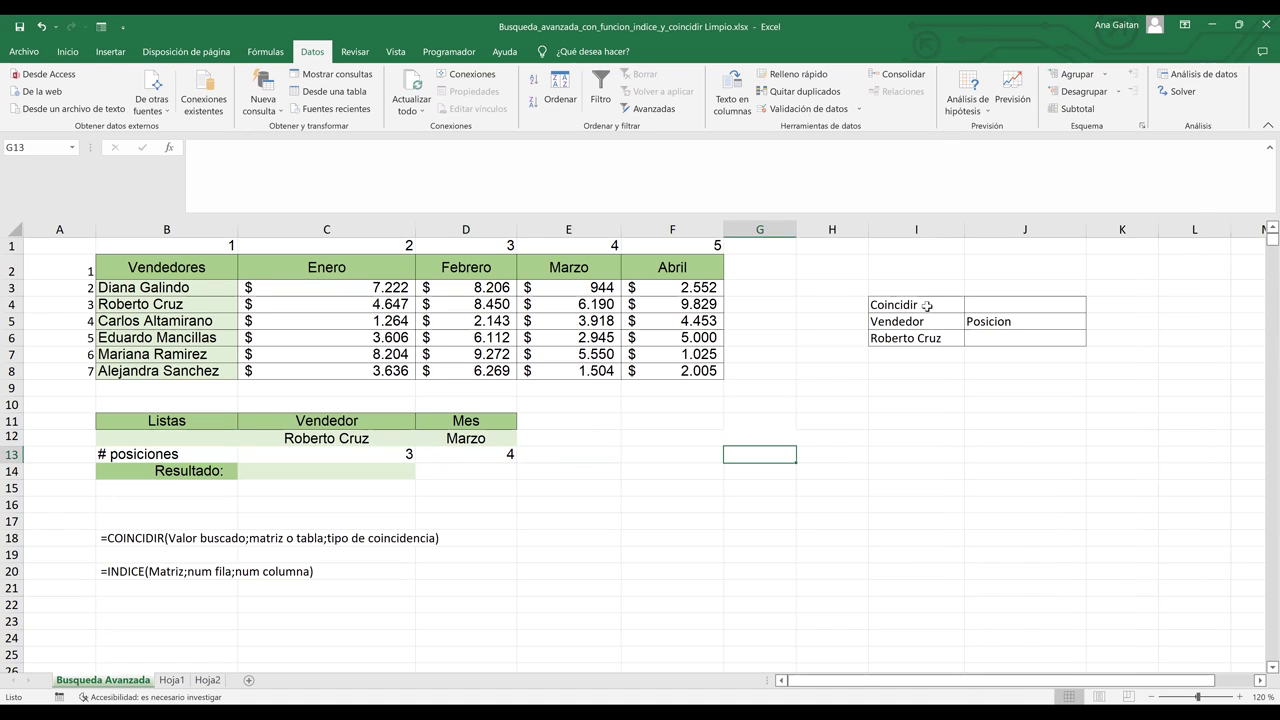
- Fill the Vendedor and Posicion headers in I5:J5 with yellow
left_click(940, 320)
left_click_drag(930, 304, 999, 304)
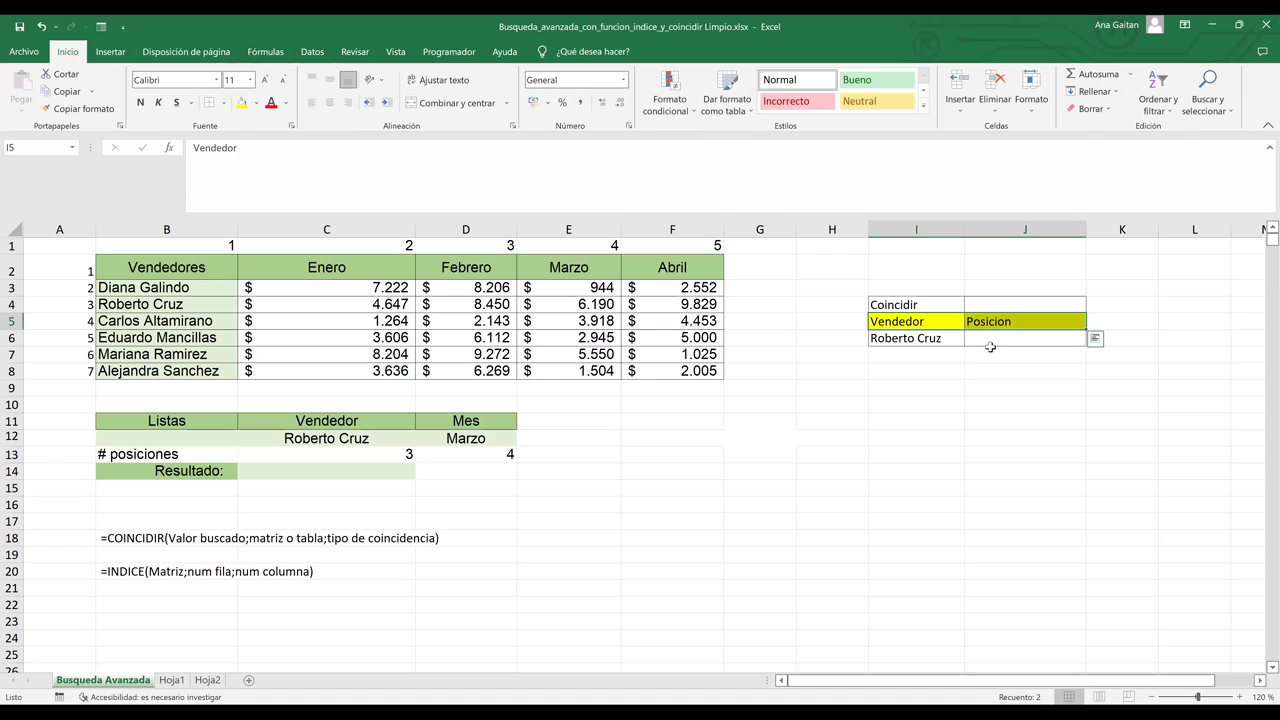
key("Down")
key("Down")
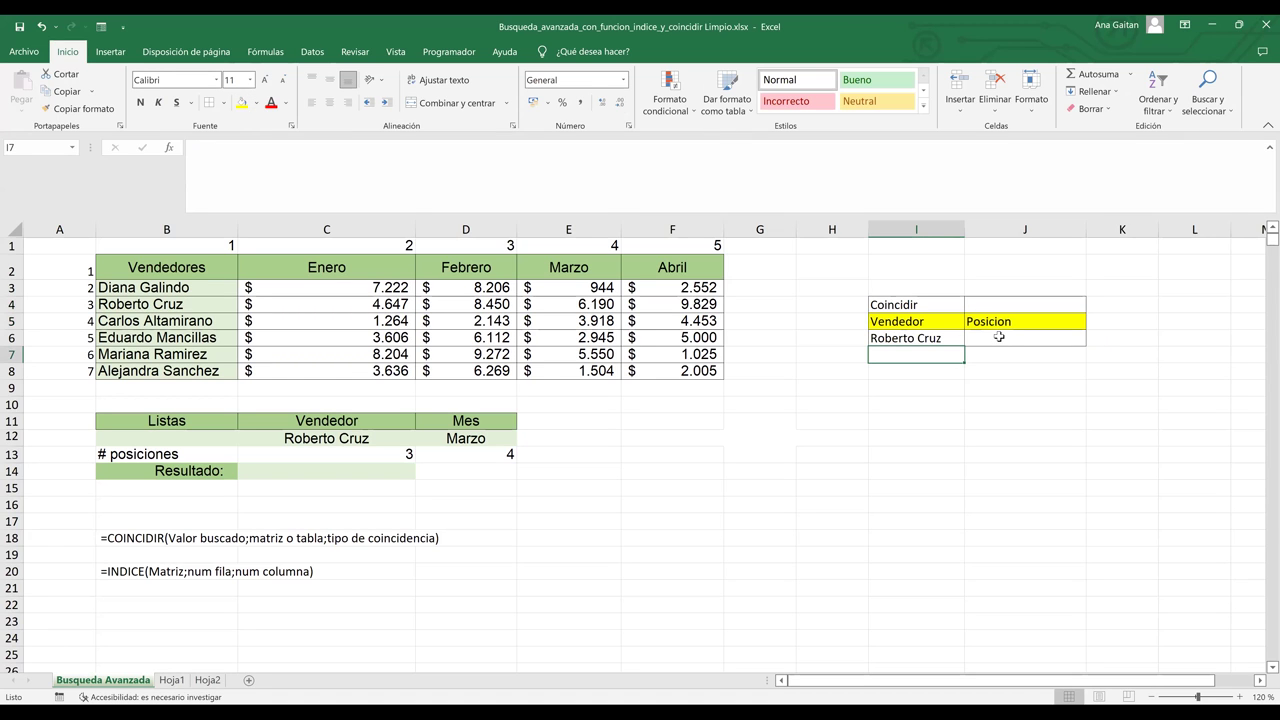
- Enter the headers Mes in I8 and Posicion in J8 and give both the same yellow fill
left_click(895, 402)
left_click(893, 375)
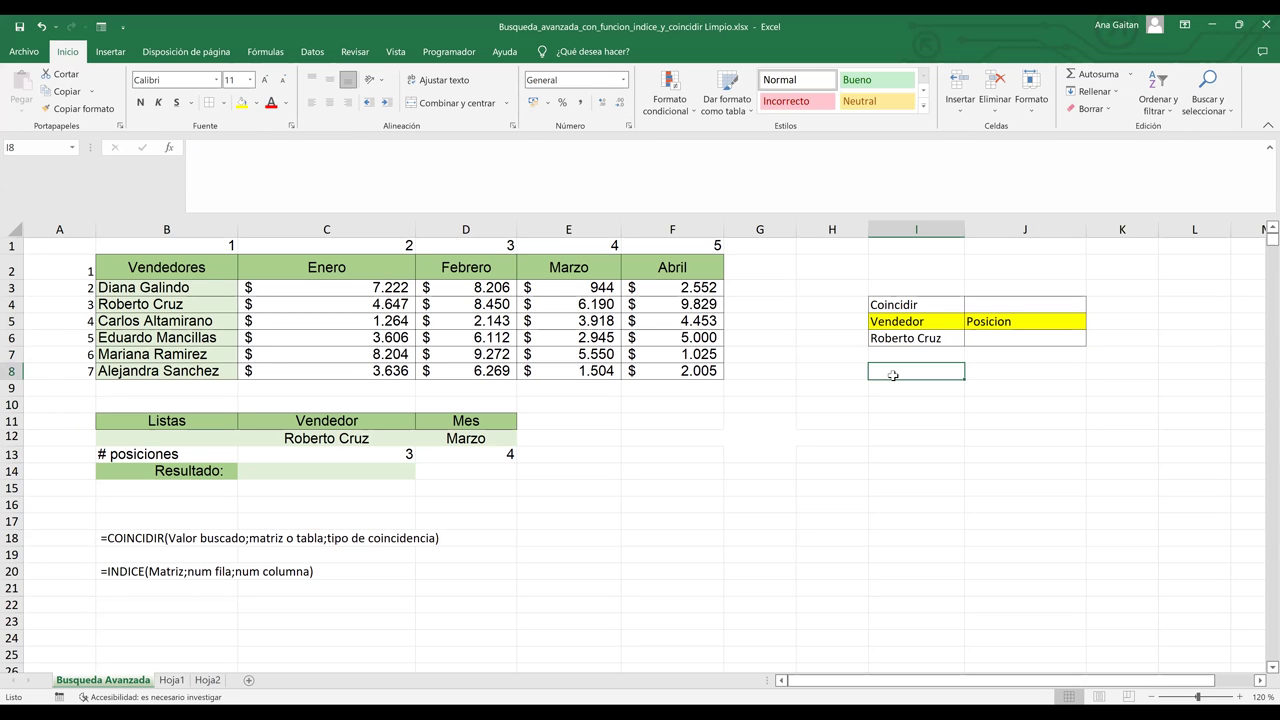
double_click(893, 375)
type("Mes")
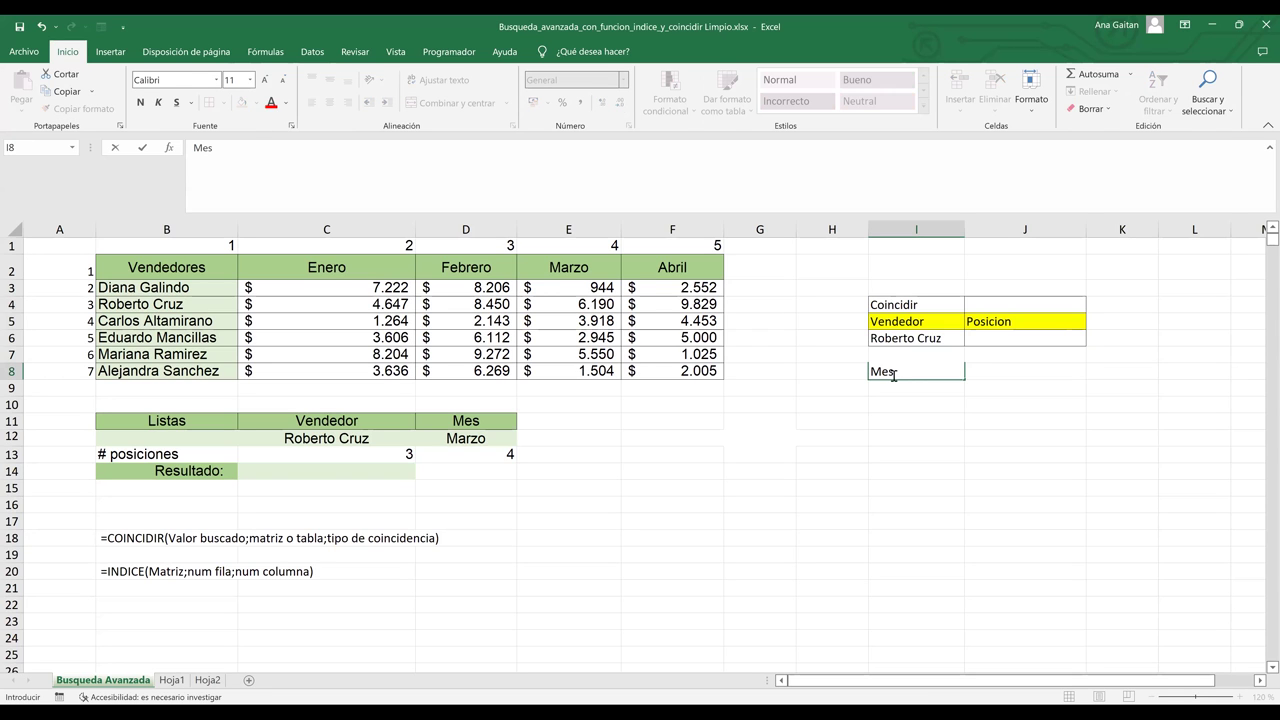
key("Tab")
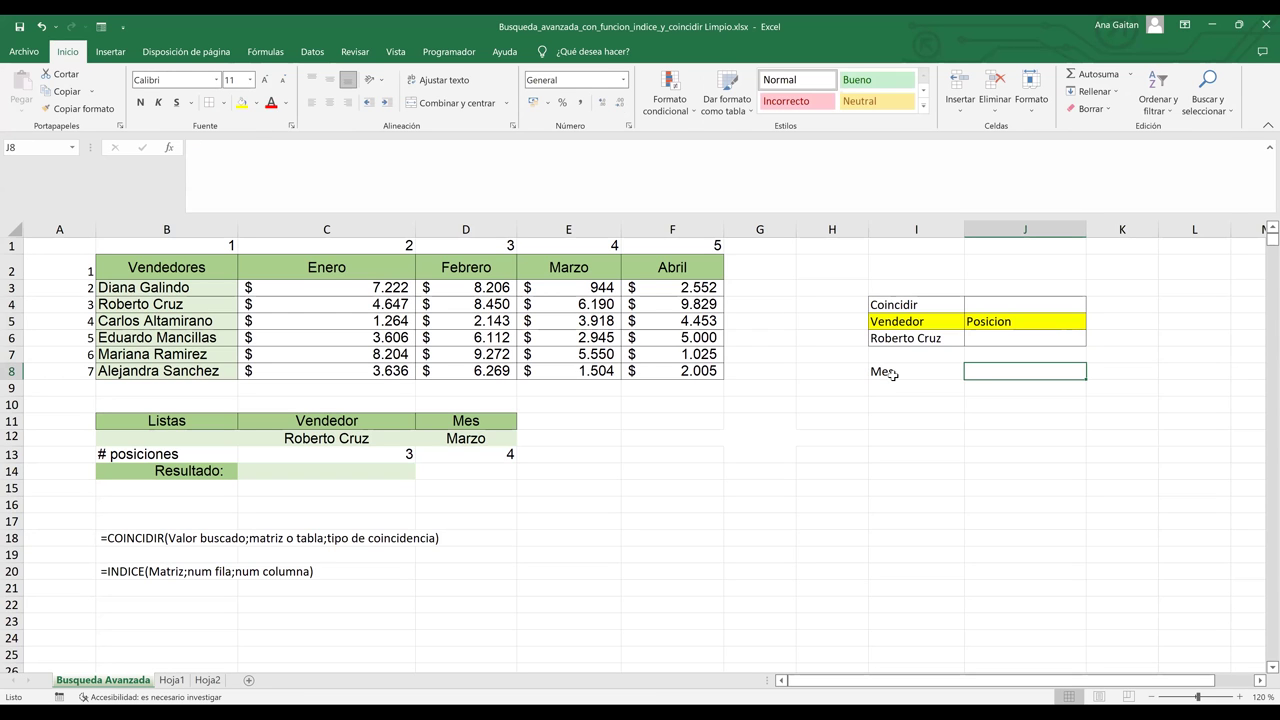
type("Posicion")
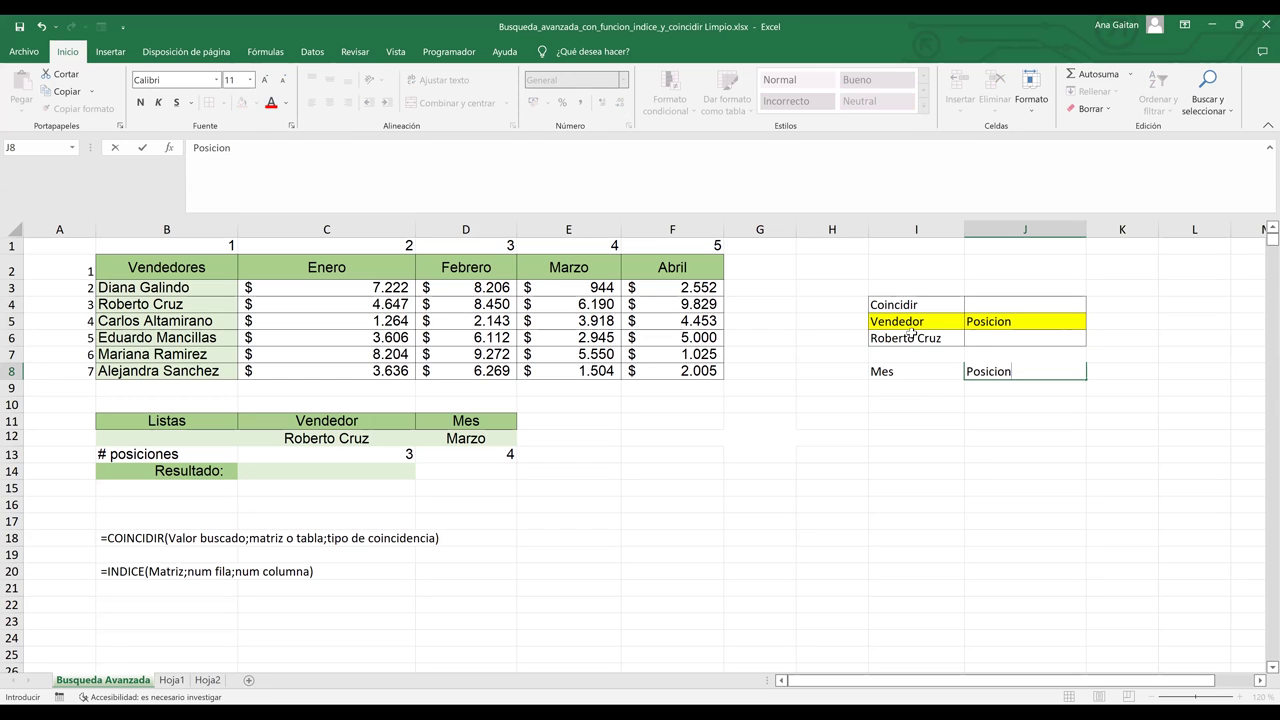
left_click_drag(915, 371, 1024, 371)
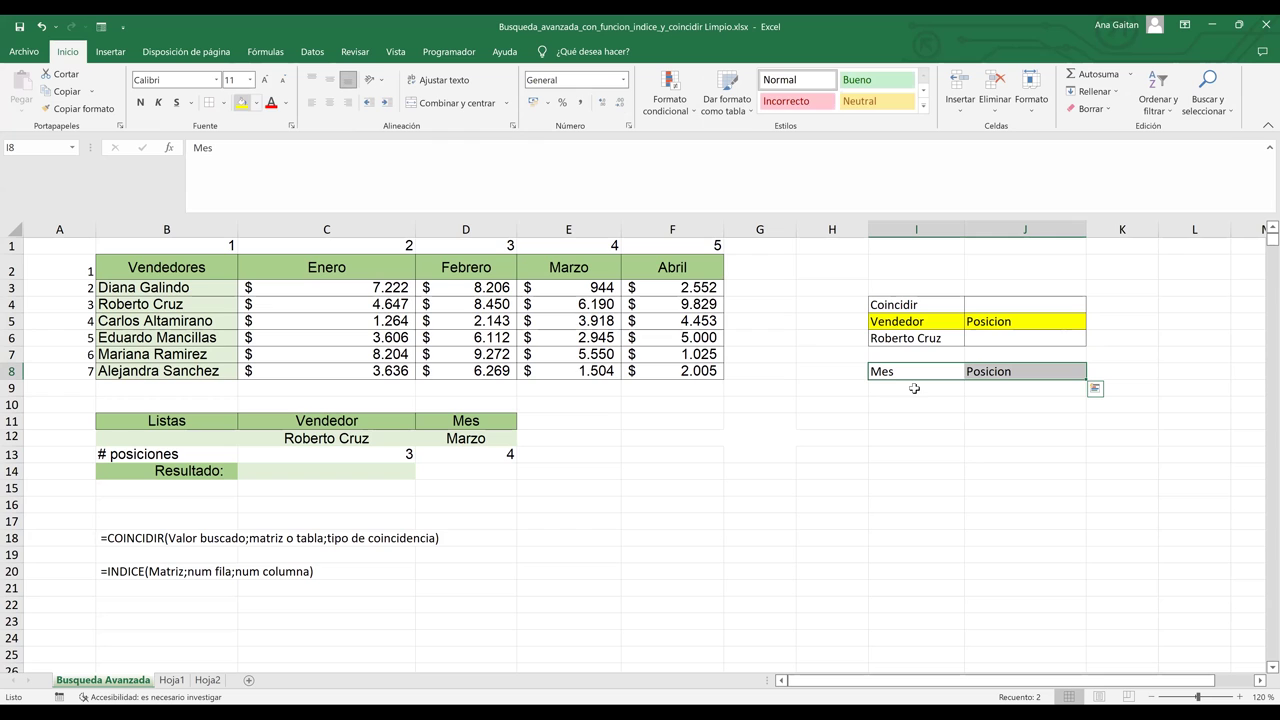
key("F4")
- Link I9 to the month selected in the drop-down list with the formula =D12
left_click(914, 388)
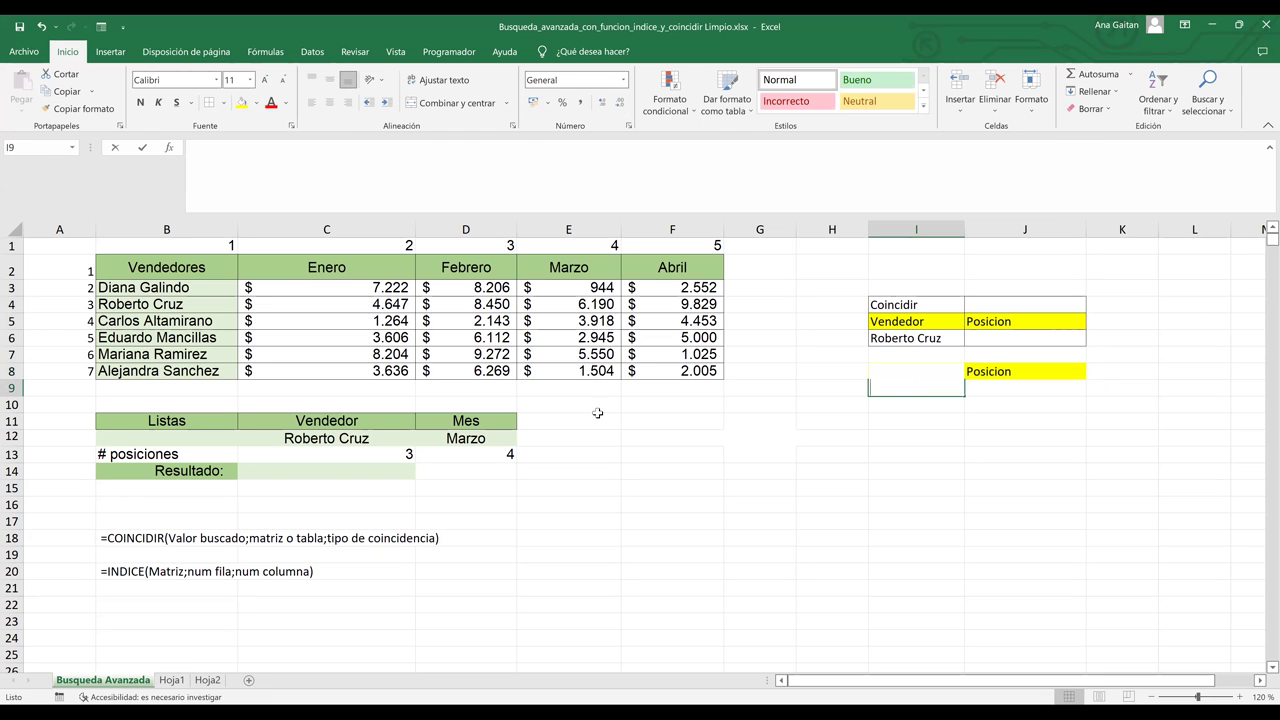
type("=")
left_click(472, 438)
key("Return")
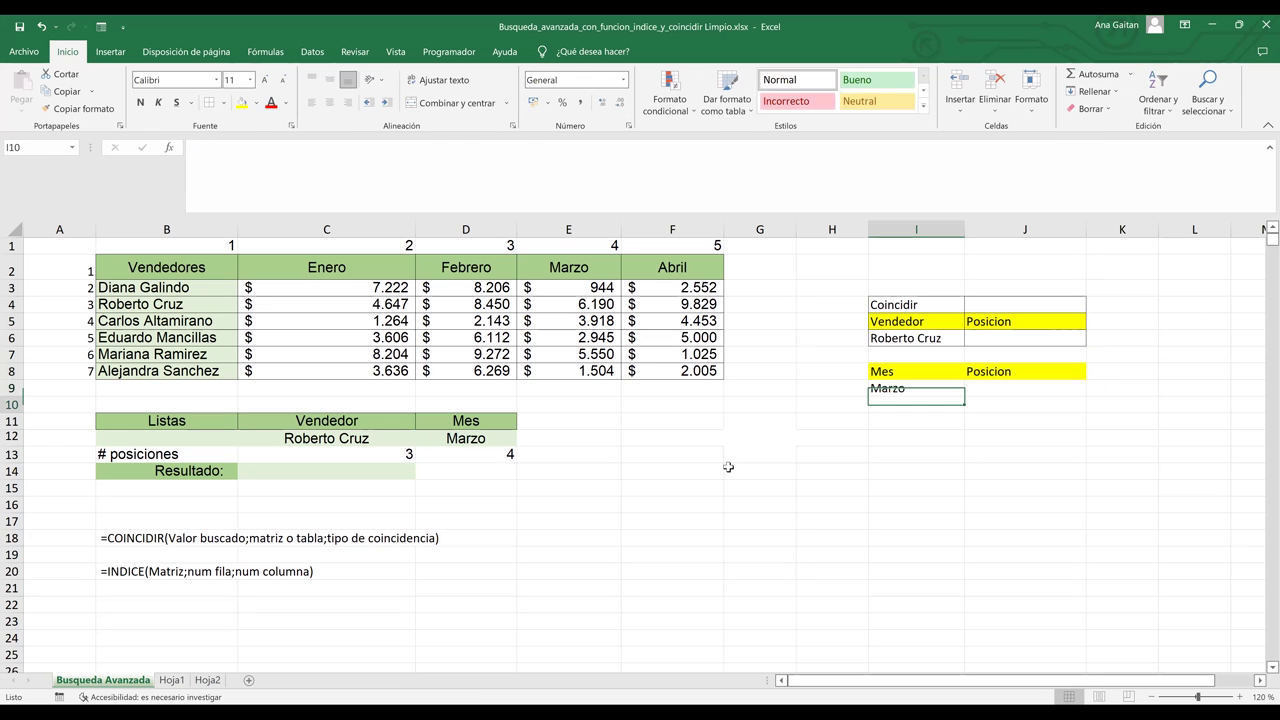
left_click(1080, 452)
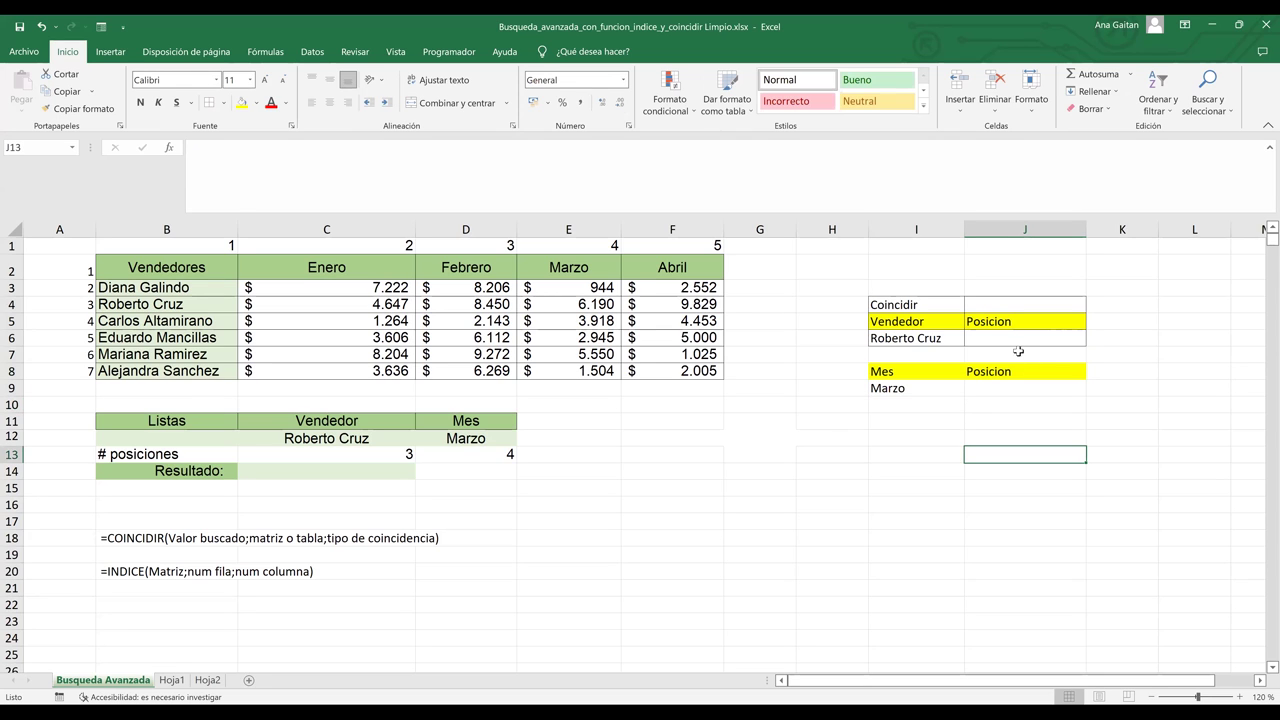
- Check the reference formula in I6 that brings in the selected seller
left_click(1015, 338)
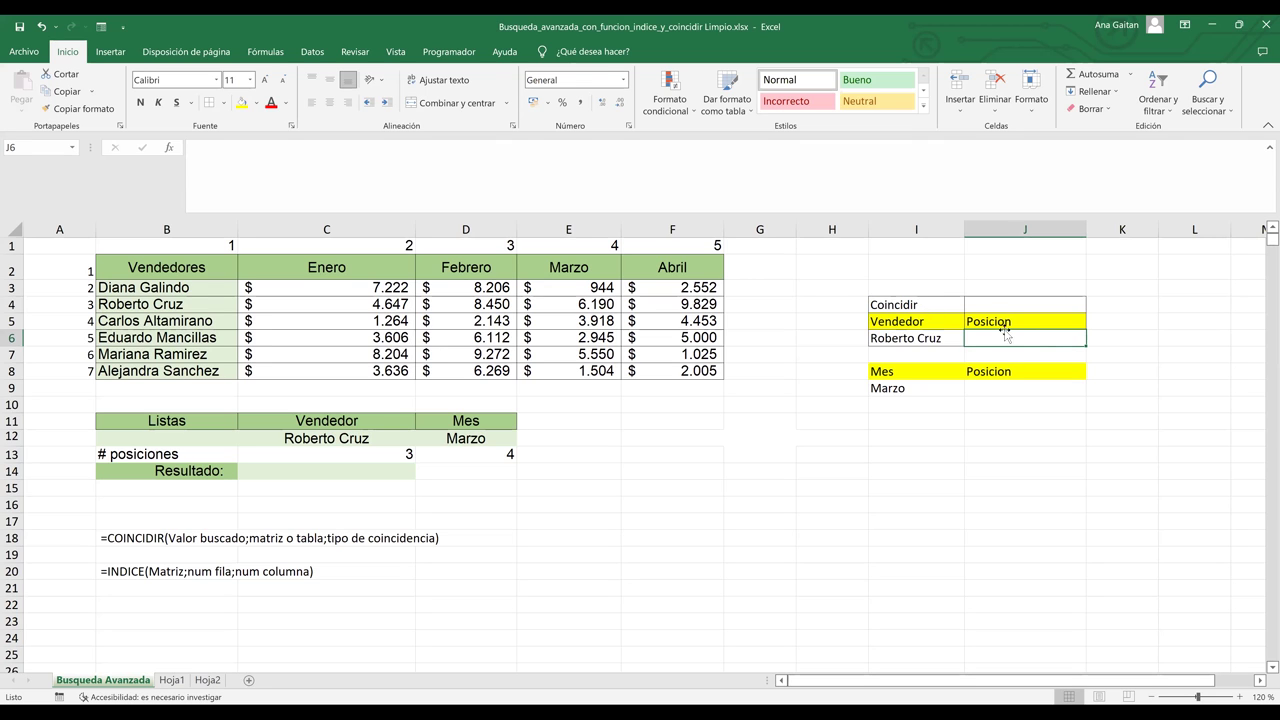
double_click(913, 338)
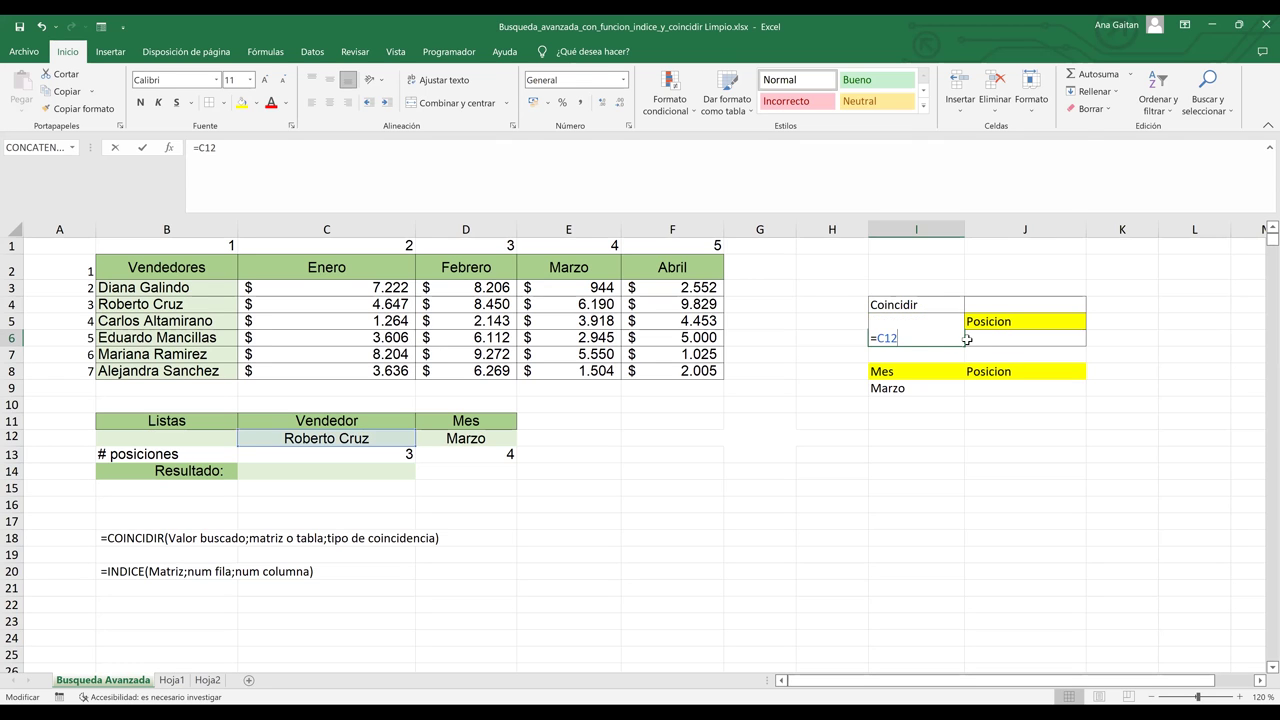
key("Return")
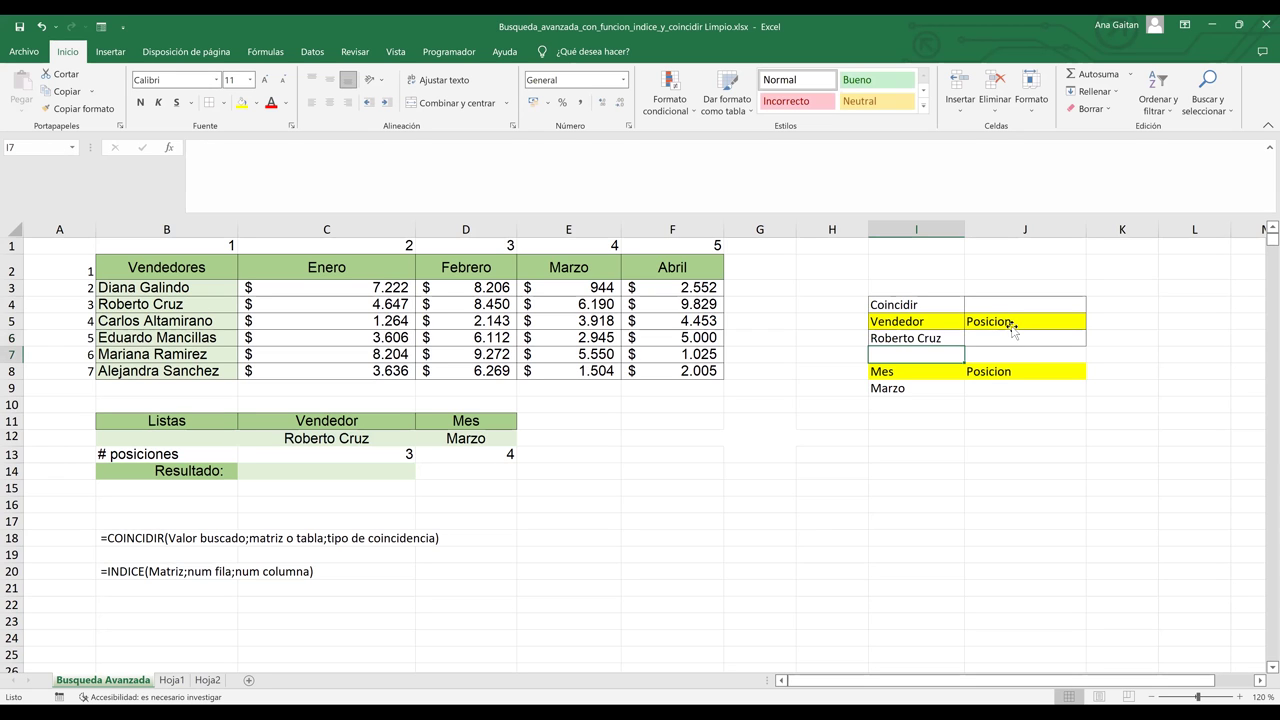
- Enter =COINCIDIR(I6;B2:B8;0) in J6 to find the selected seller's row position with an exact match
left_click(1005, 346)
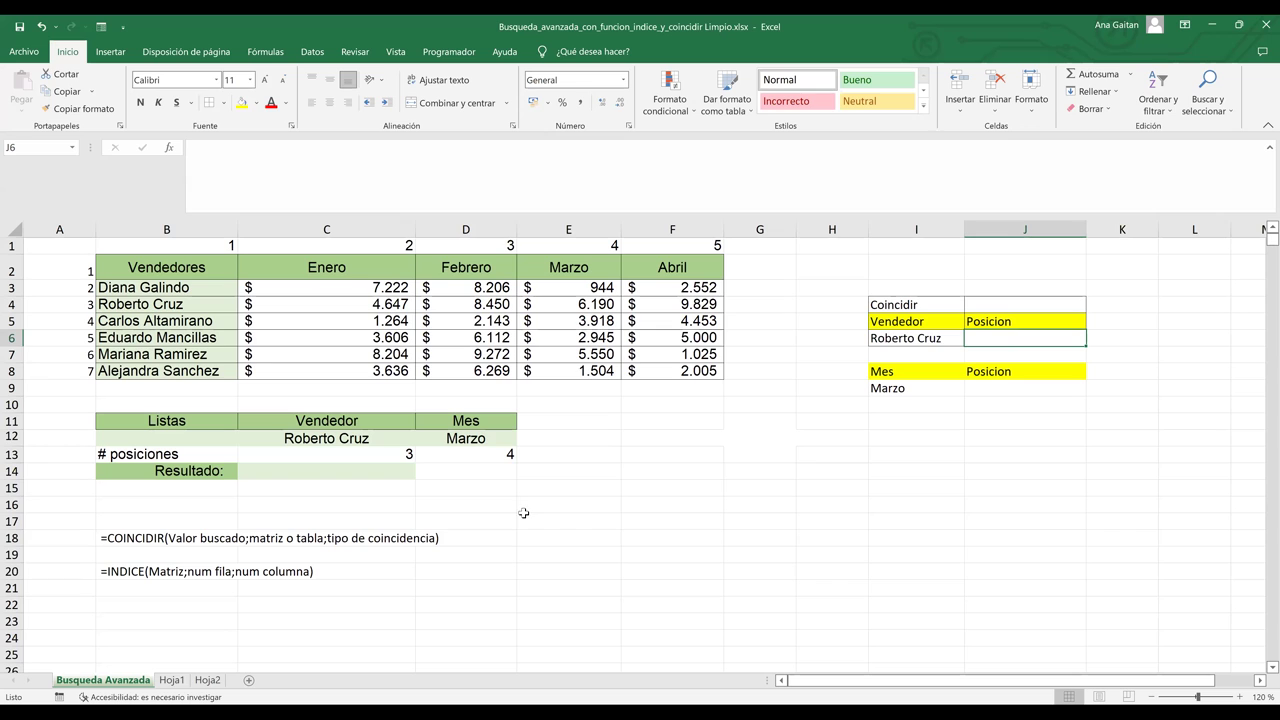
double_click(989, 341)
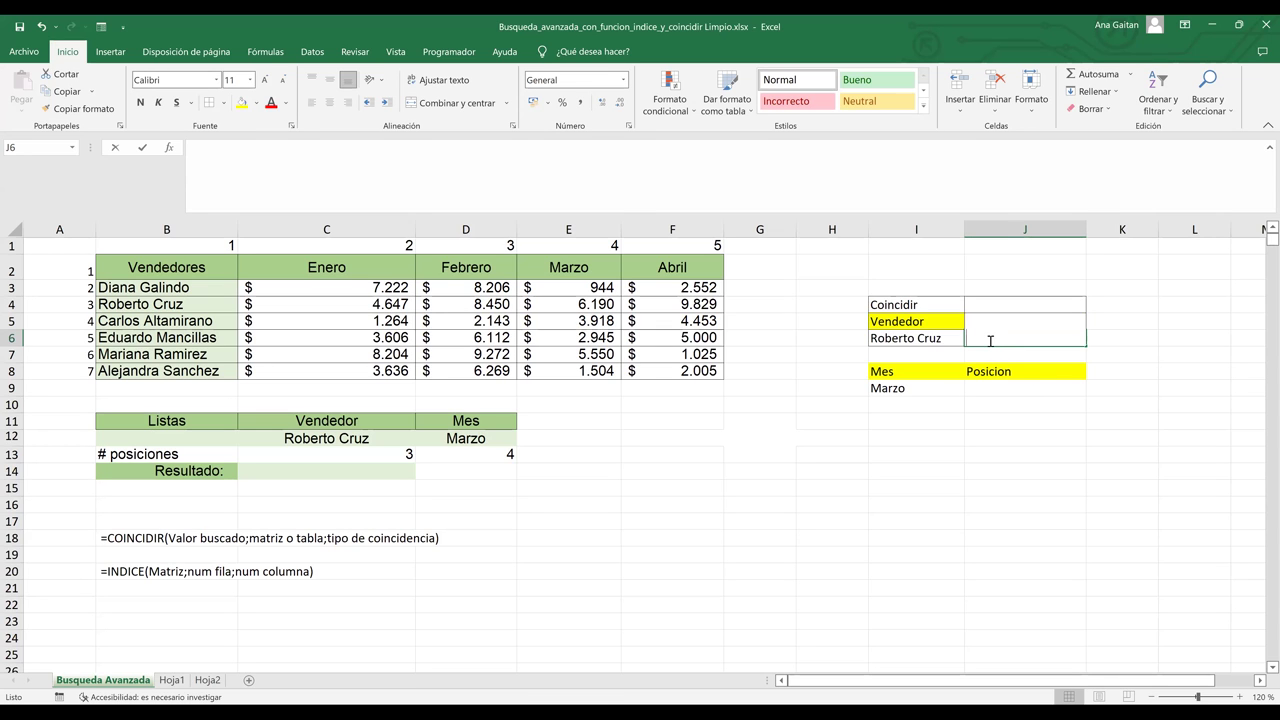
type("=")
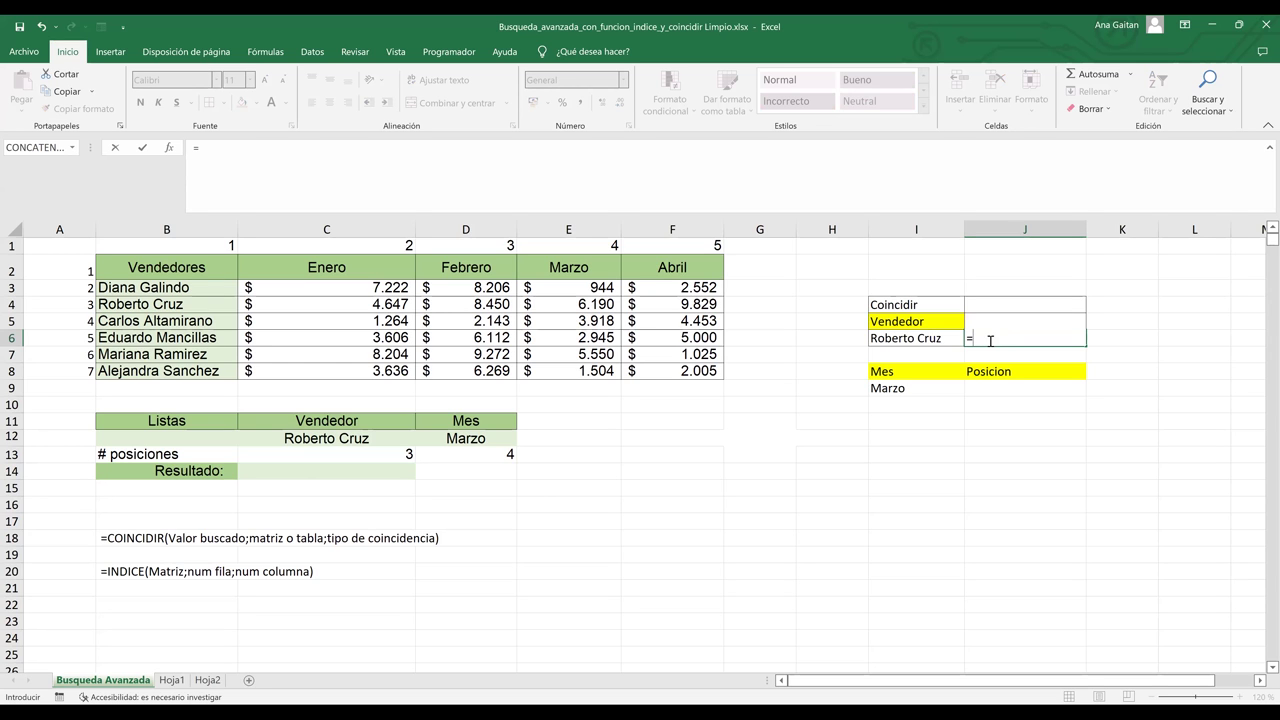
type("coin")
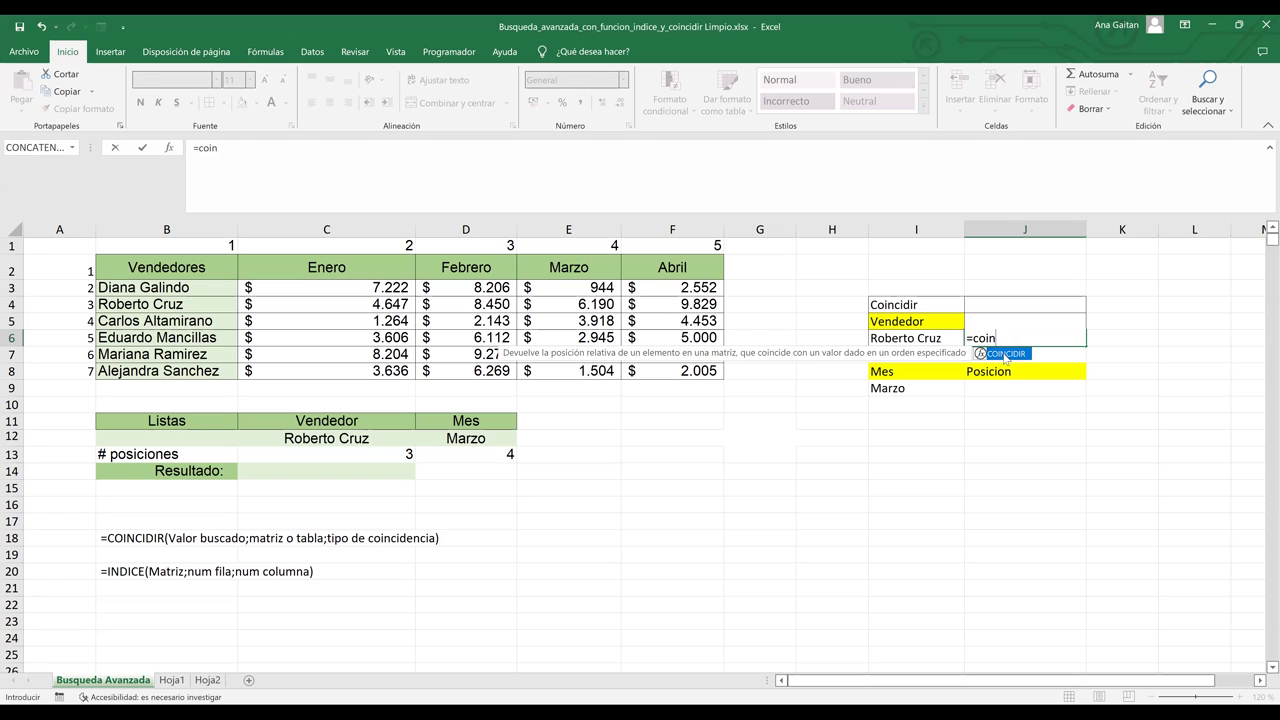
double_click(1005, 354)
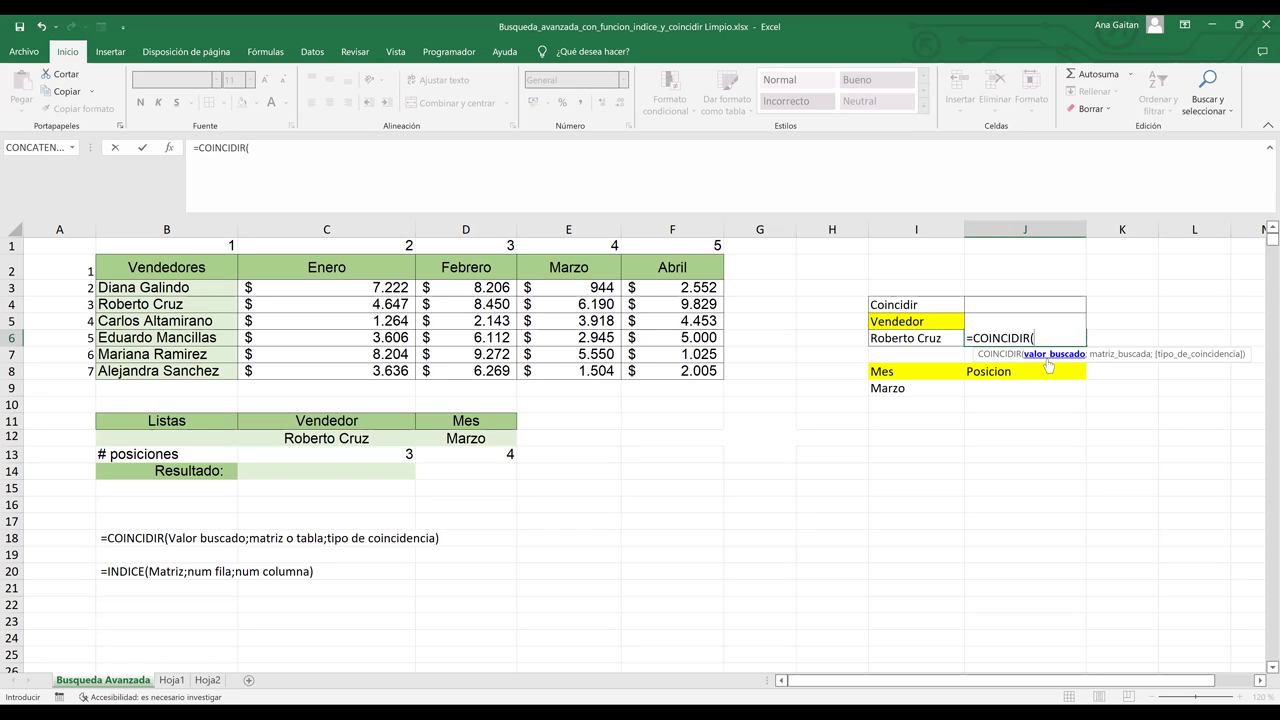
left_click(875, 338)
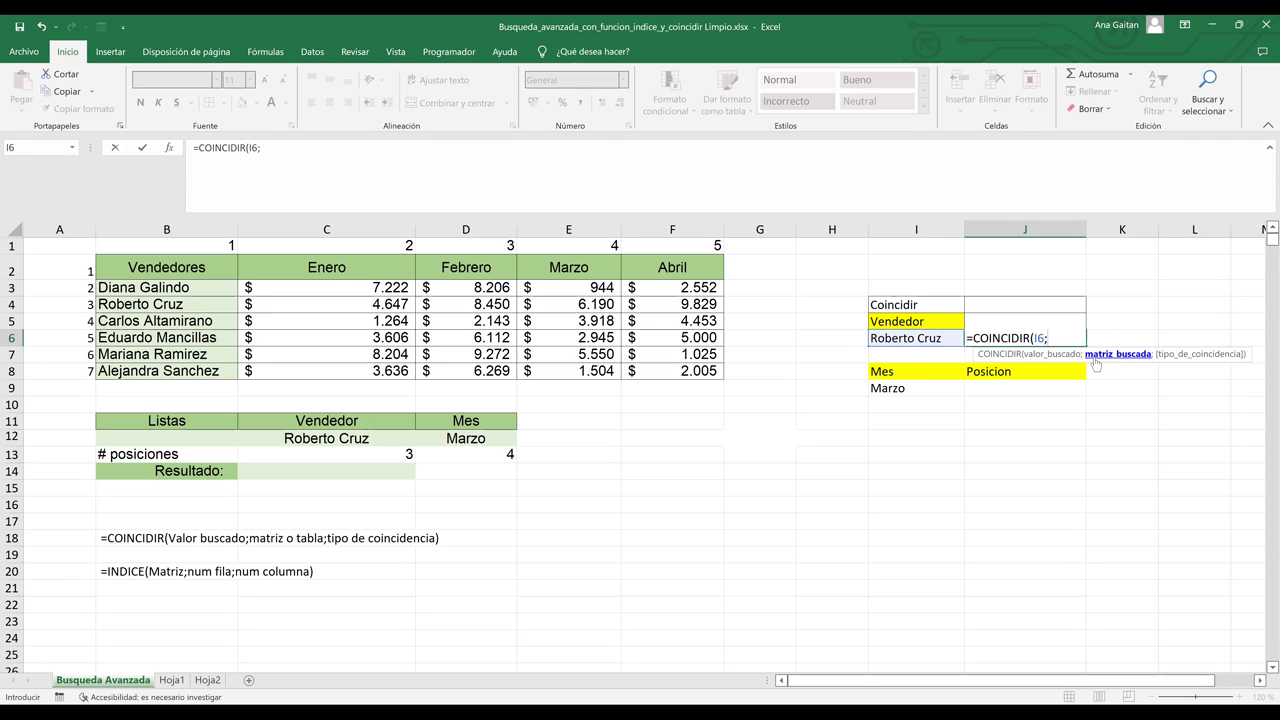
type(";")
left_click(194, 287)
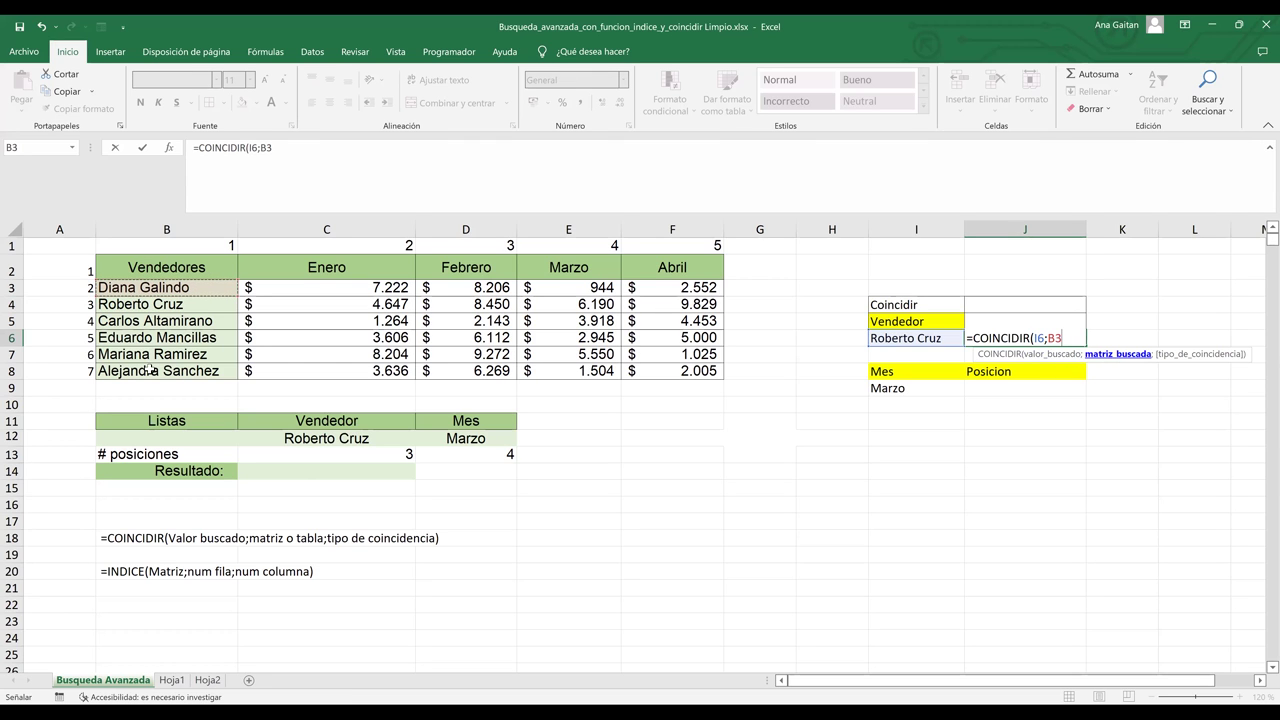
left_click_drag(166, 267, 148, 369)
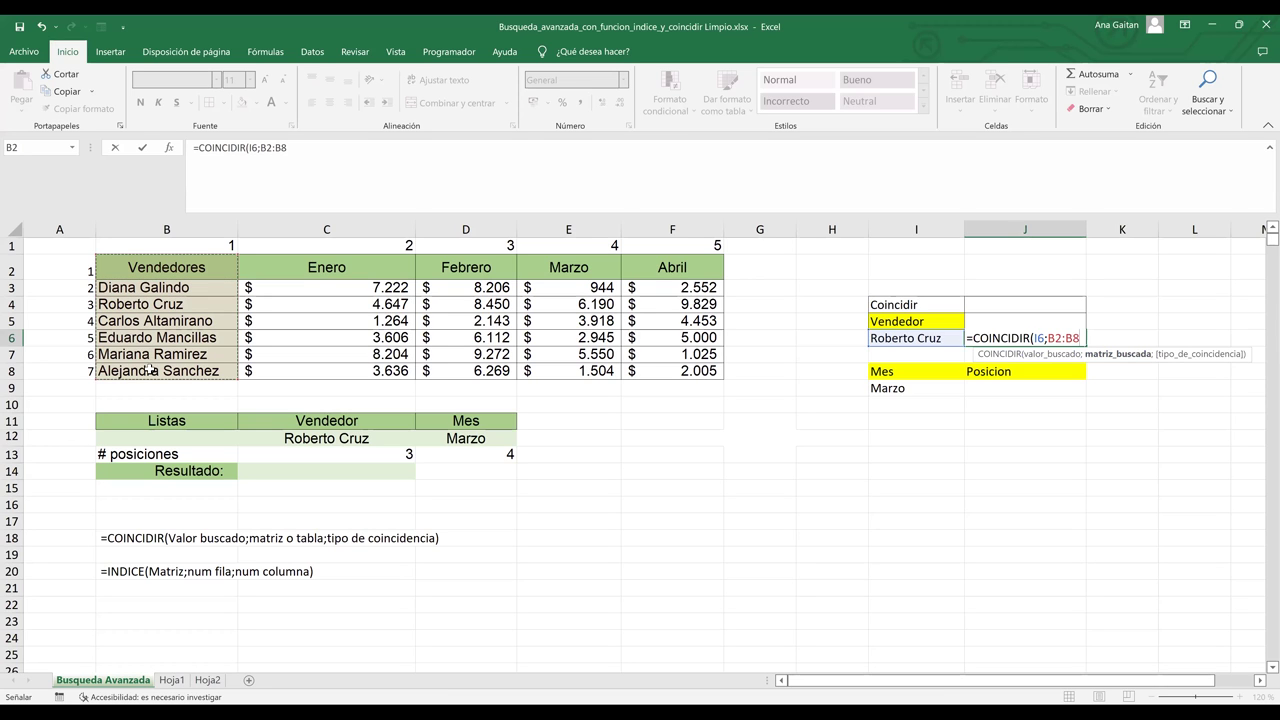
type(";")
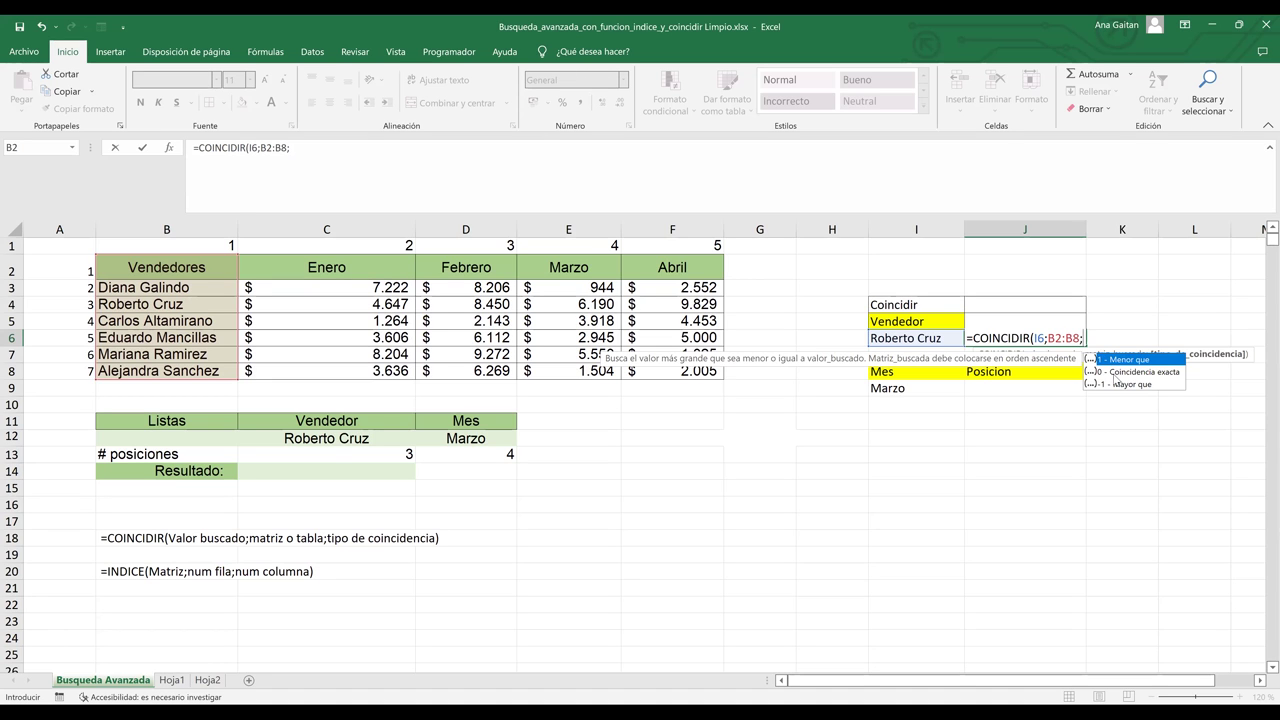
type("0")
key("ctrl+Return")
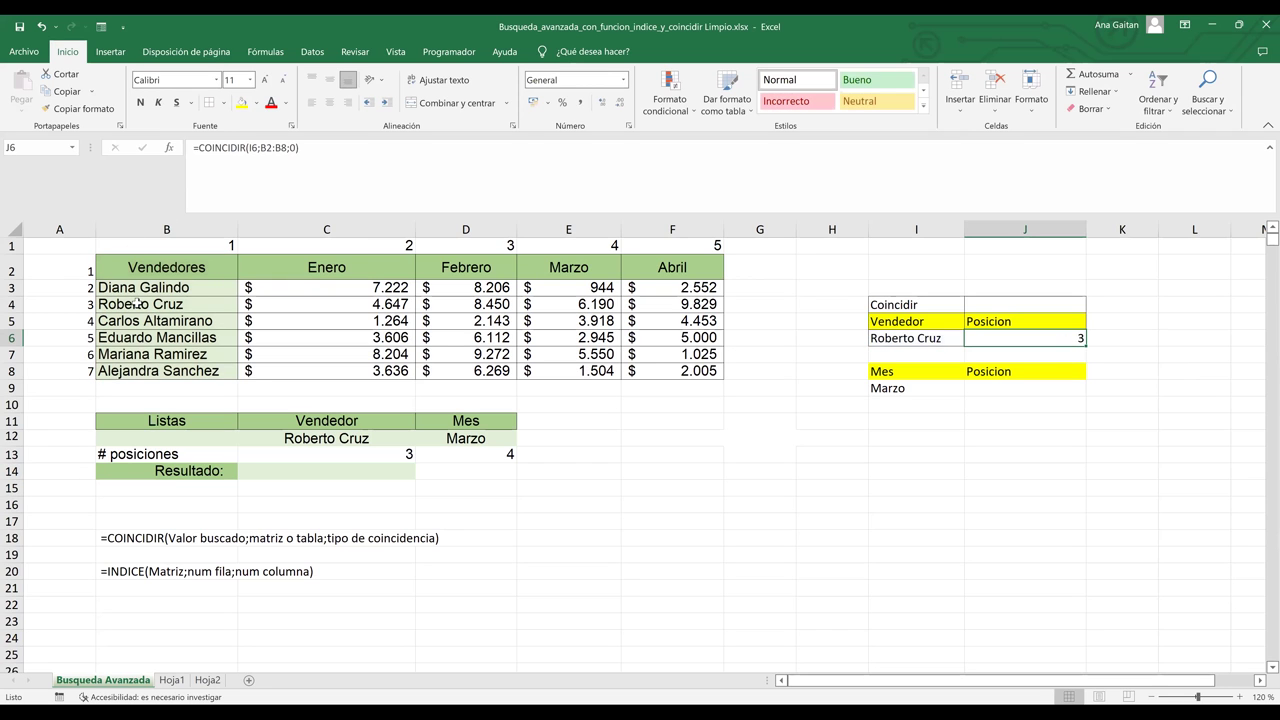
- Verify the seller position in J6 by counting down the Vendedores column from B2 to B4
left_click(130, 284)
left_click(130, 272)
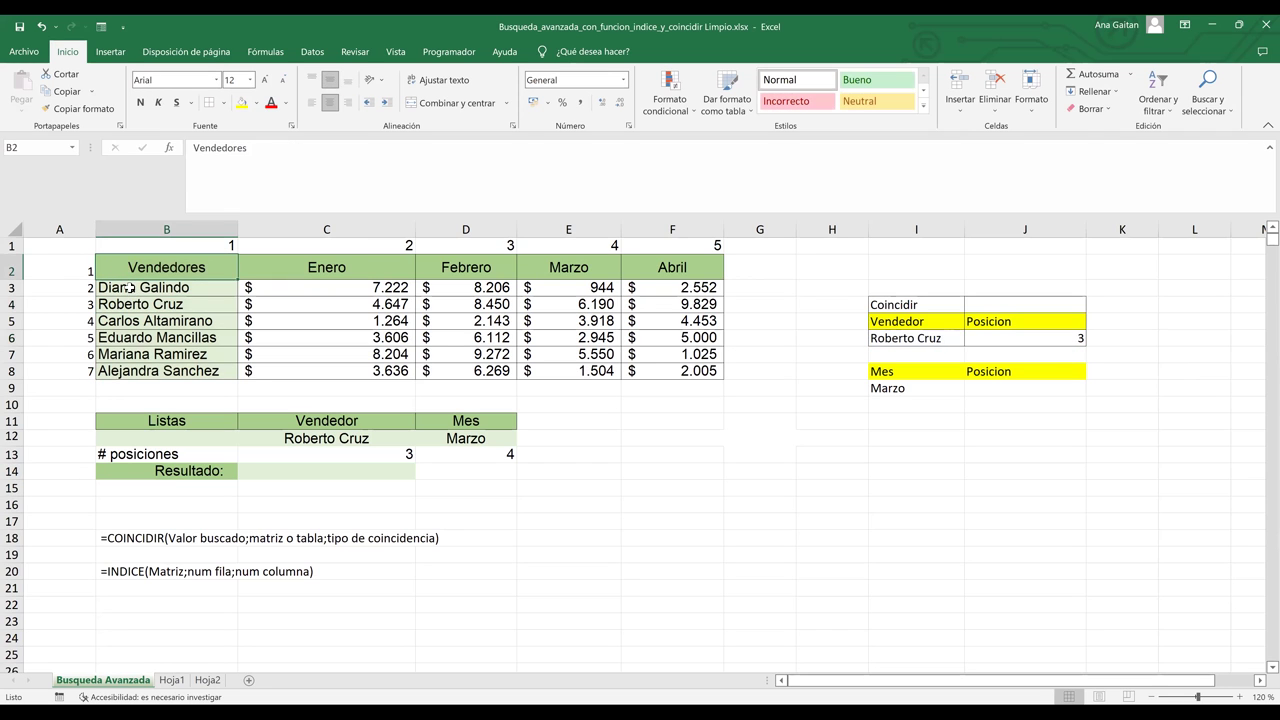
left_click(130, 288)
left_click(128, 305)
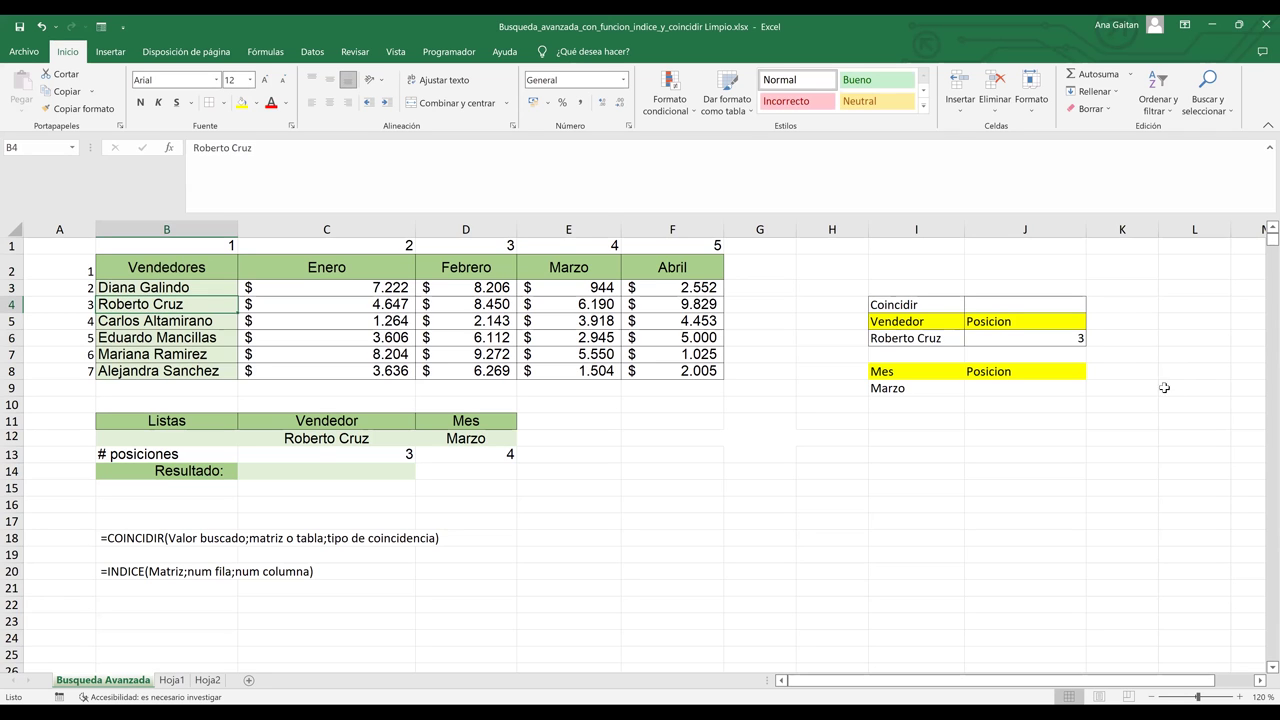
left_click(1075, 338)
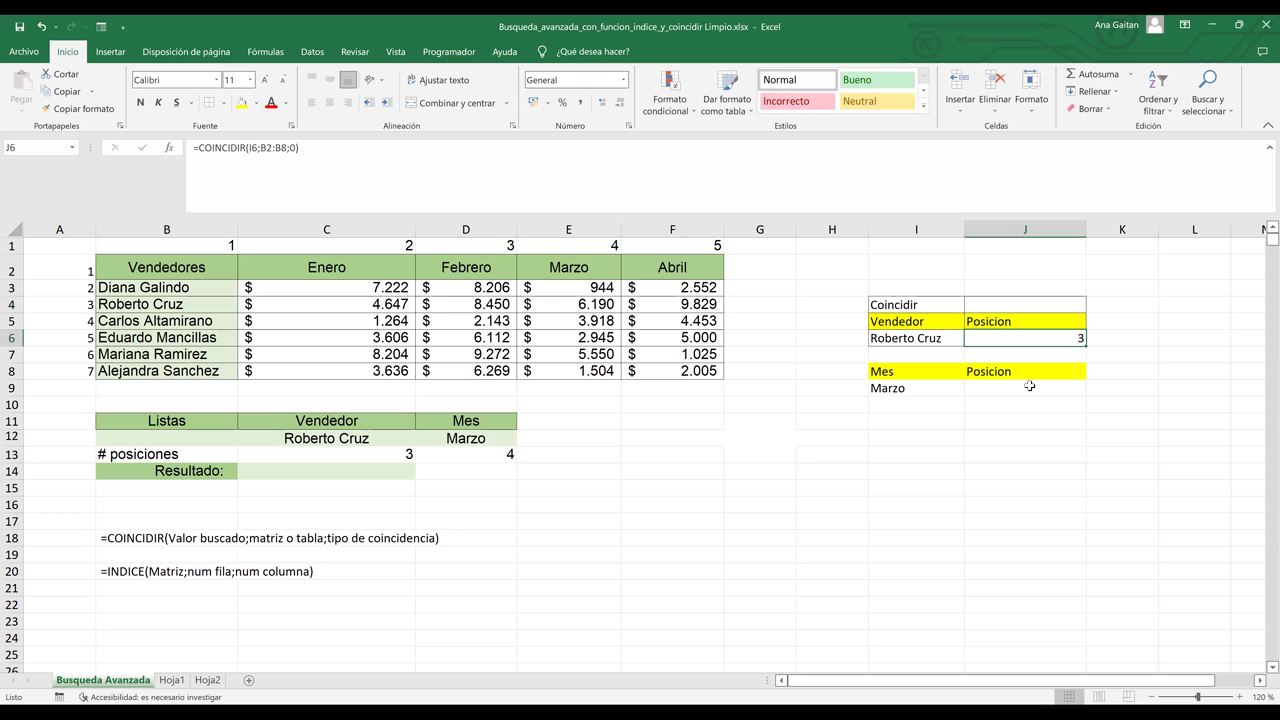
- Enter =COINCIDIR(I9;B2:F2;0) in J9 to find the selected month's column position with an exact match
left_click(1029, 387)
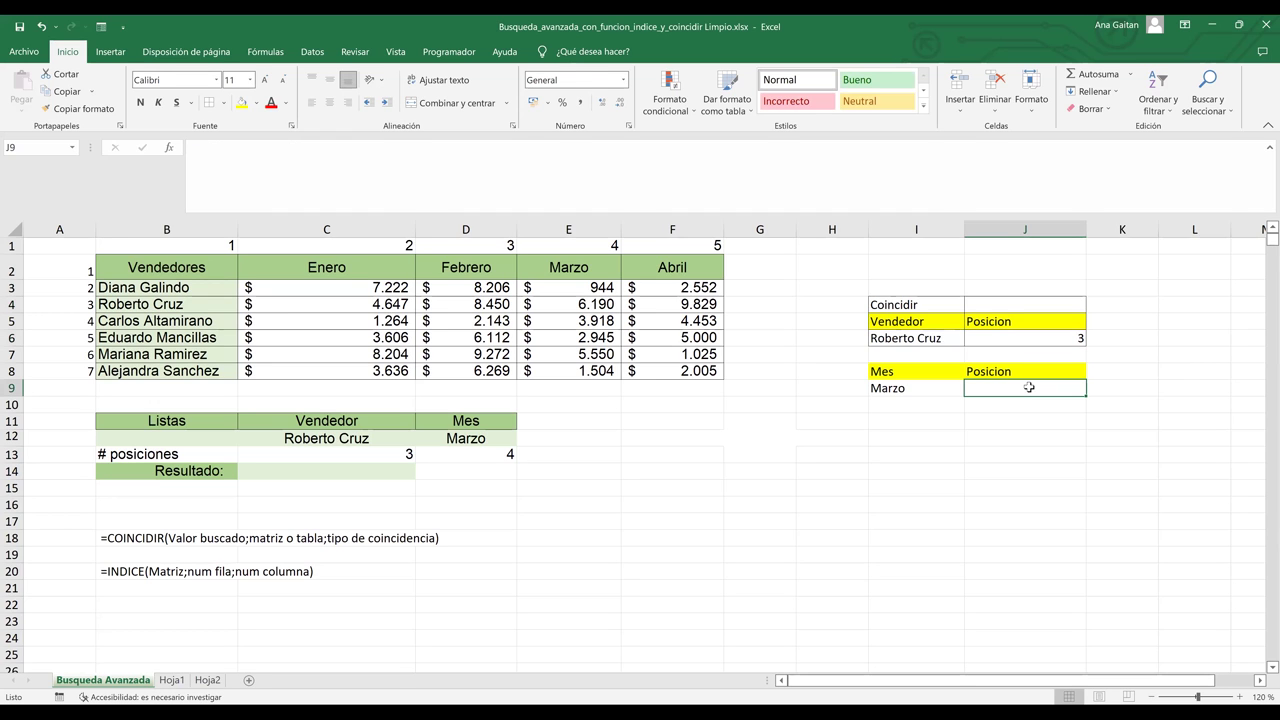
left_click(899, 391)
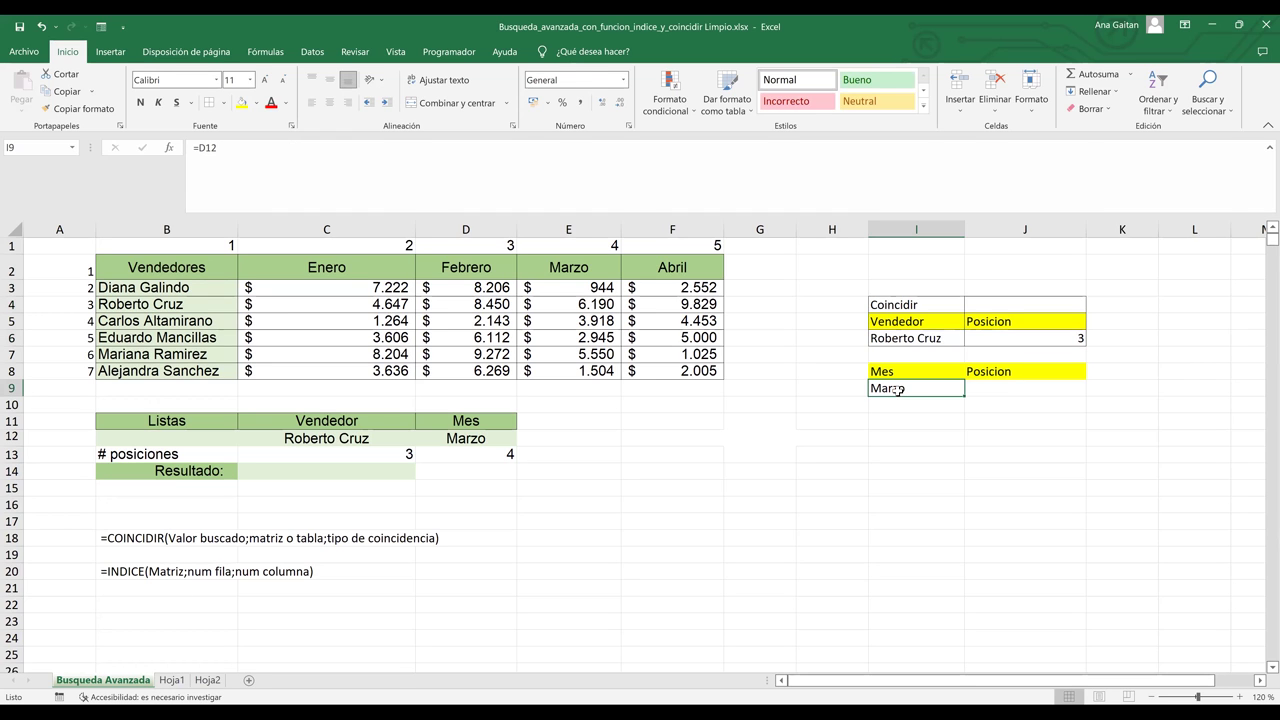
left_click(1000, 391)
type("=COINCIDIR(")
left_click(928, 387)
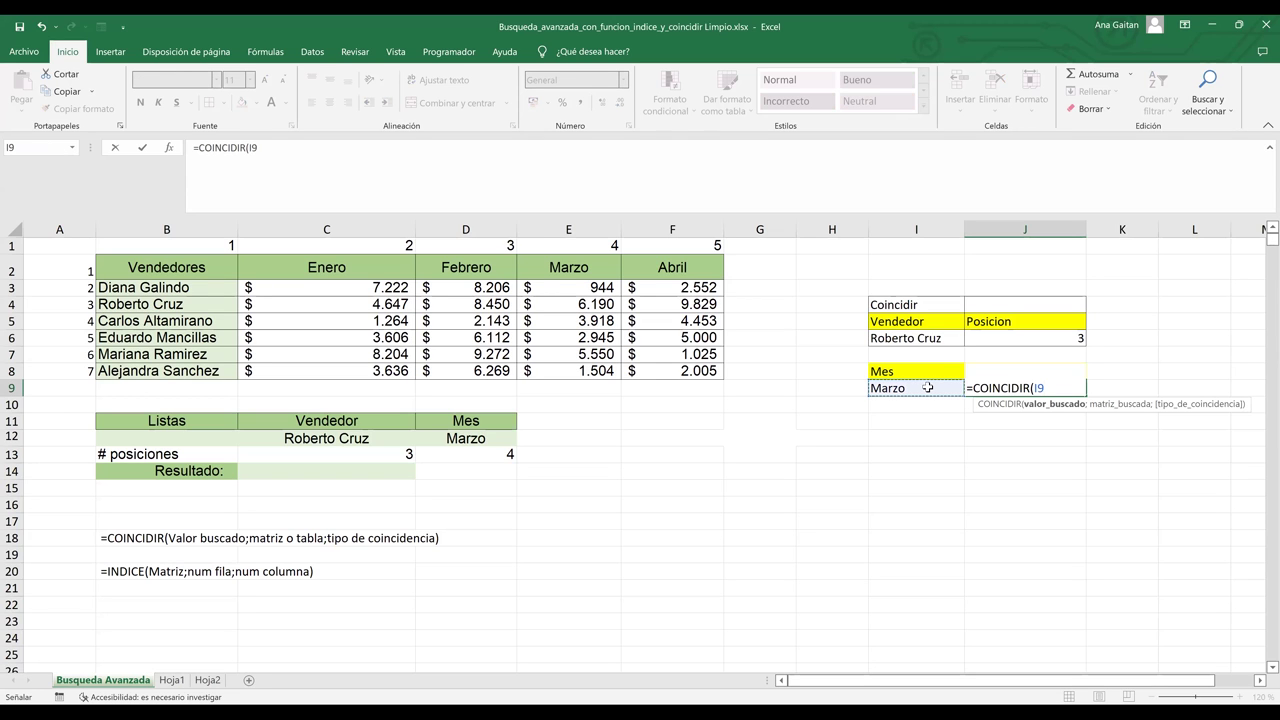
type(";")
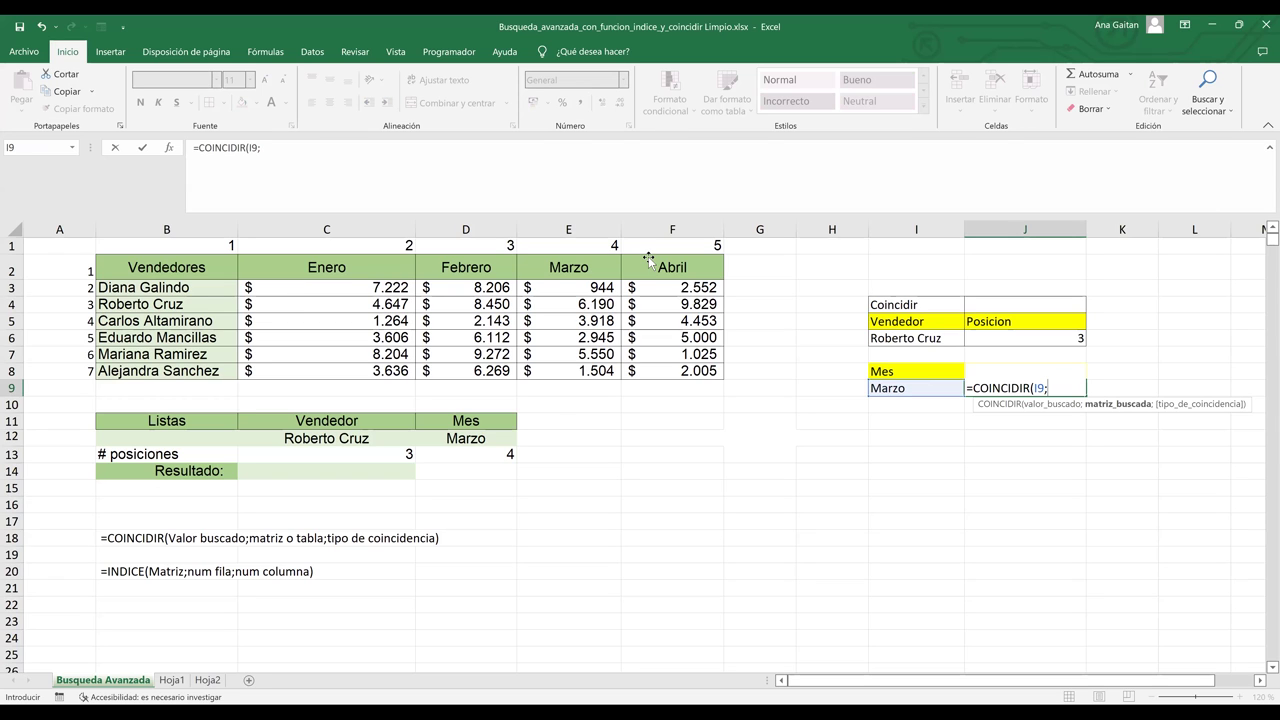
left_click_drag(166, 267, 649, 260)
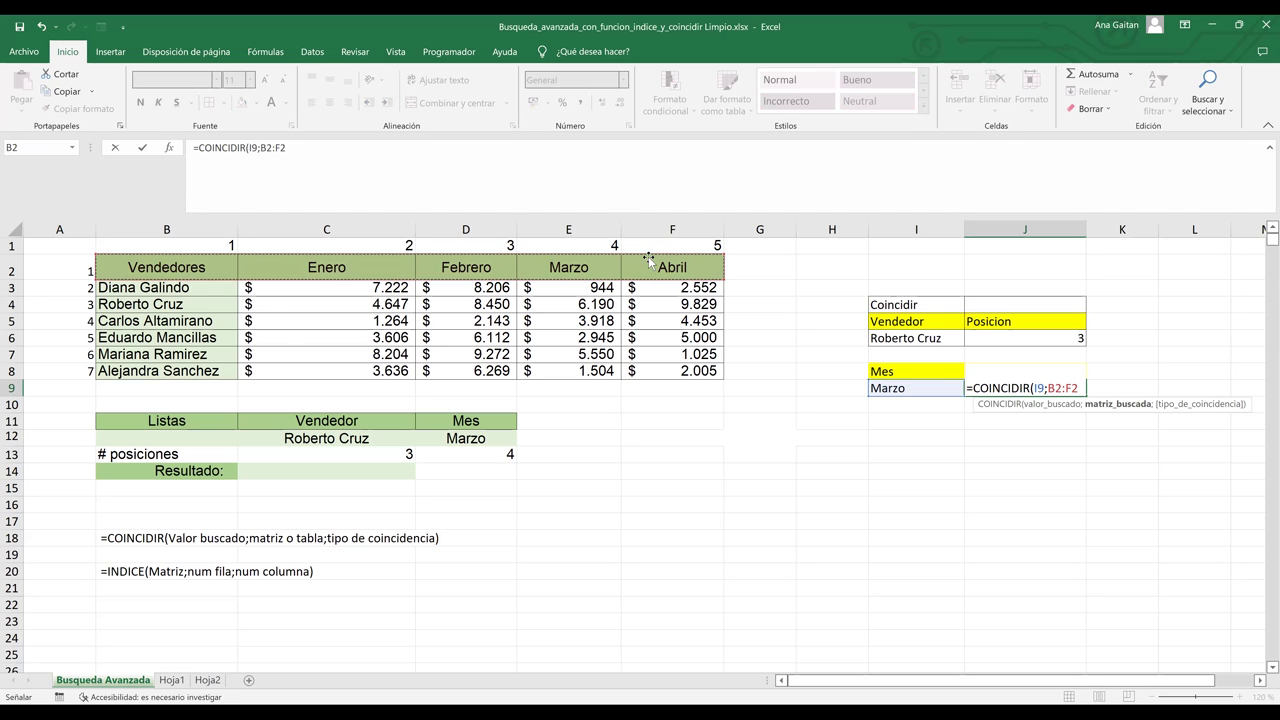
type(";")
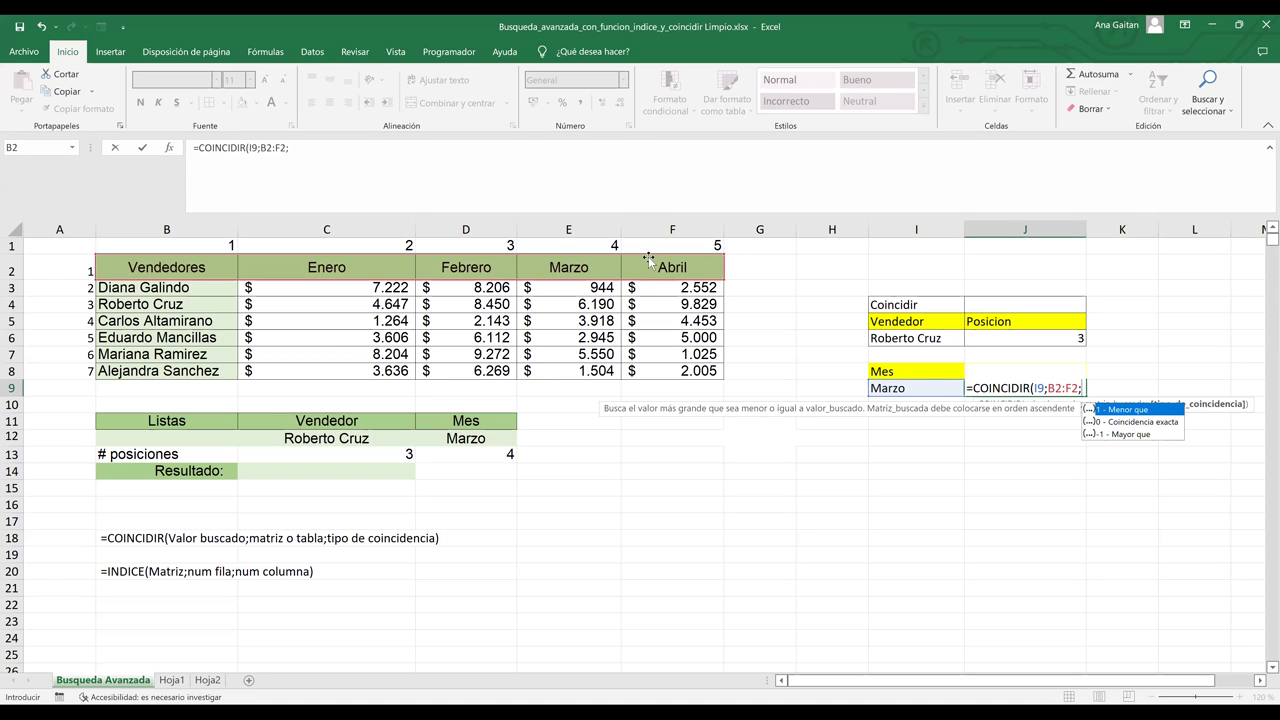
type("0")
key("Return")
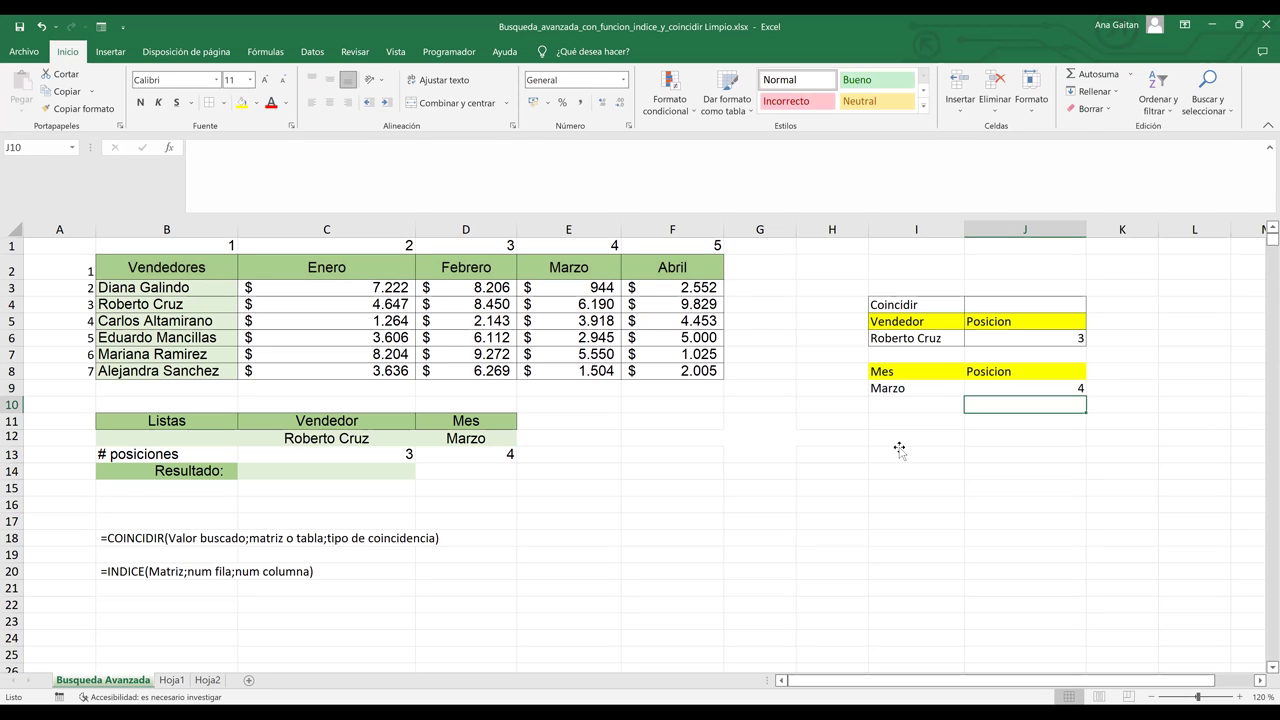
- Label cell I14 as Indice, below the helper position blocks
left_click(900, 449)
double_click(900, 449)
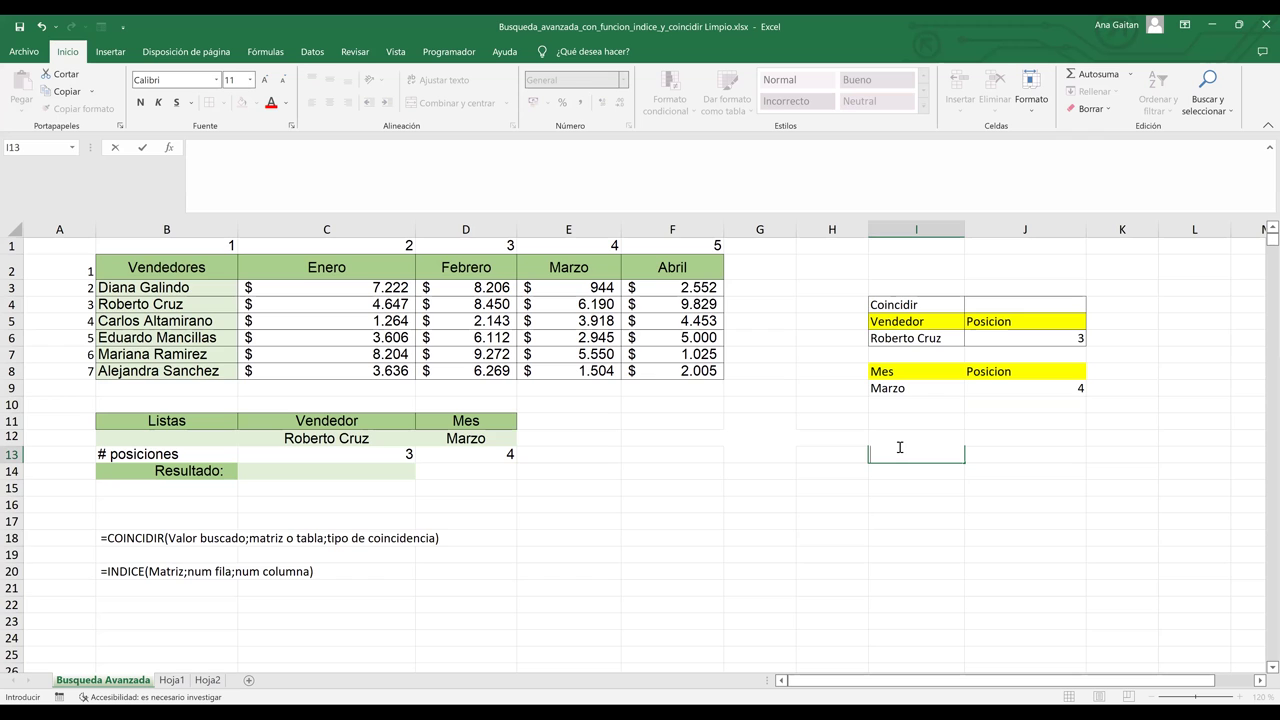
key("Return")
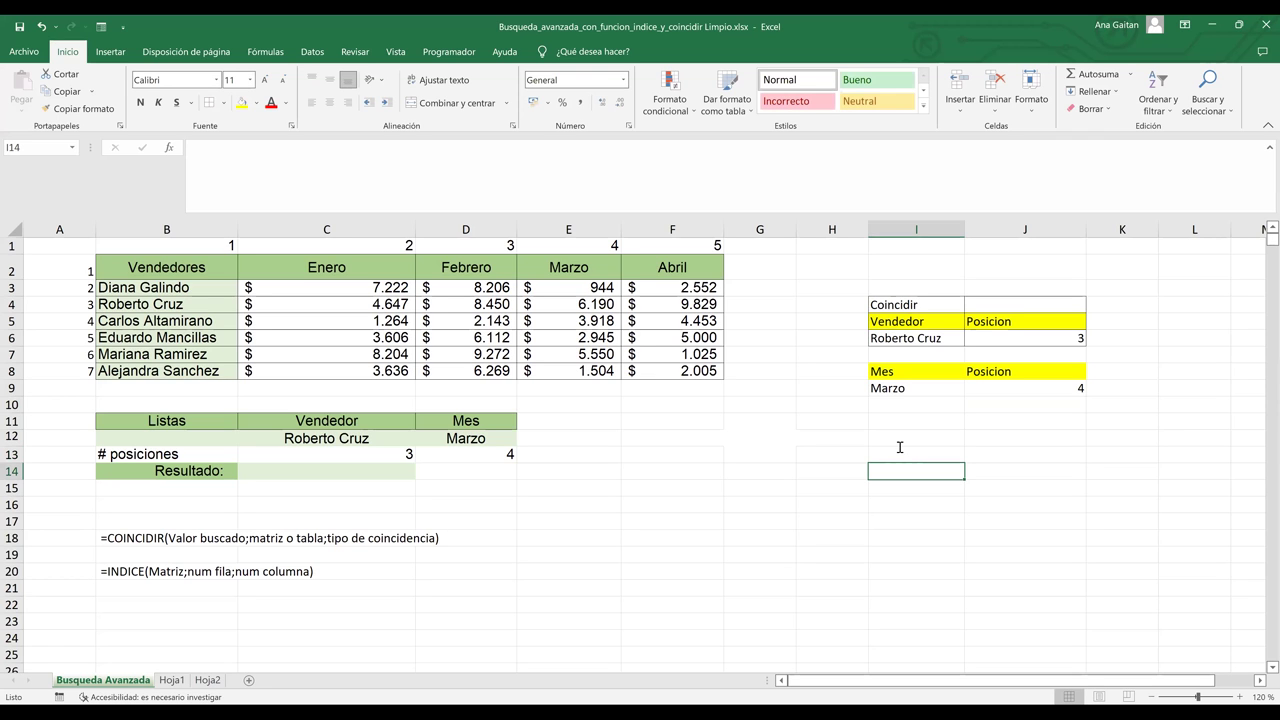
key("F2")
type("Indice")
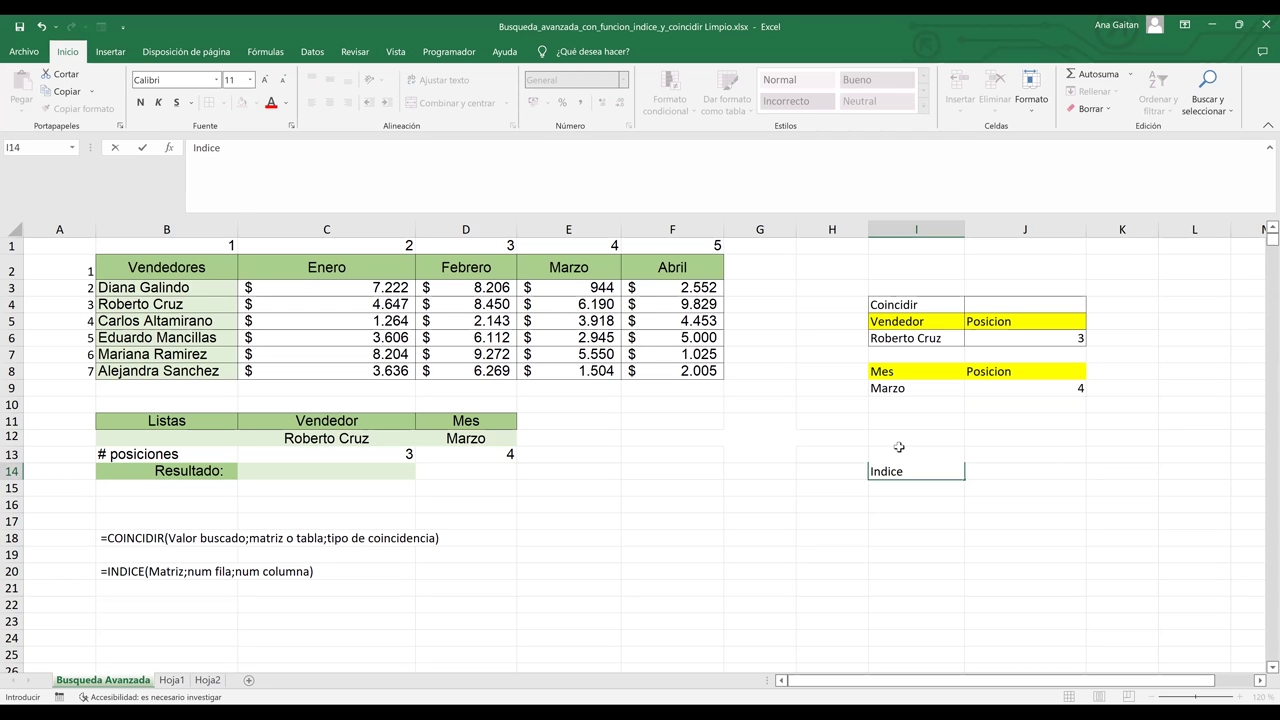
key("Return")
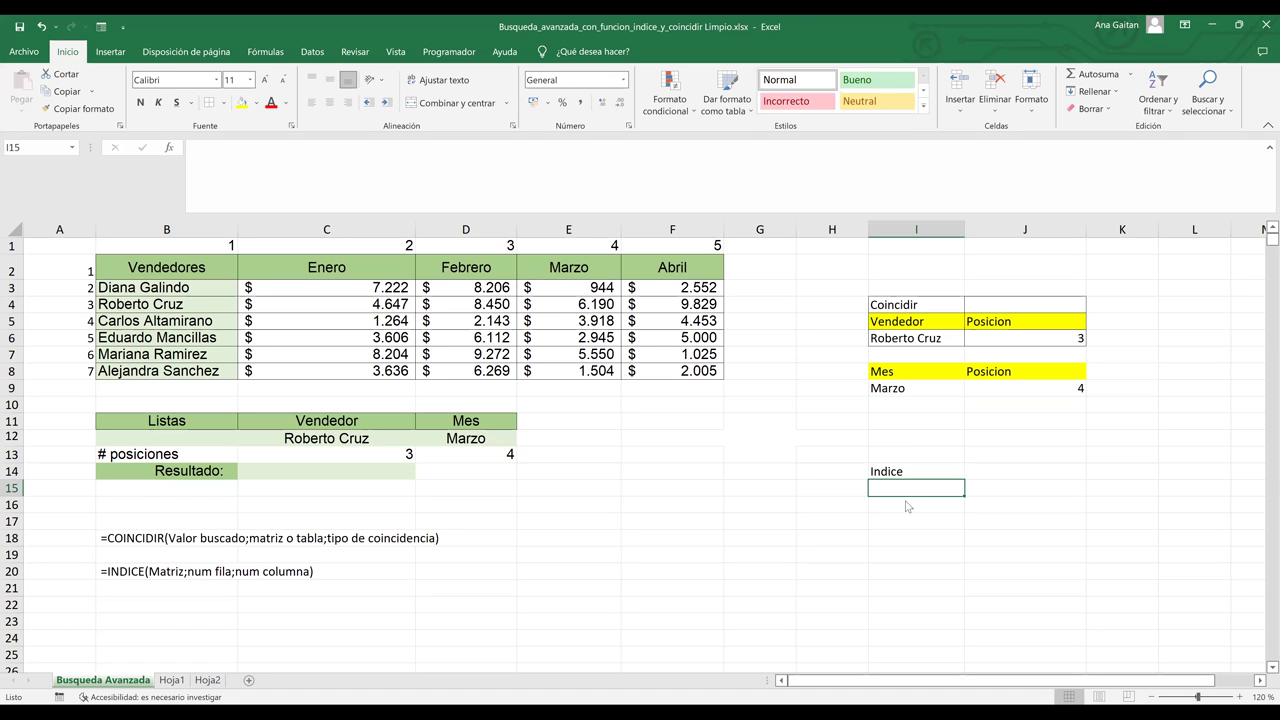
- Enter =INDICE(B2:F8;J6;J9) in I15 to return the sales value at the seller and month positions
type("=INDICE(")
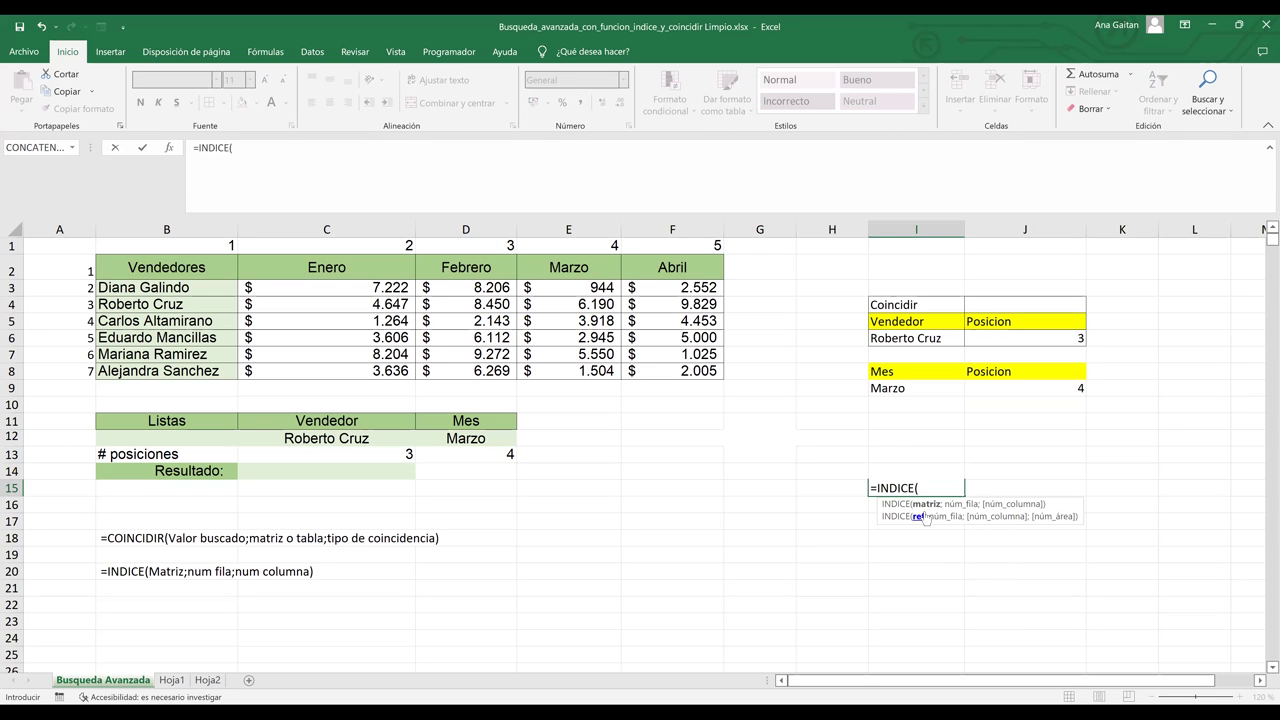
left_click(232, 269)
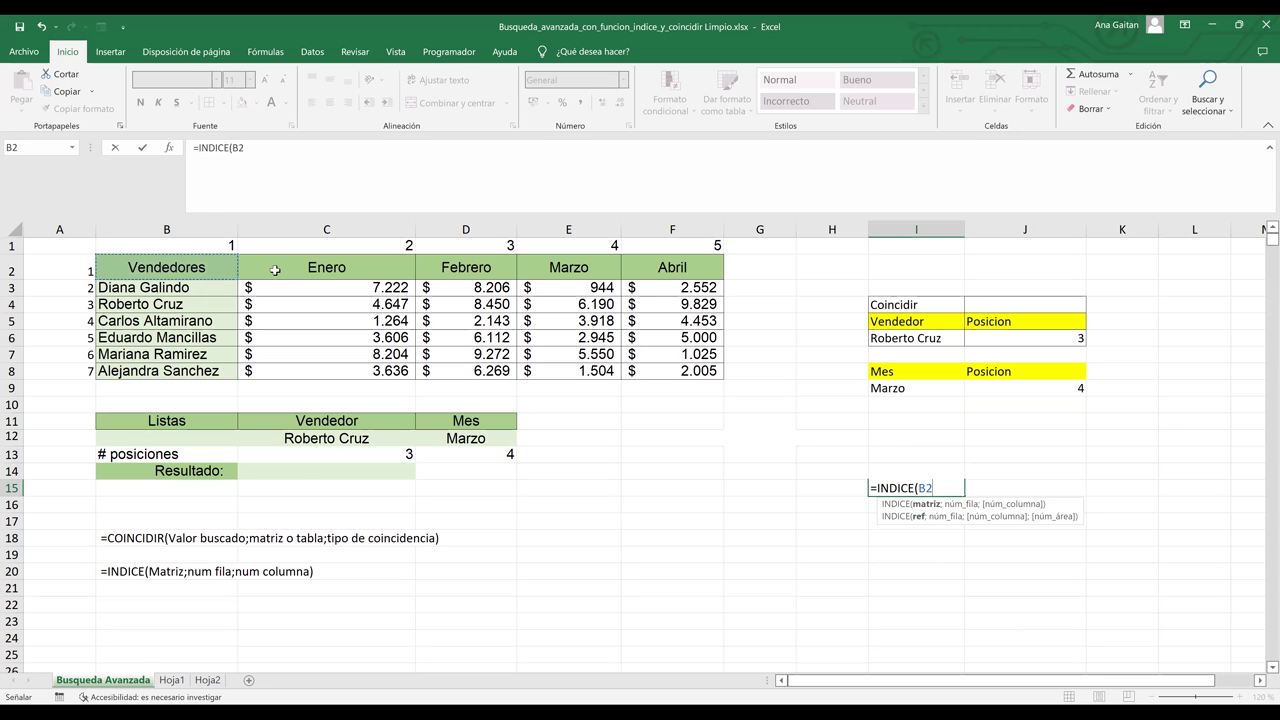
left_click(675, 371, "shift")
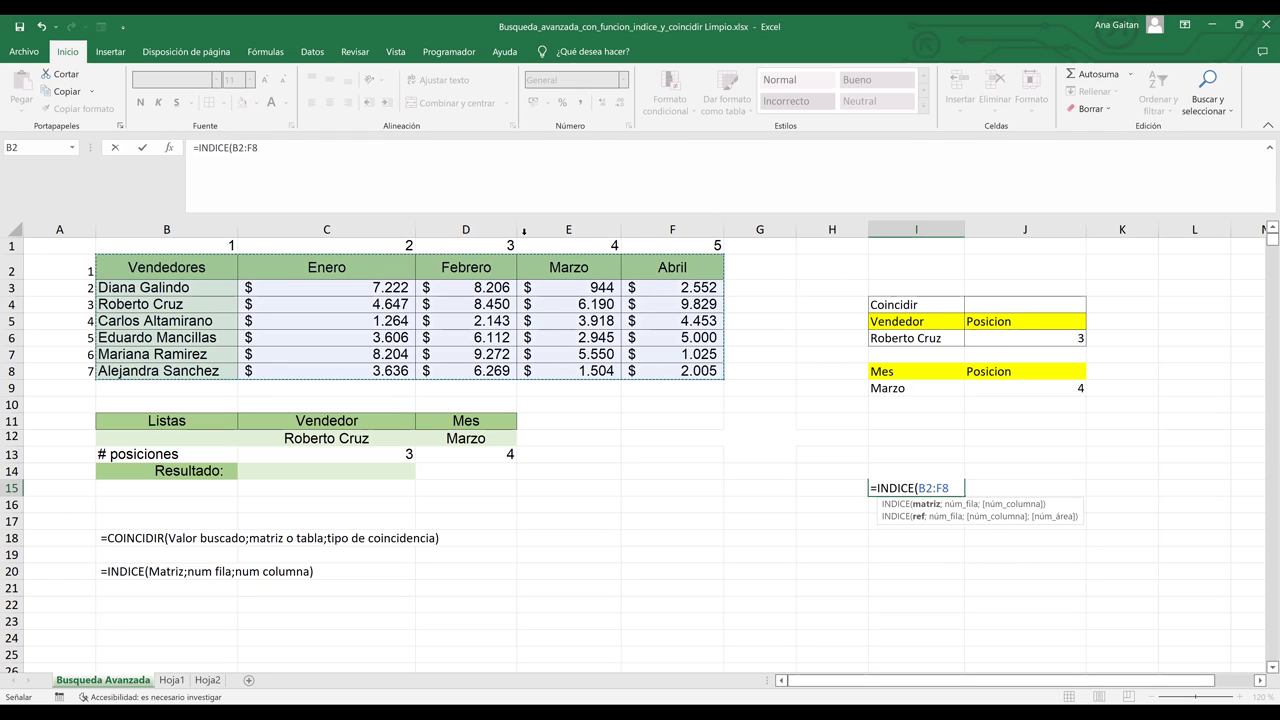
type(";")
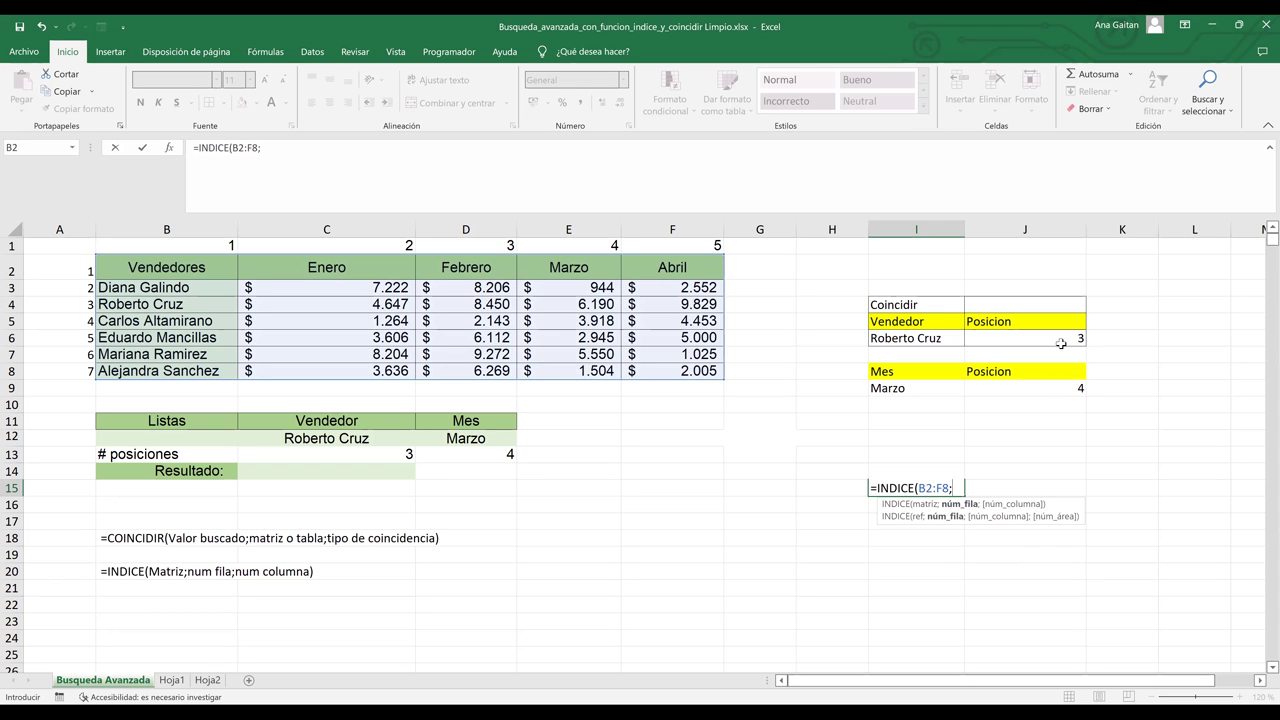
left_click(1061, 344)
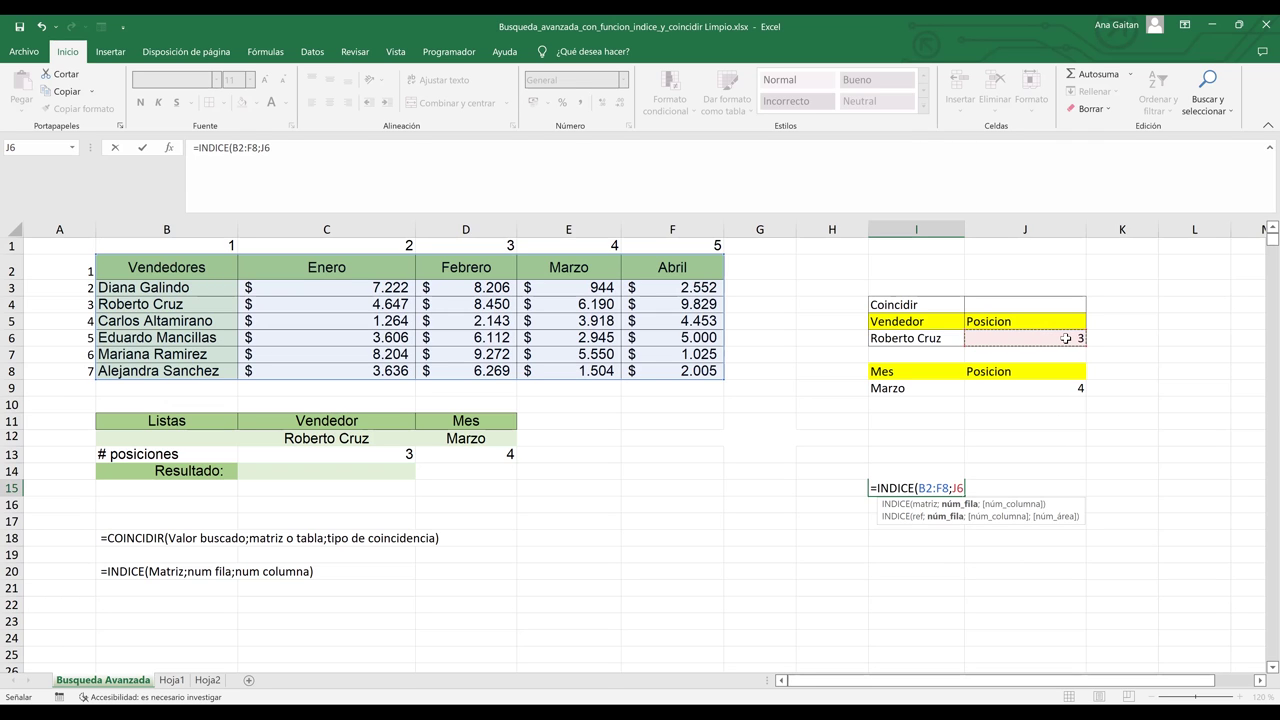
type(";")
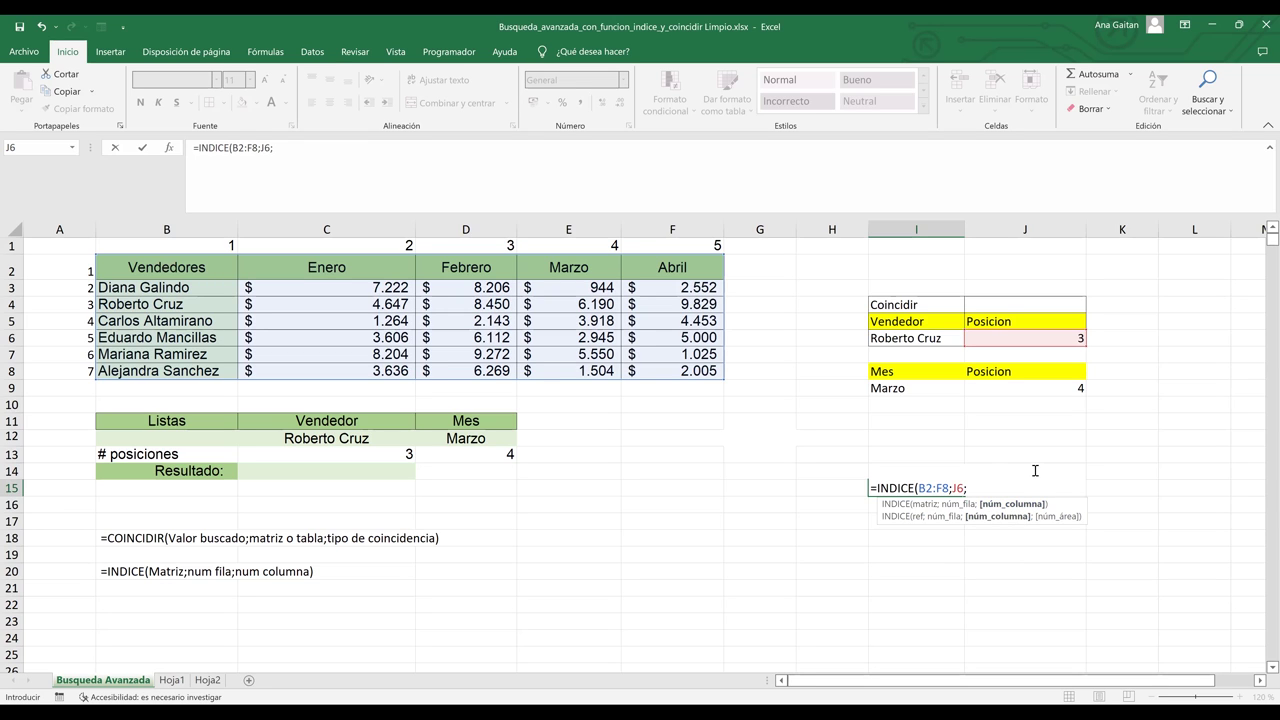
left_click(1057, 391)
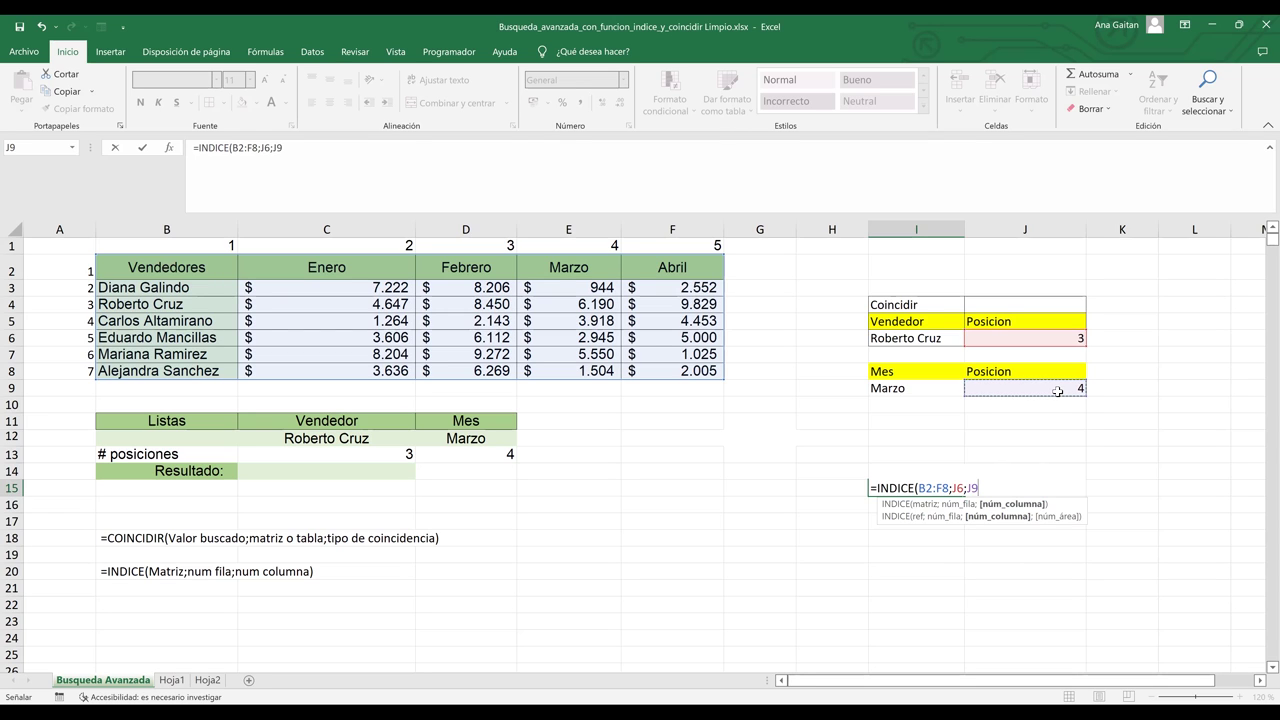
type(")")
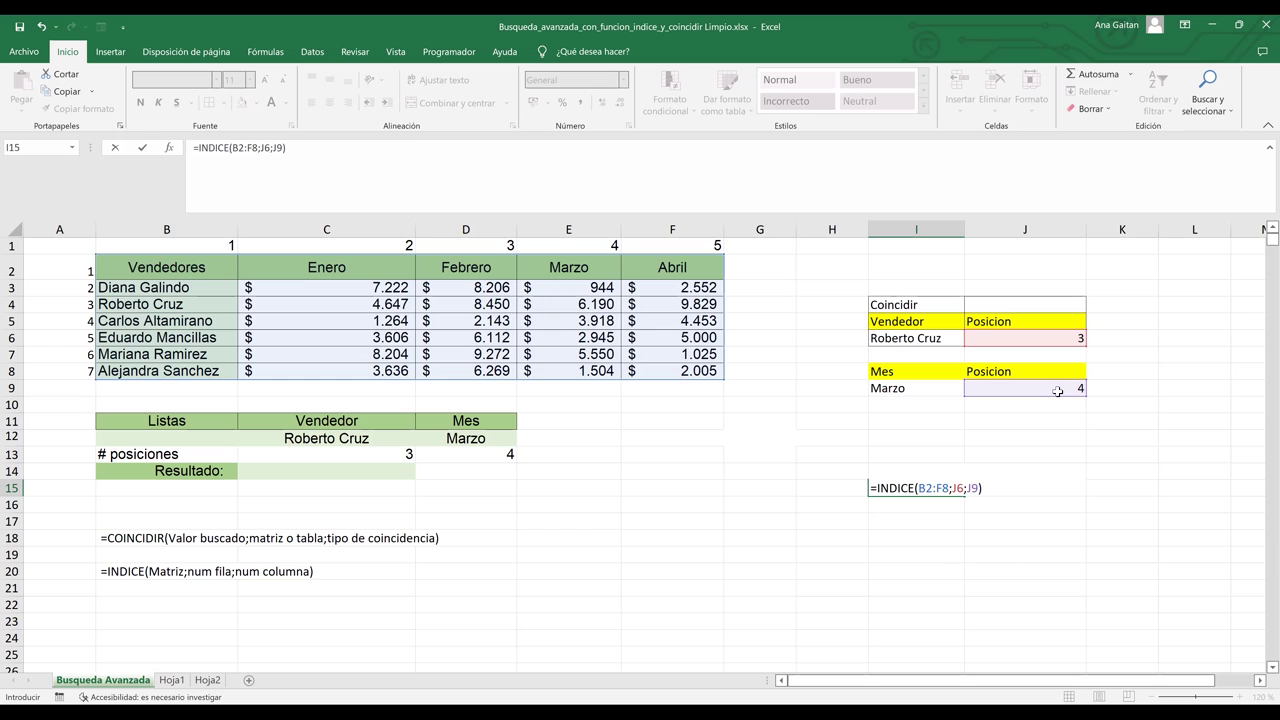
key("Return")
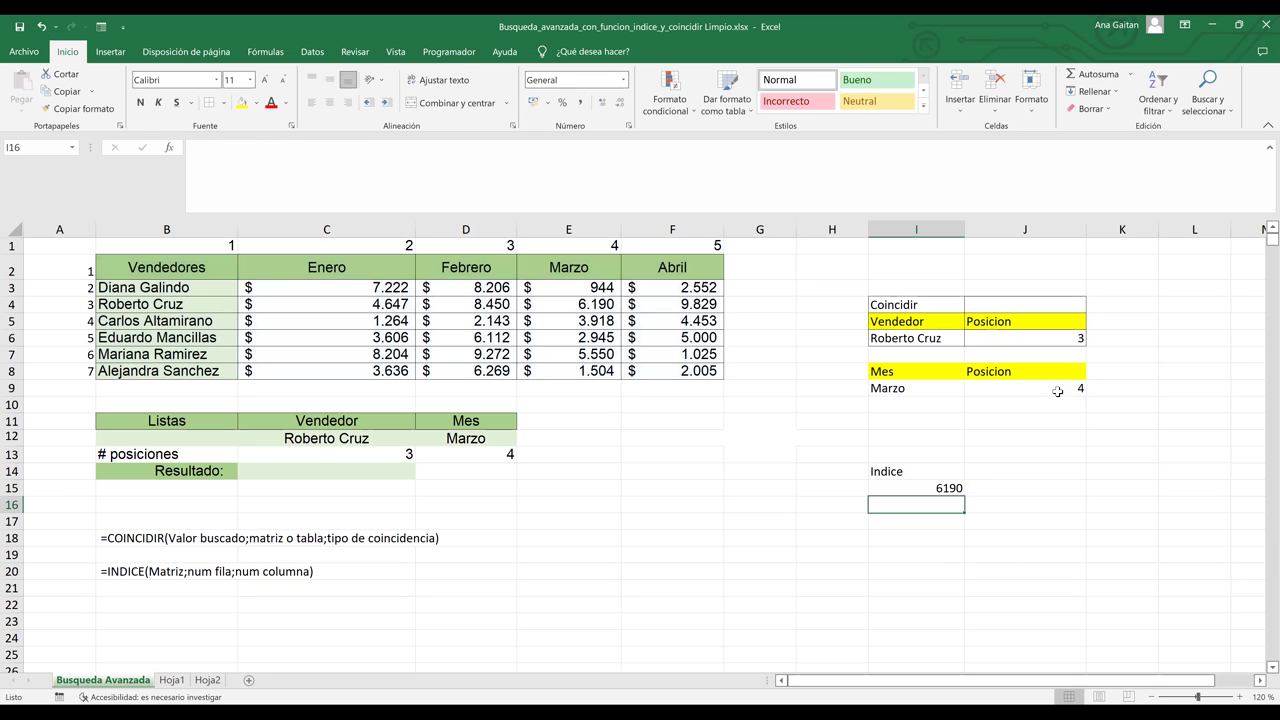
- Verify the INDICE result in I15 by checking J9 and J6, then following the selected seller's row from B4 to E4
left_click(947, 490)
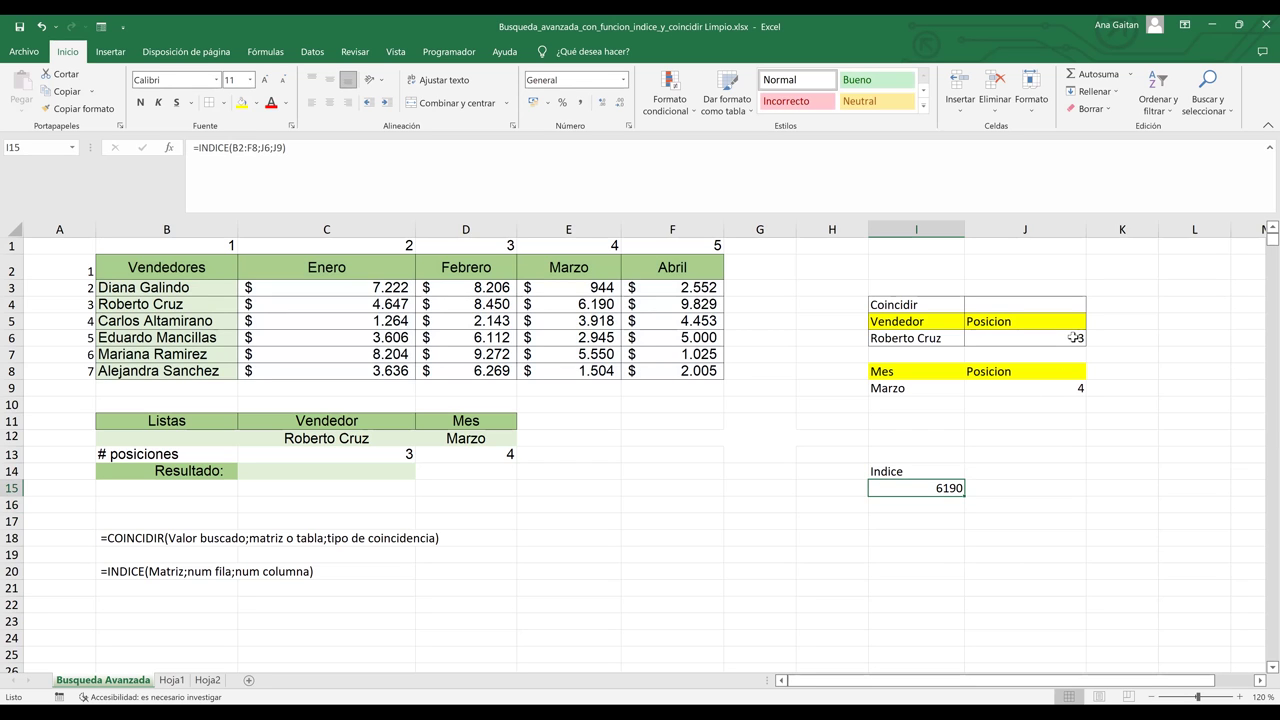
left_click(1068, 396)
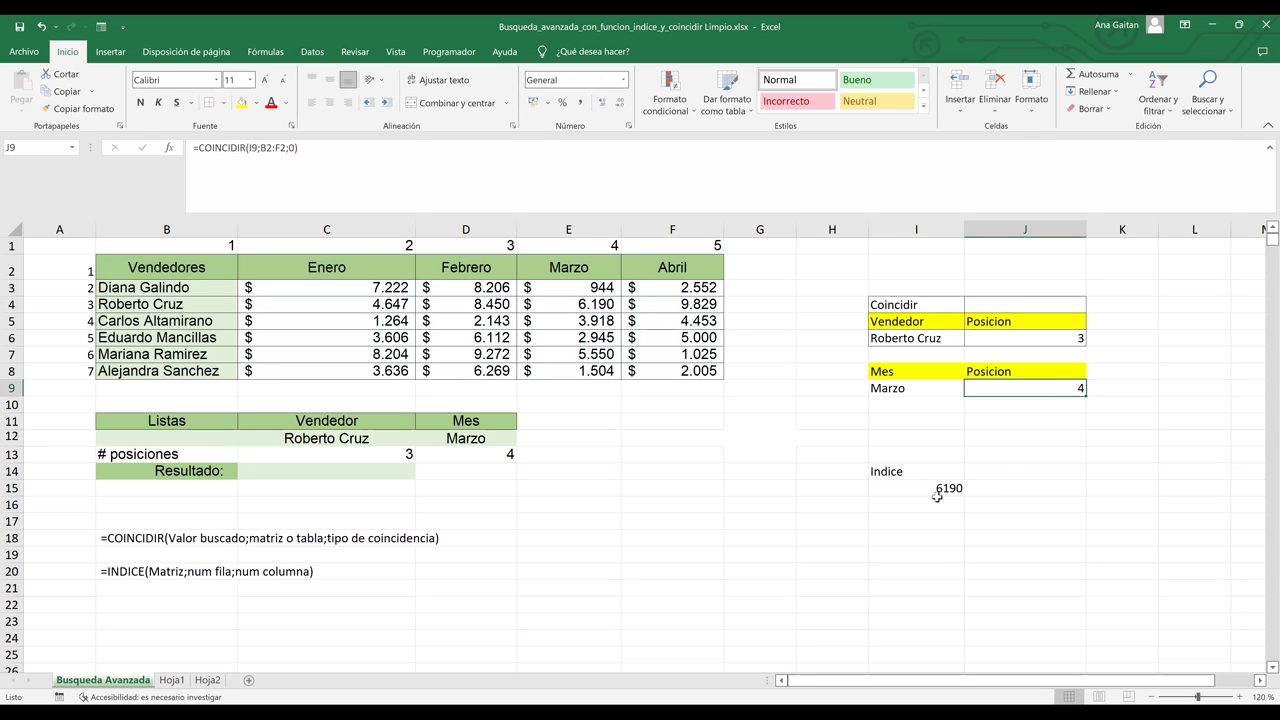
left_click(1080, 337)
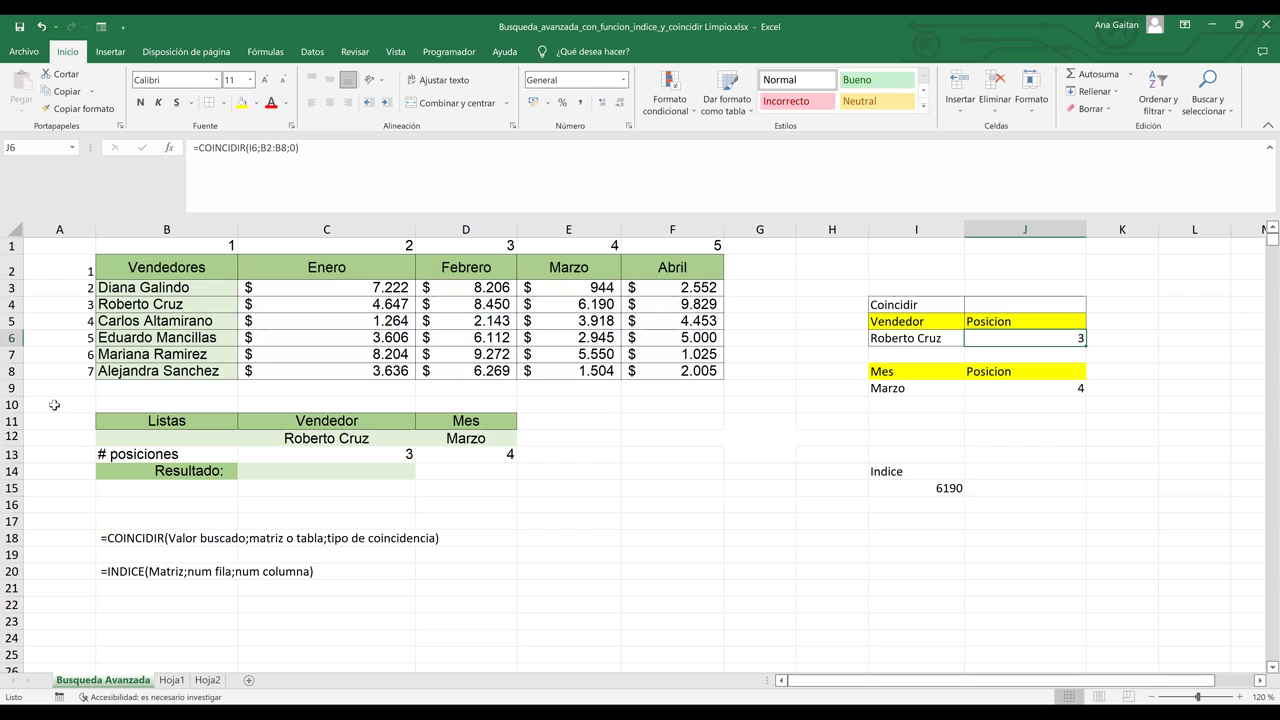
left_click(139, 268)
left_click(134, 302)
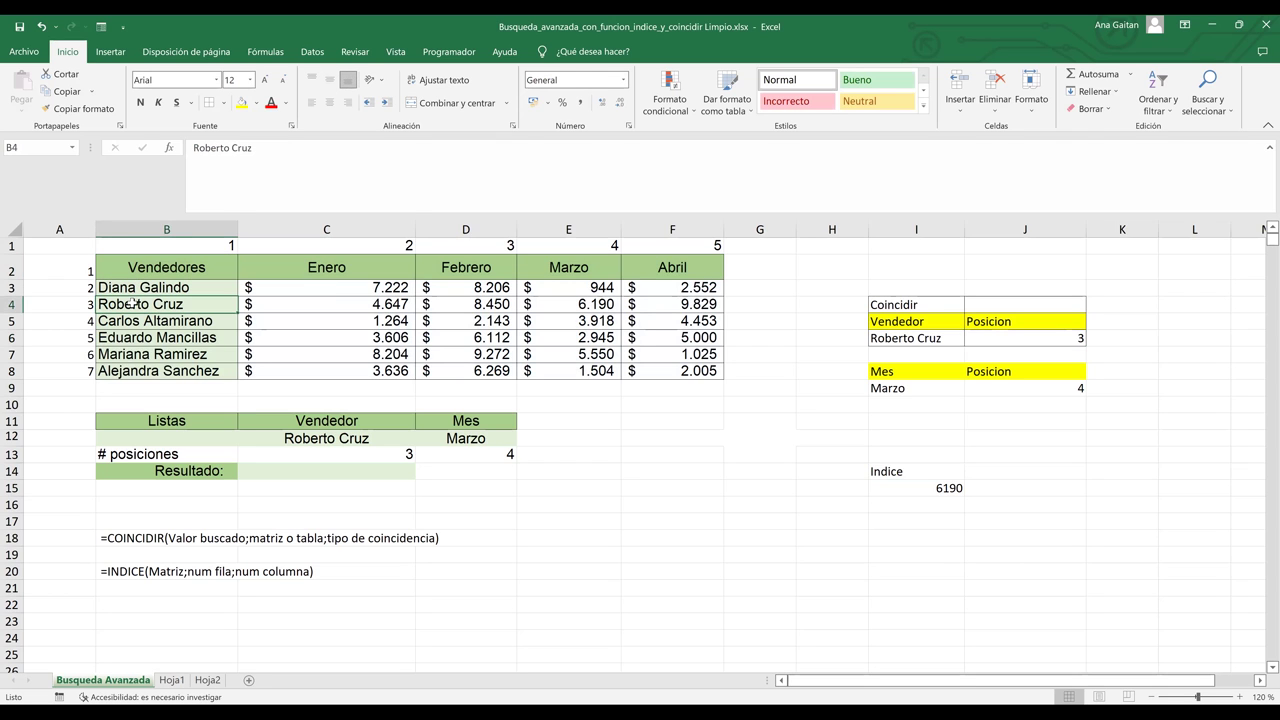
key("Right")
key("Right")
key("Right")
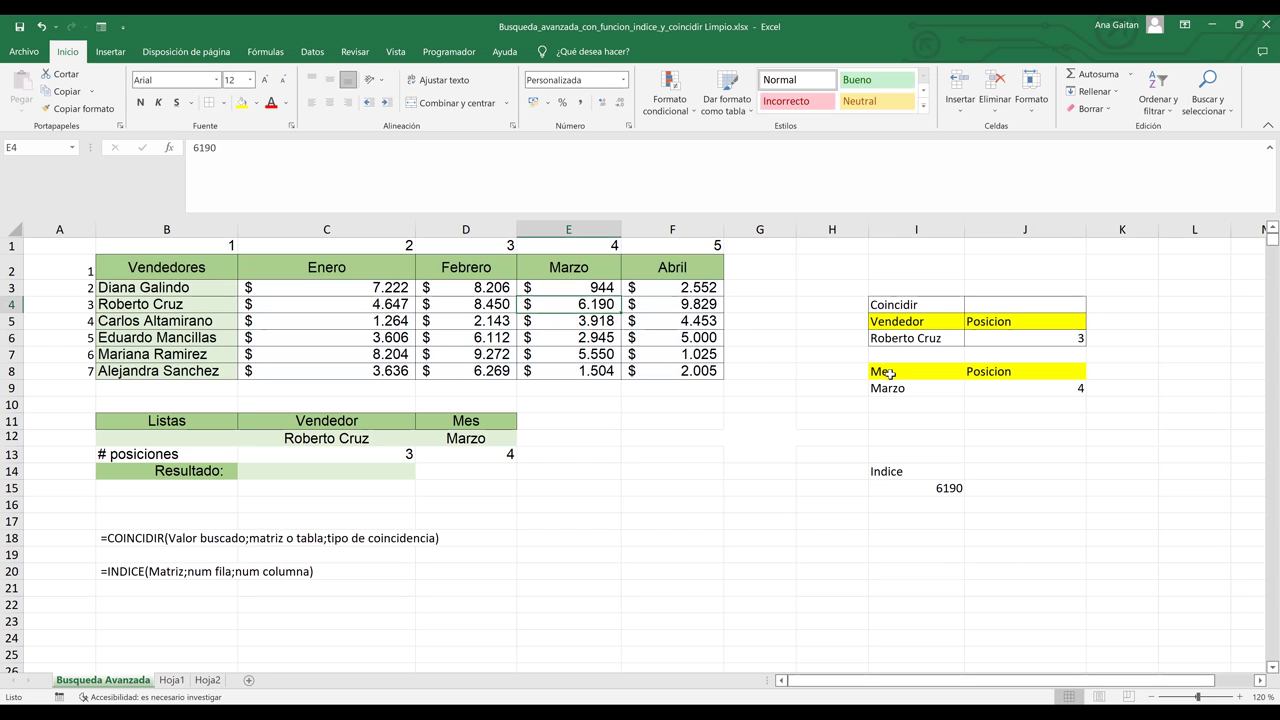
- Review the helper block I3:J17 and compare the formulas in J6 and I6 with the seller list in C12
left_click_drag(893, 290, 1067, 520)
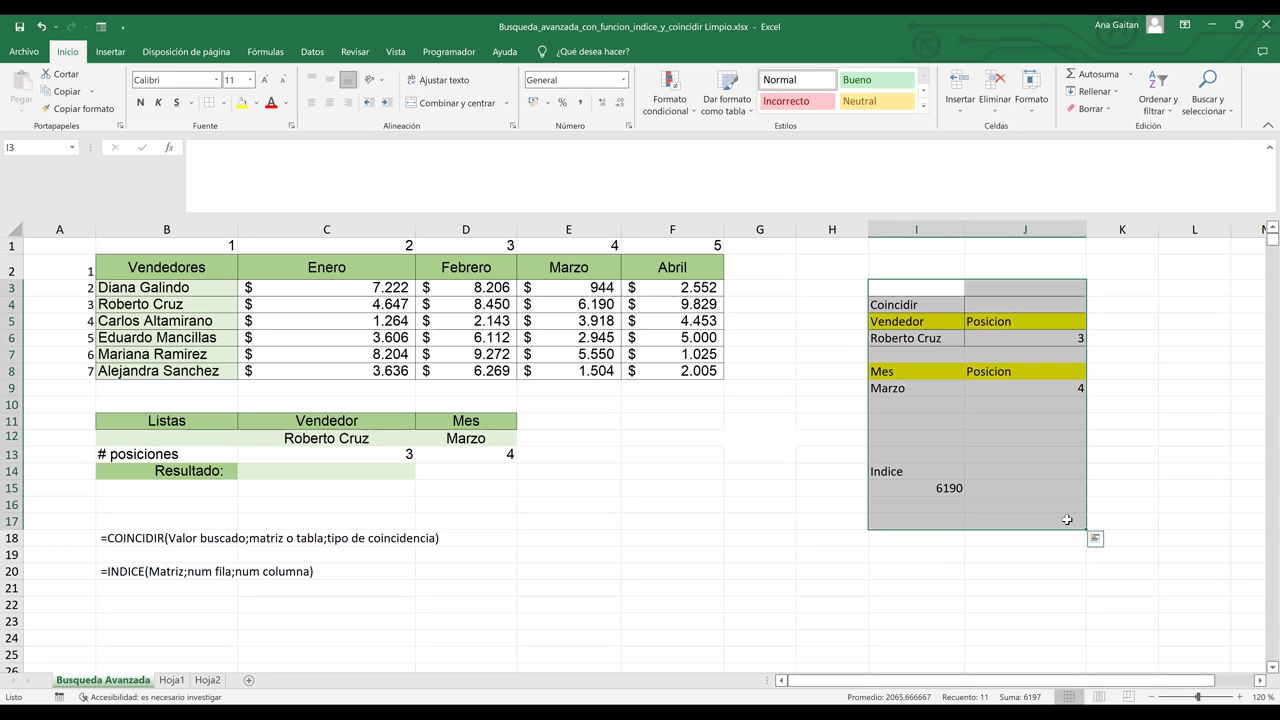
left_click(505, 354)
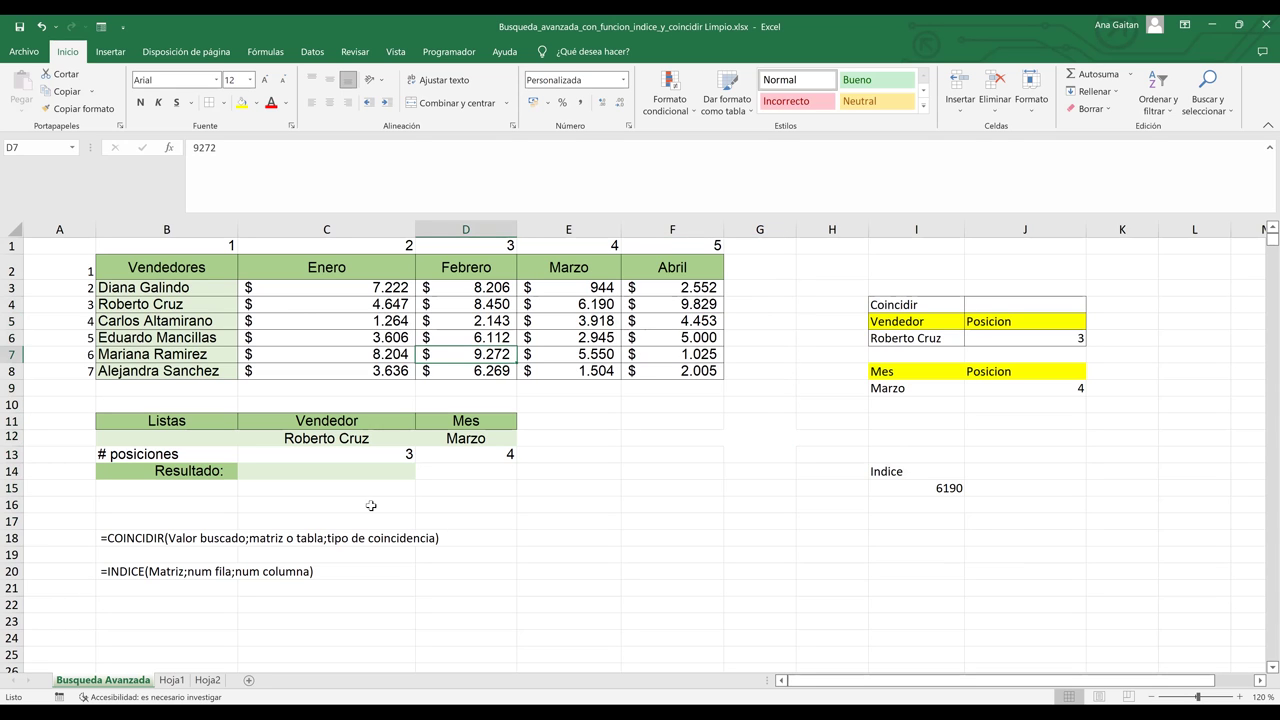
left_click(331, 475)
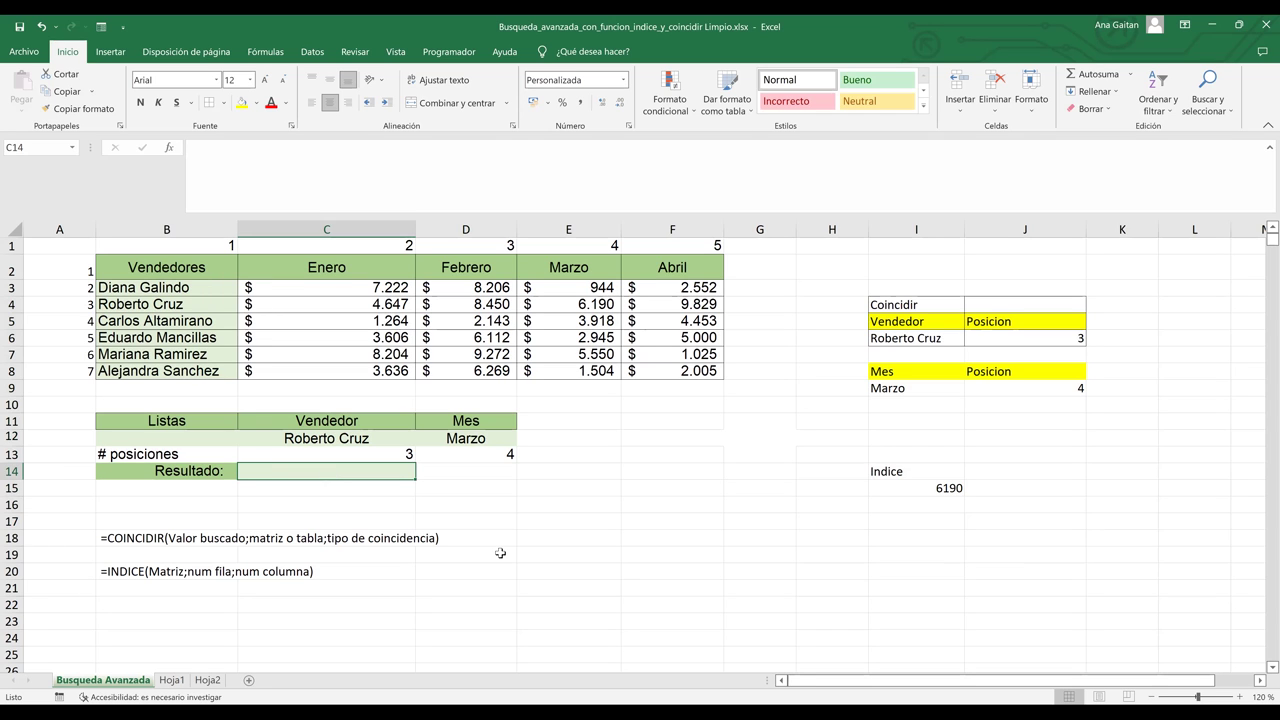
left_click(326, 440)
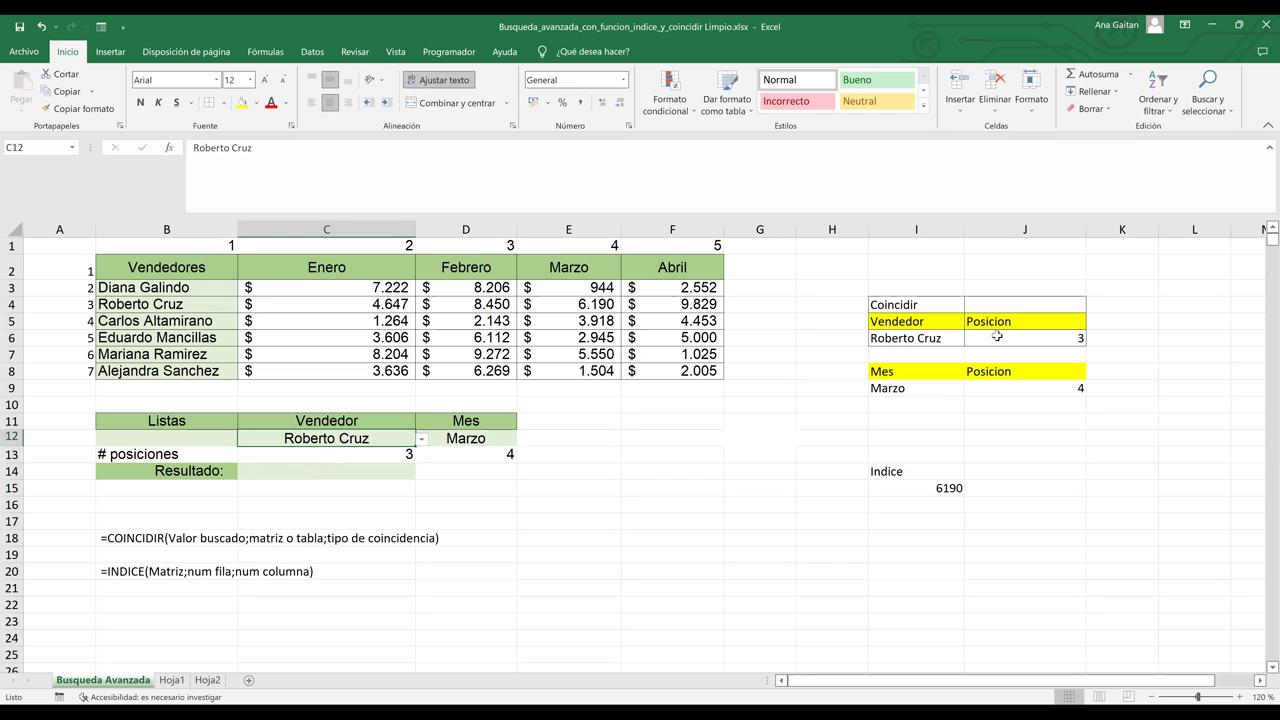
left_click(1038, 339)
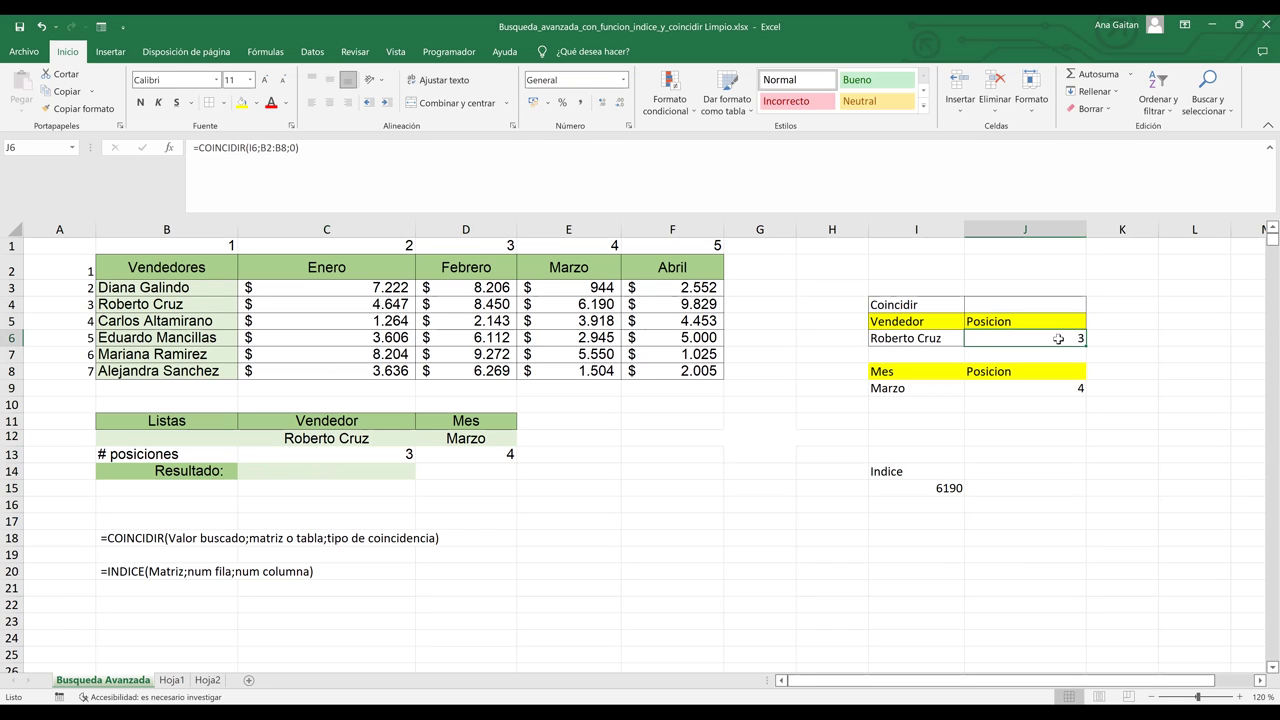
left_click(932, 339)
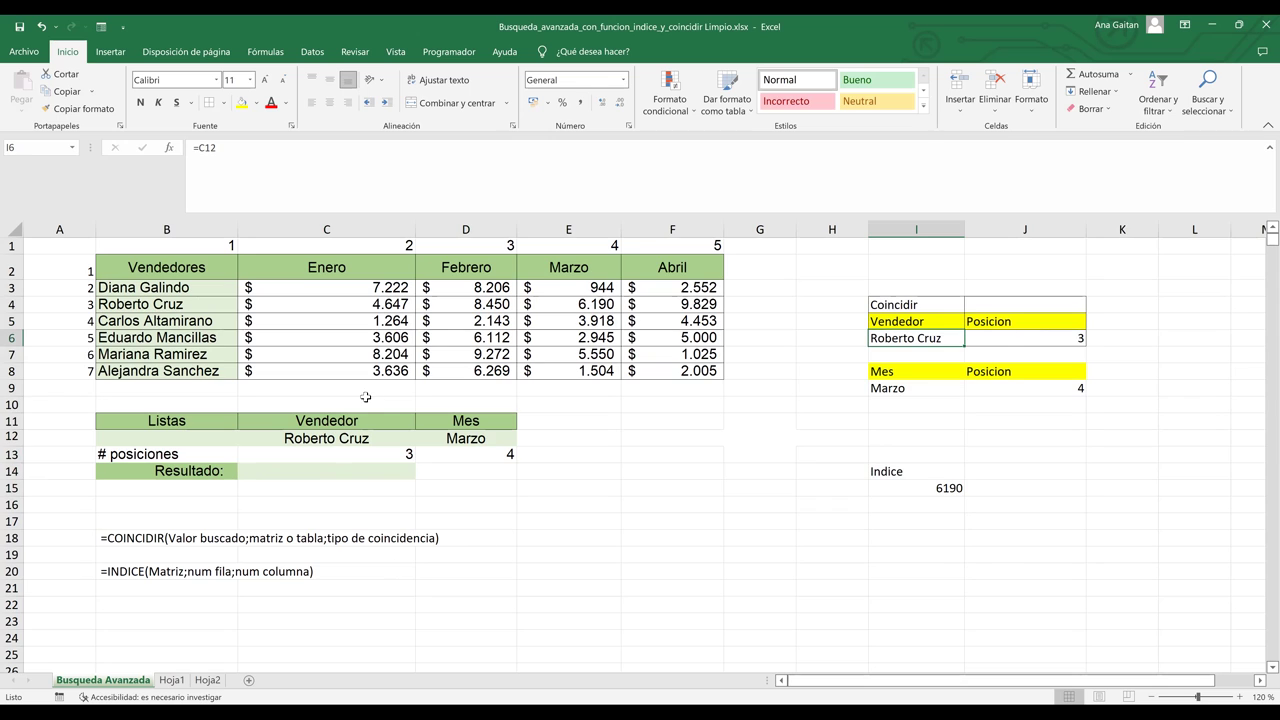
- Start an INDICE formula in the Resultado cell C14 with the whole table B2:F8 as its matrix
left_click(336, 475)
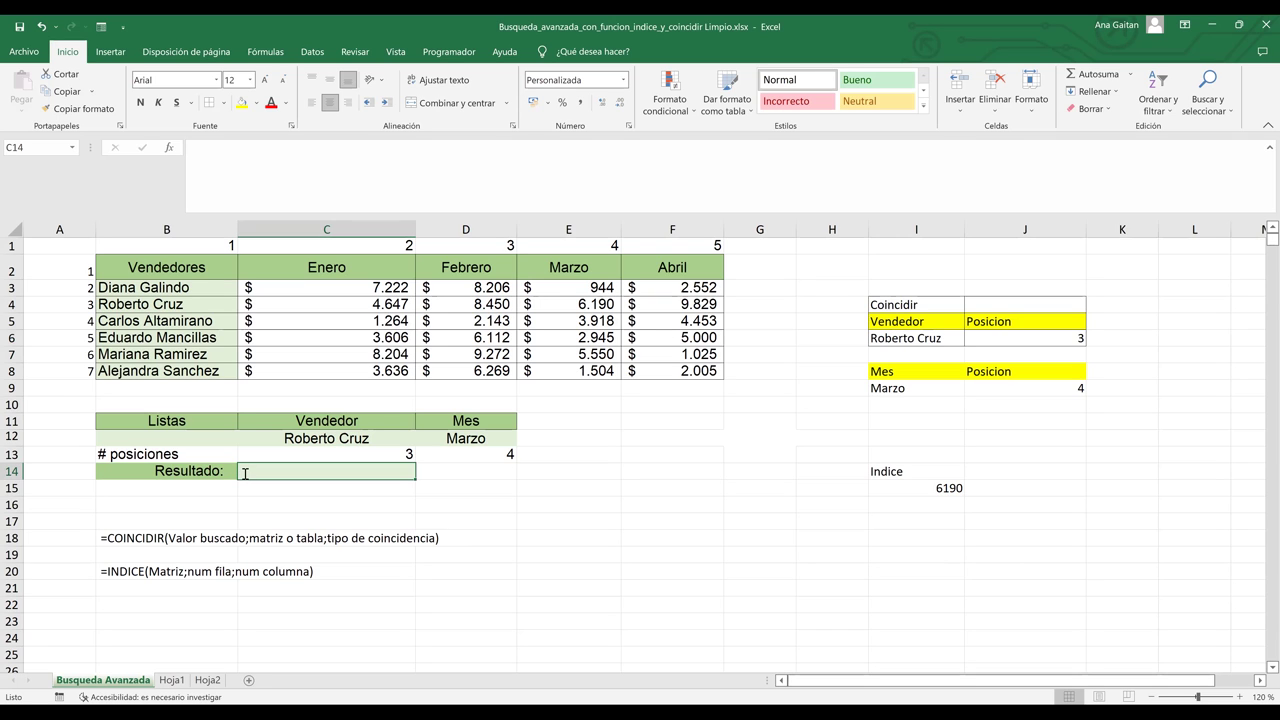
type("=")
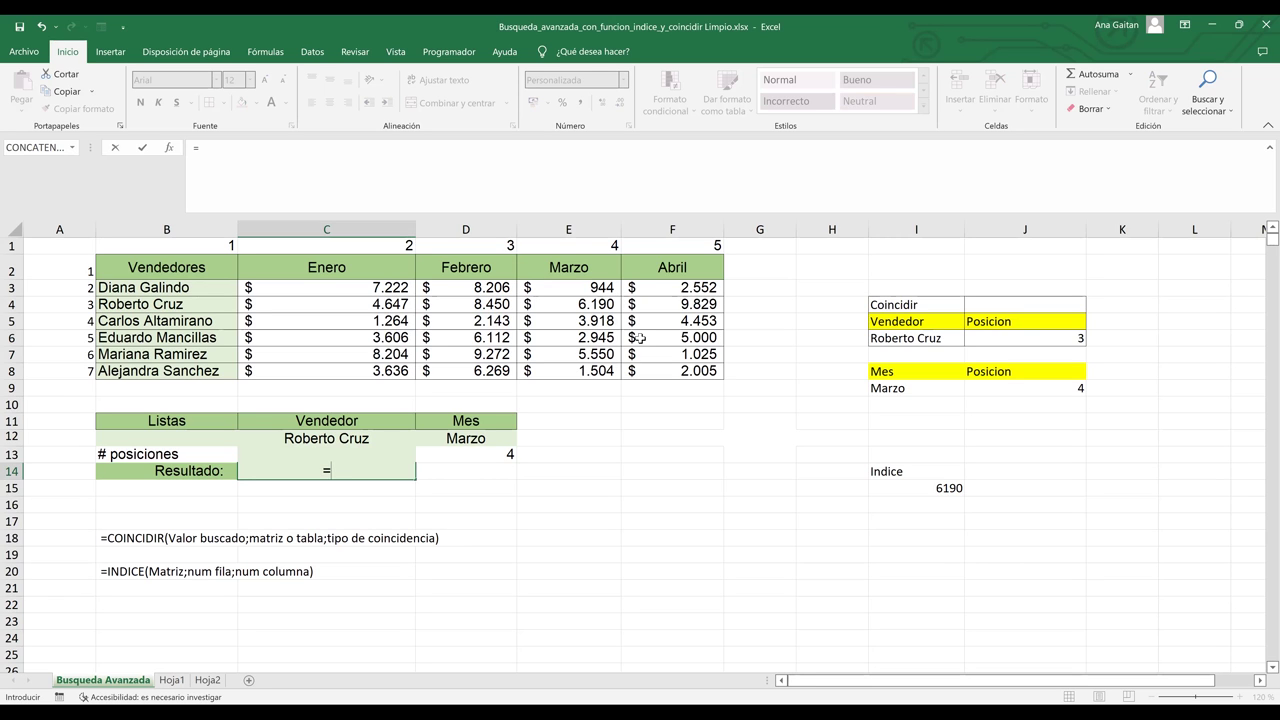
type("In")
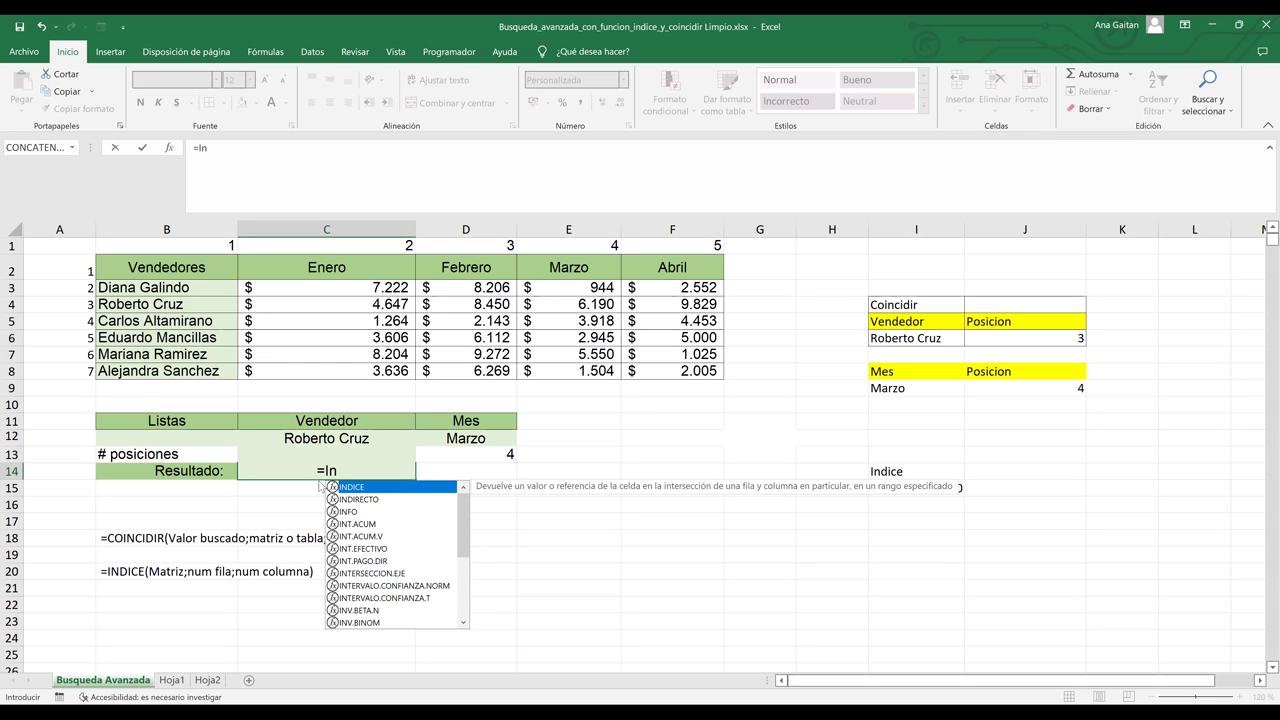
type("dice")
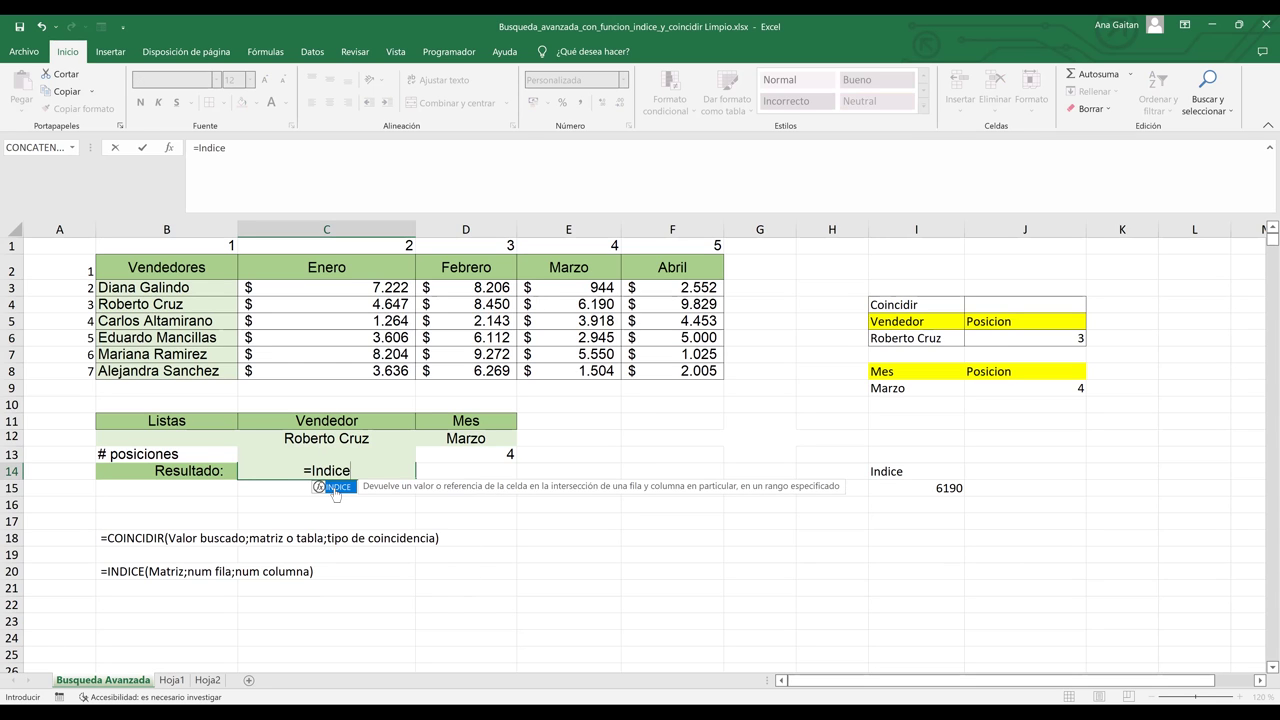
double_click(337, 488)
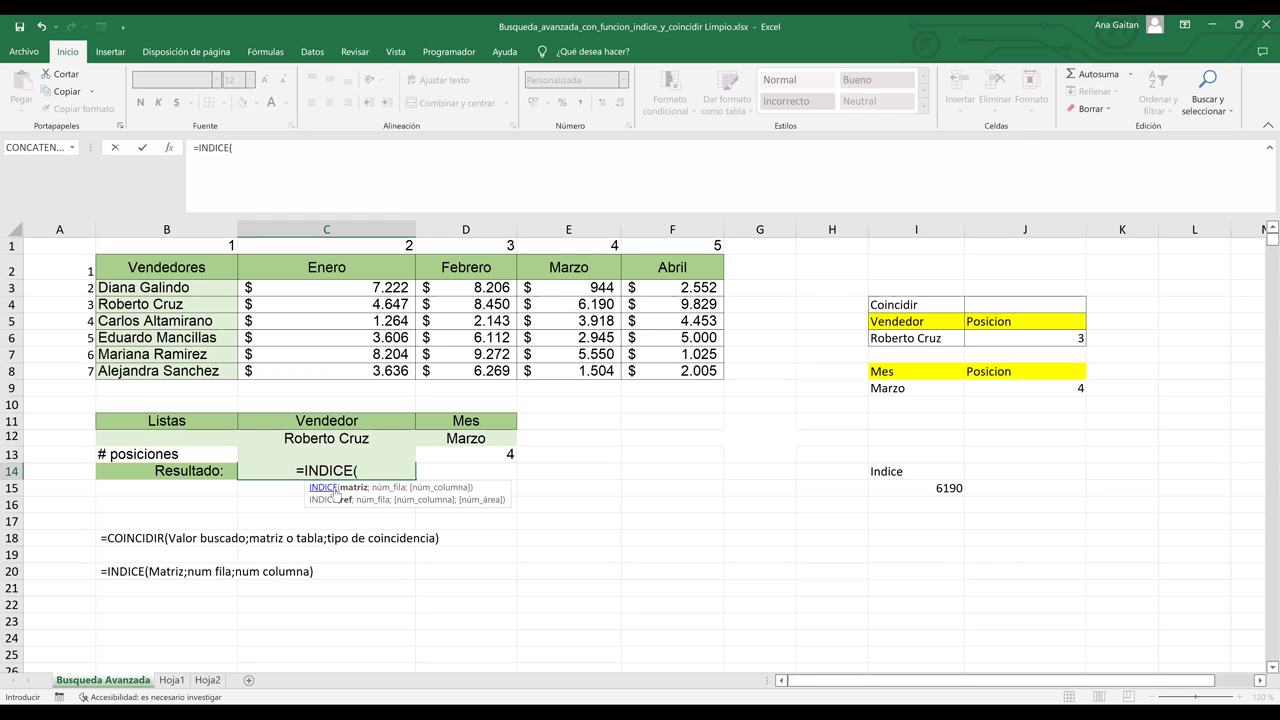
left_click(167, 270)
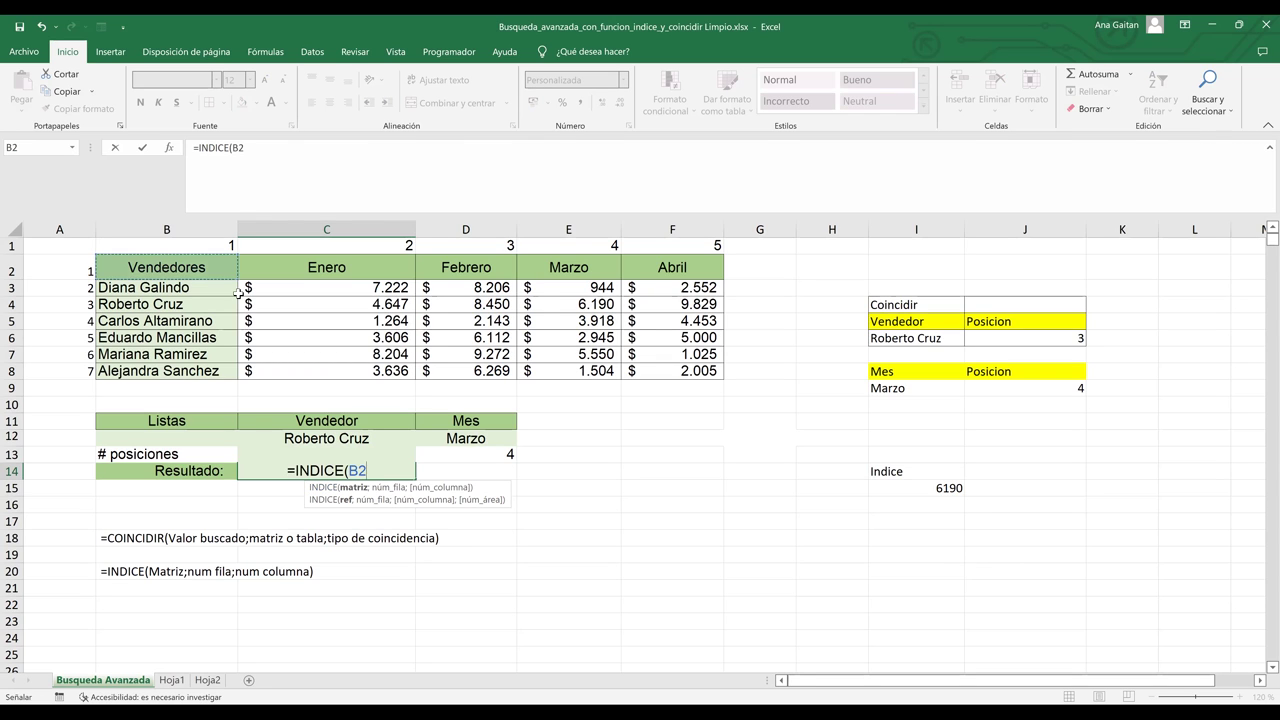
left_click(675, 370, "shift")
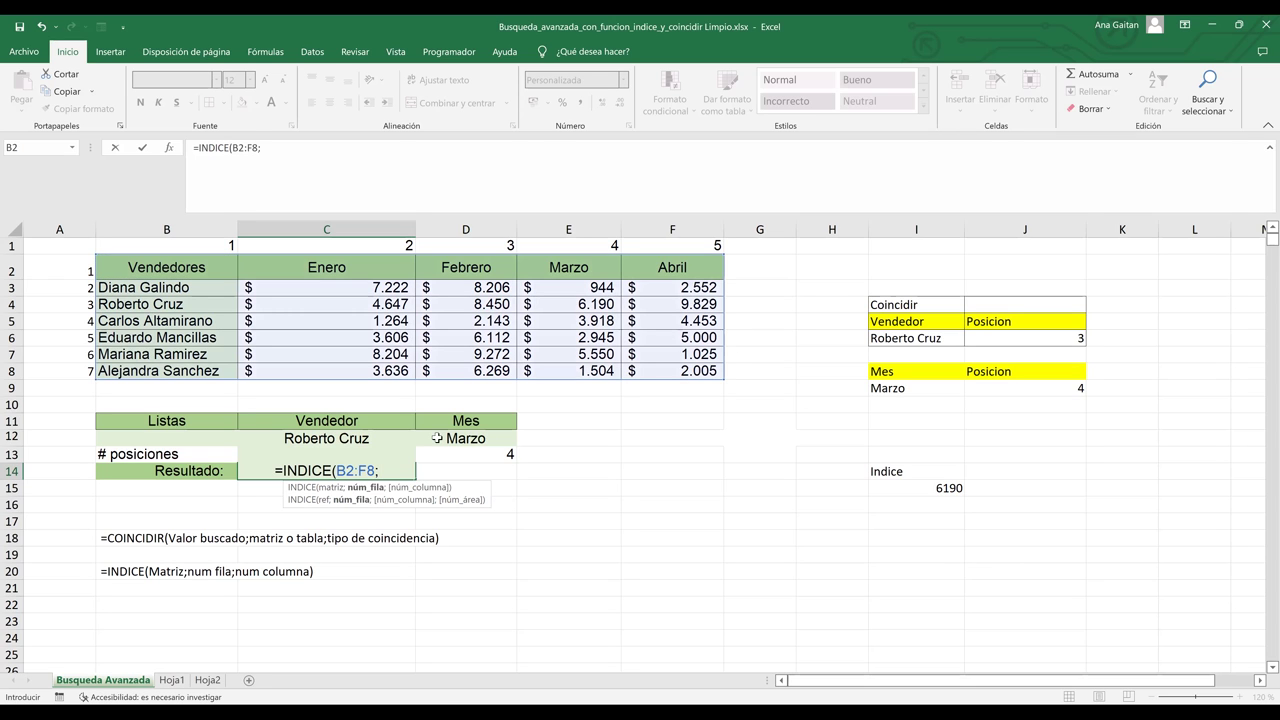
type(";")
- Nest COINCIDIR(C12;B2:B8;0) as the row argument of the INDICE formula in C14, using an exact match
type("coin")
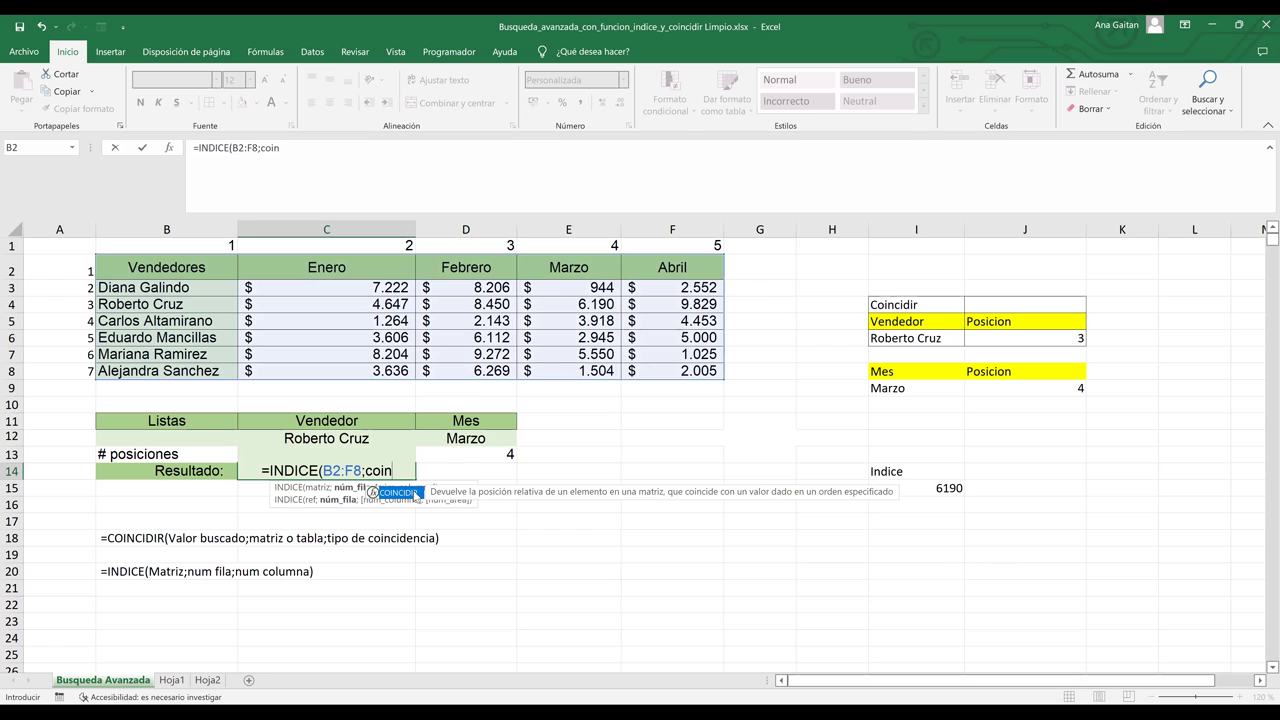
double_click(416, 493)
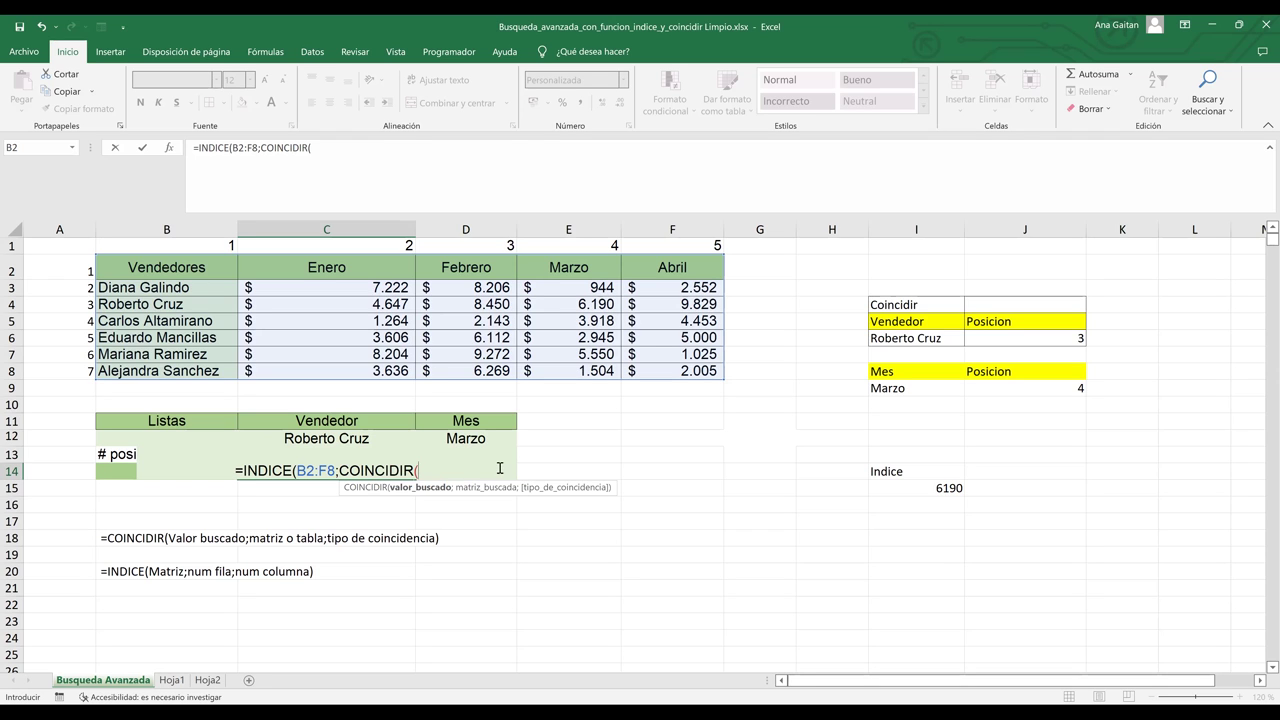
left_click(378, 446)
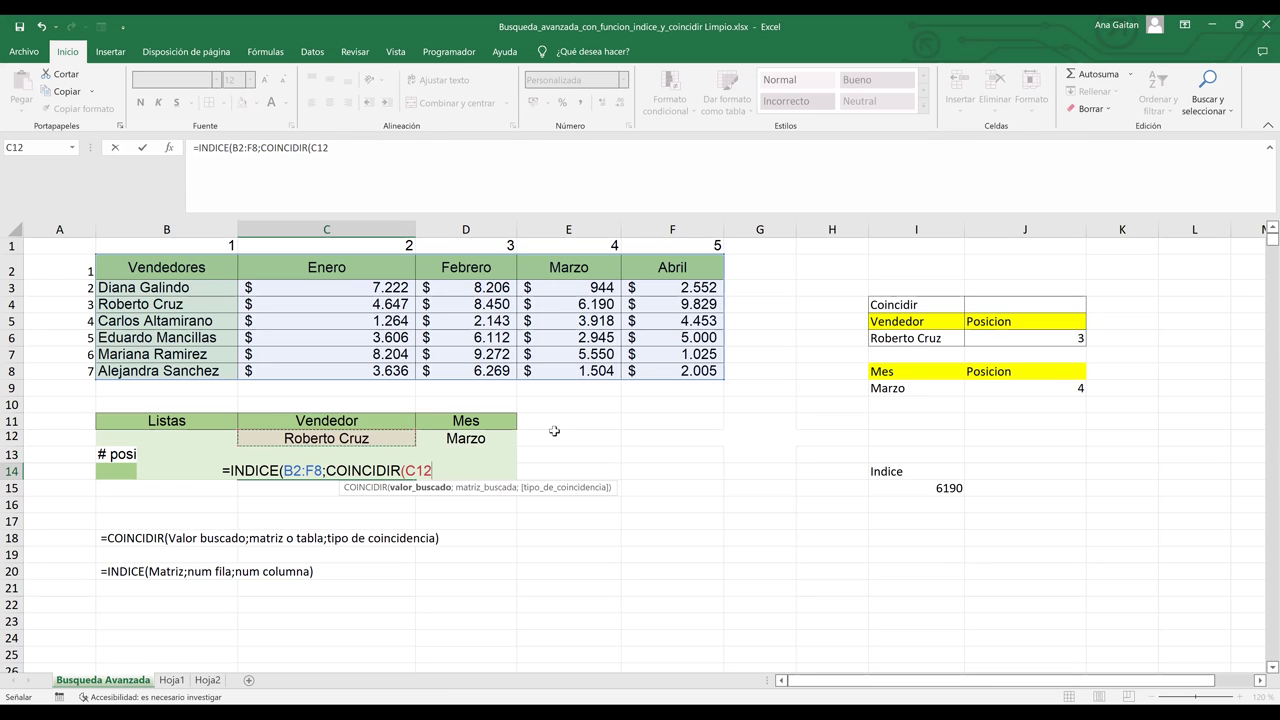
type(";")
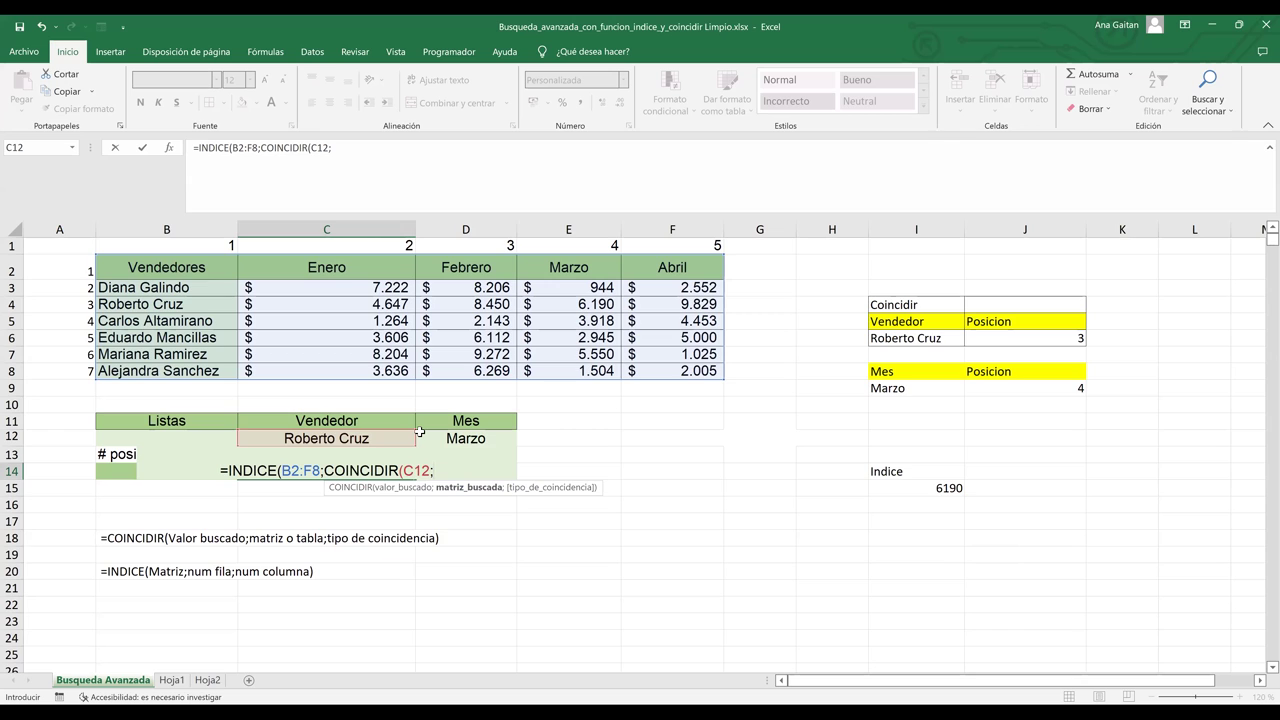
left_click(200, 269)
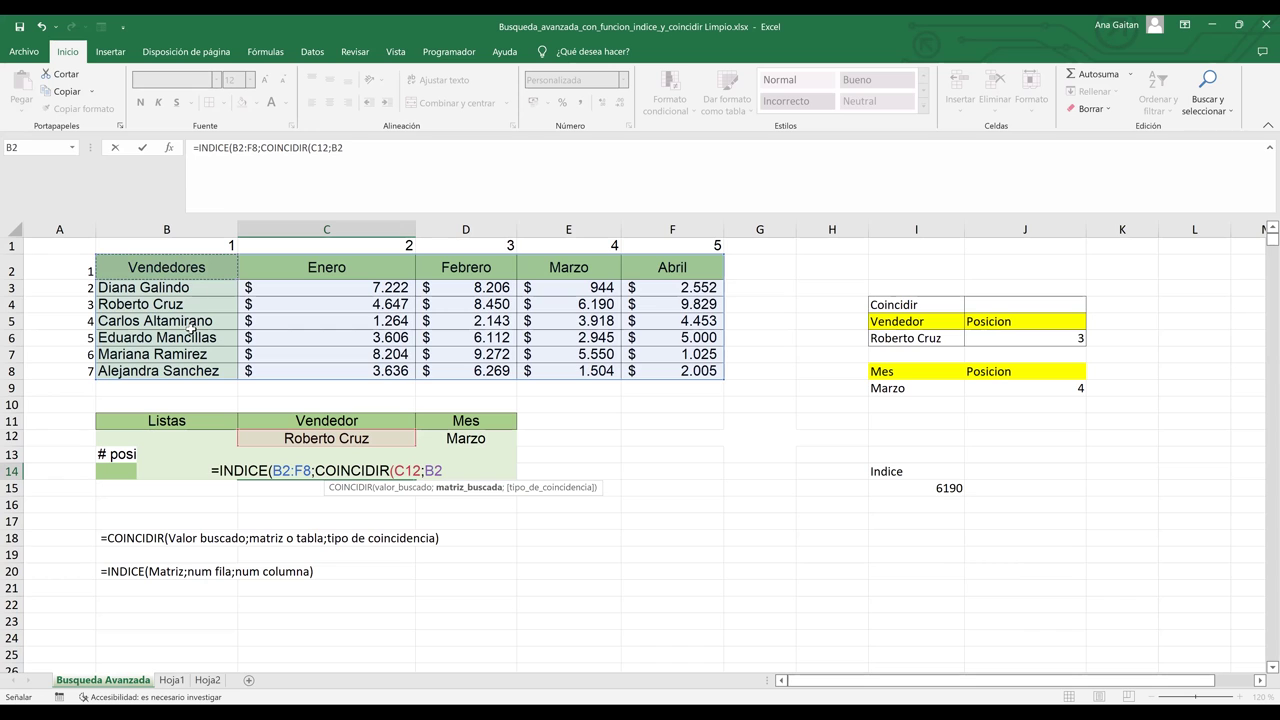
left_click(193, 381, "shift")
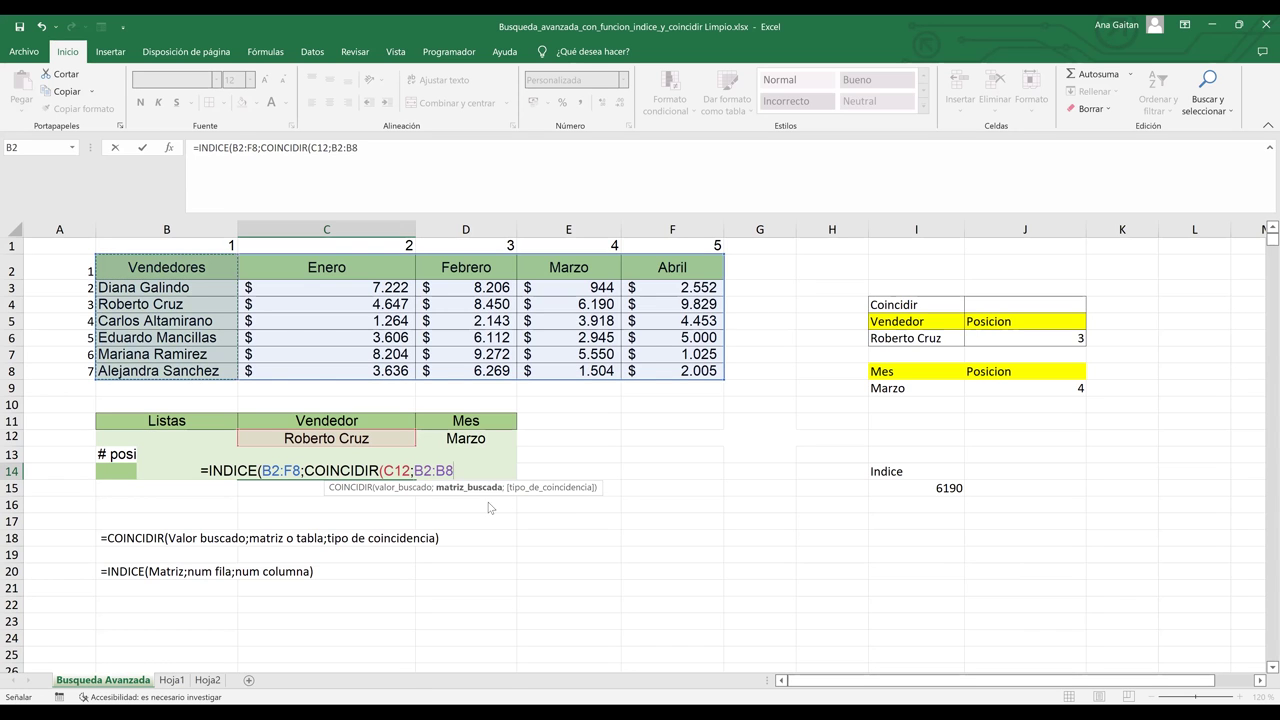
type(";")
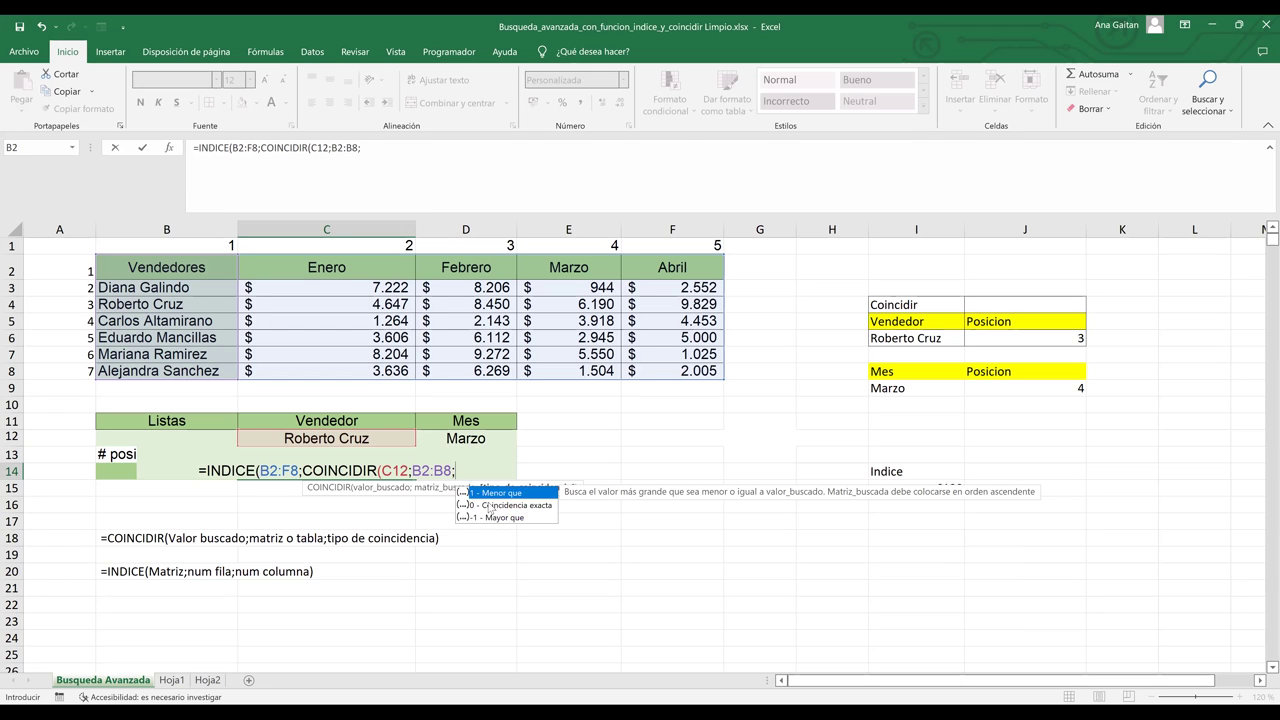
type("0")
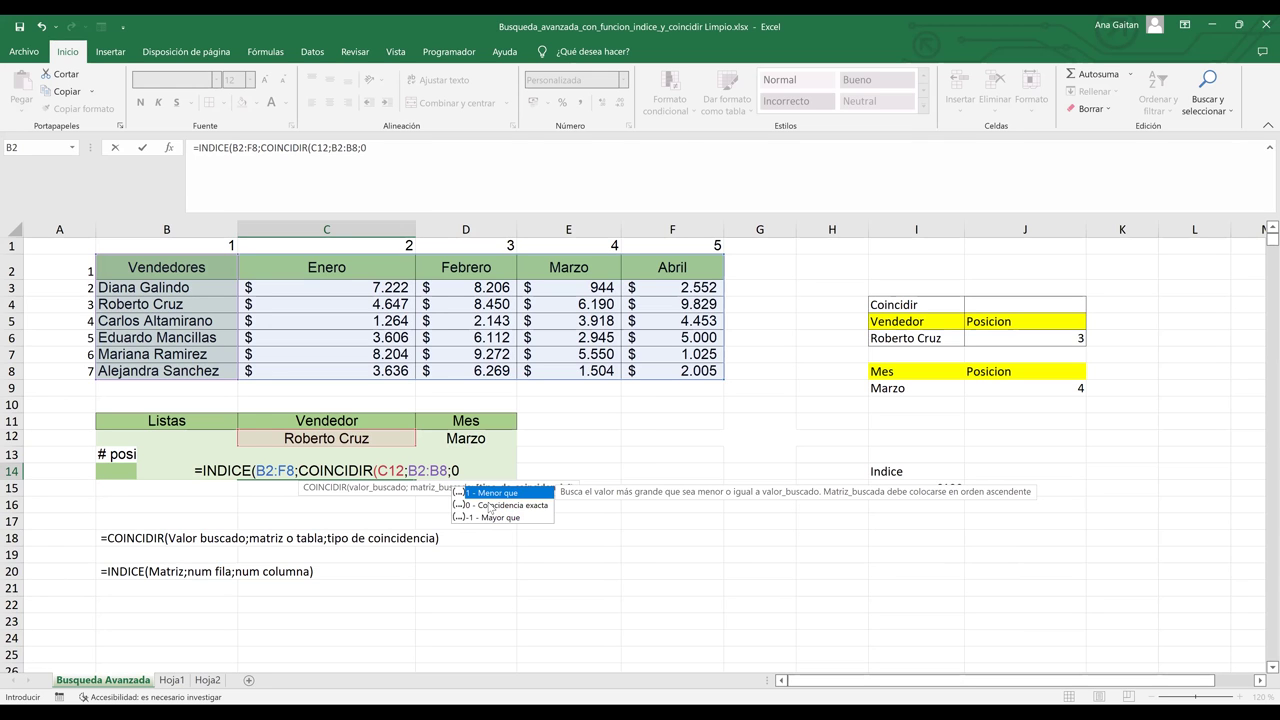
type(")")
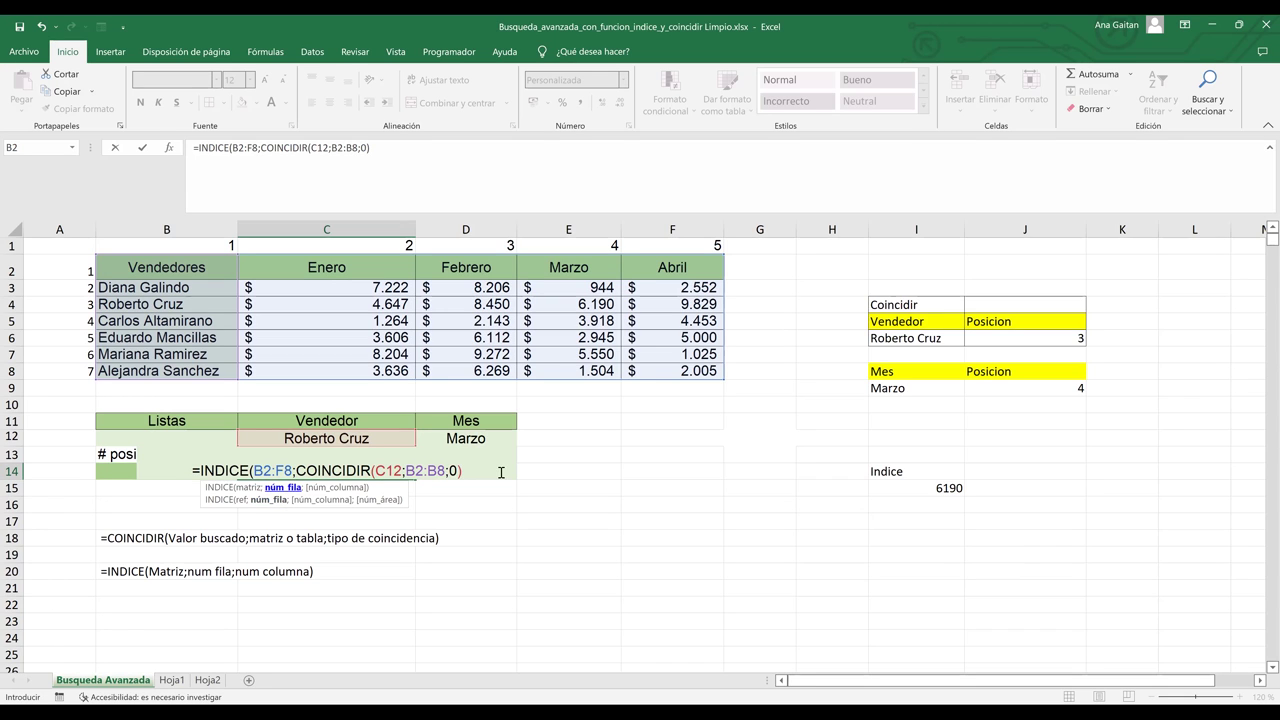
- Add a second COINCIDIR as the column argument, looking up D12 in the month headers C2:F2
type(";")
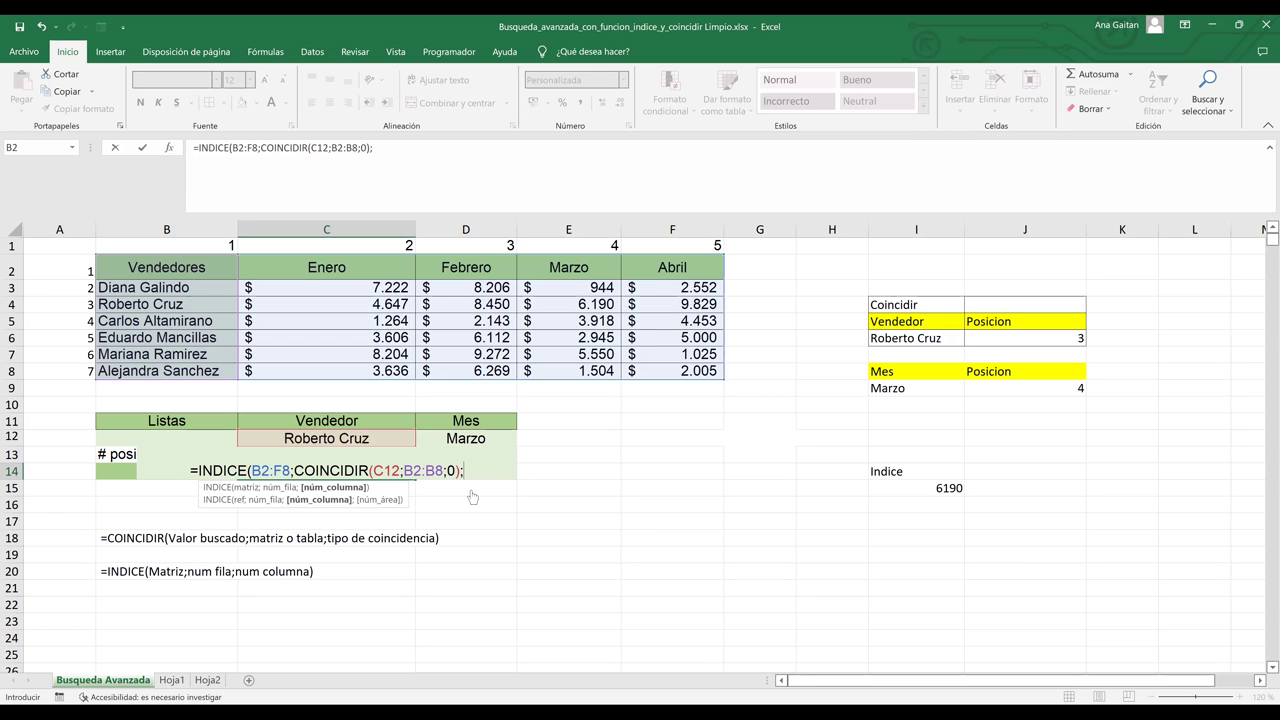
type("COINCIDIR(")
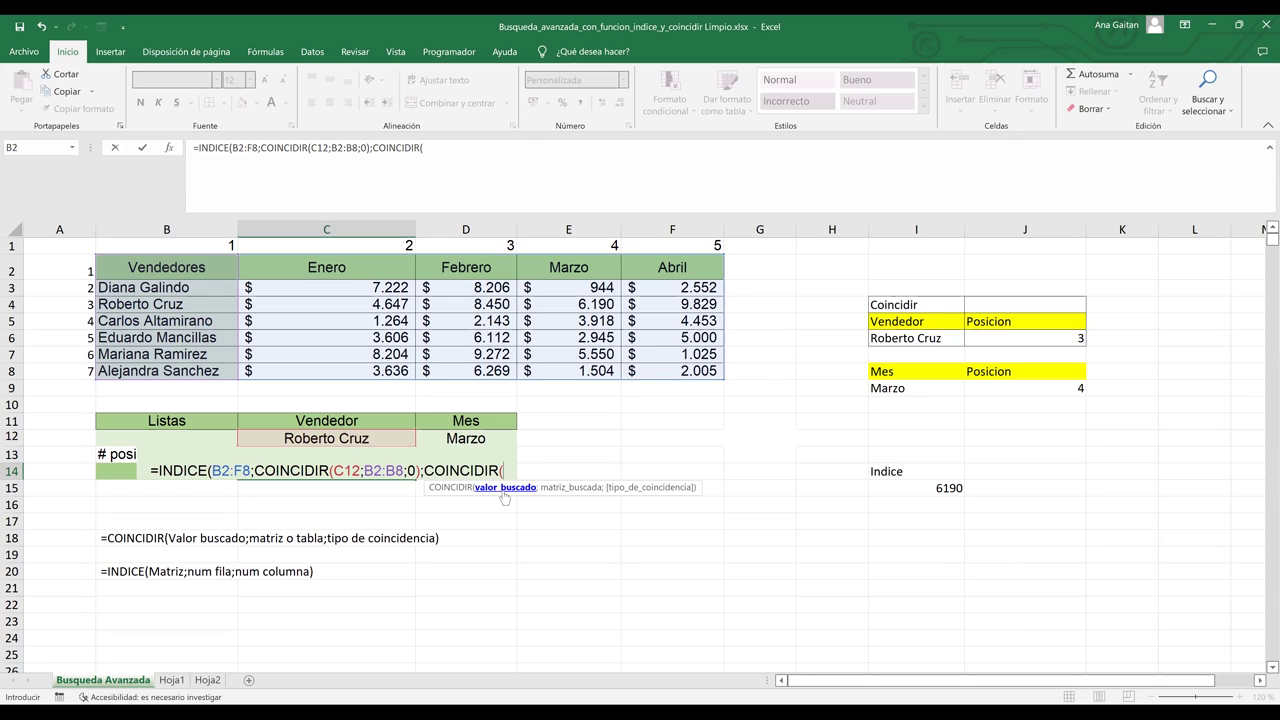
left_click(480, 440)
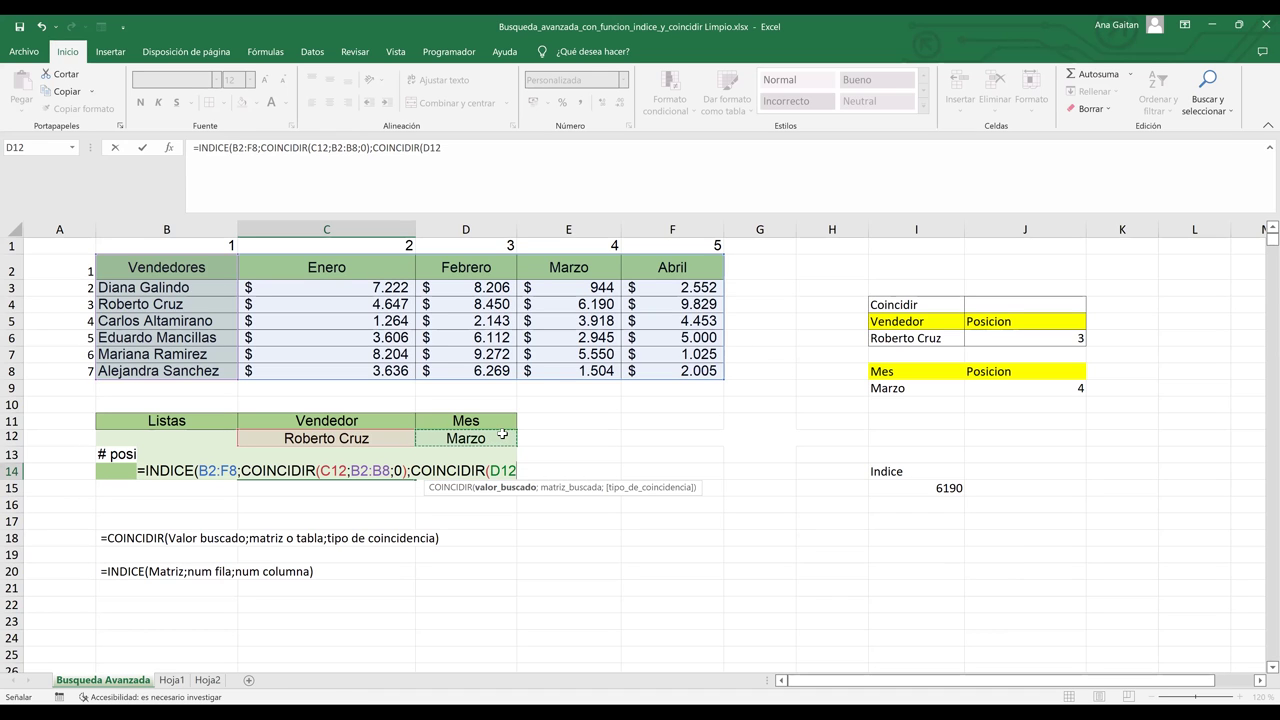
type(";")
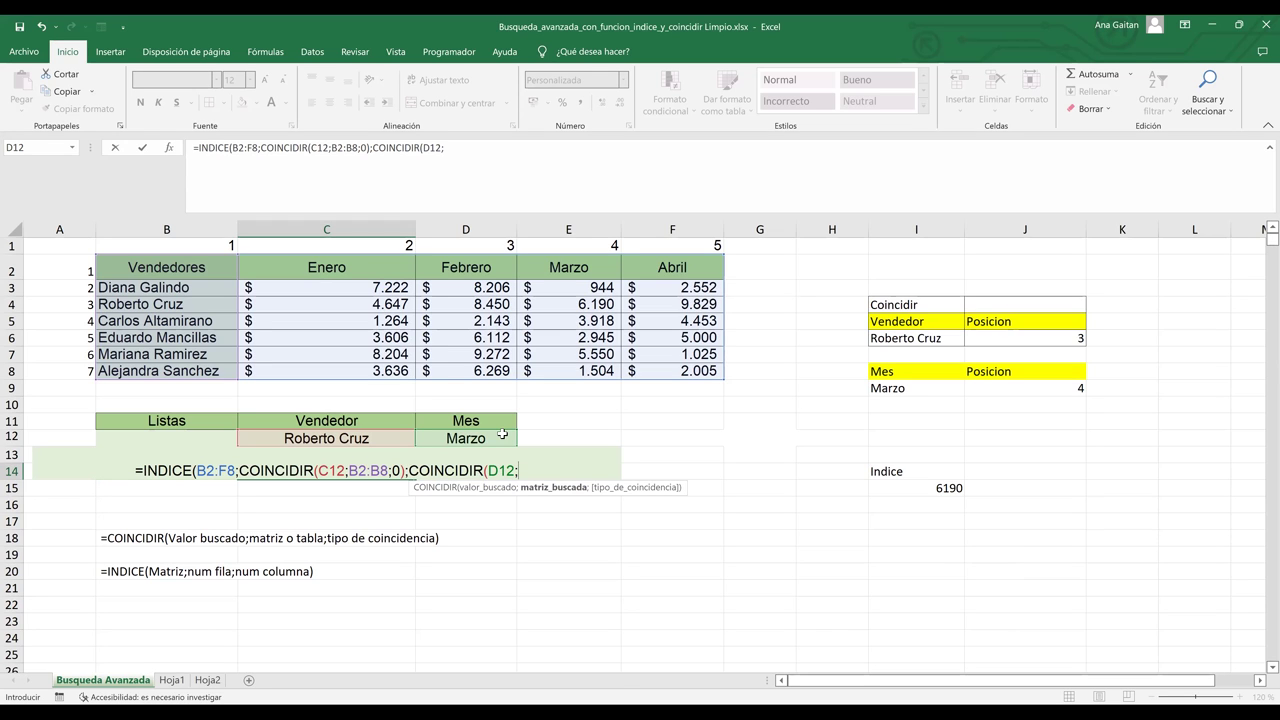
left_click(194, 267)
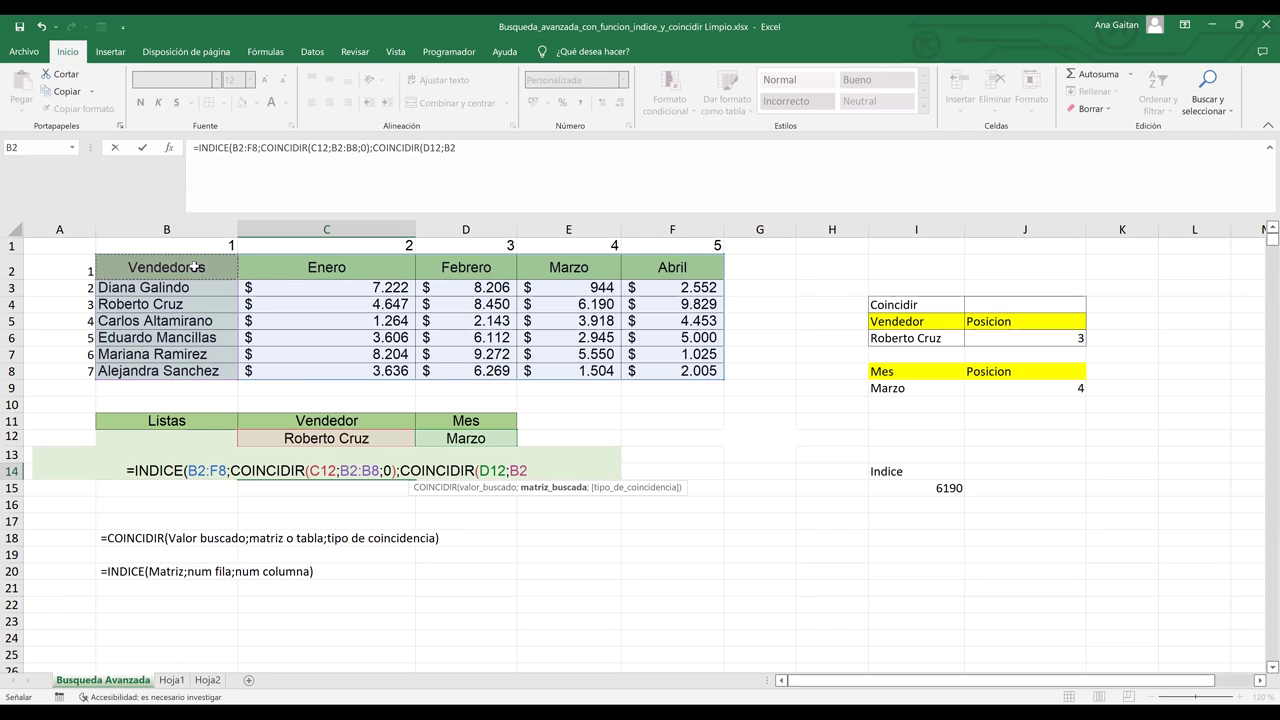
left_click(705, 259, "shift")
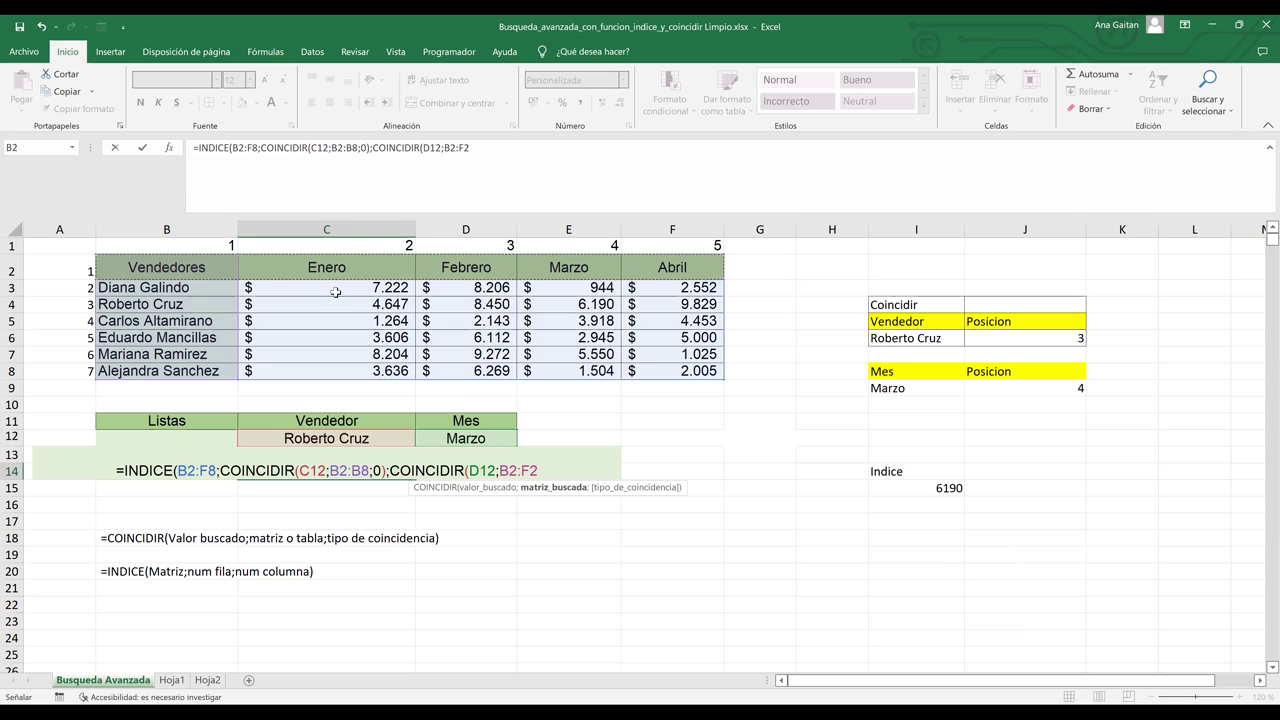
left_click(309, 267)
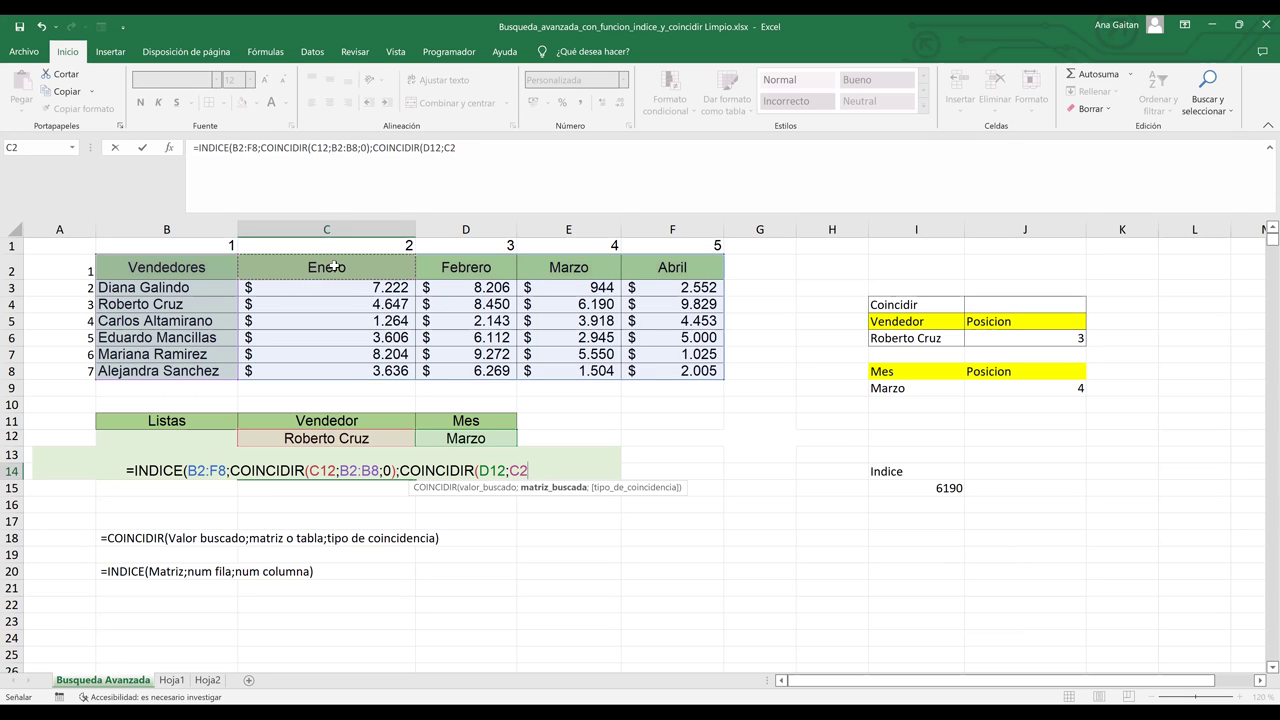
left_click(661, 267, "shift")
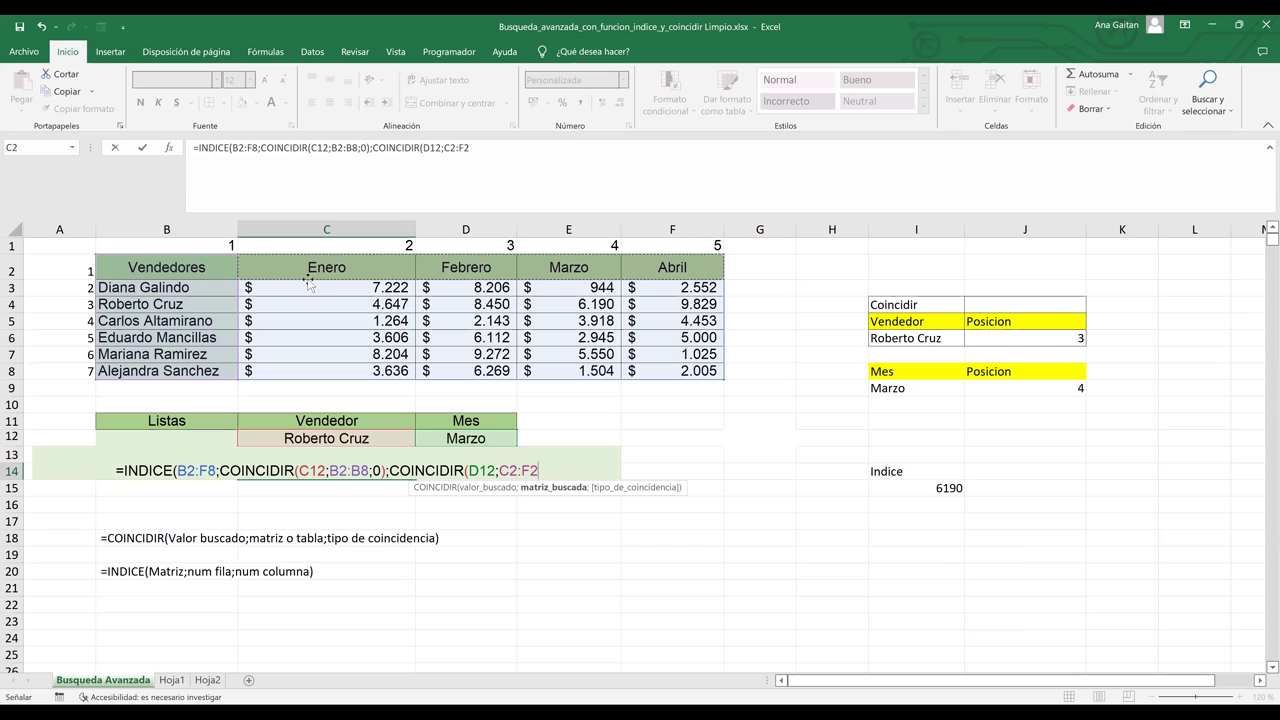
- Set the second COINCIDIR to exact match with 0, close both functions and enter the formula in C14
type(";")
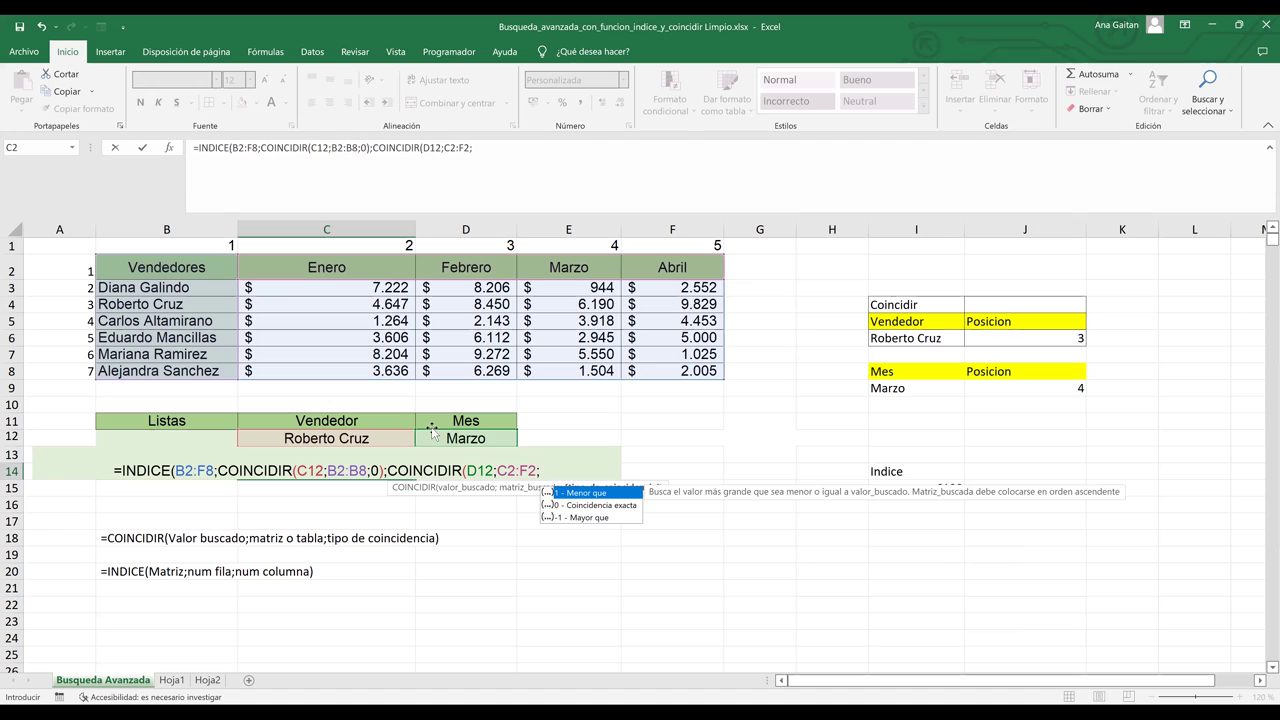
type("0")
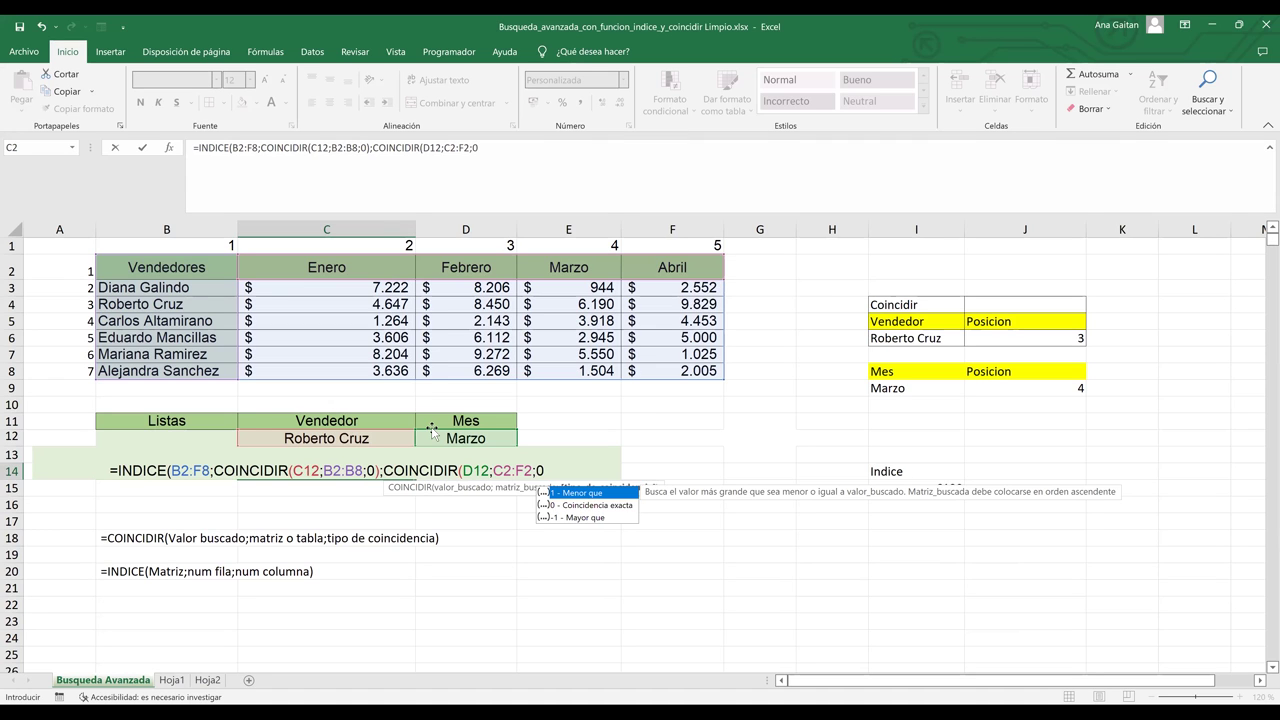
double_click(587, 504)
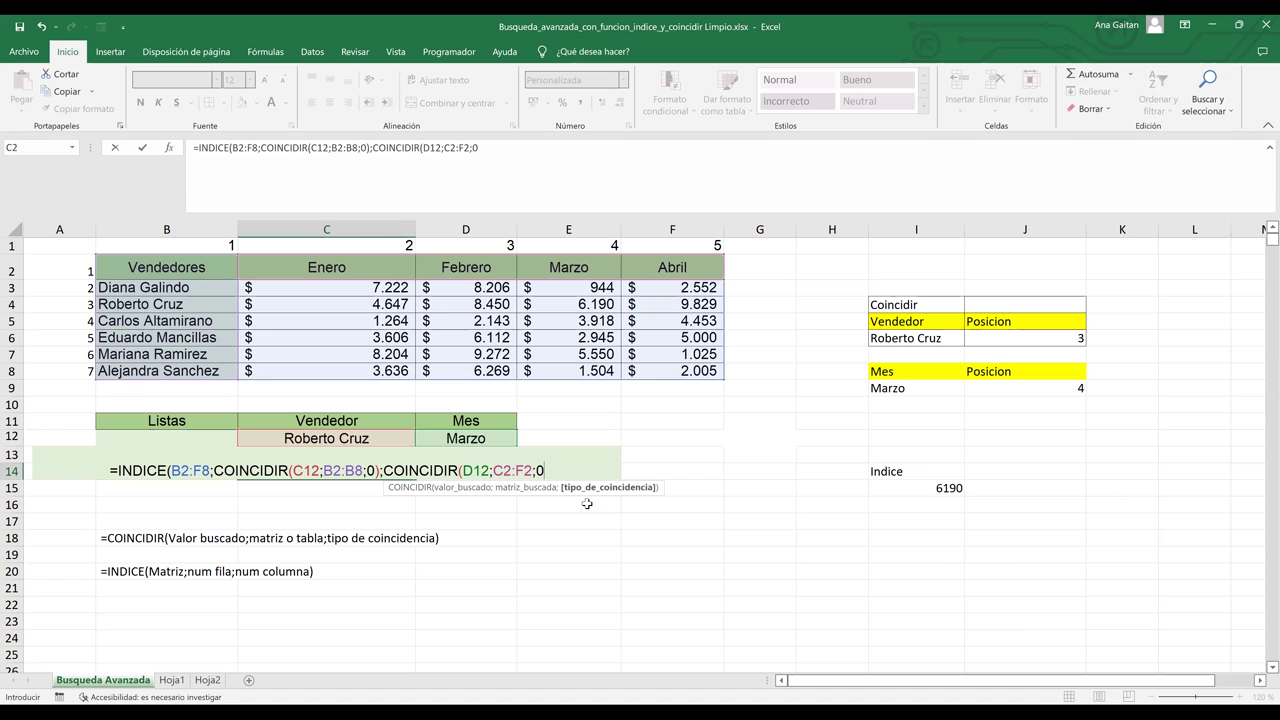
type(")")
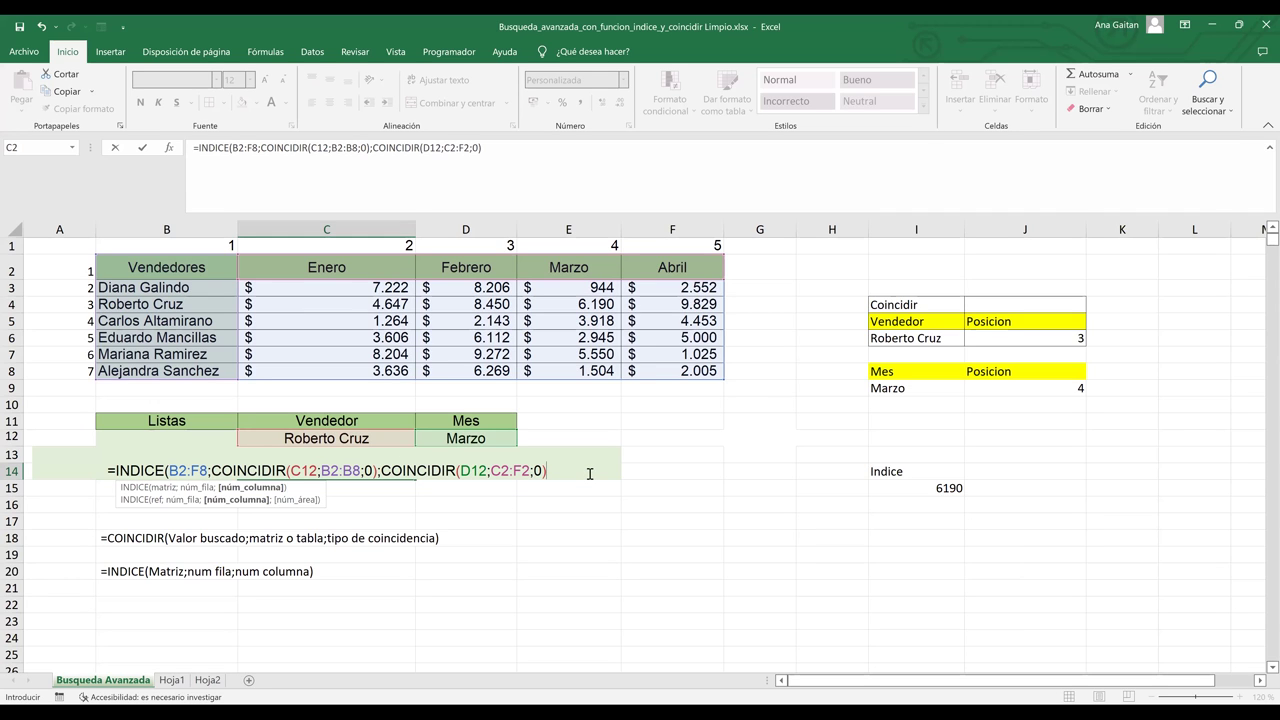
type(")")
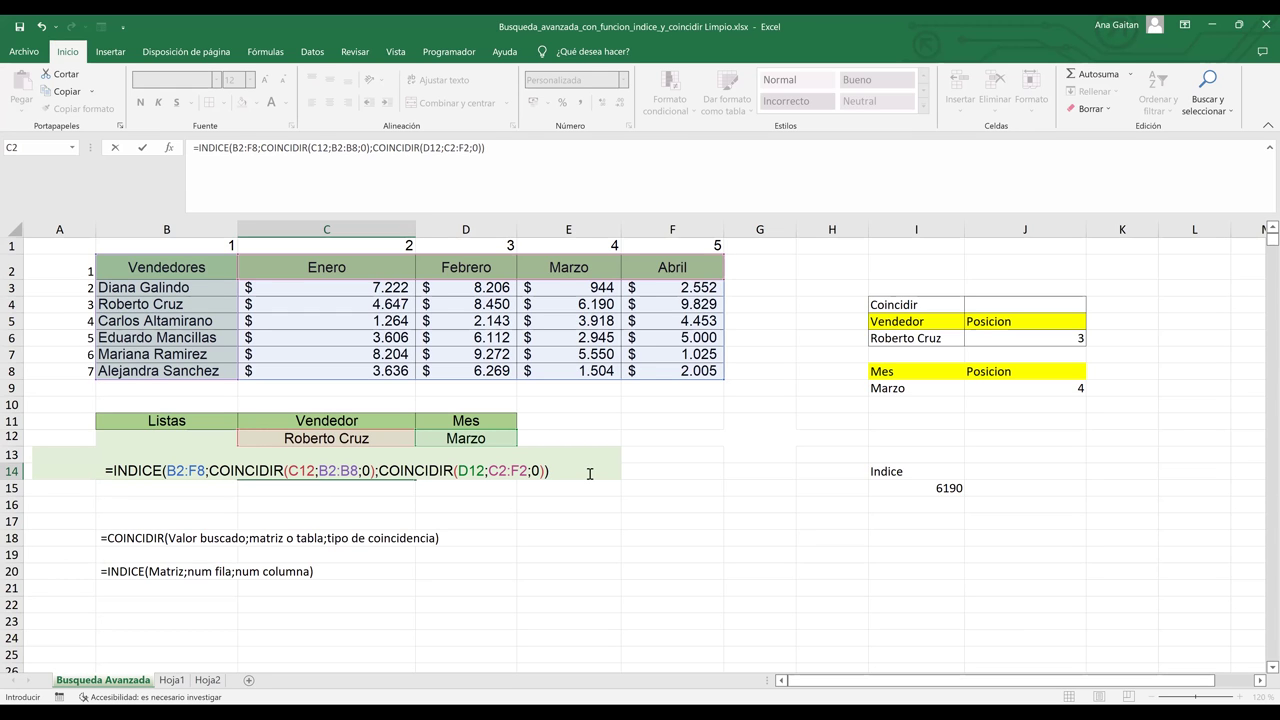
key("Return")
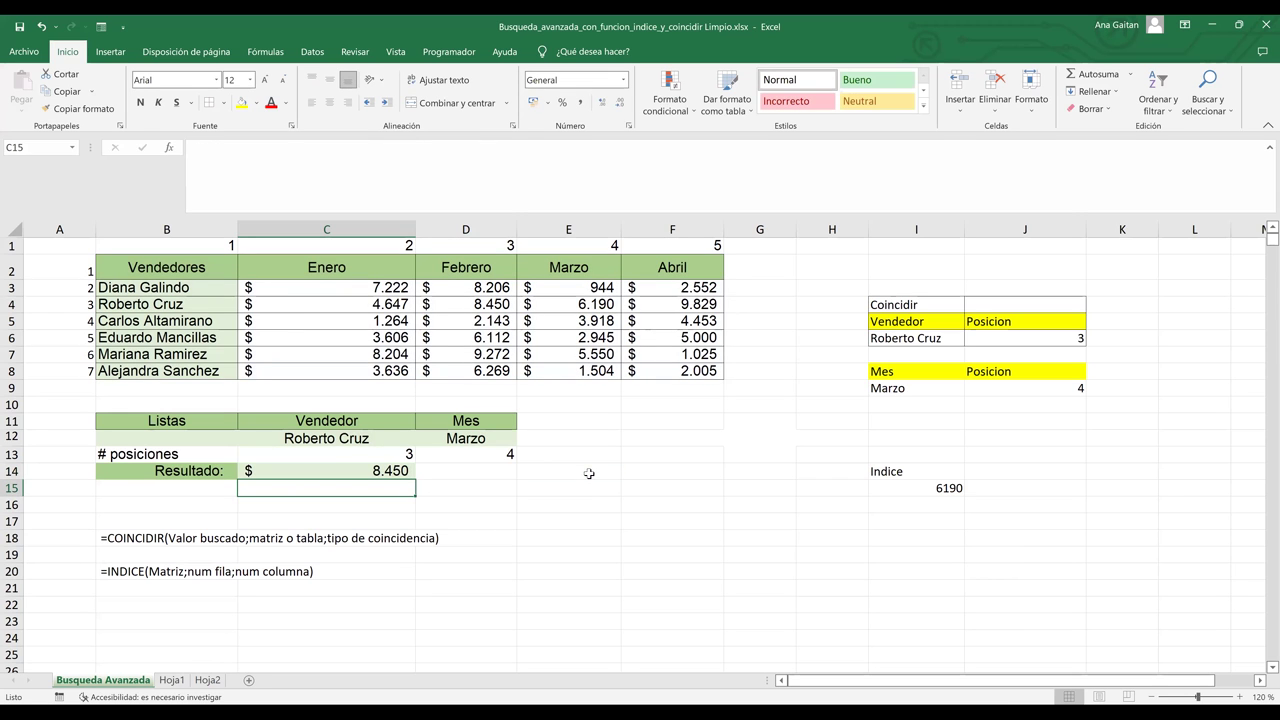
- Check the Resultado value against the table, using the seller in C12 and month in D12 and following row 4 from B4 to E4
left_click(358, 438)
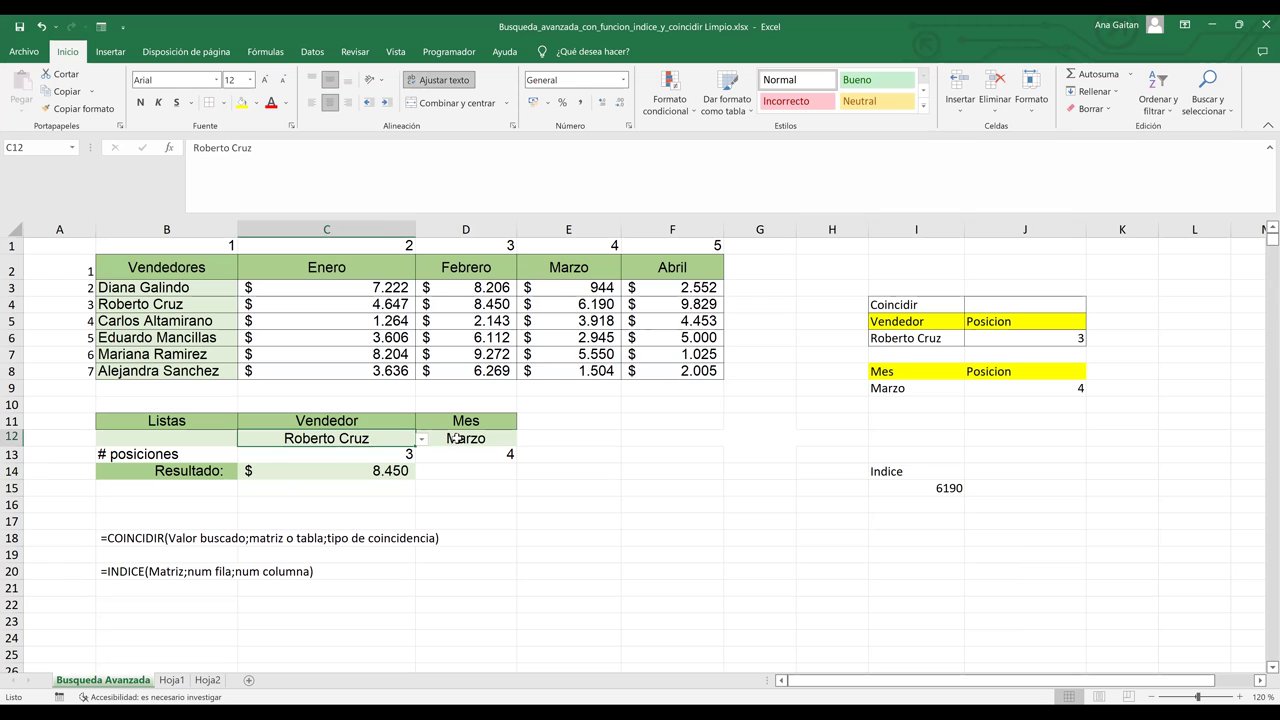
left_click(455, 438)
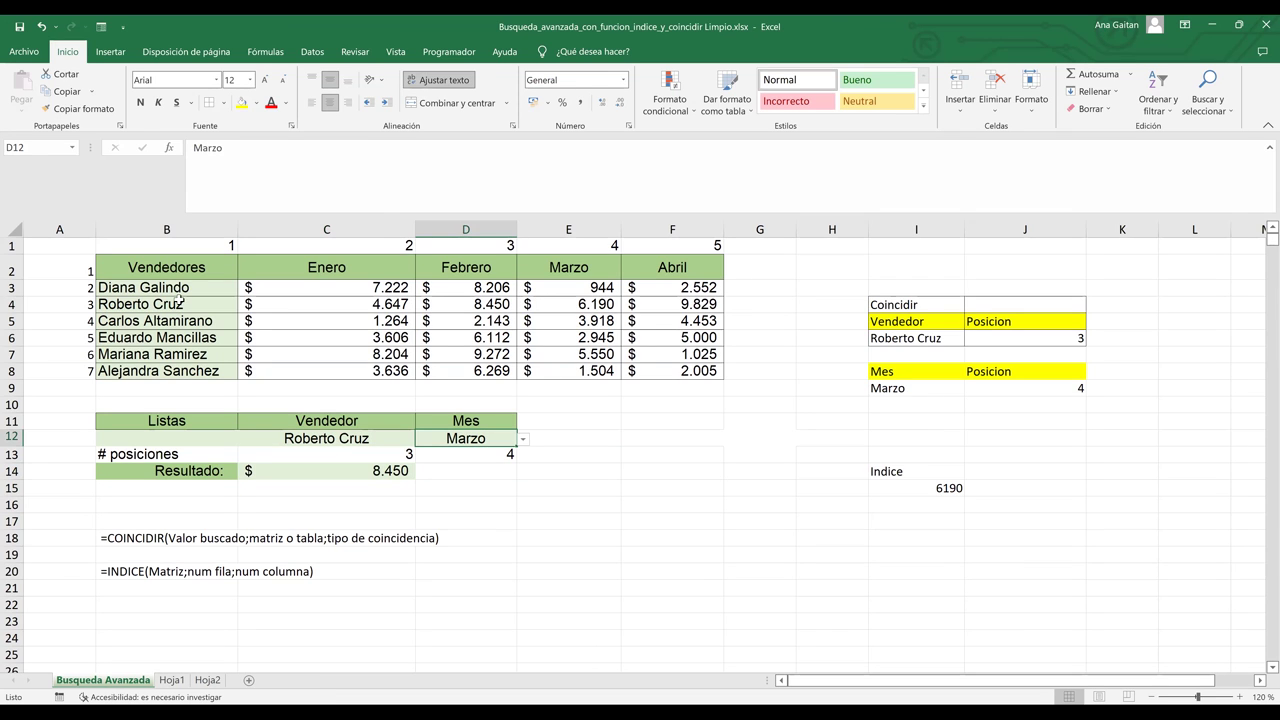
left_click(179, 302)
key("Right")
key("Right")
key("Right")
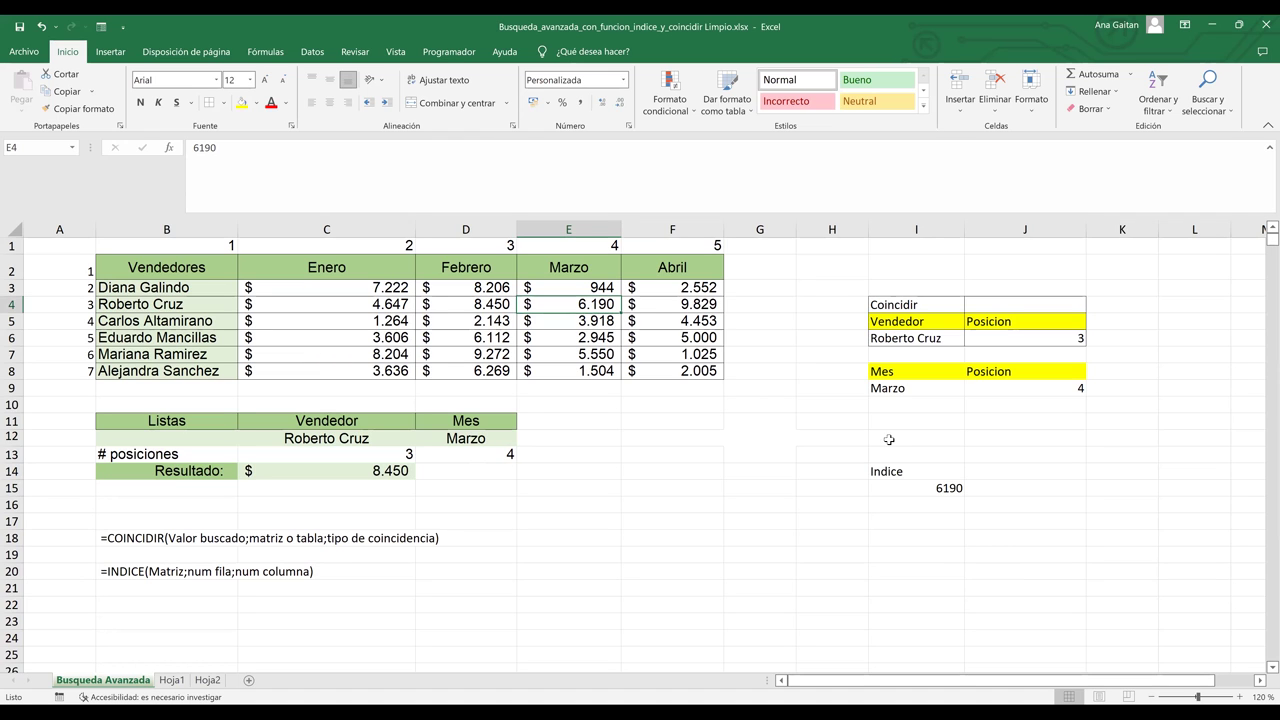
- Highlight the INDICE result in I15 with a yellow fill
left_click(933, 491)
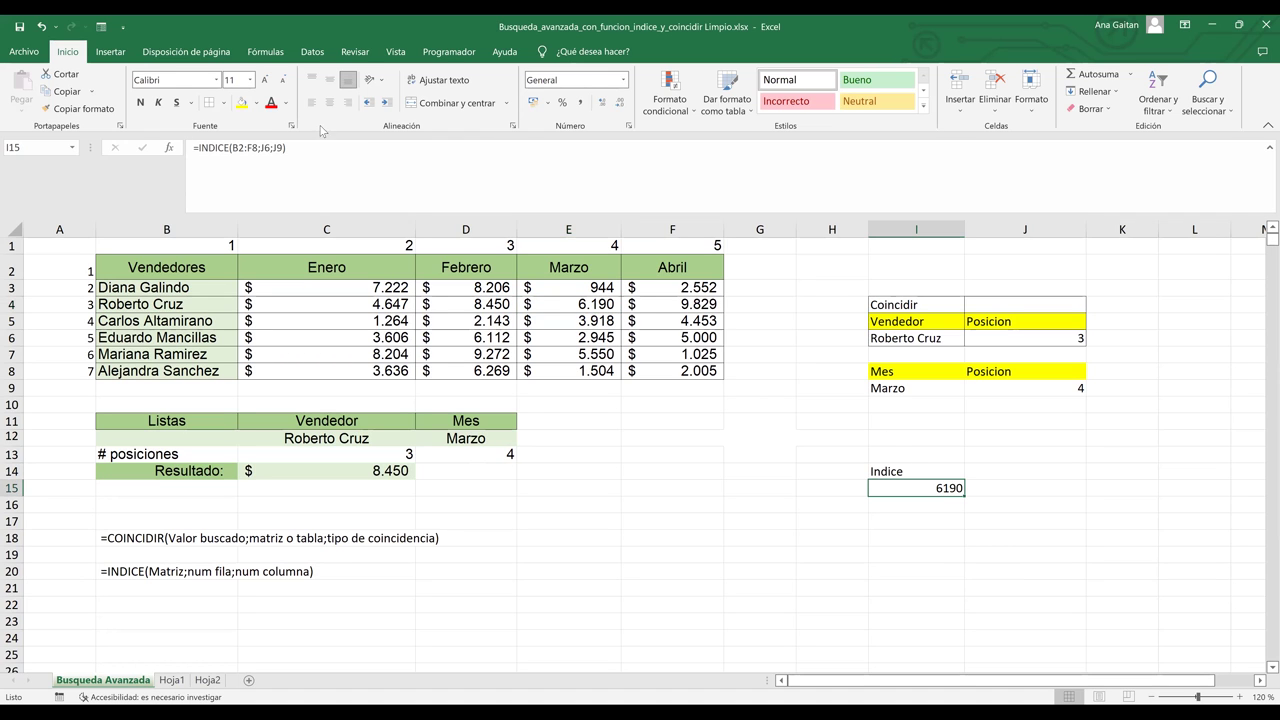
left_click(241, 102)
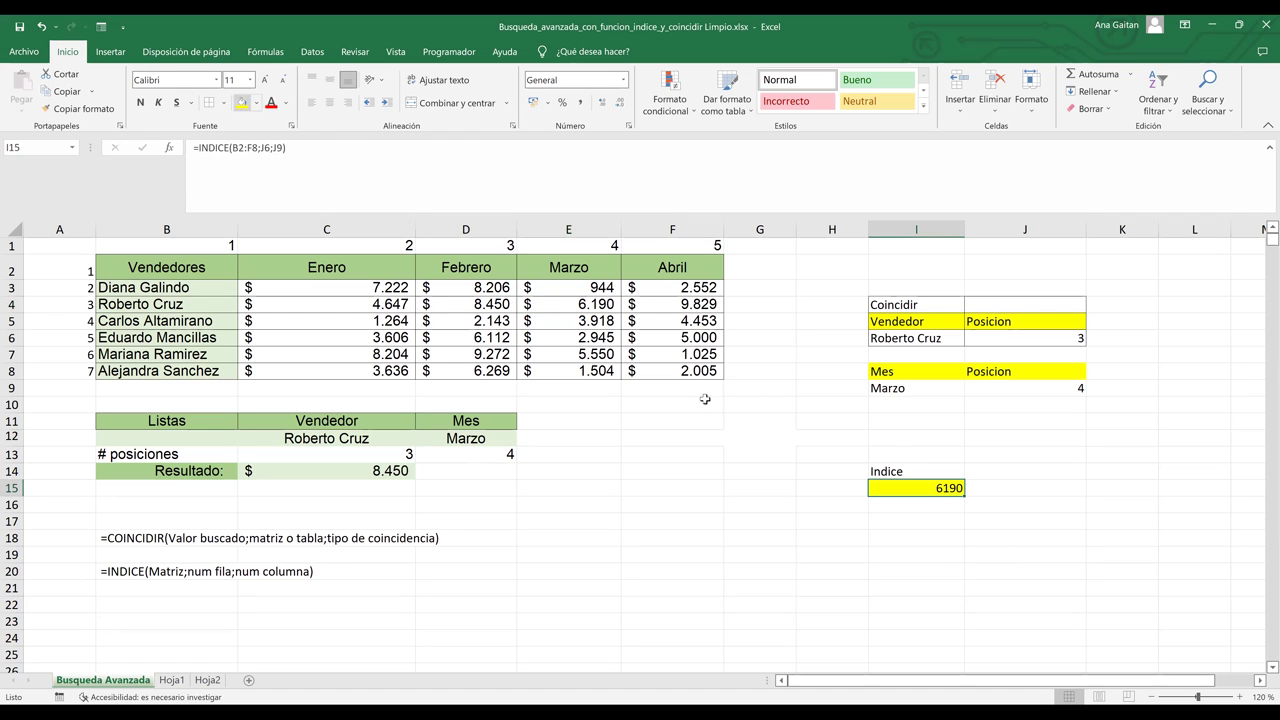
left_click(788, 473)
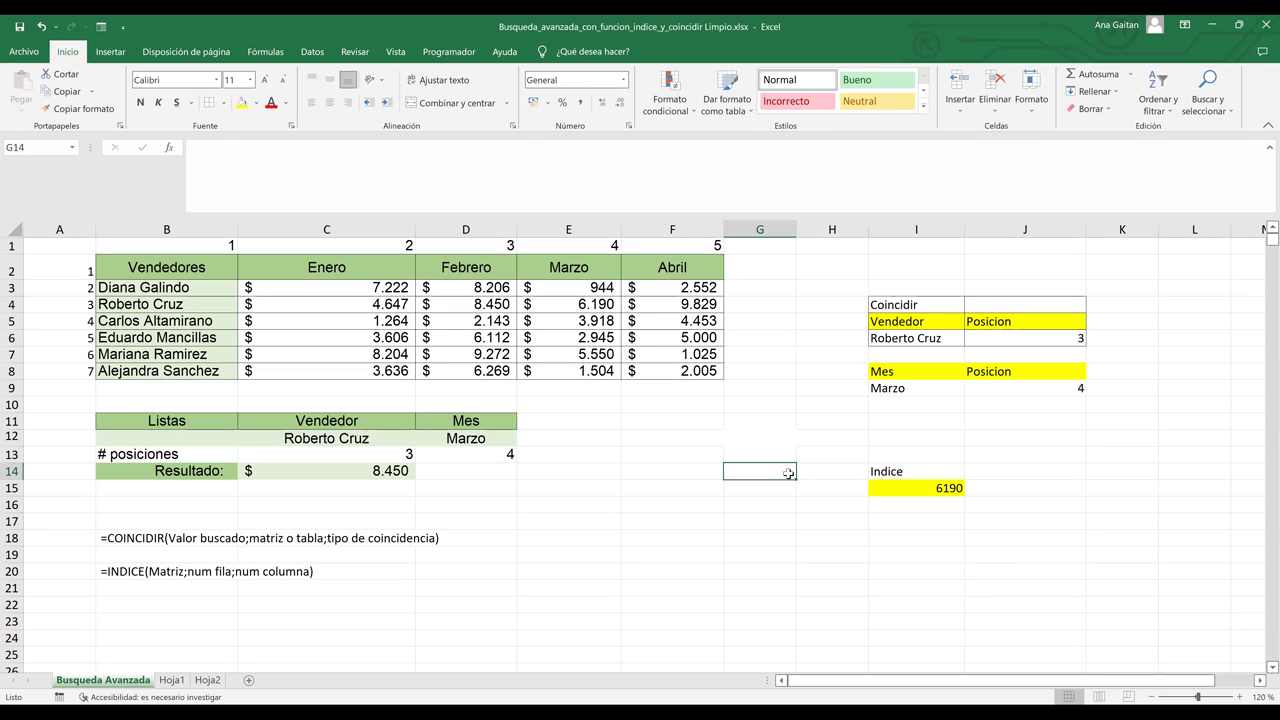
- Review the nested formula in C14 and correct the second COINCIDIR's lookup range to B2:F2
left_click(385, 470)
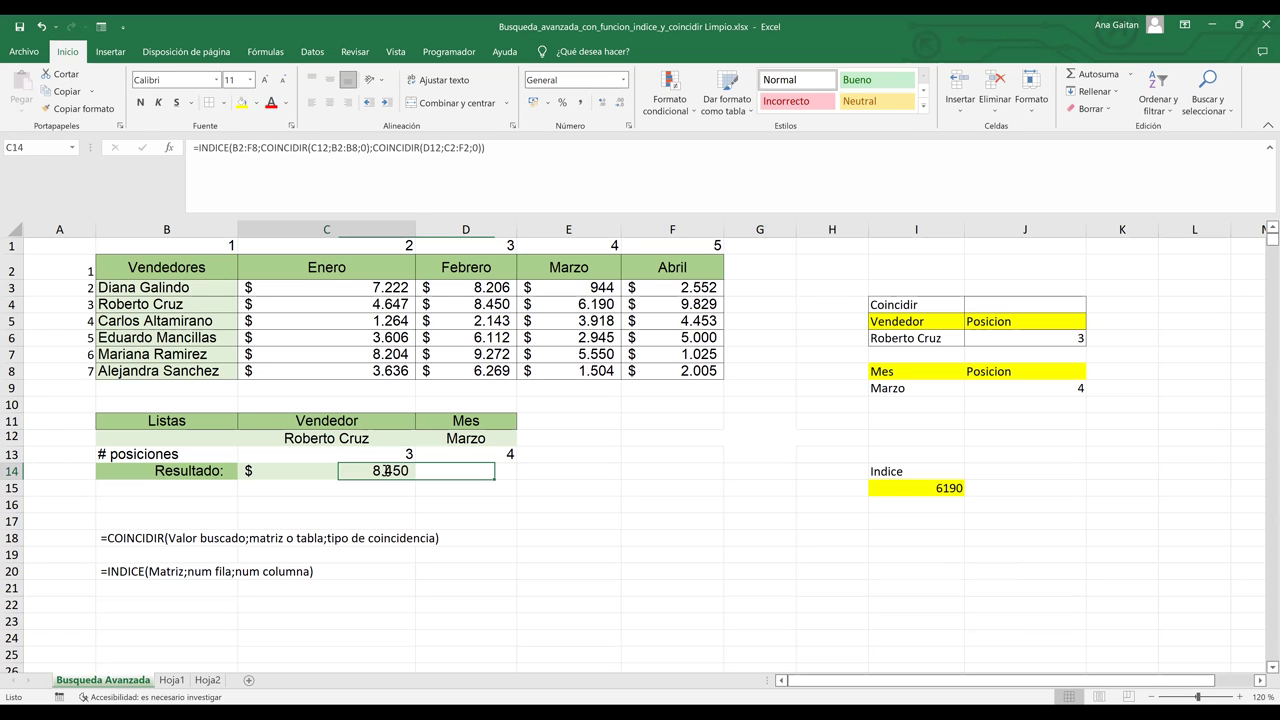
double_click(385, 470)
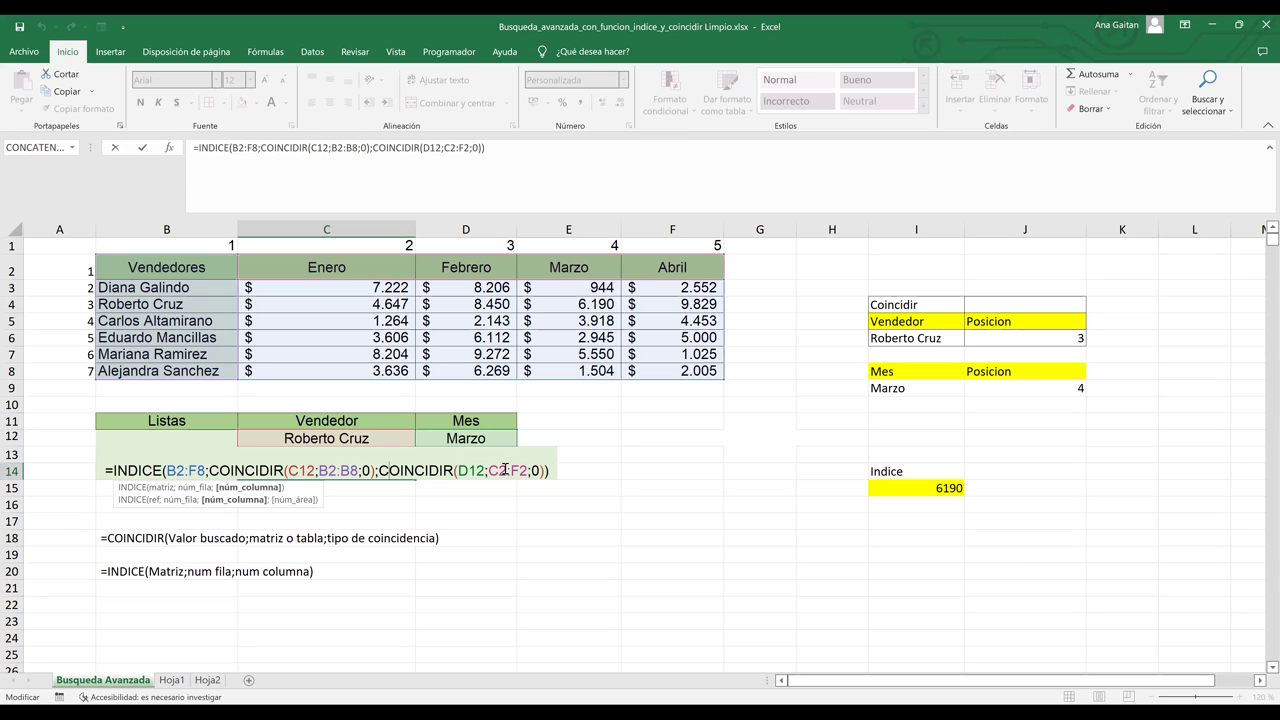
left_click(183, 470)
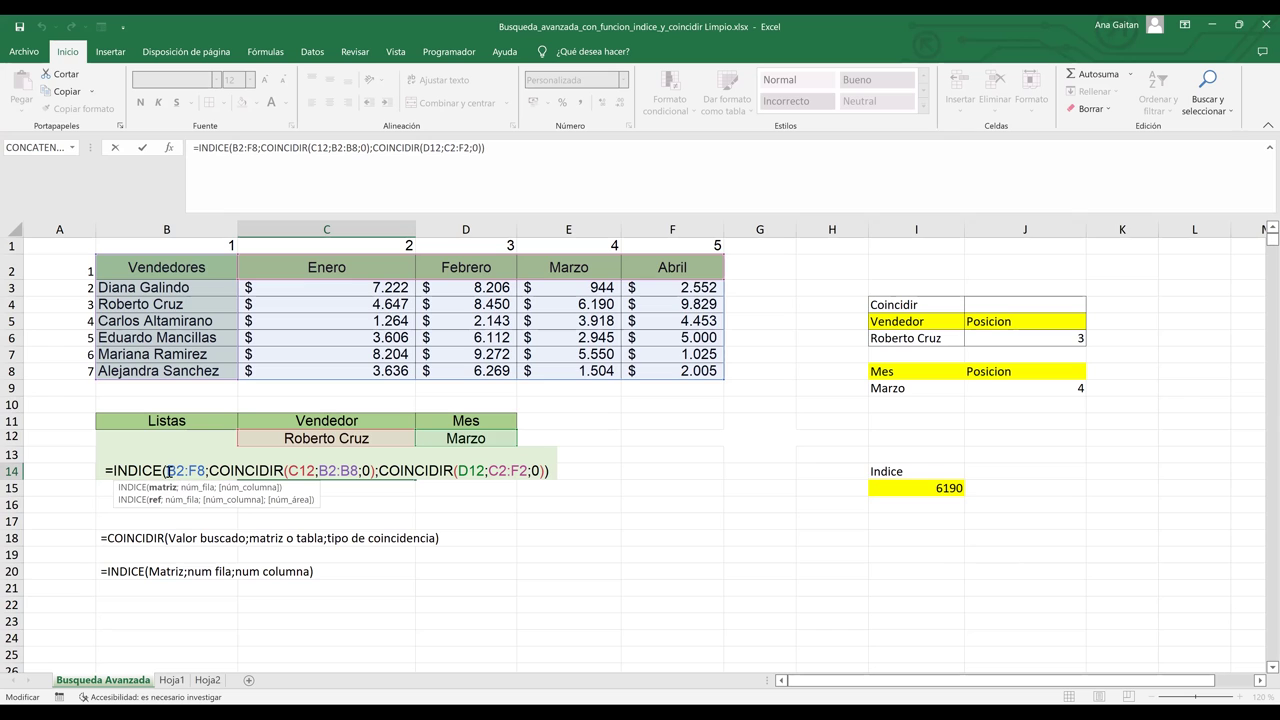
left_click_drag(166, 471, 203, 471)
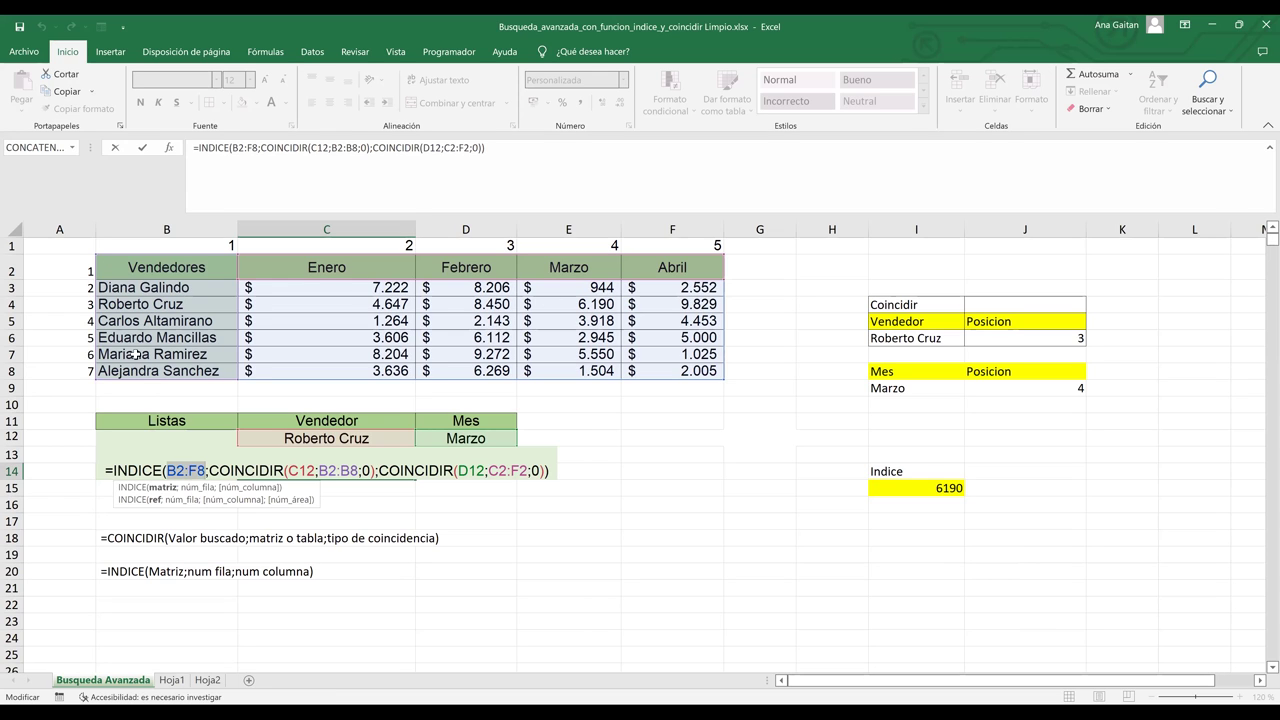
left_click(322, 471)
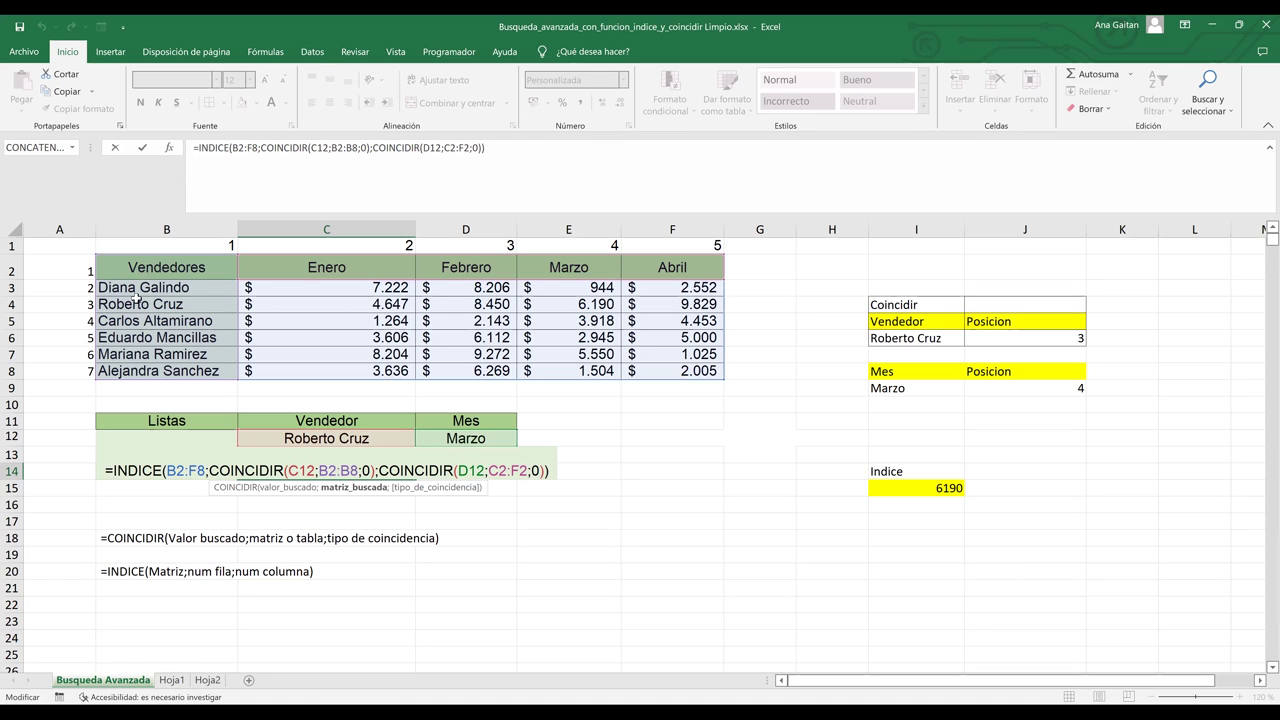
left_click(500, 476)
left_click(516, 476)
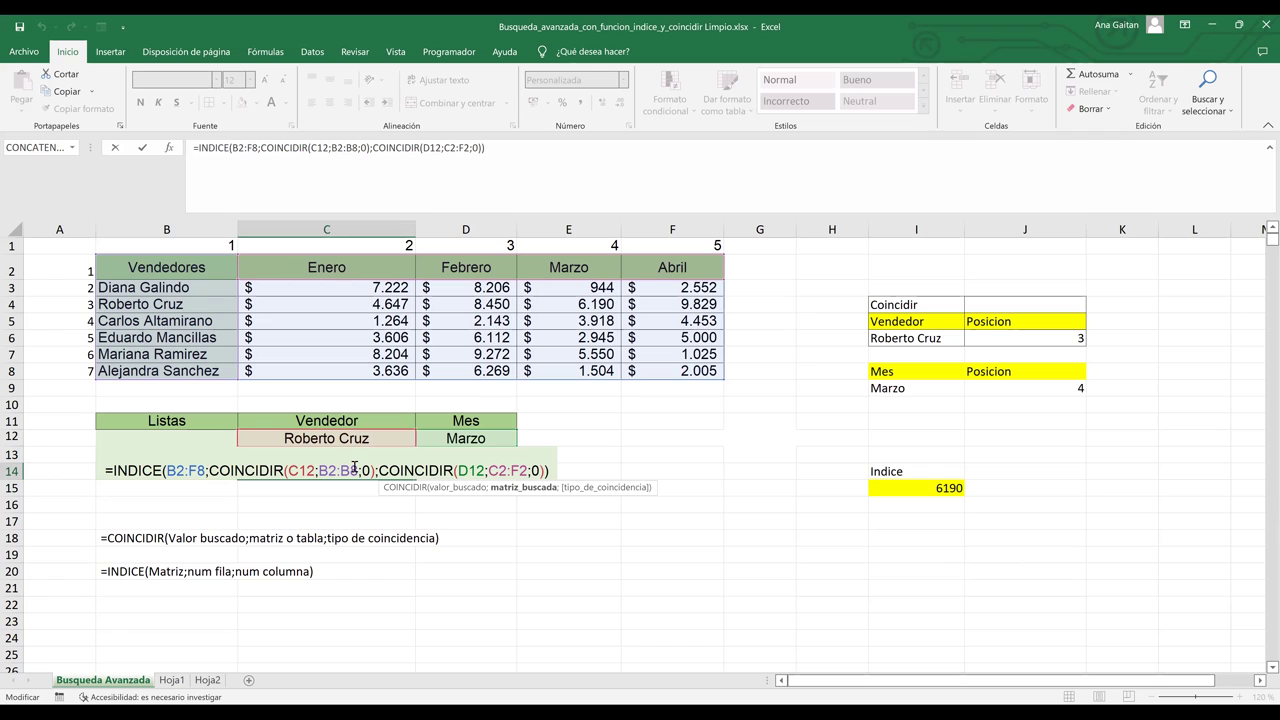
left_click(496, 471)
key("BackSpace")
type("b")
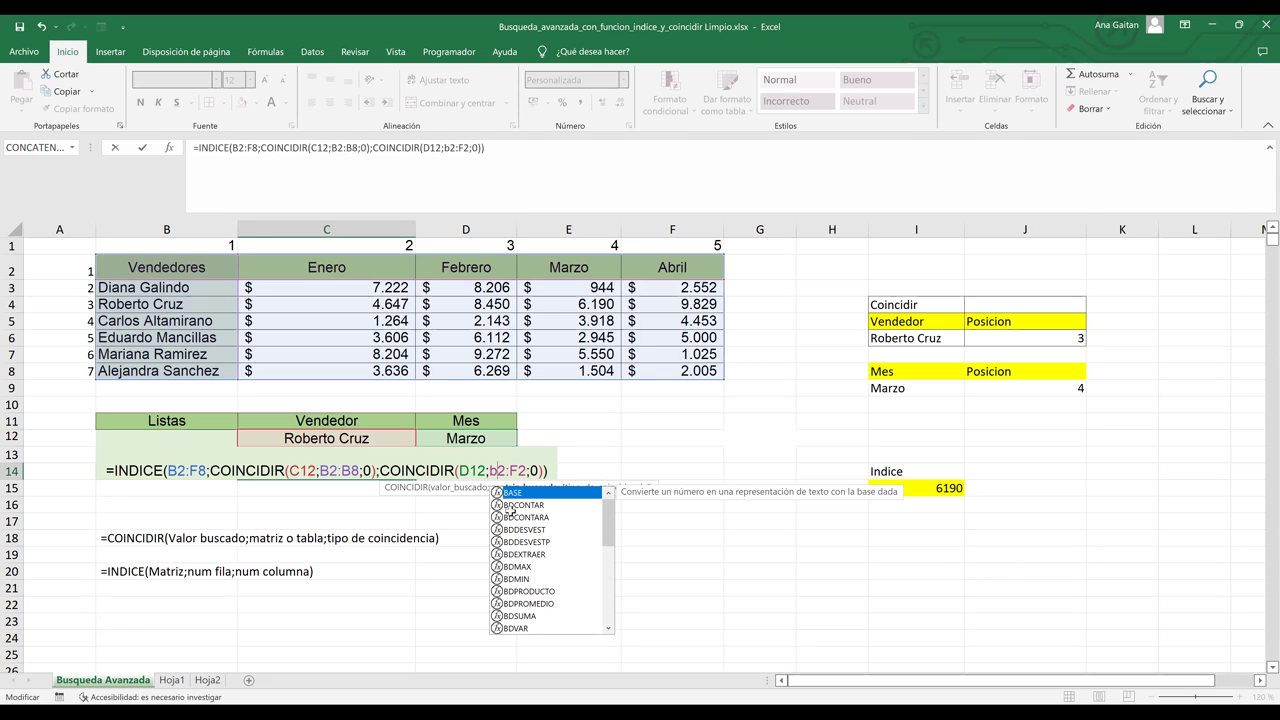
key("Return")
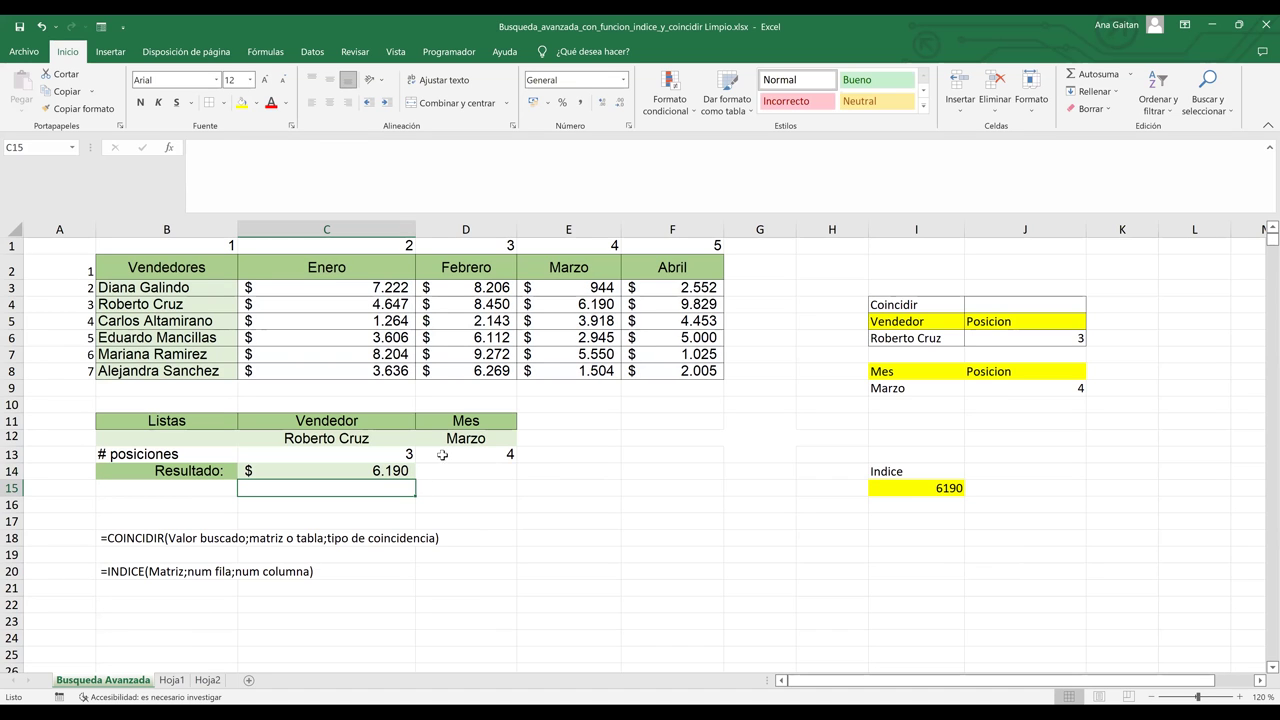
- Compare the C14 result with the selected seller's Marzo sales and highlight E4 with the same yellow fill
left_click(371, 474)
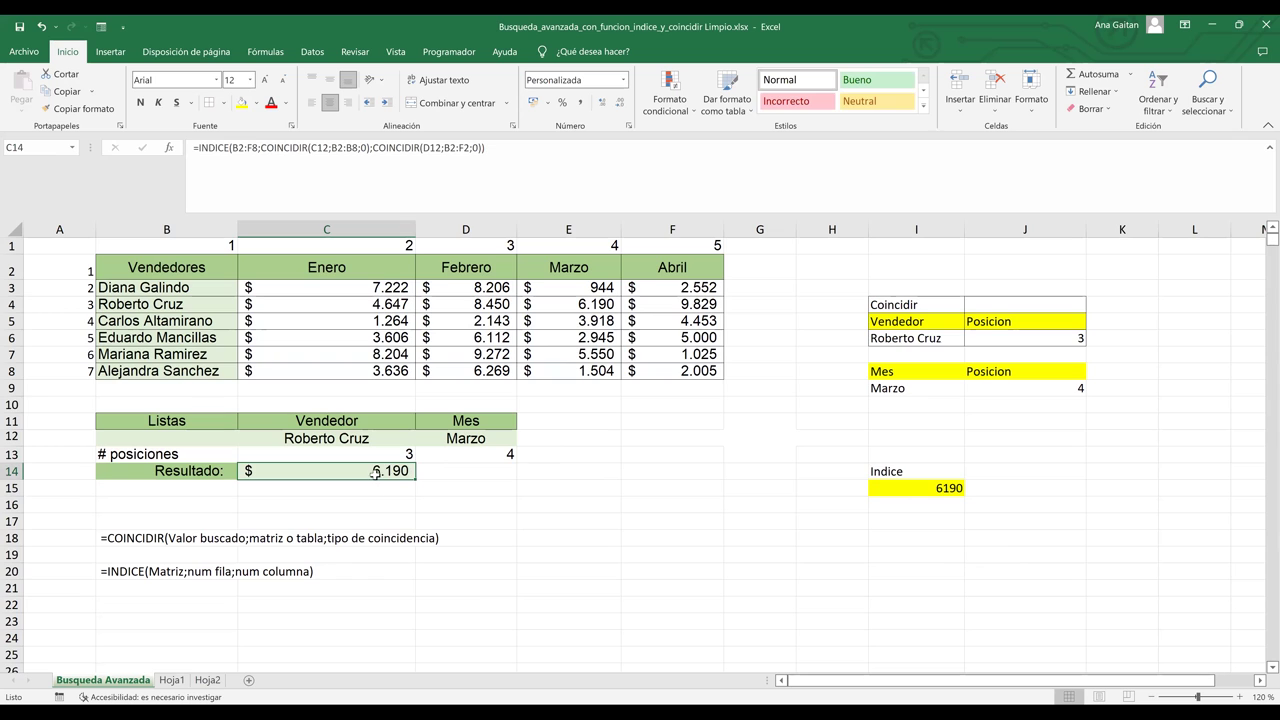
left_click(583, 302)
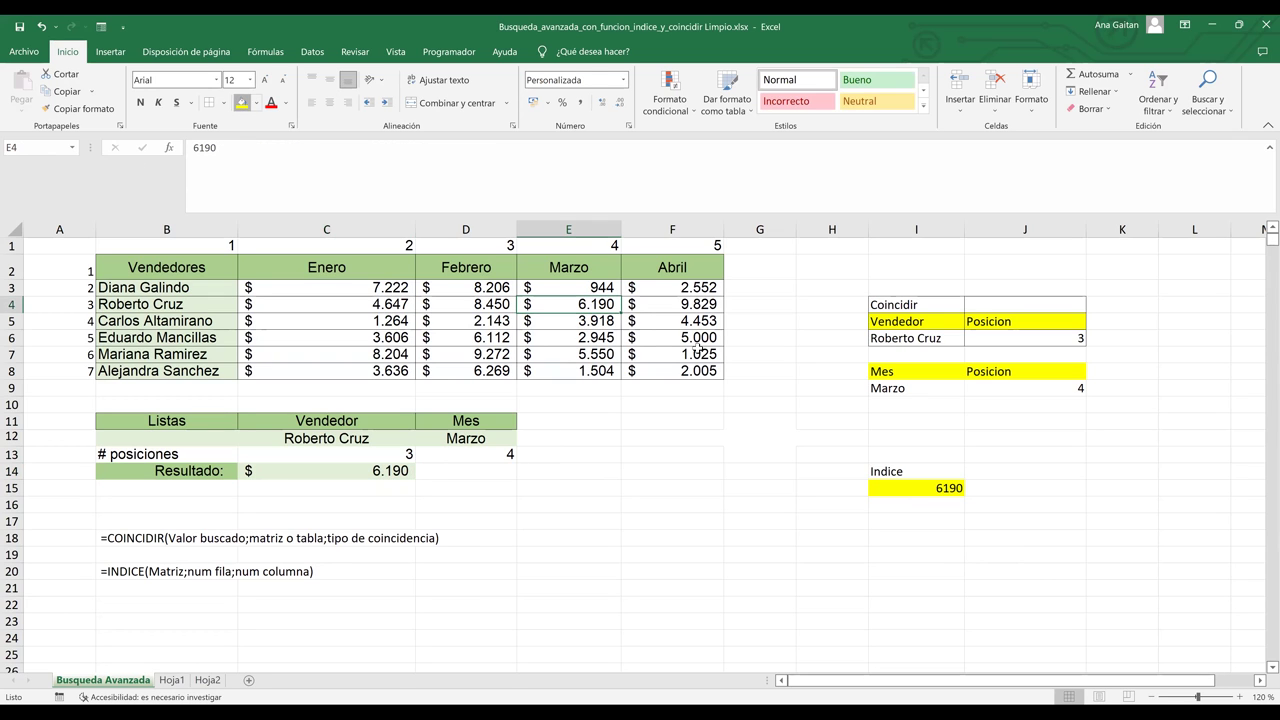
key("F4")
left_click(906, 487)
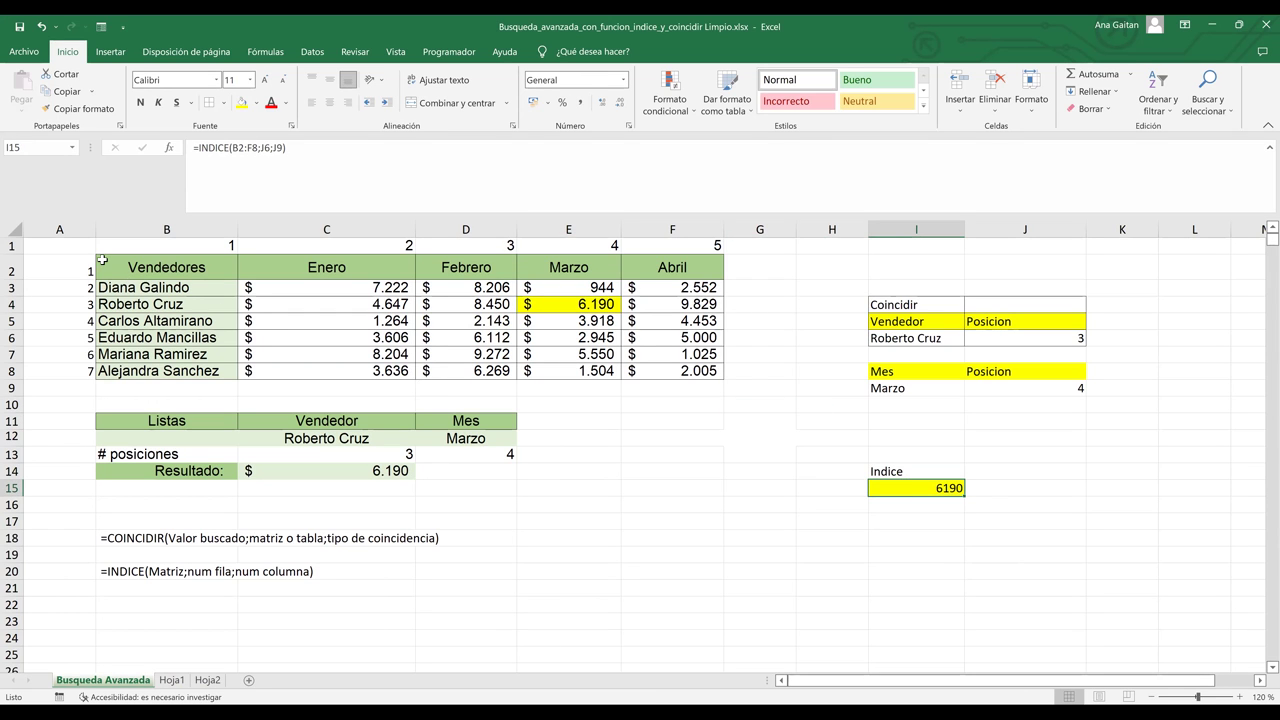
- Review the ranges behind the lookup: the table B2:F8, the seller column B2:B8 and the header row B2:F2
left_click_drag(102, 260, 205, 298)
left_click_drag(680, 367, 682, 374)
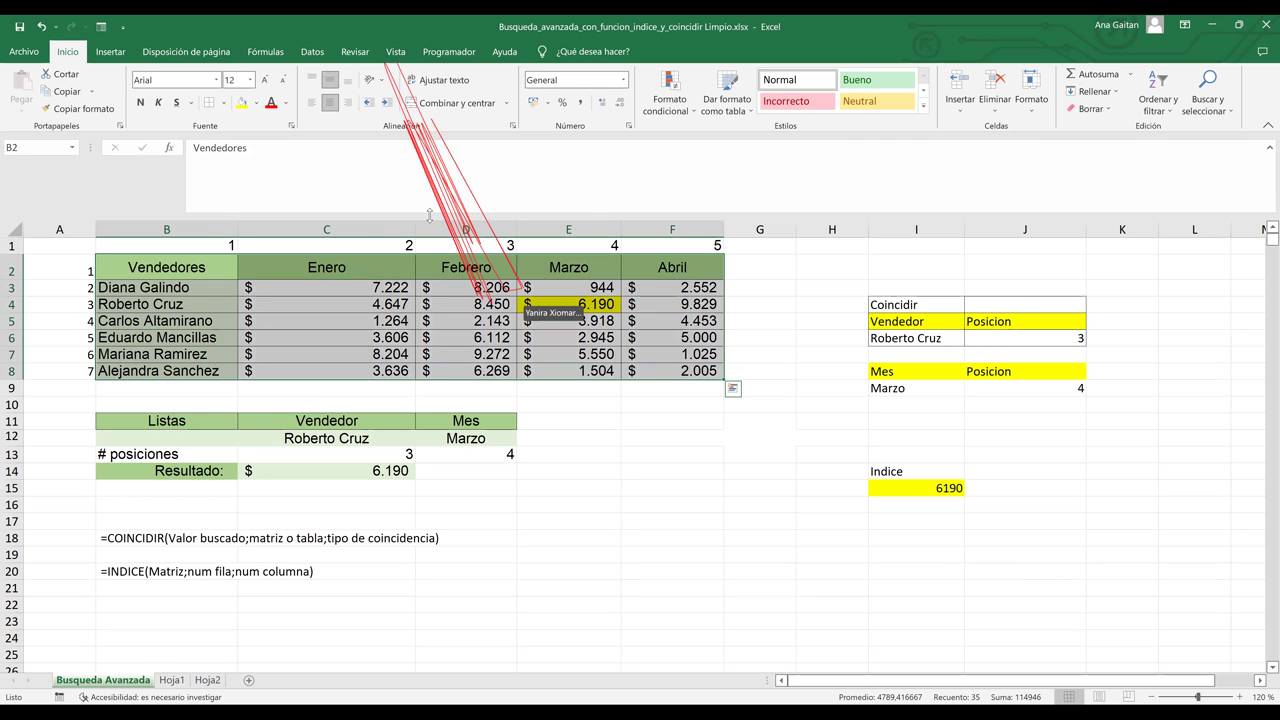
left_click(216, 283)
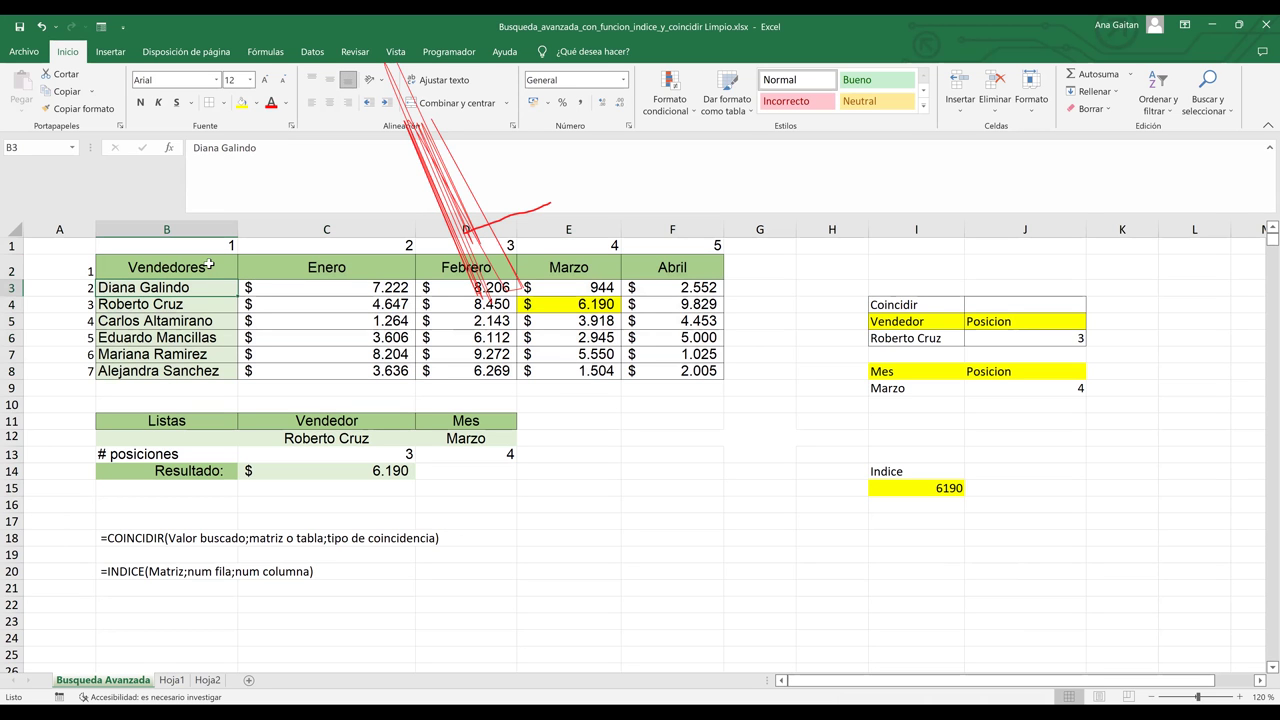
left_click_drag(210, 263, 202, 372)
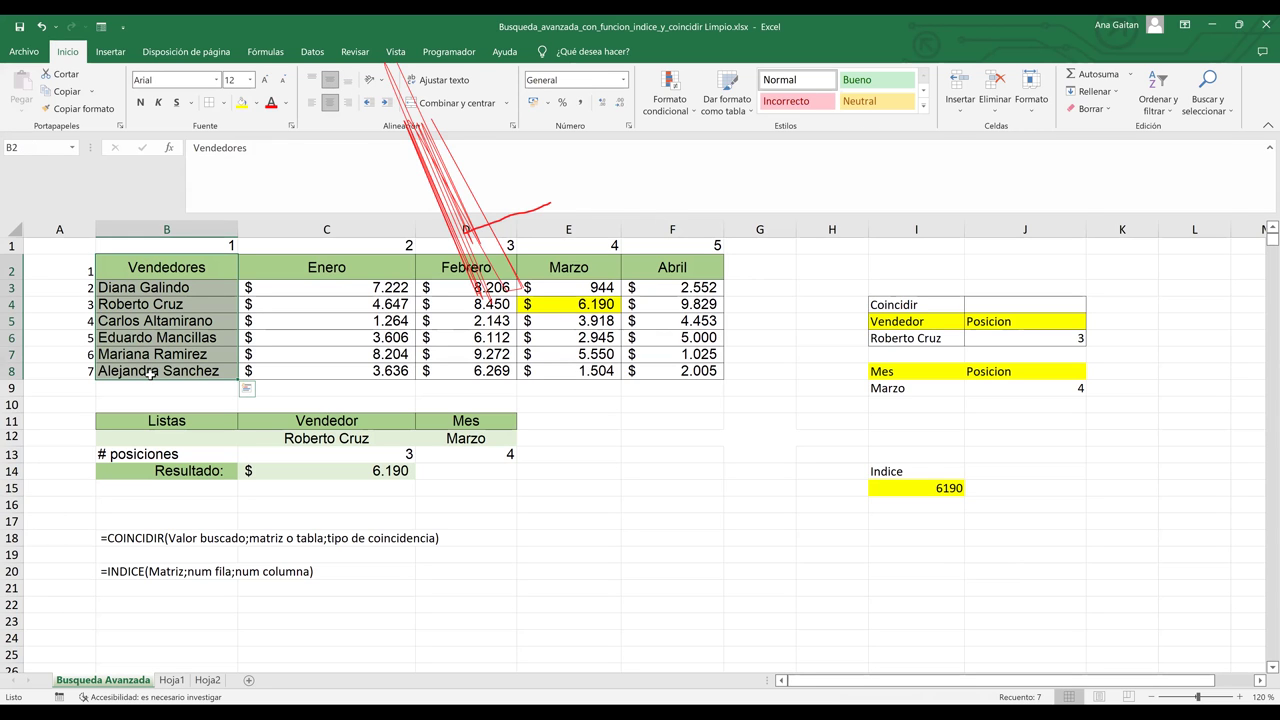
left_click(365, 352)
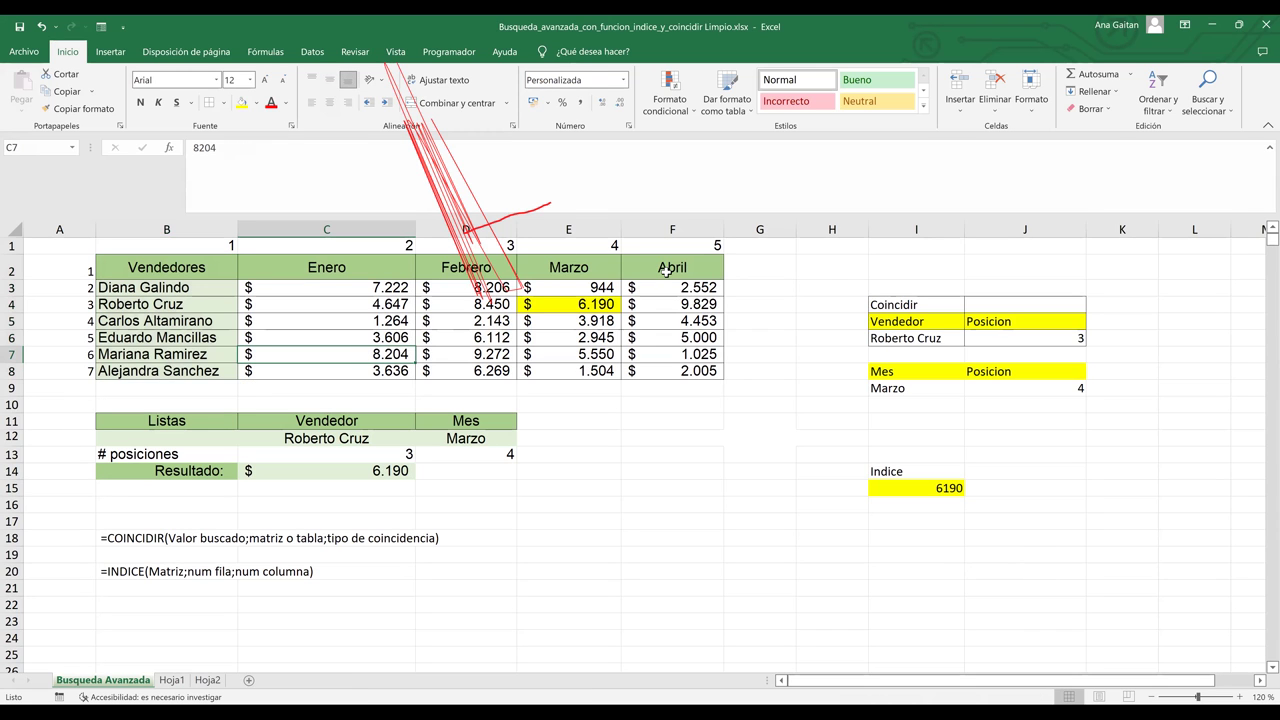
left_click_drag(665, 270, 321, 269)
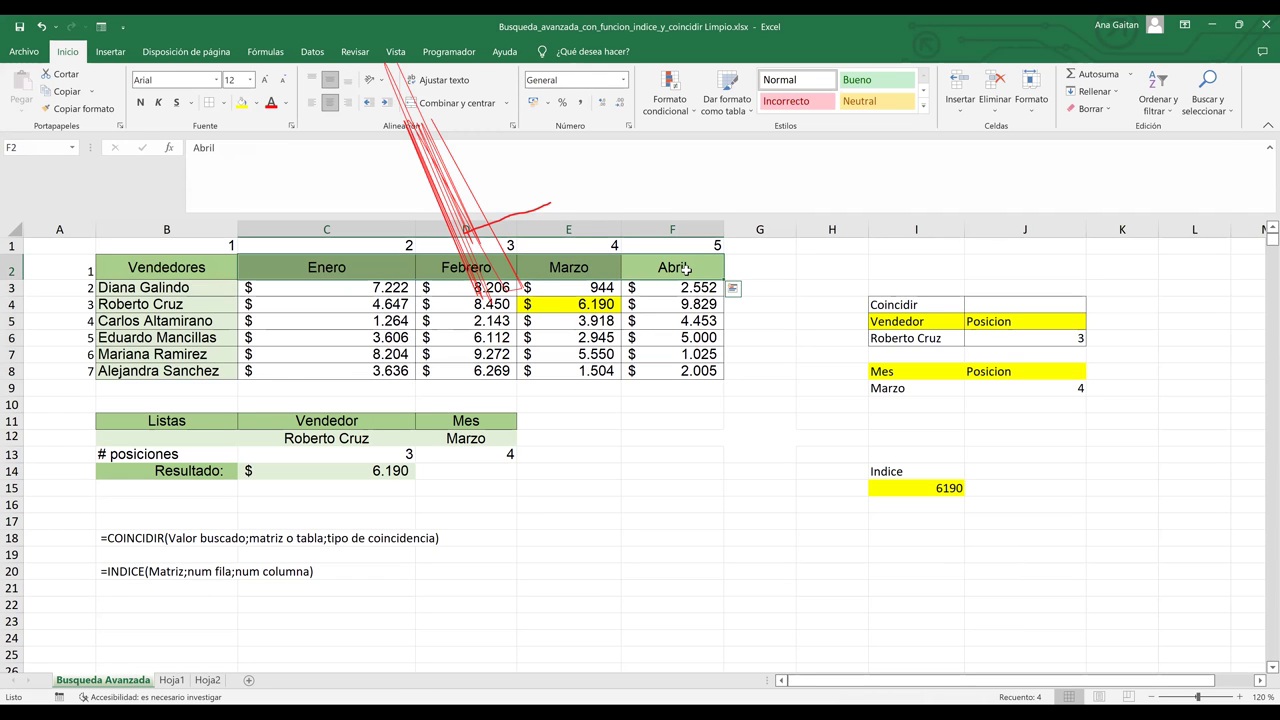
left_click(184, 267, "shift")
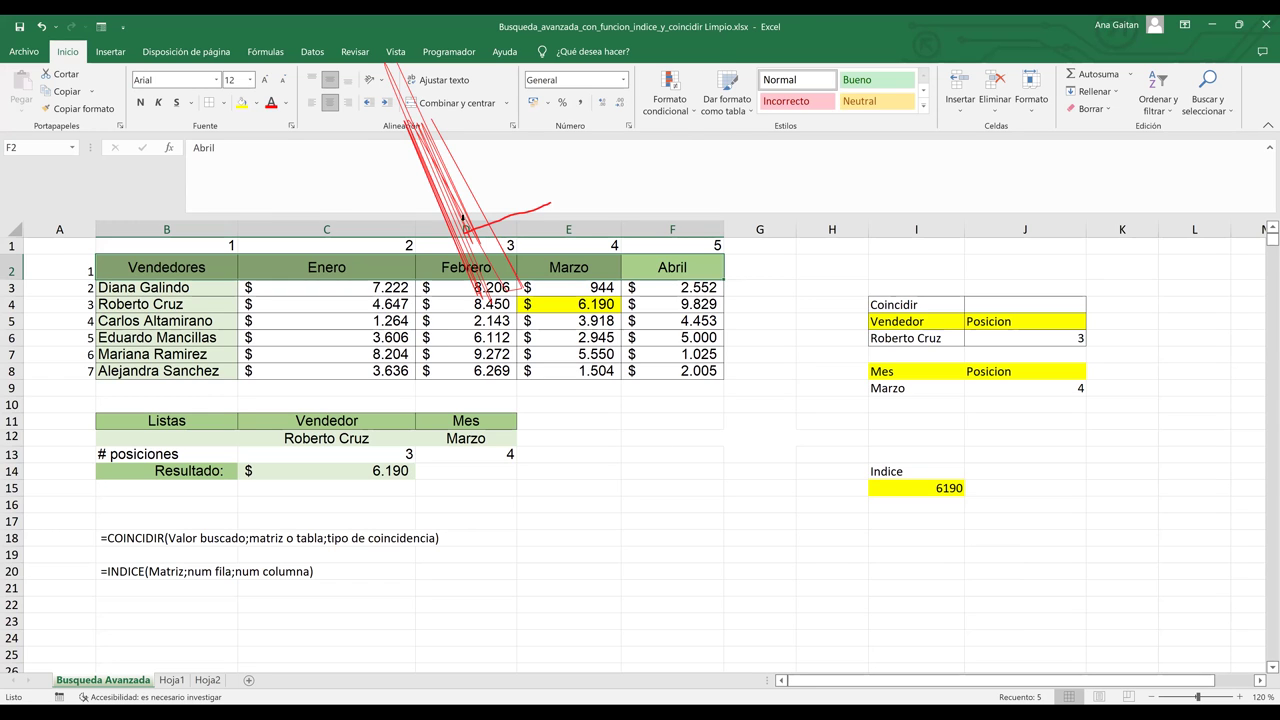
key("Down")
key("Down")
key("Down")
key("Down")
key("Down")
key("Down")
key("Down")
key("Down")
key("Down")
key("Down")
key("Down")
key("Down")
key("Down")
left_click(446, 181)
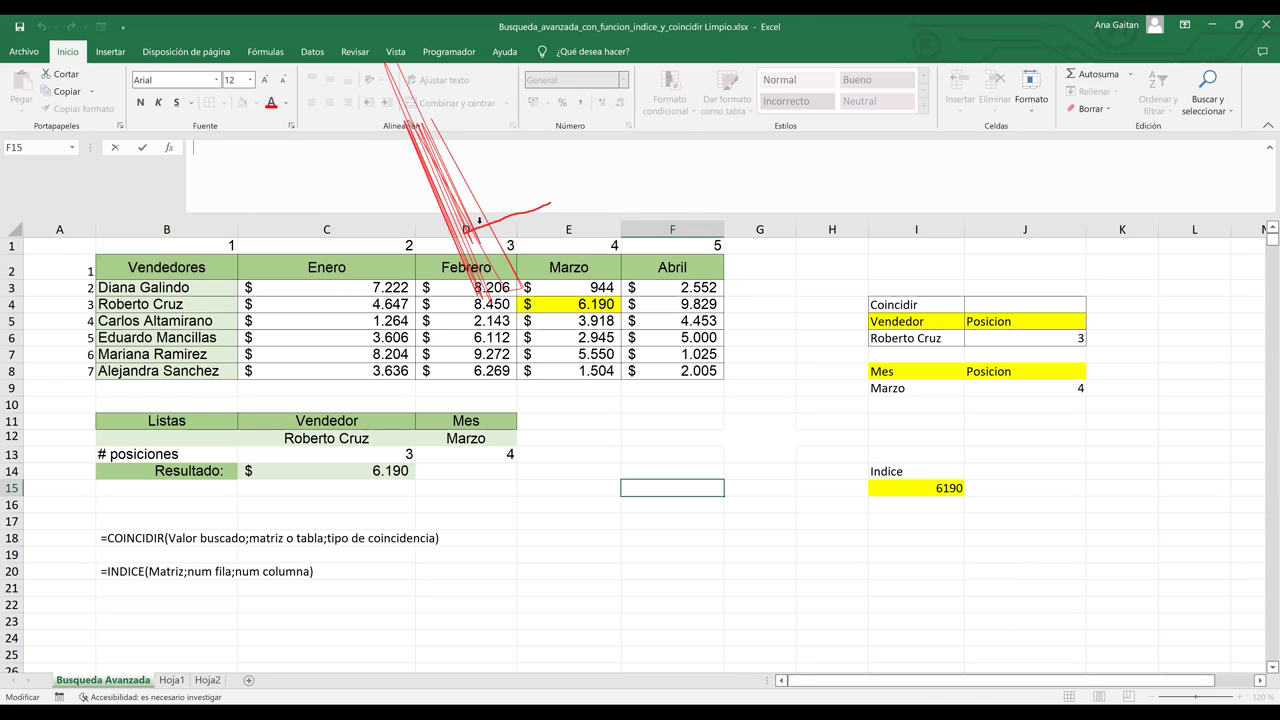
left_click(530, 229)
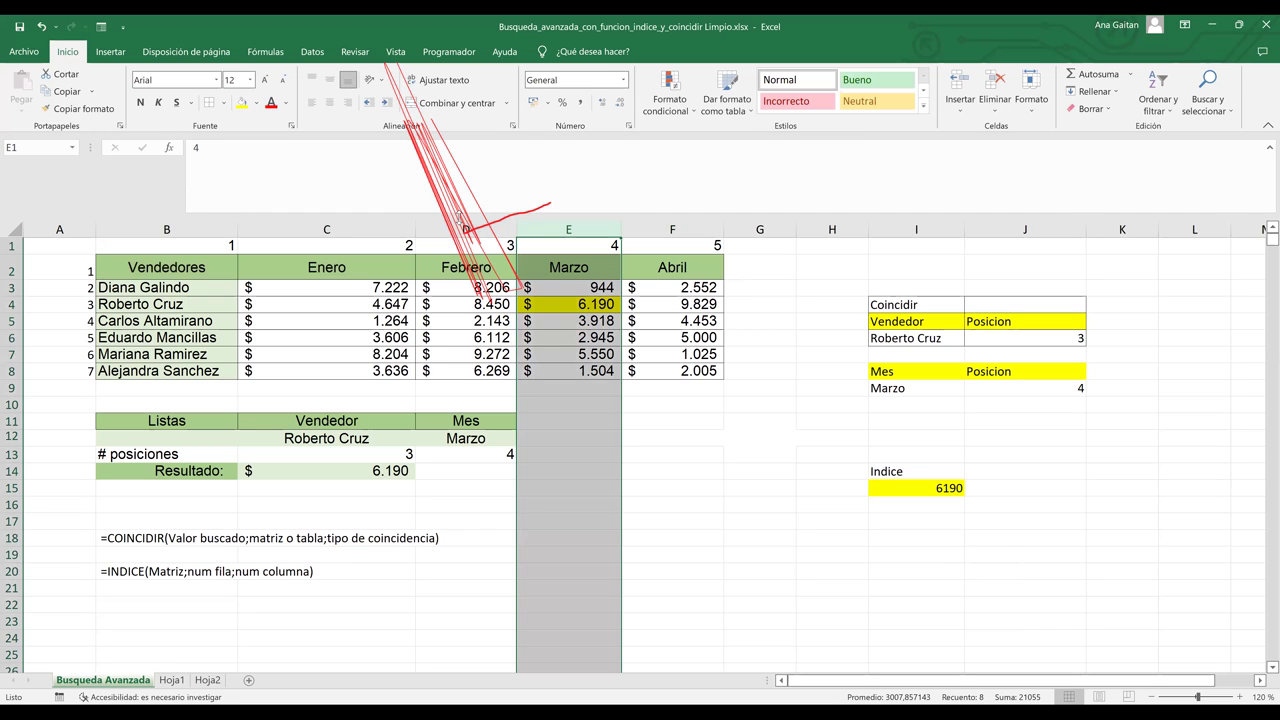
left_click(462, 229)
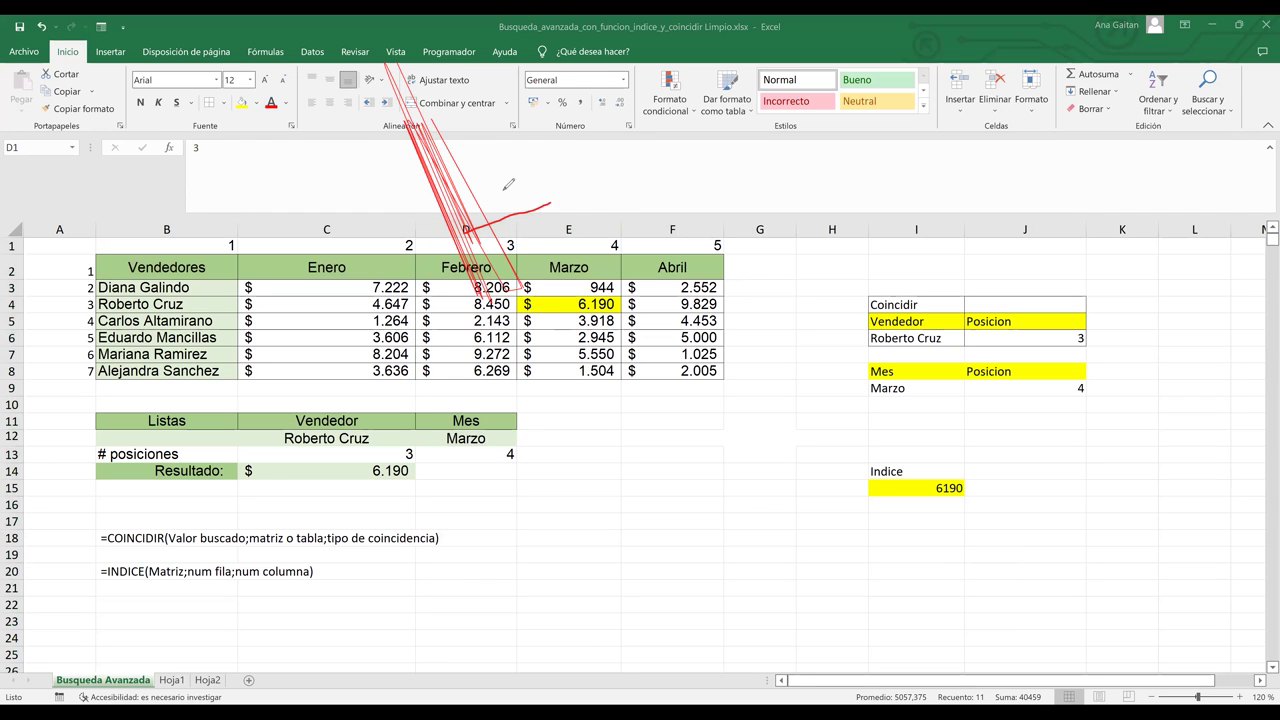
left_click_drag(513, 187, 508, 203)
key("Escape")
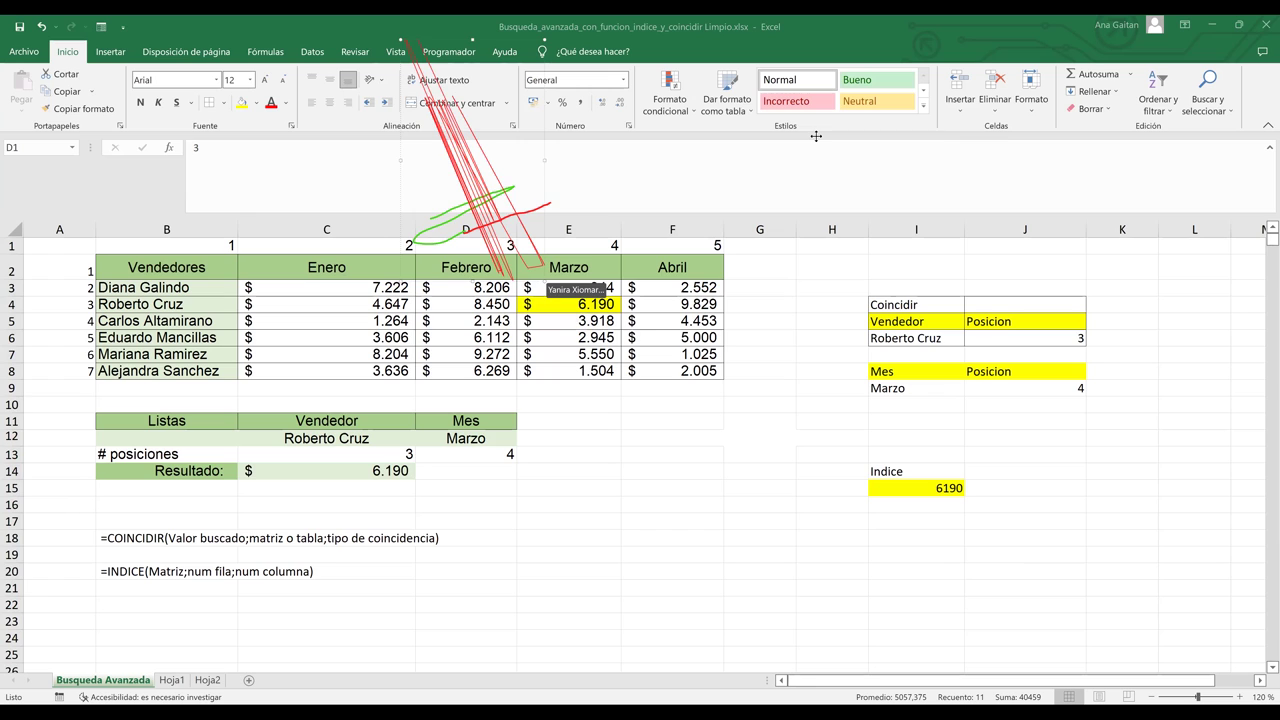
key("Delete")
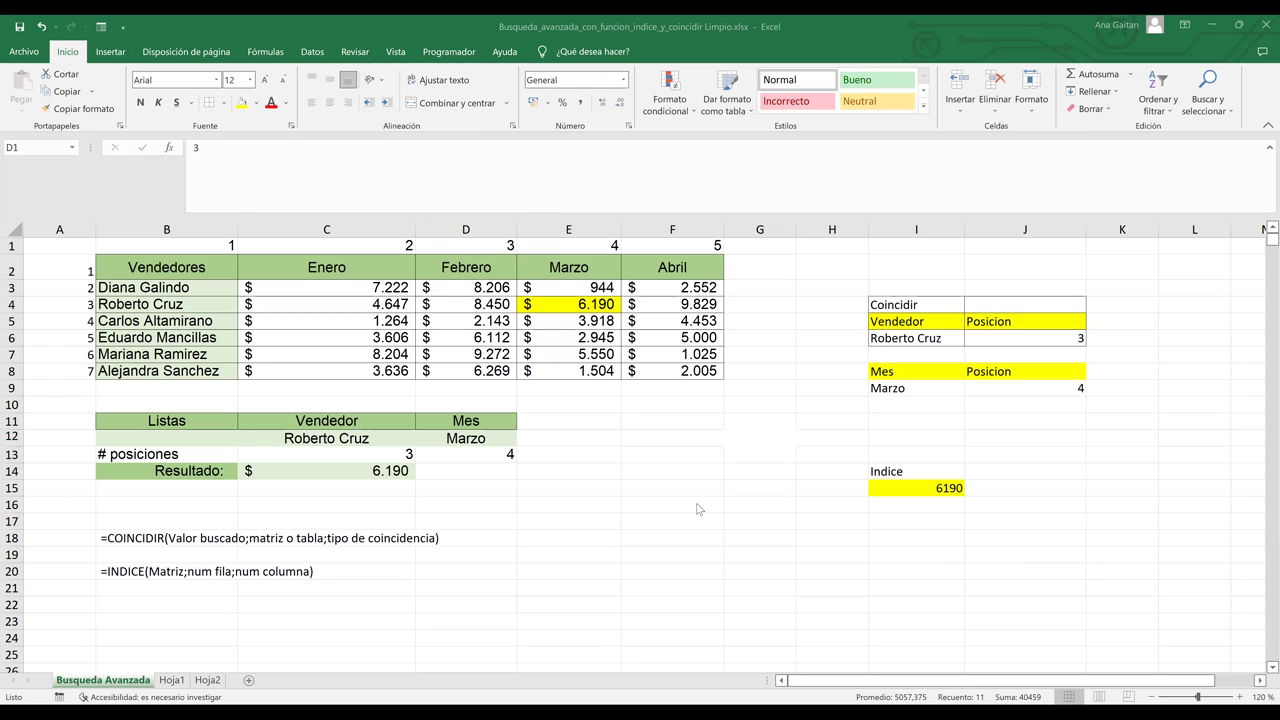
- Choose the first seller from the list in C12 and check Resultado against that seller's Marzo sales in E3
left_click(378, 440)
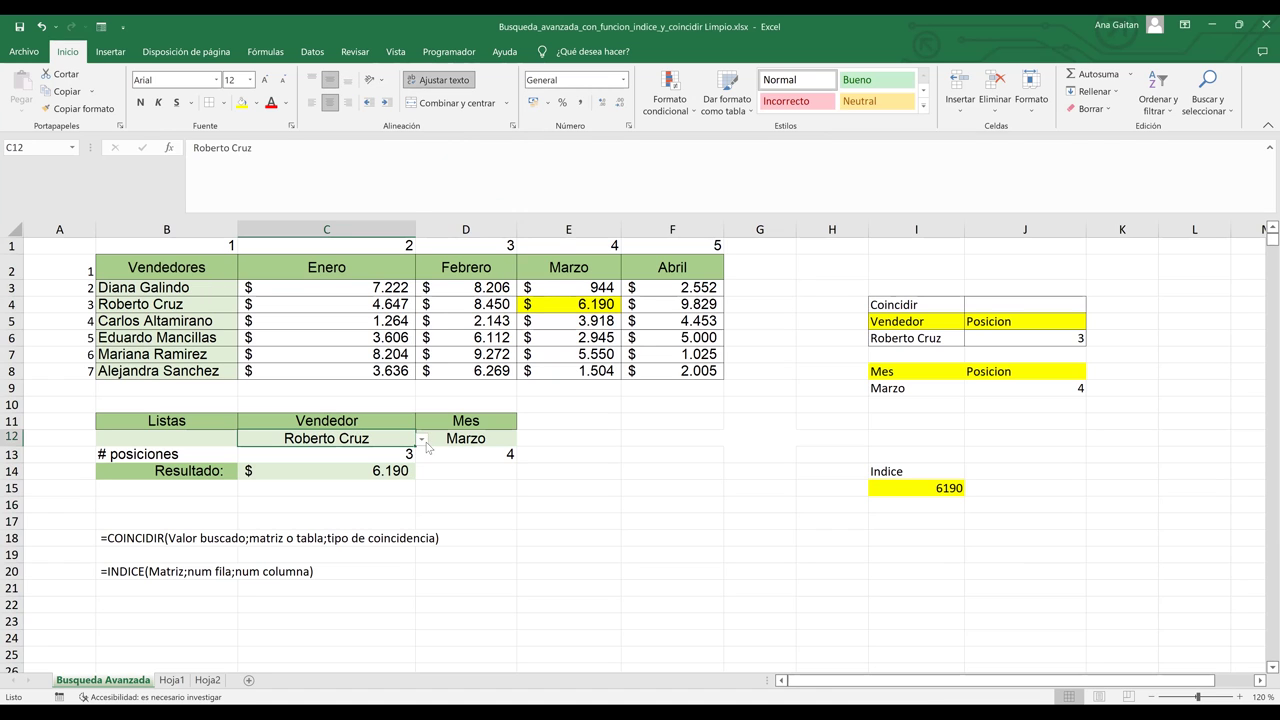
key("alt+Down")
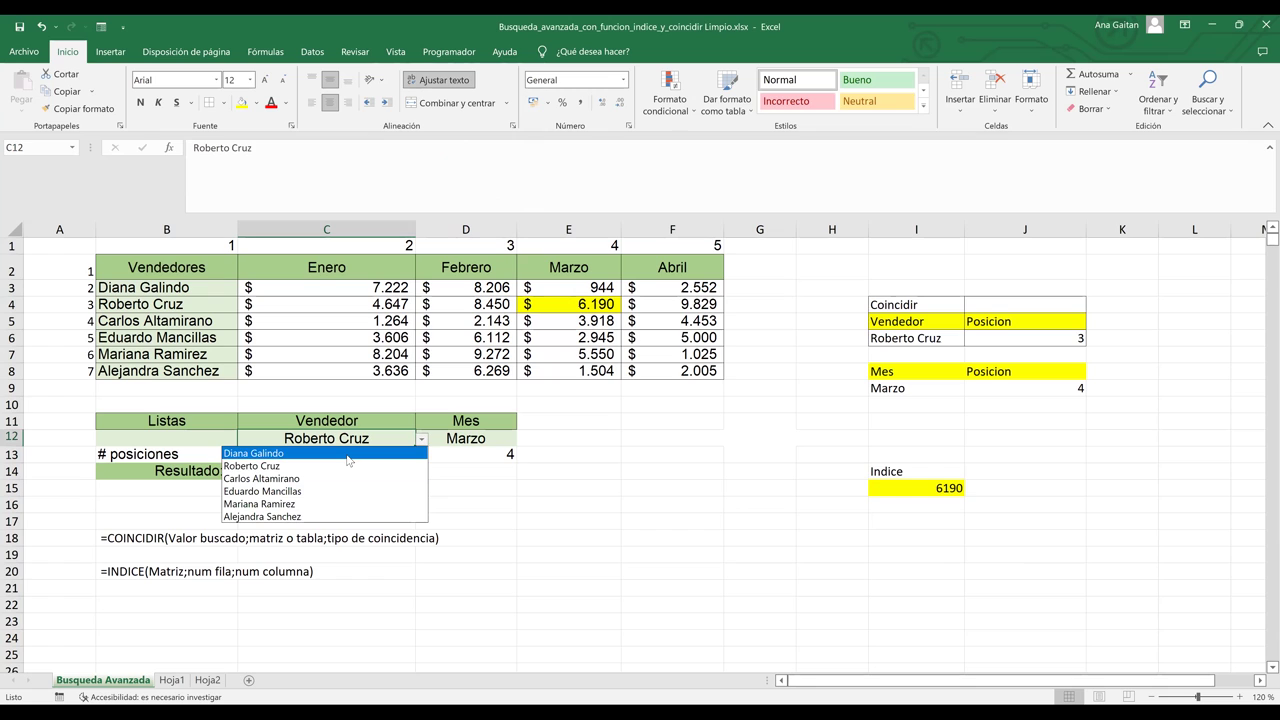
left_click(346, 455)
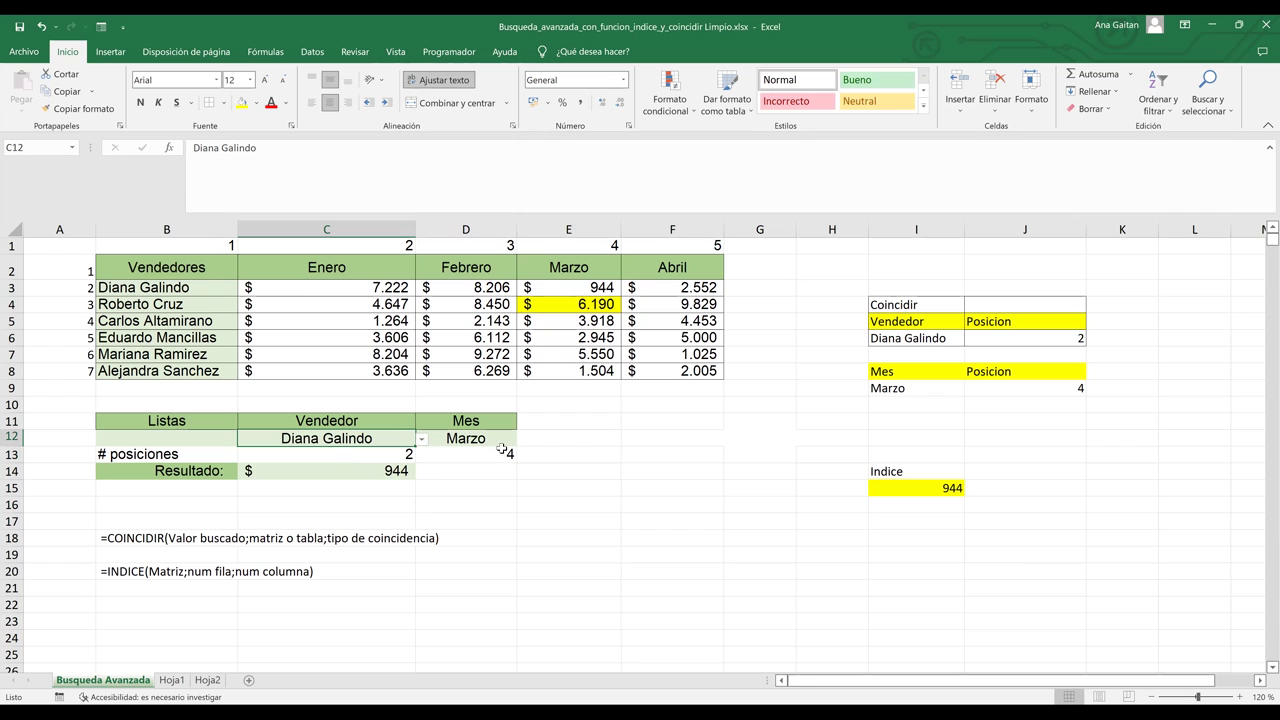
left_click(500, 442)
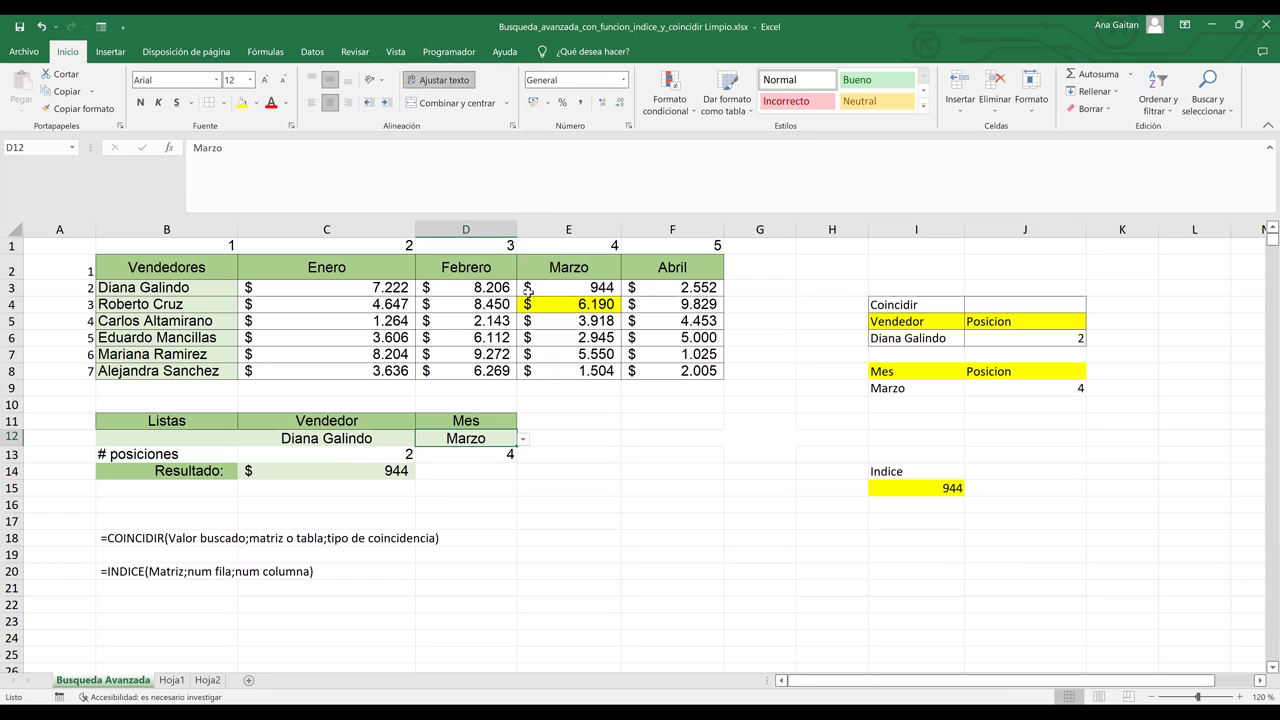
left_click(576, 290)
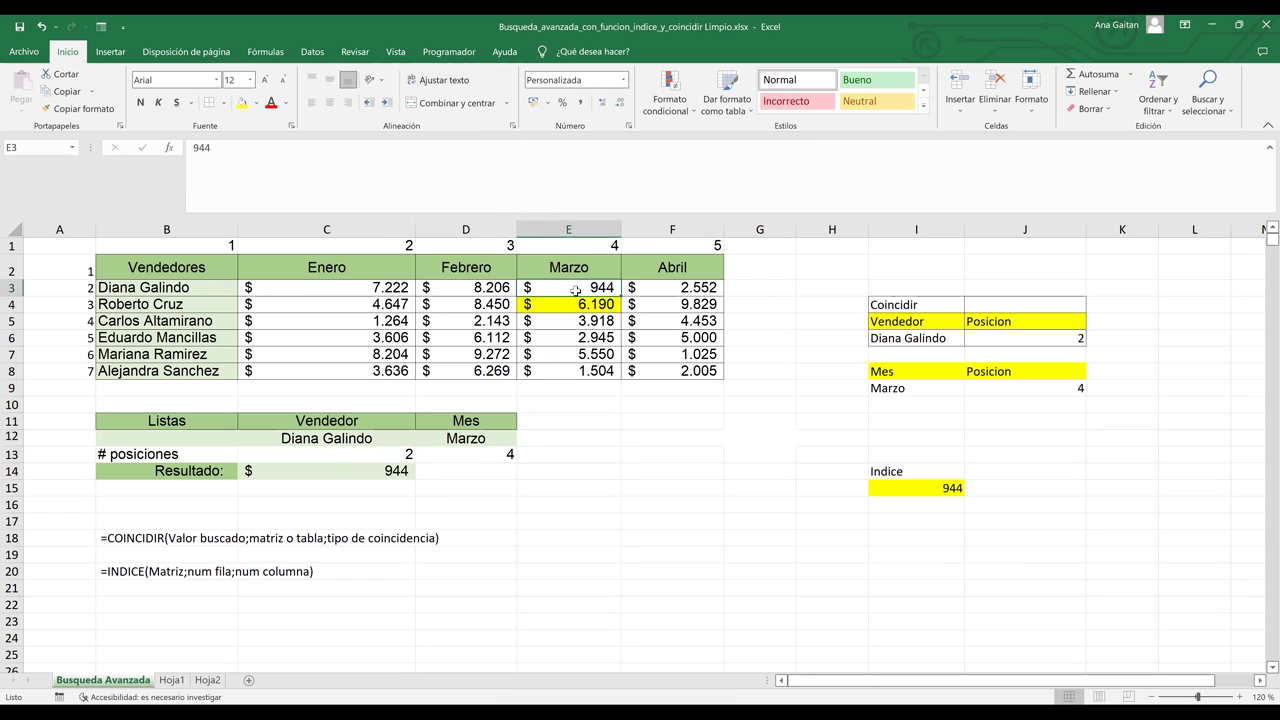
- Set the month in D12 to Enero and check the Resultado in C14 against the seller's sales in C3
left_click(492, 443)
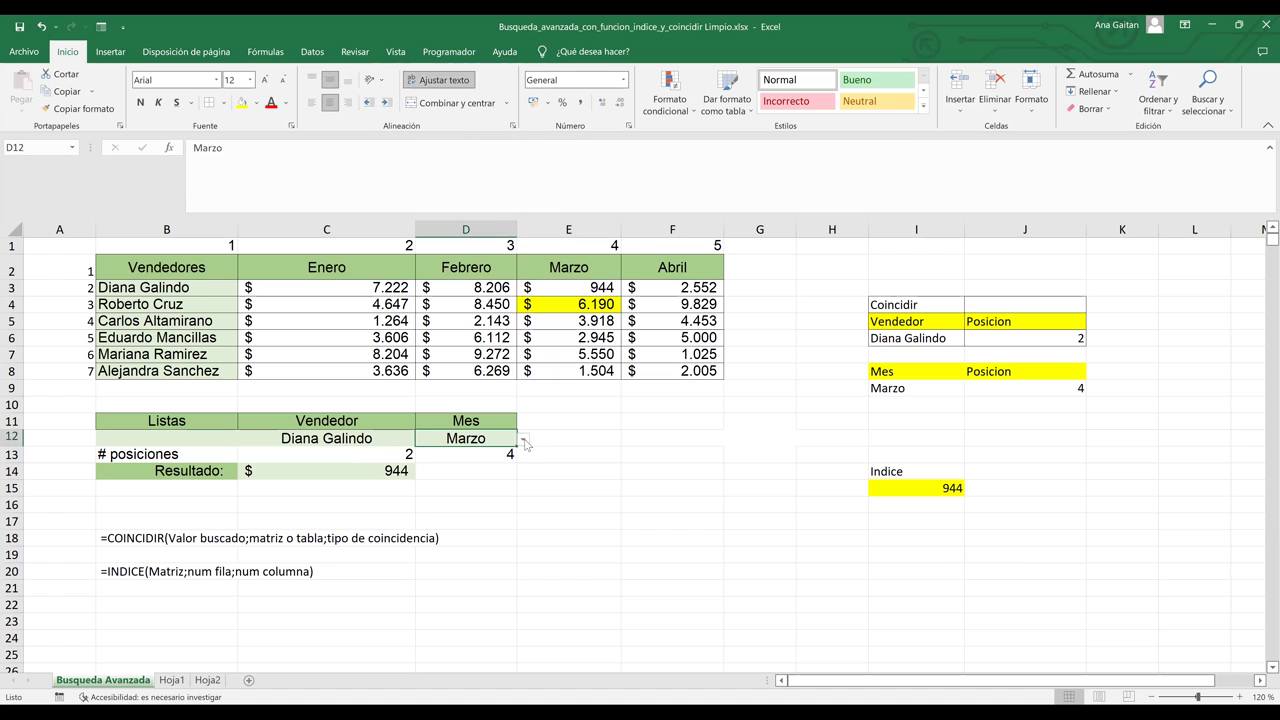
left_click(523, 440)
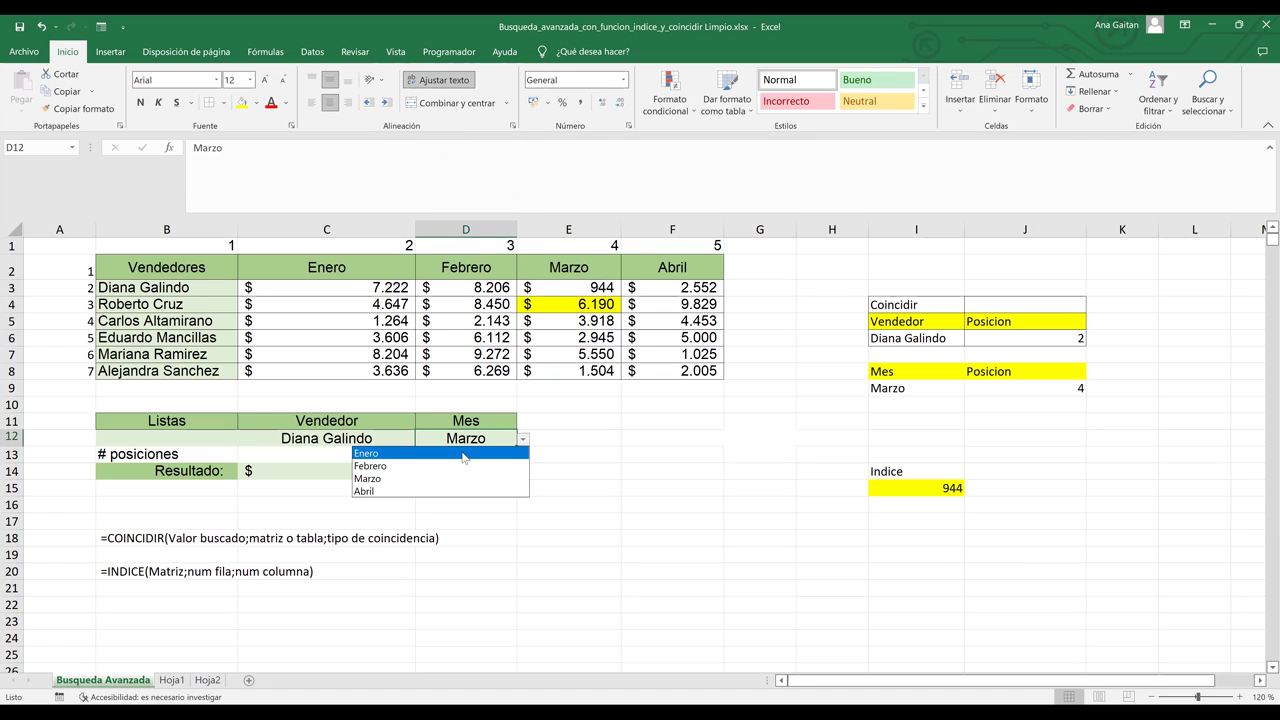
left_click(463, 453)
left_click(456, 504)
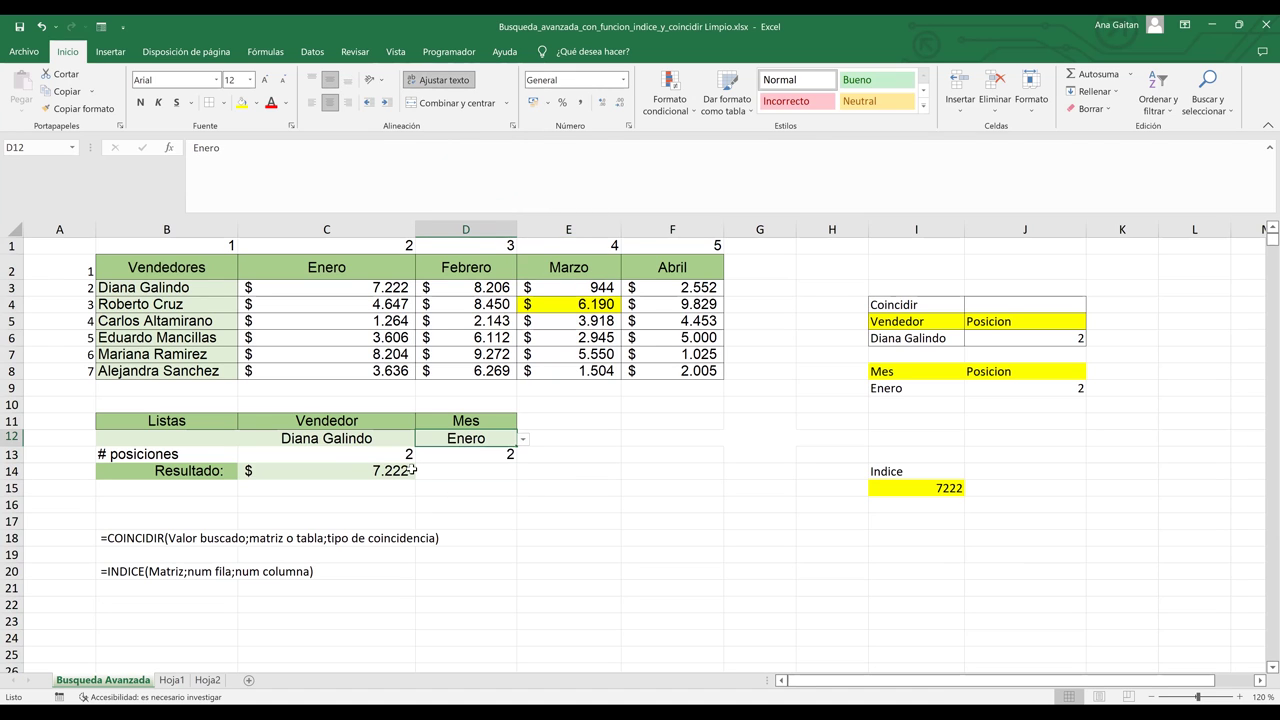
left_click(388, 472)
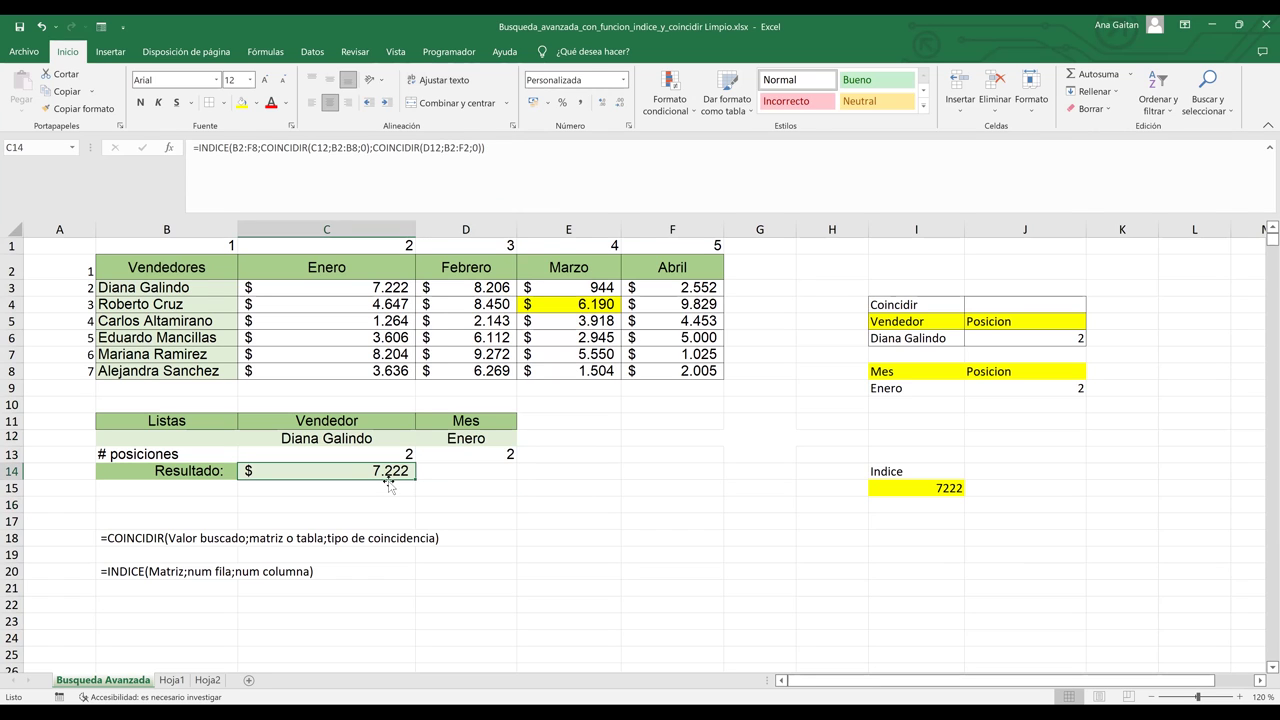
left_click(391, 287)
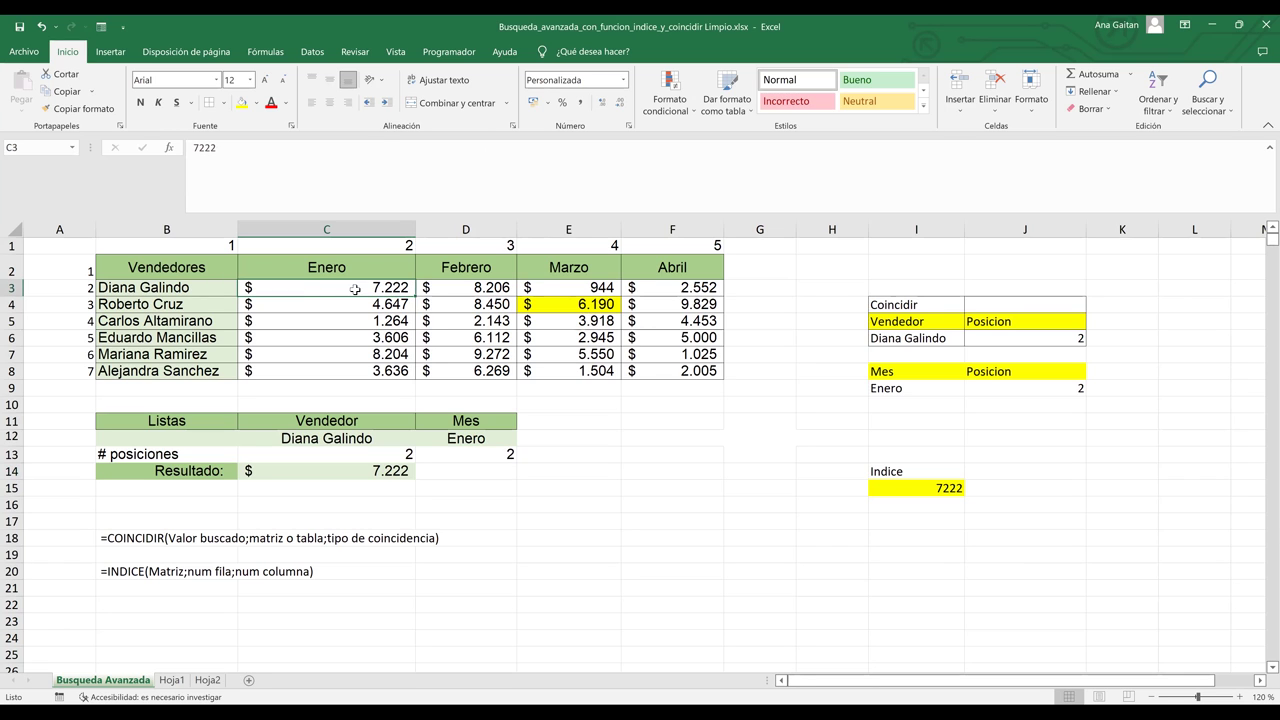
left_click(186, 287, "shift")
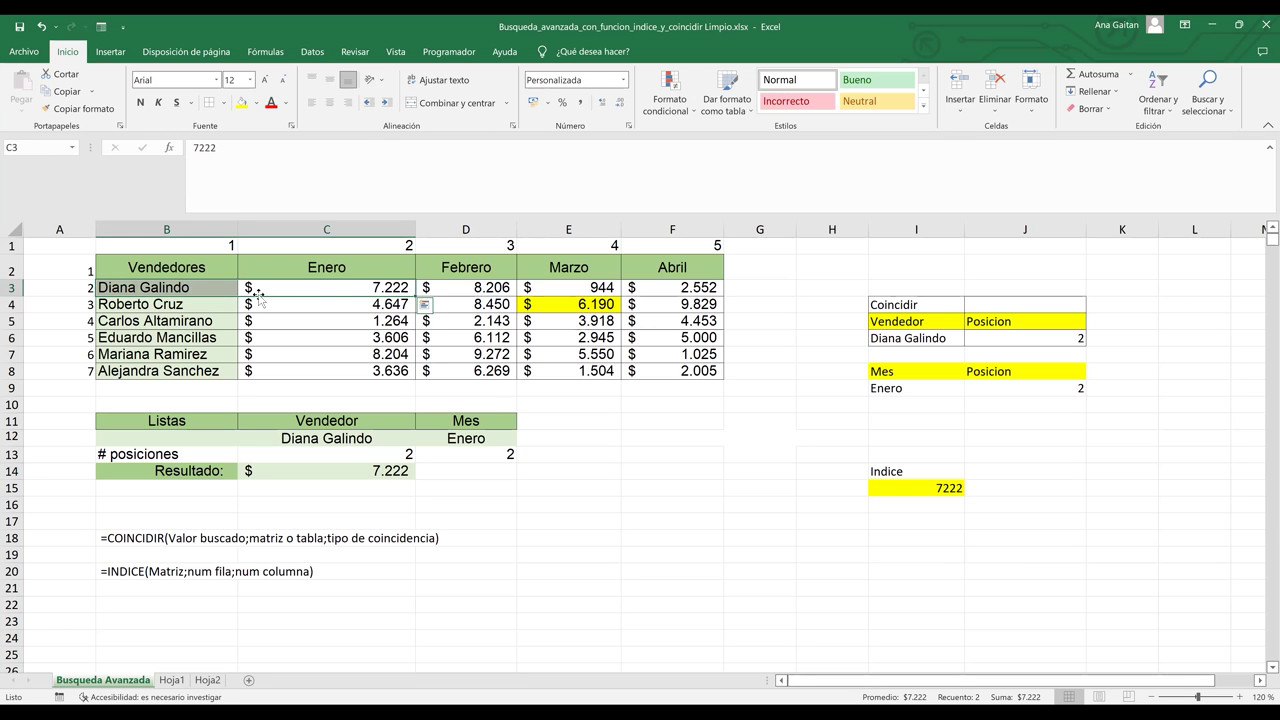
left_click(536, 474)
left_click(577, 586)
left_click(653, 471)
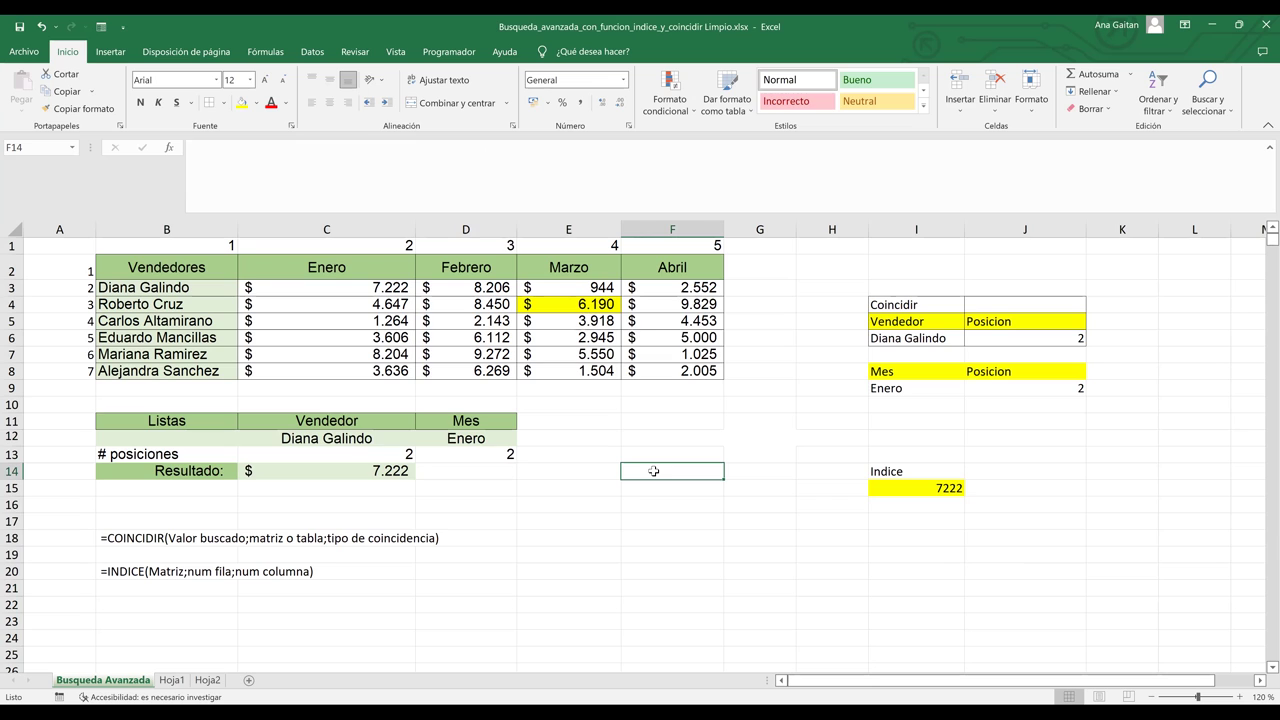
left_click(604, 426)
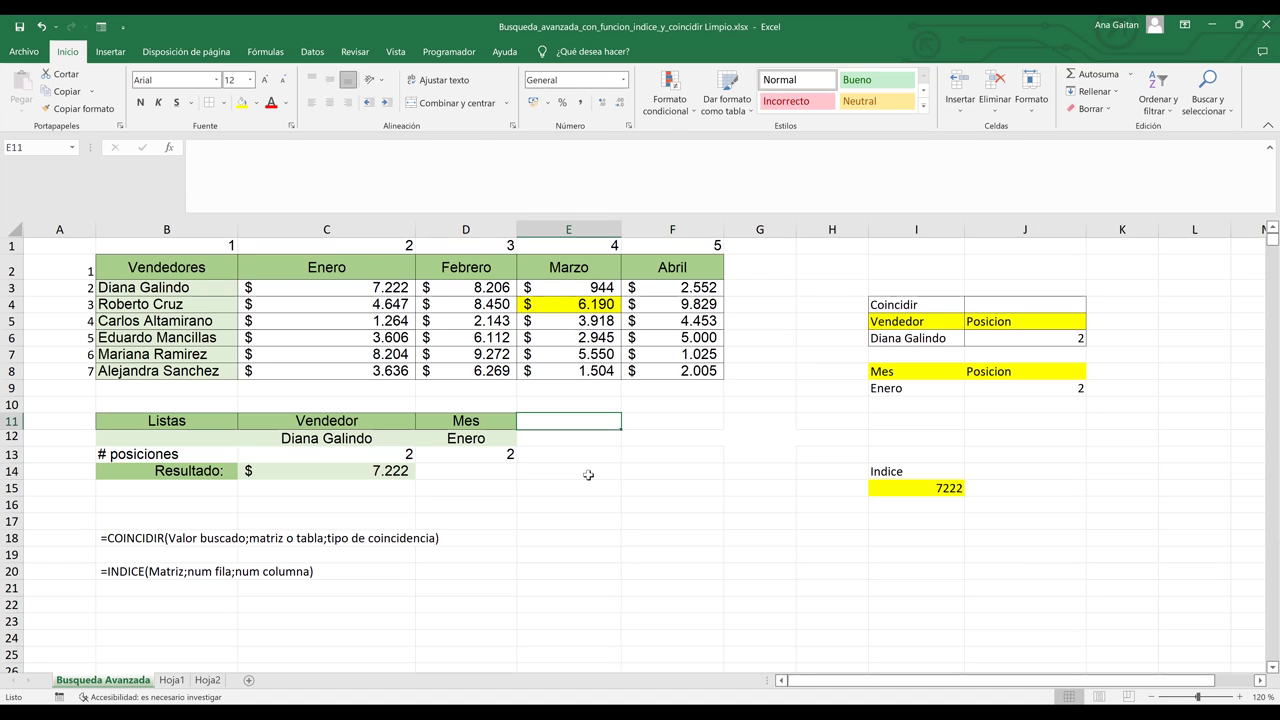
key("Down")
key("Down")
key("Down")
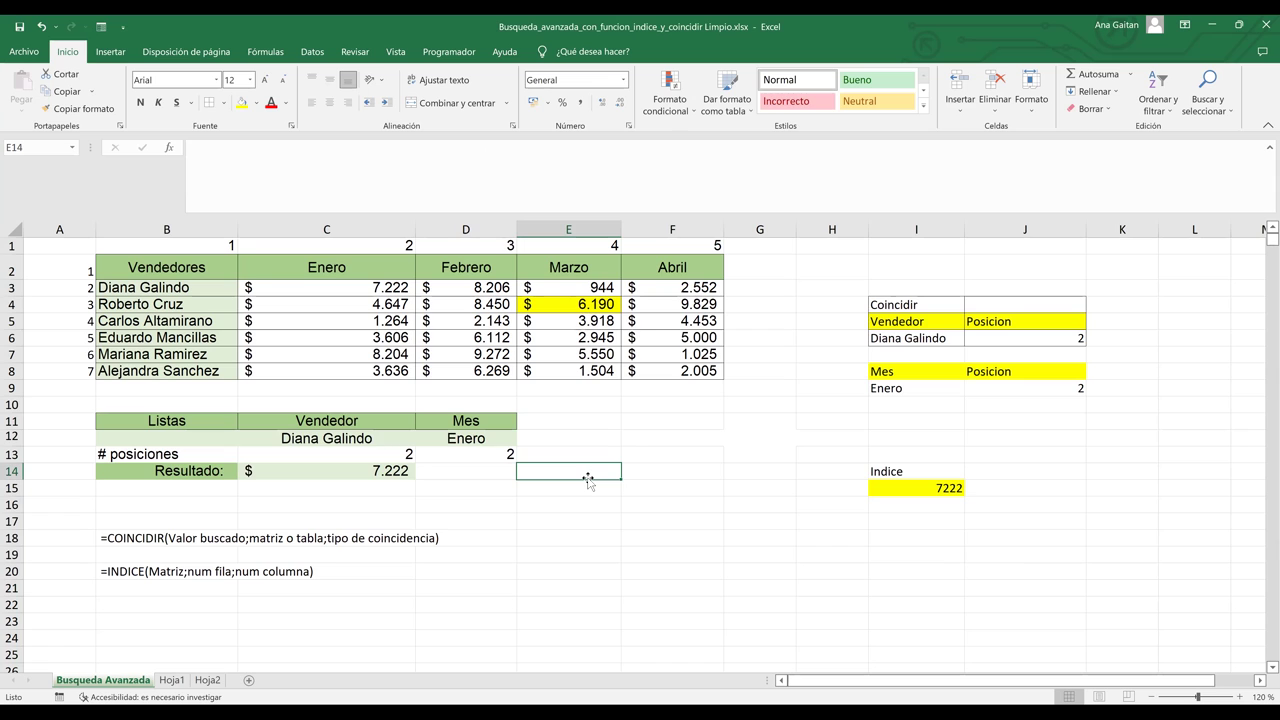
left_click(529, 573)
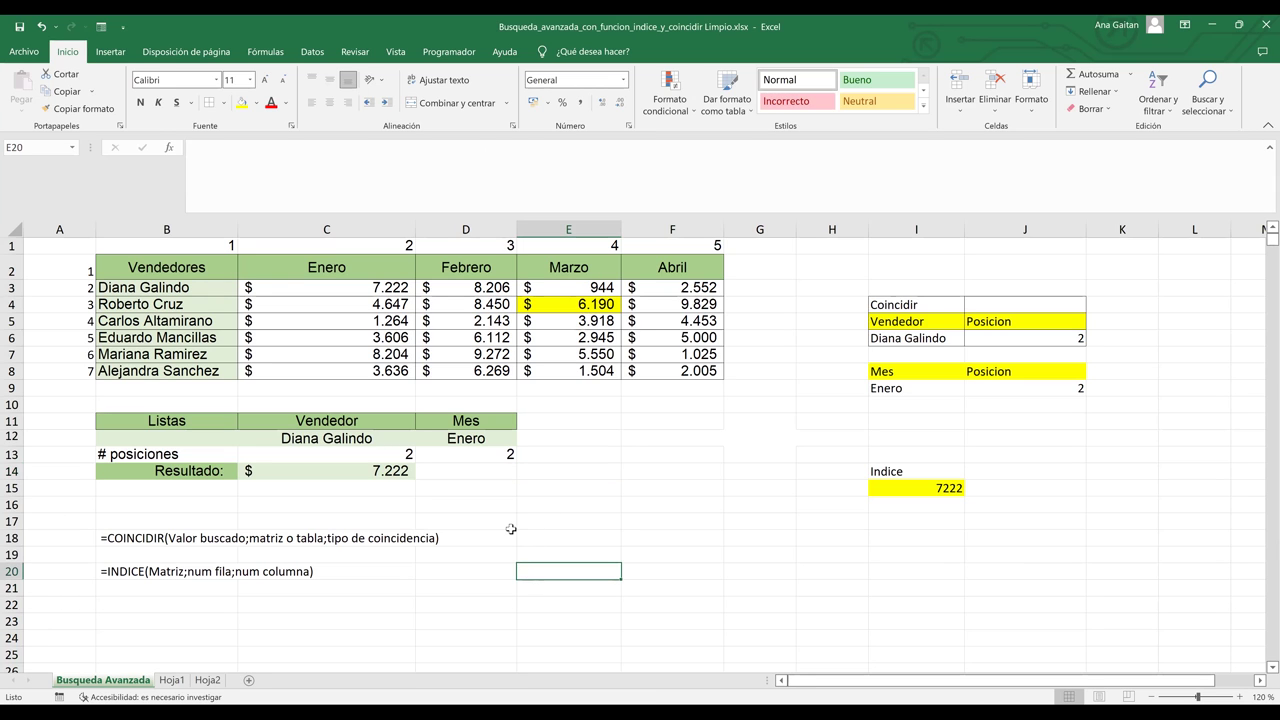
left_click(388, 472)
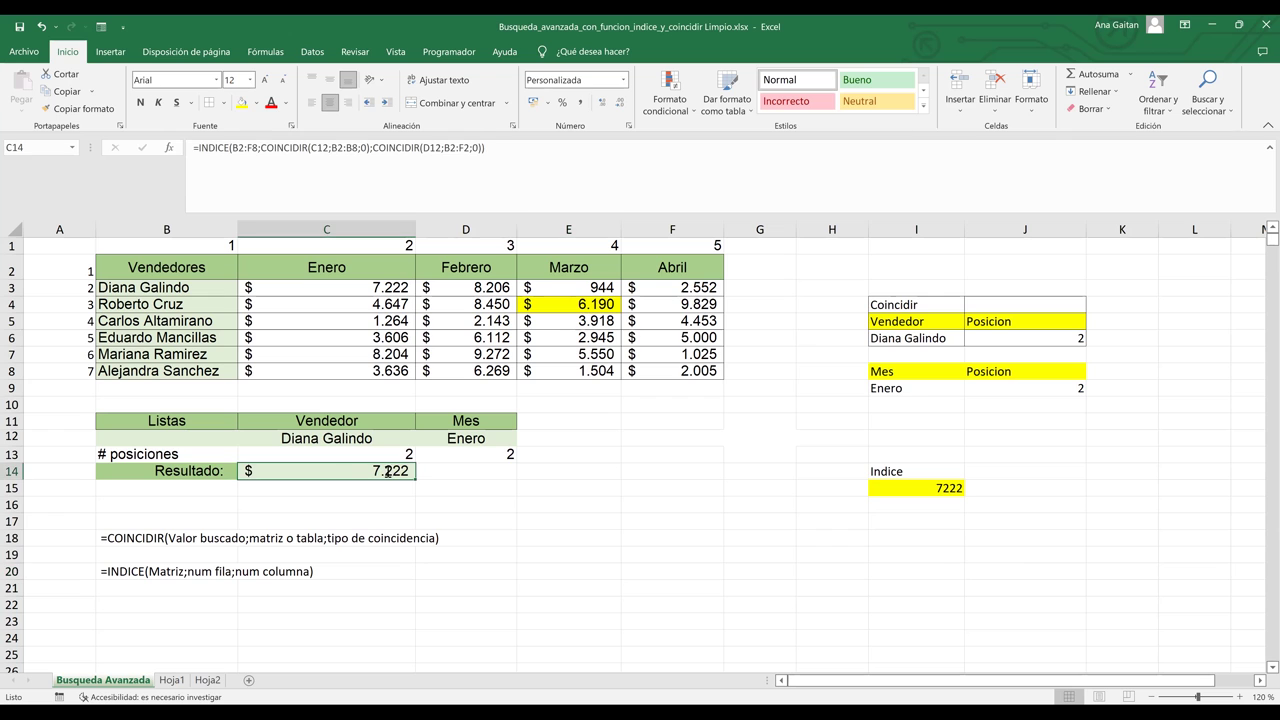
double_click(317, 469)
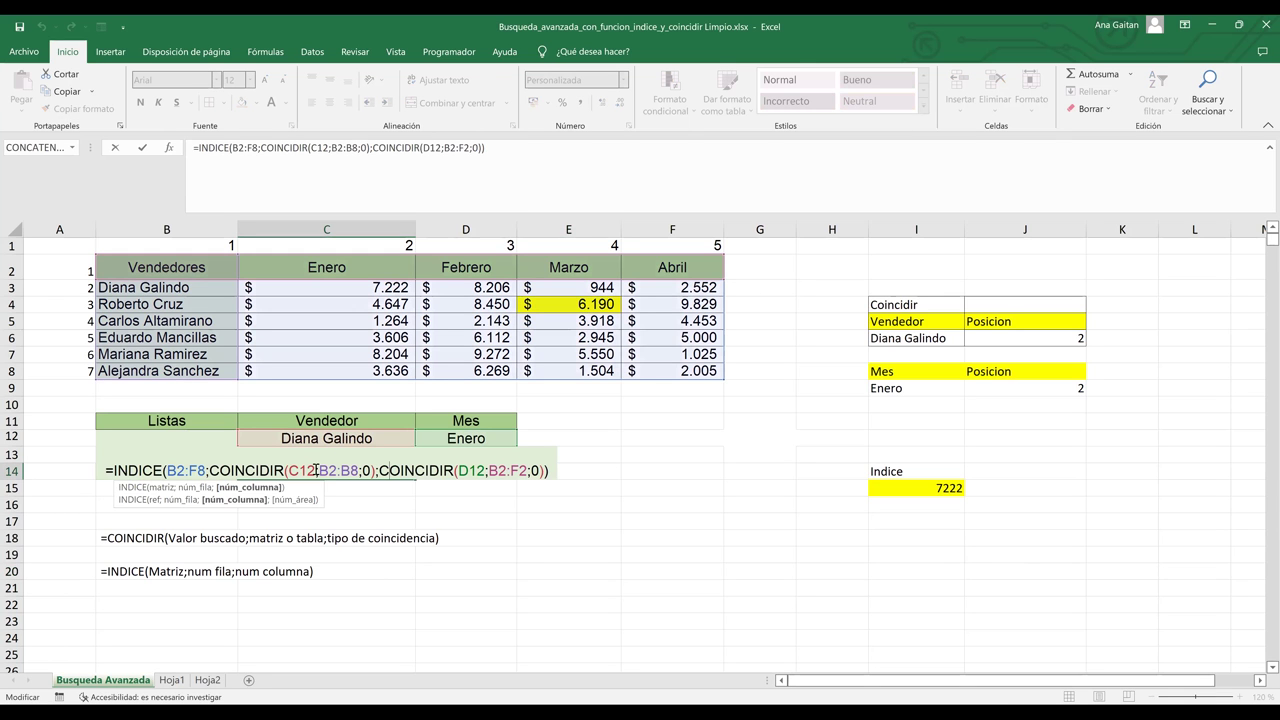
key("BackSpace")
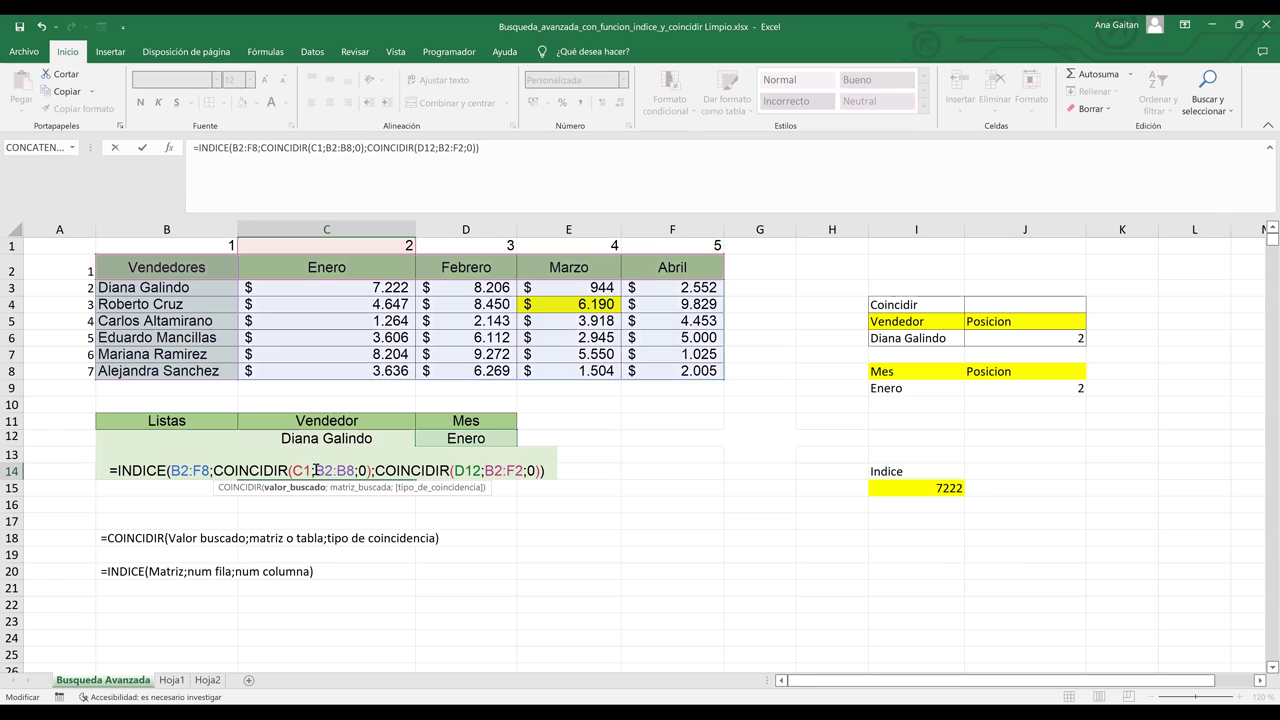
type("1")
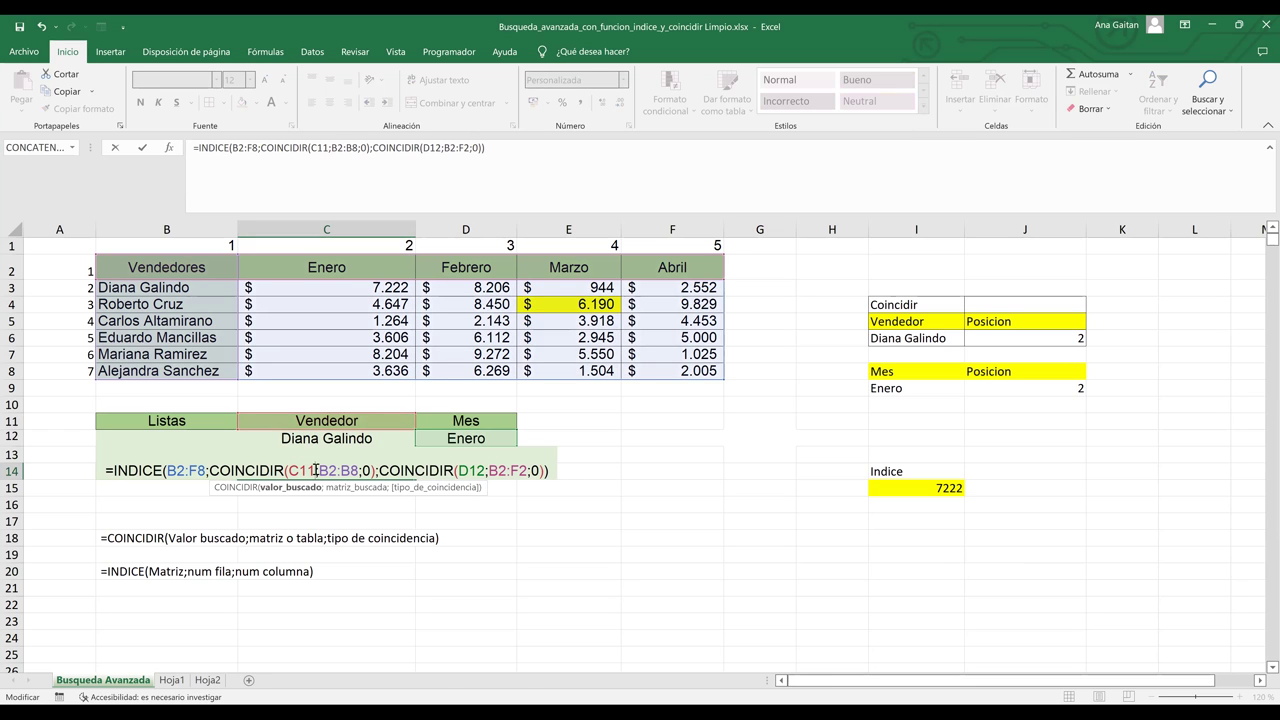
key("BackSpace")
type("2")
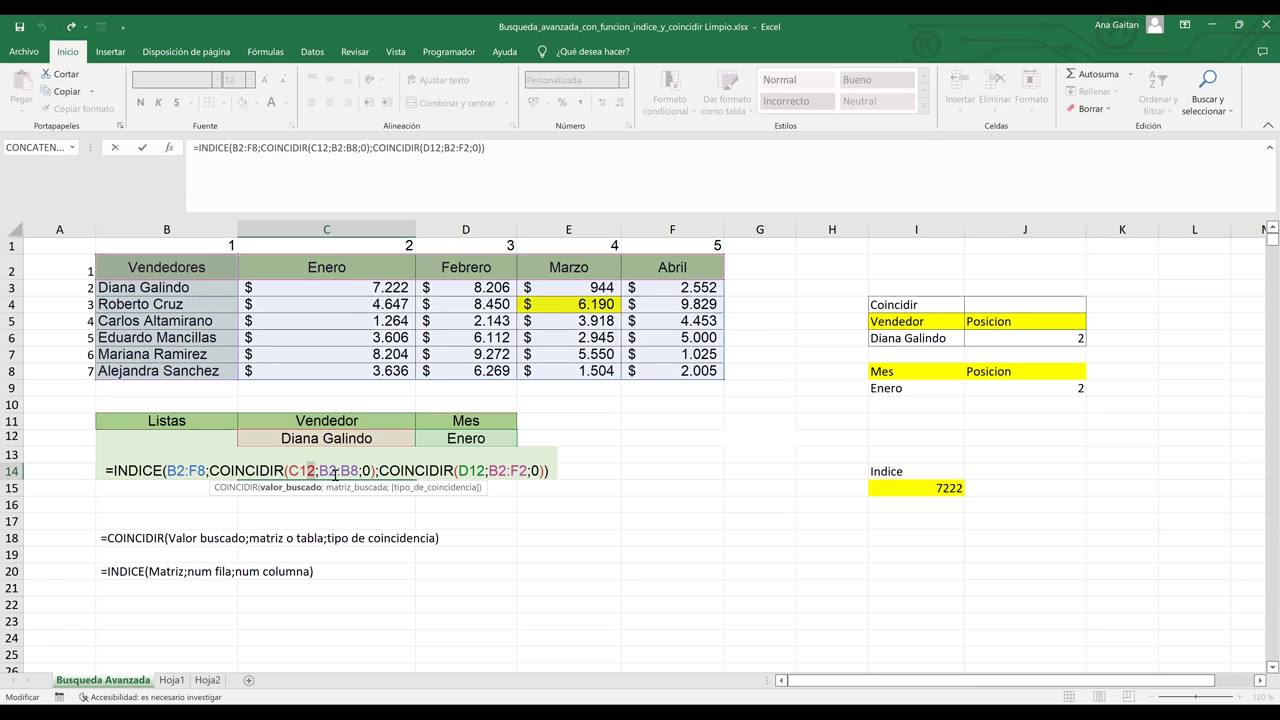
- Try the seller range B3:B8, without the header, in the first COINCIDIR of the C14 formula
left_click(334, 472)
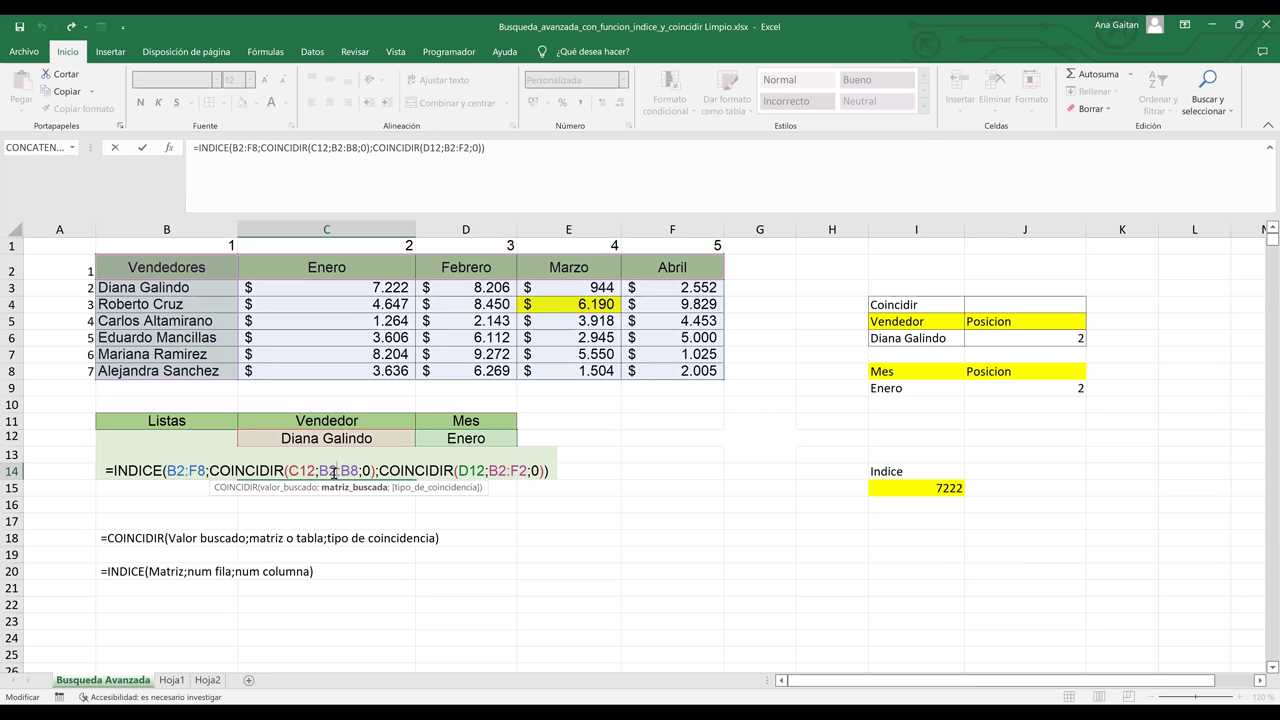
key("BackSpace")
type("3")
key("Return")
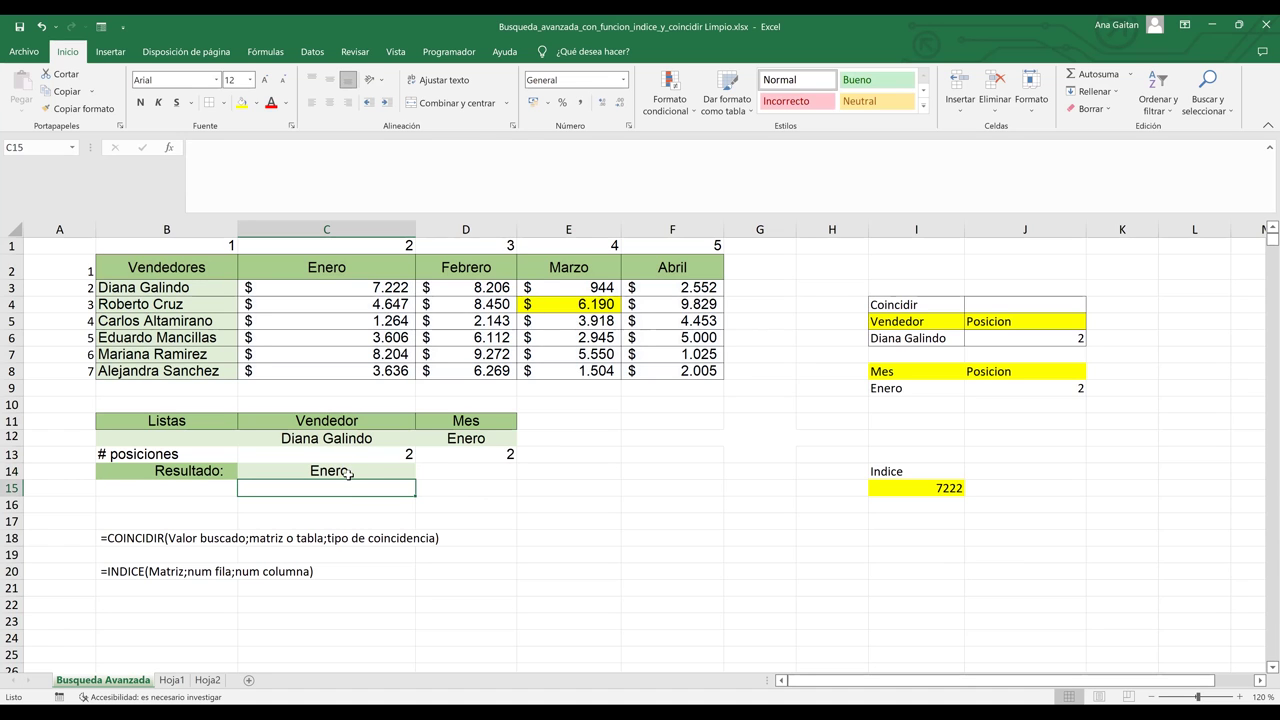
- Examine the B3:B8 seller range inside the C14 formula and the Resultado it gives
left_click(349, 473)
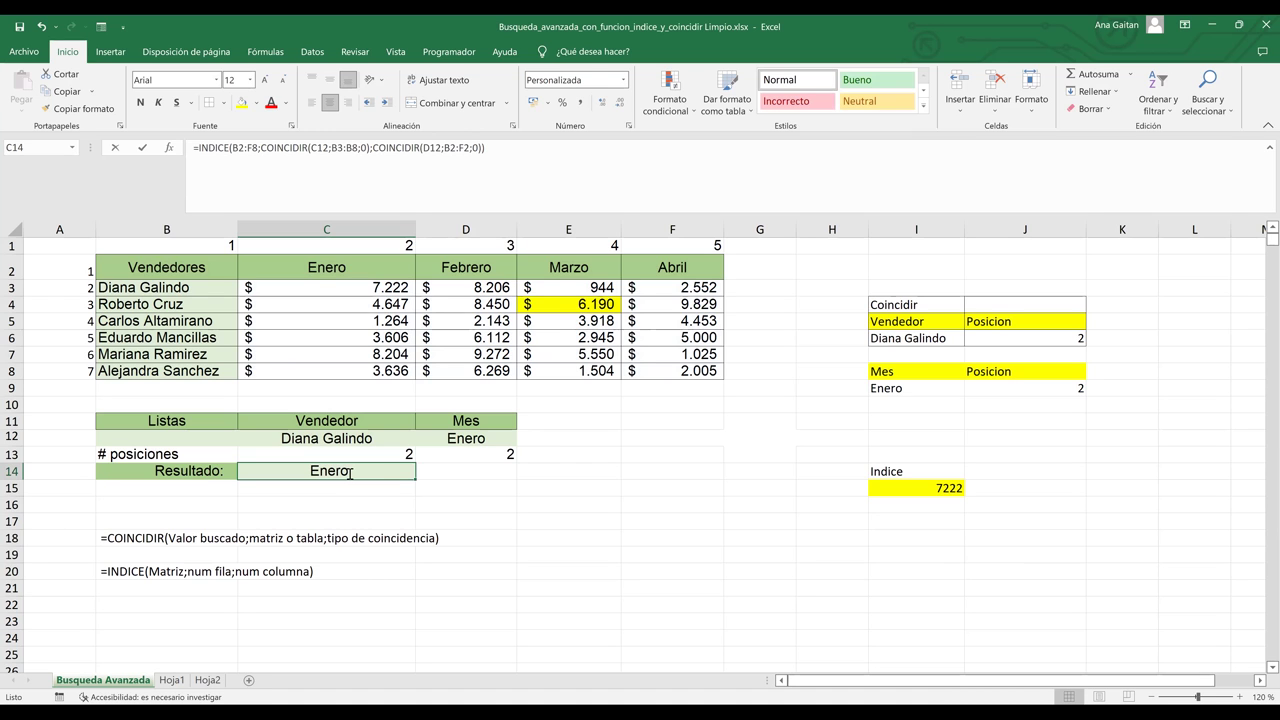
double_click(349, 473)
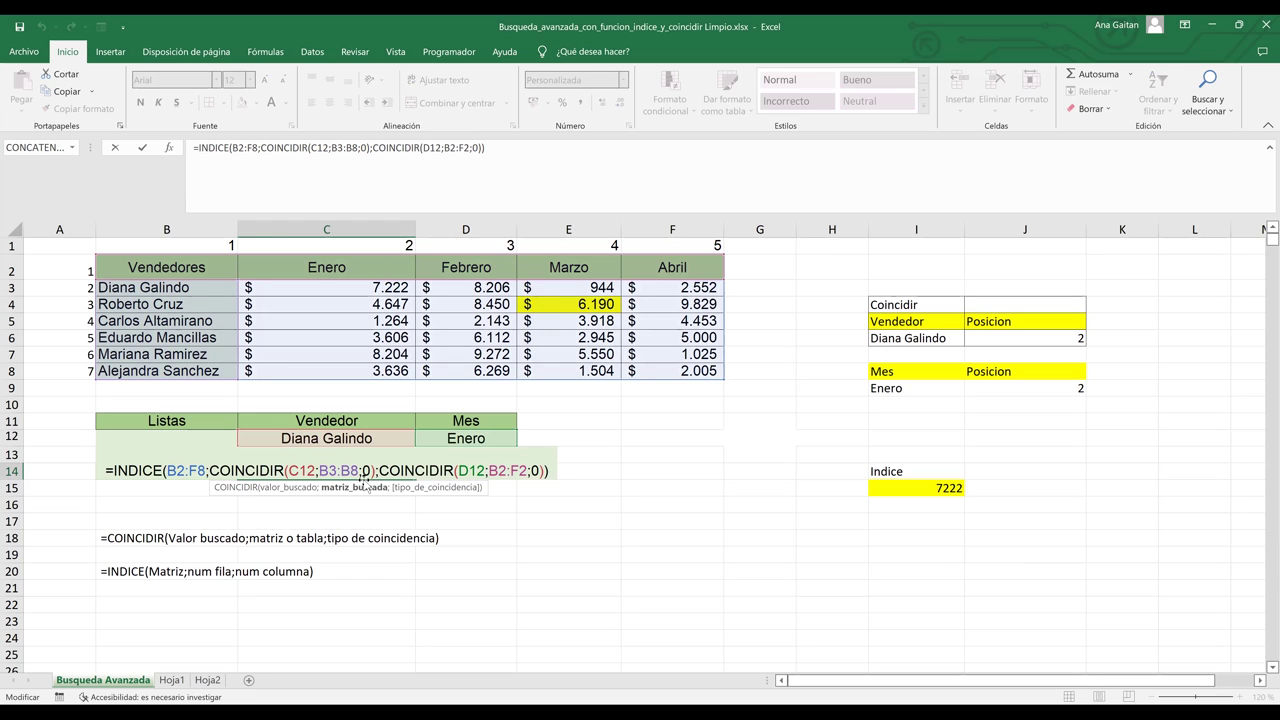
key("Return")
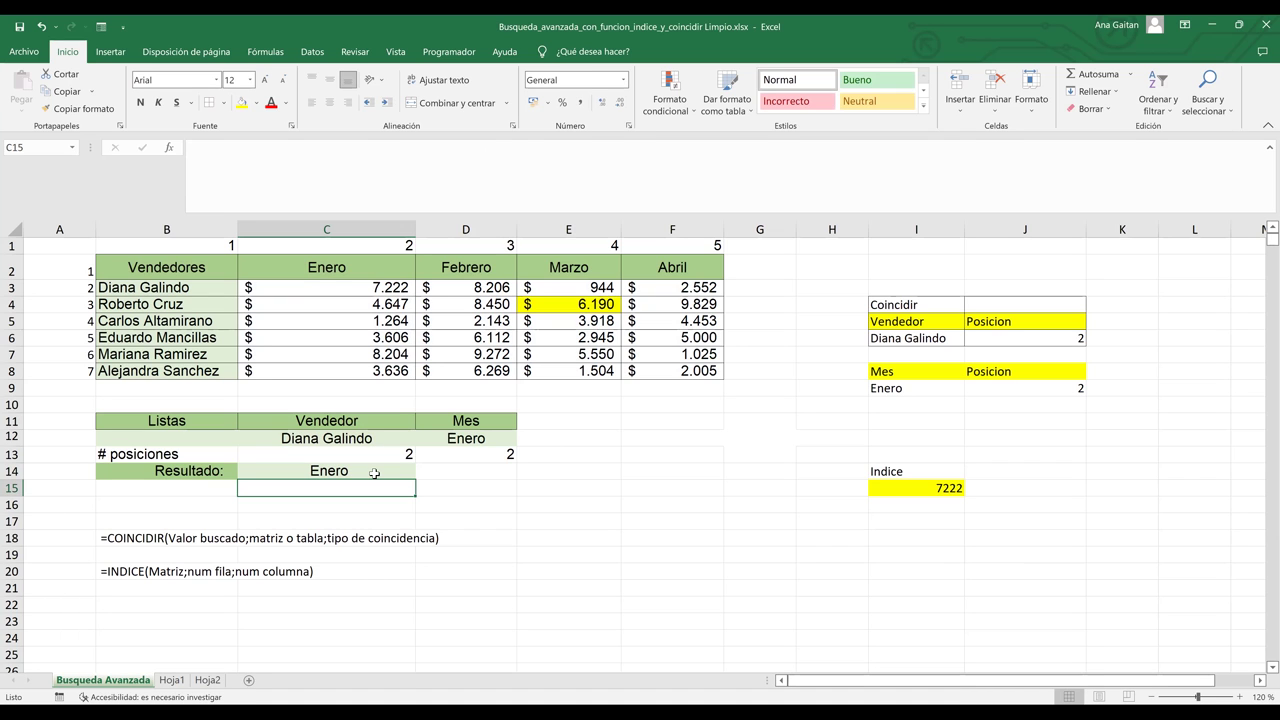
left_click(375, 473)
double_click(375, 473)
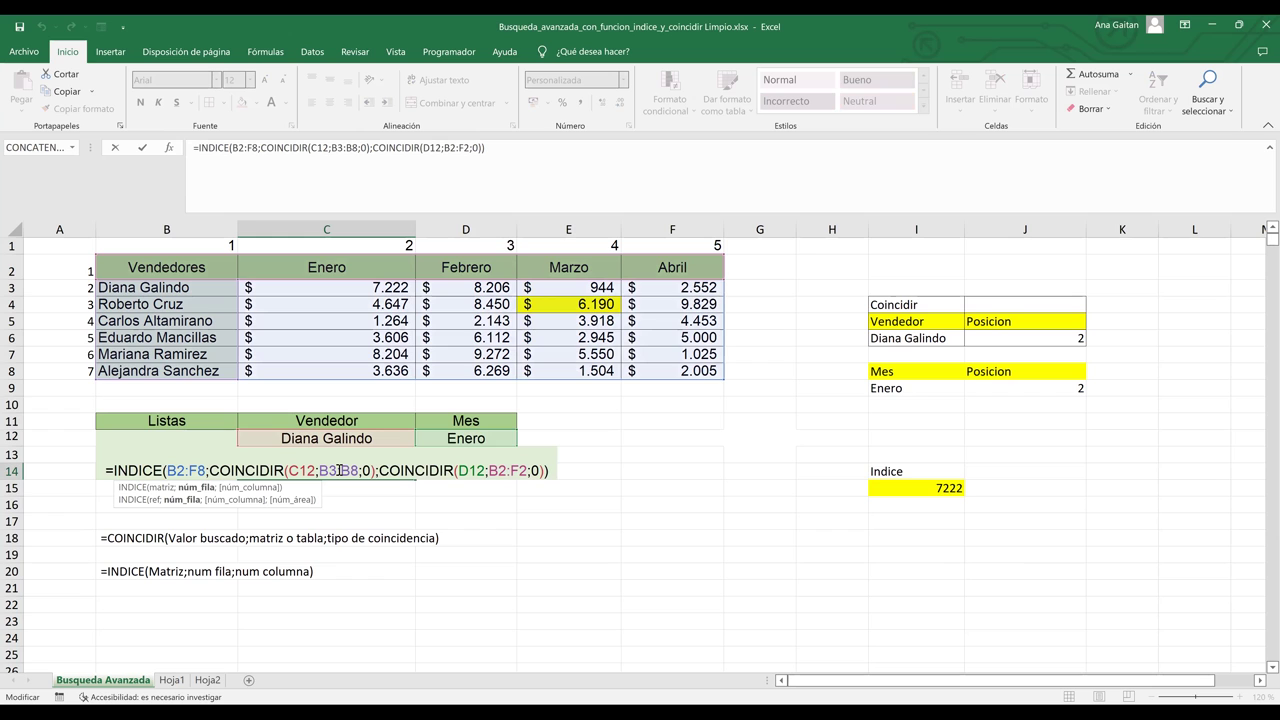
key("Escape")
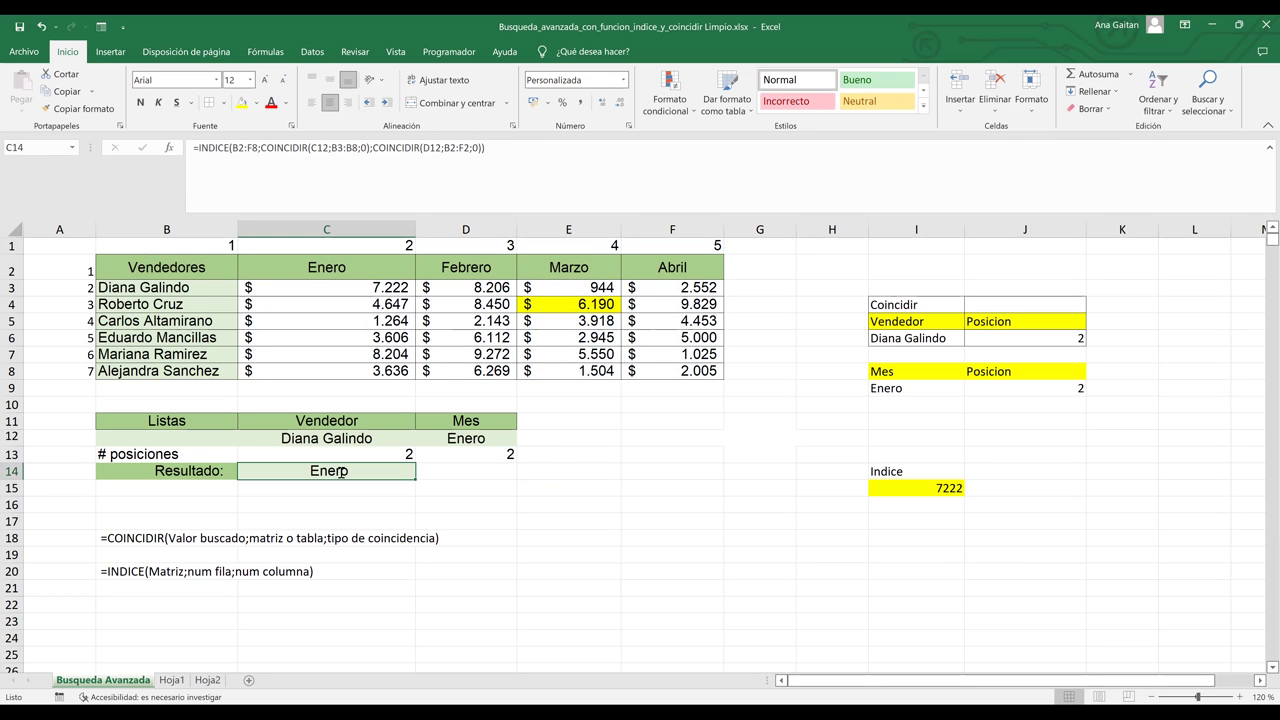
double_click(341, 472)
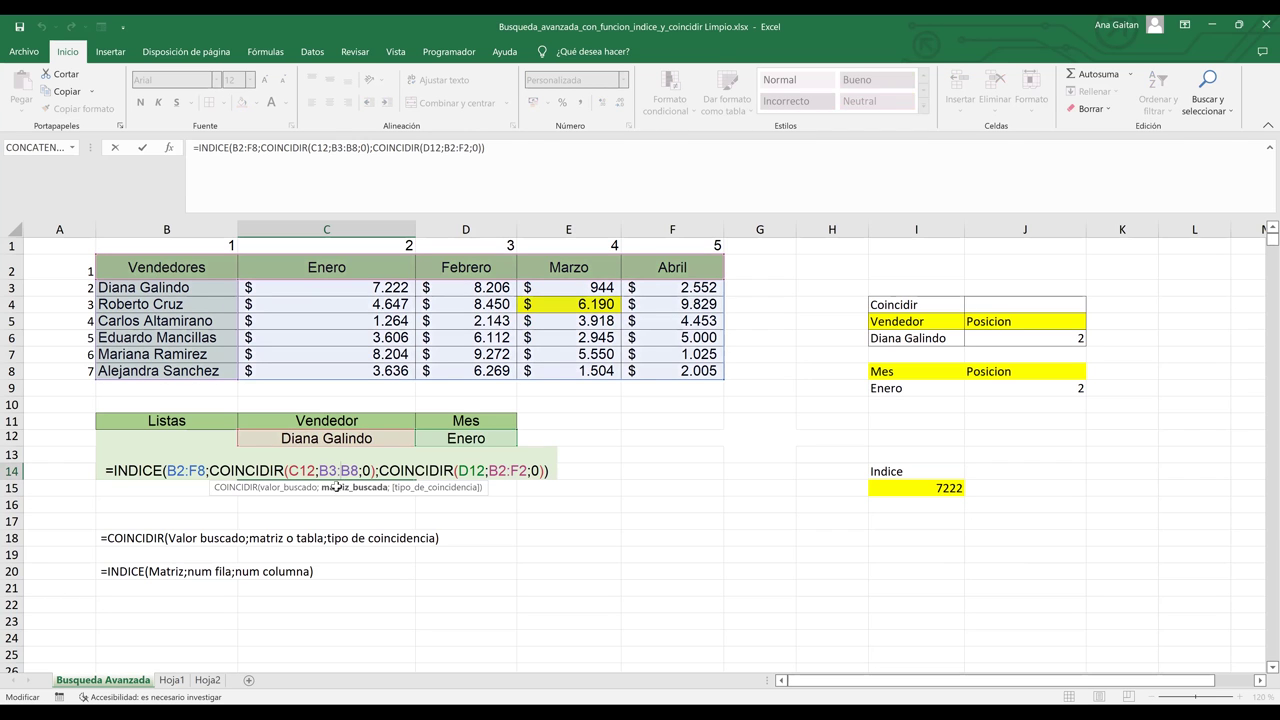
key("Return")
- Return the seller range in the C14 formula to B2:B8 and compare the result with the Enero sales in C3
left_click(336, 472)
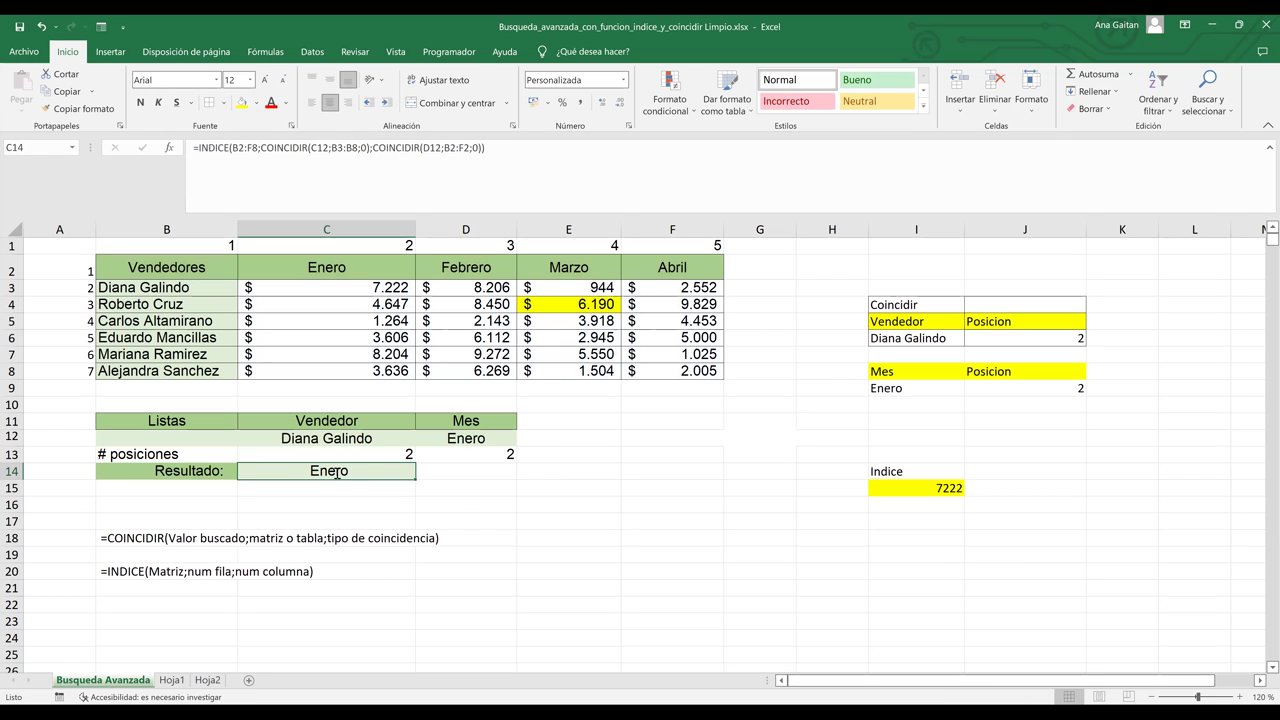
double_click(337, 473)
key("BackSpace")
type("2")
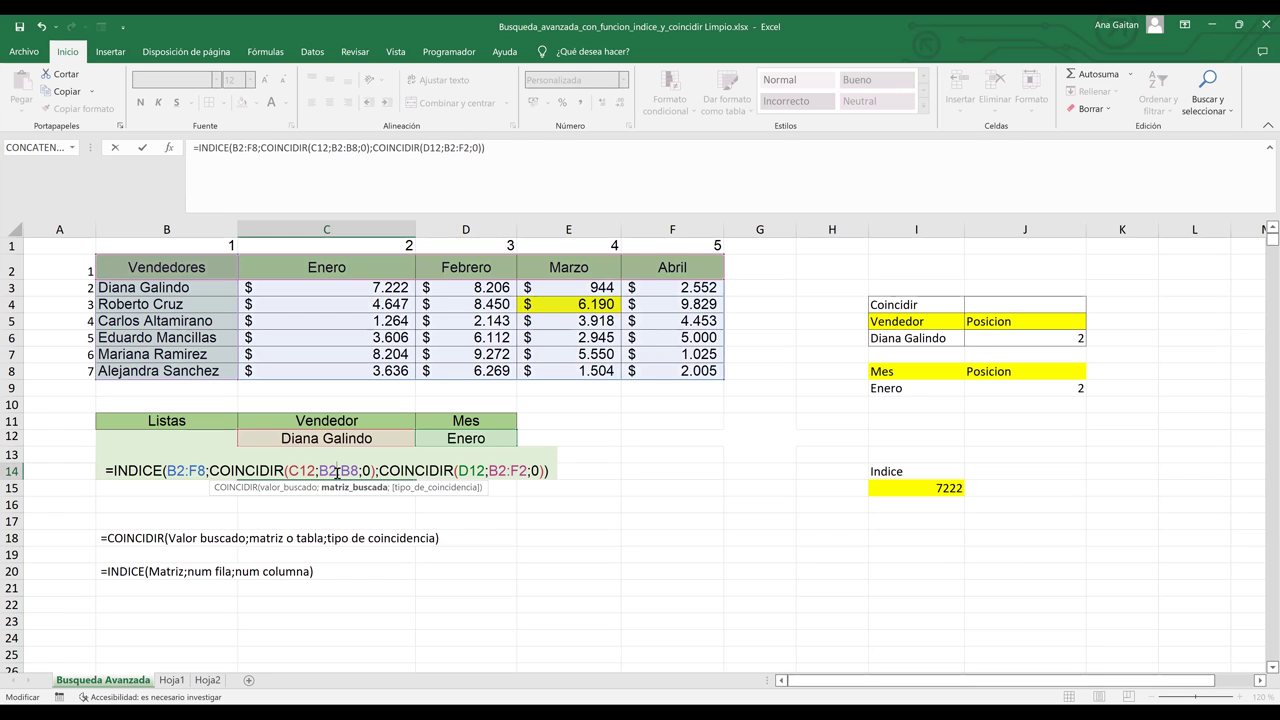
key("Return")
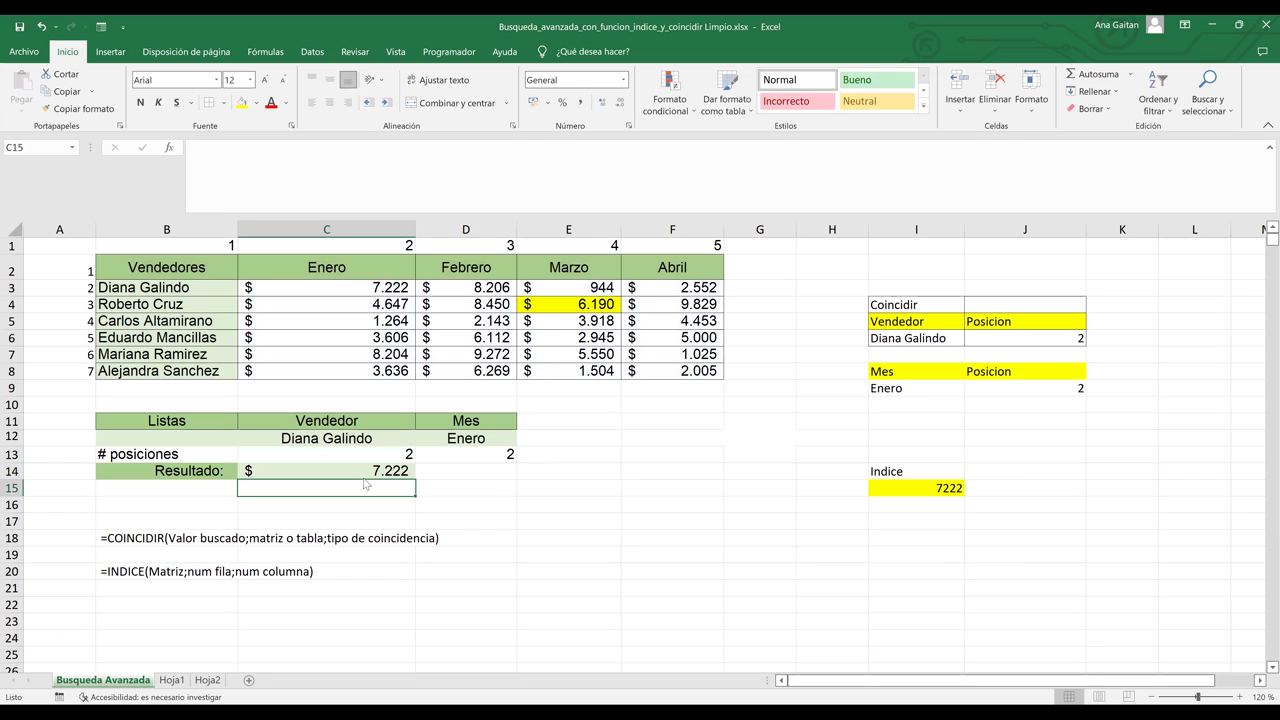
left_click(364, 470)
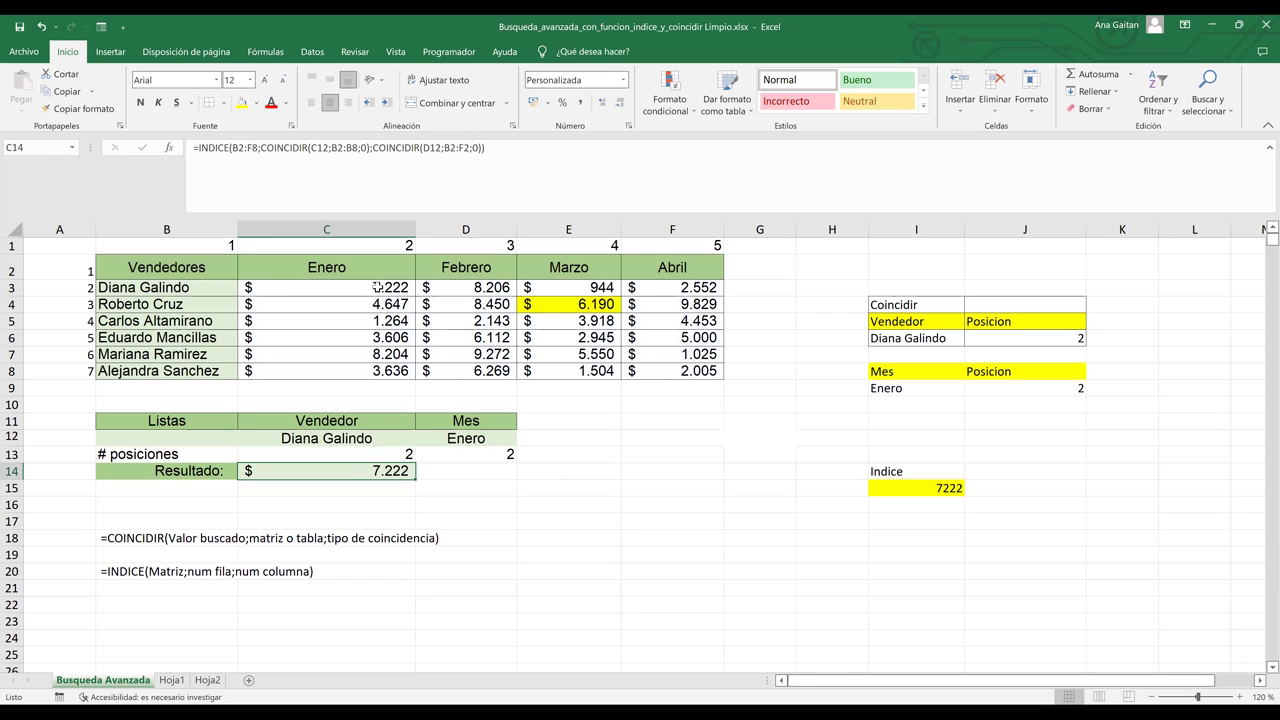
left_click(378, 287)
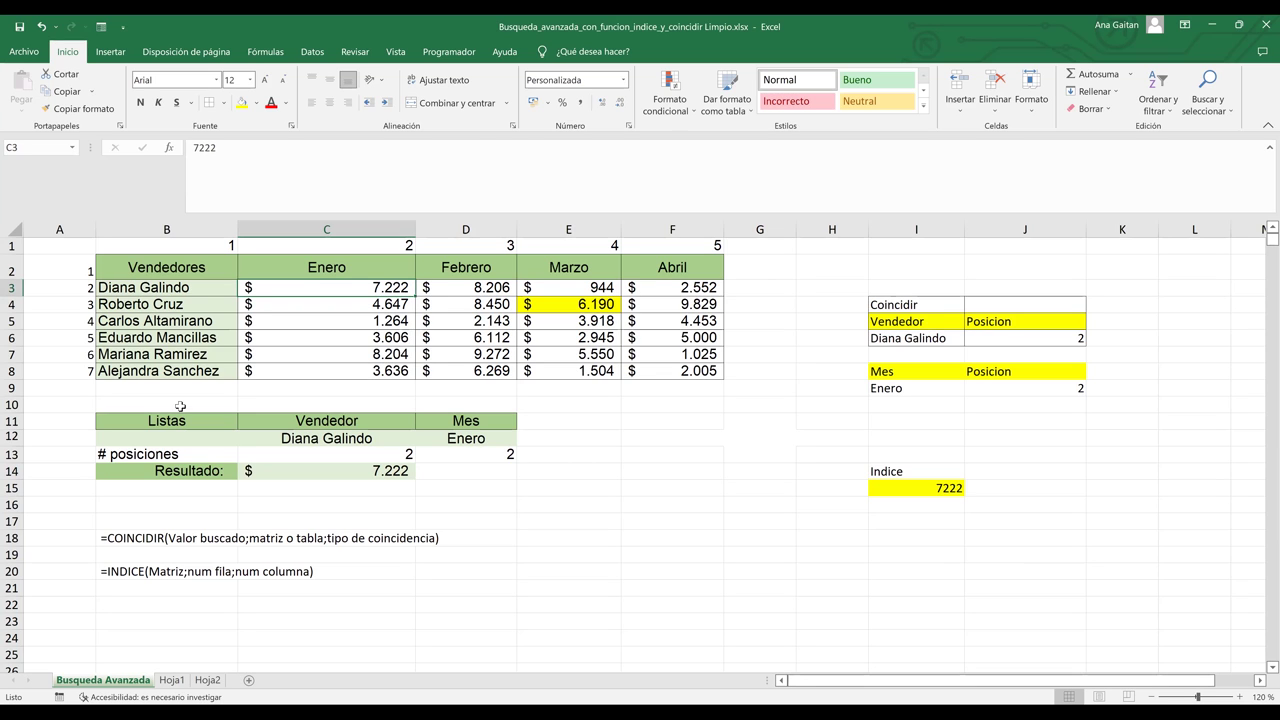
- Review the Matriz argument in the INDICE syntax in B20 and select the matching table range B2:F8
left_click(155, 572)
double_click(154, 572)
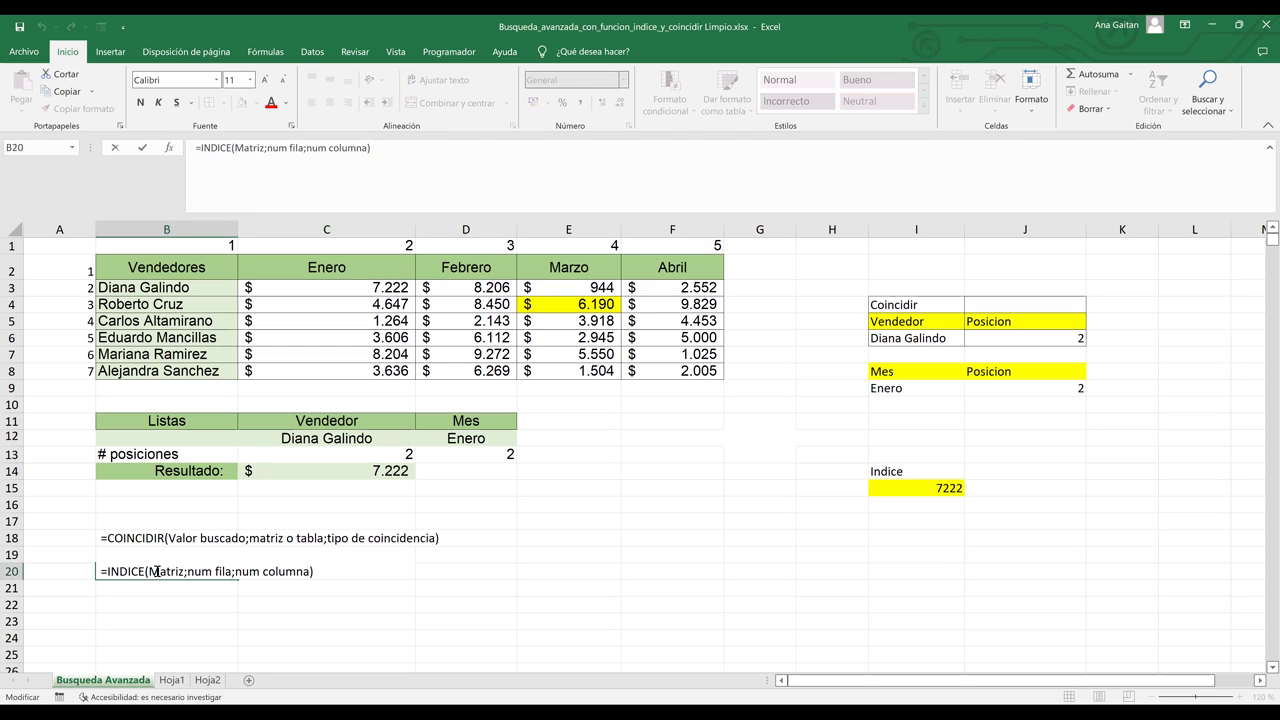
double_click(180, 571)
key("Return")
left_click(220, 274)
left_click(672, 330, "shift")
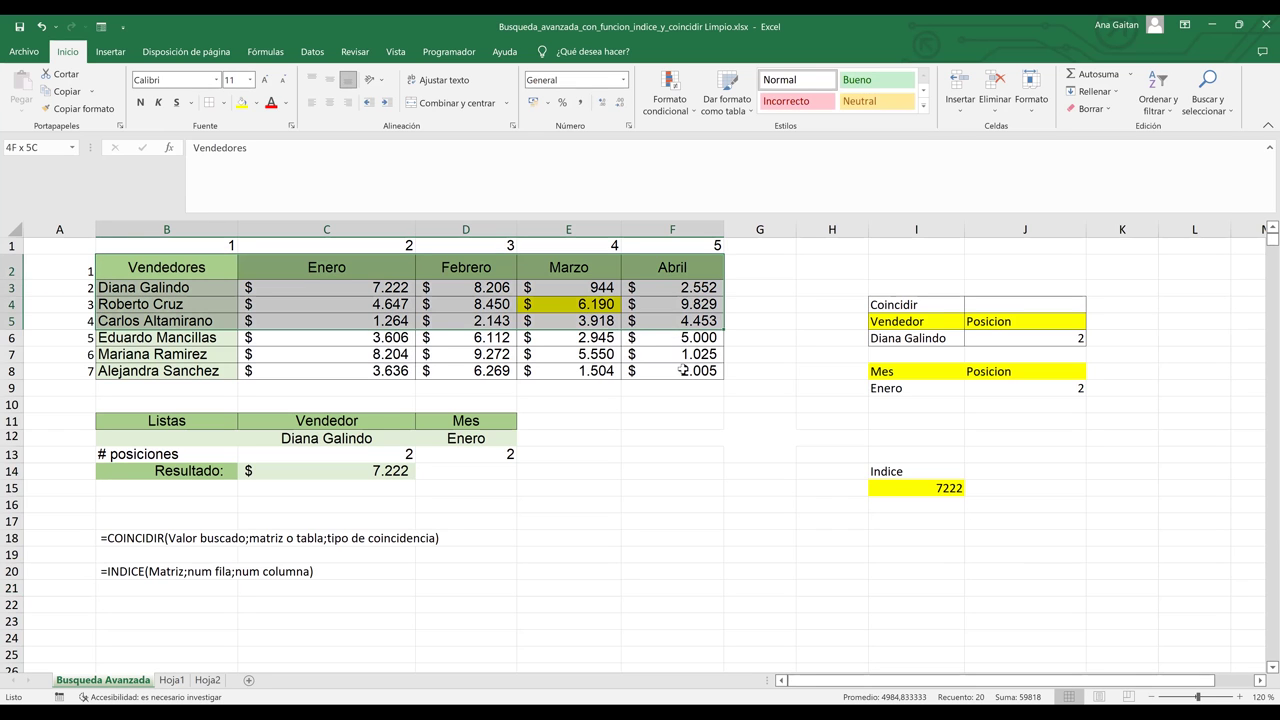
left_click(683, 370, "shift")
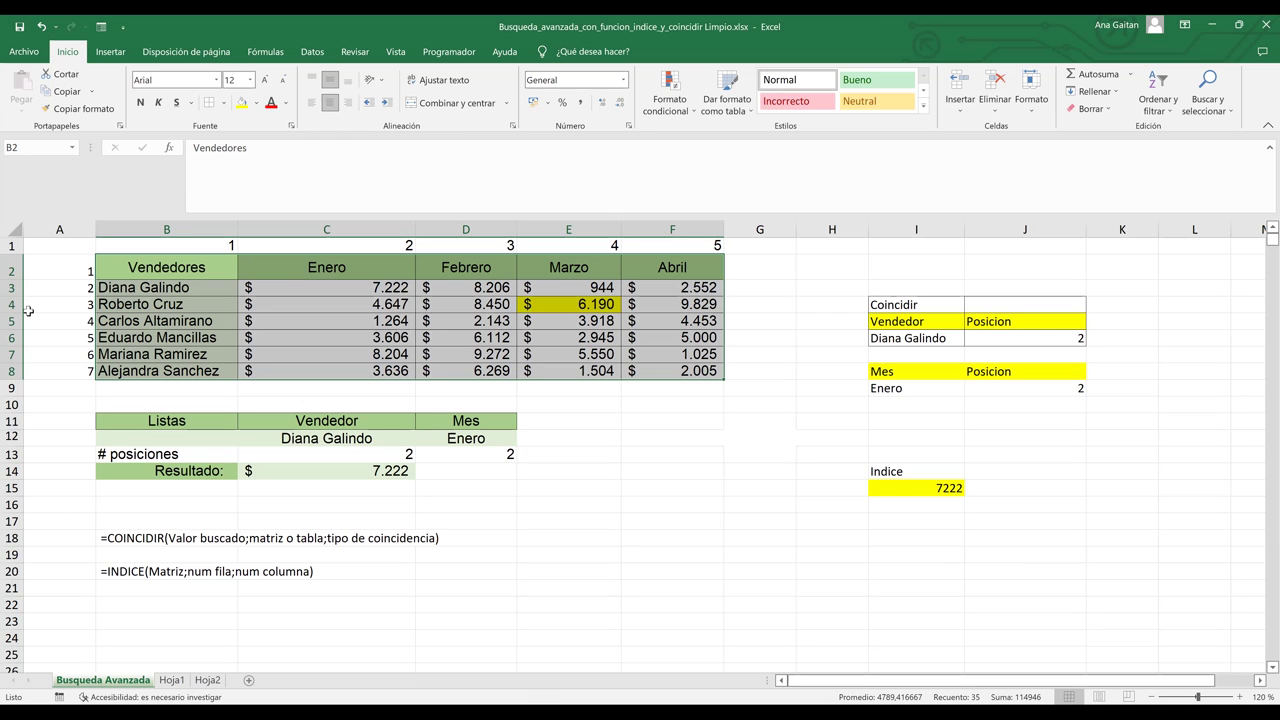
- Review the C14 formula against the month headers C2:F2 and the Vendedores header in B2
left_click(466, 524)
left_click(395, 475)
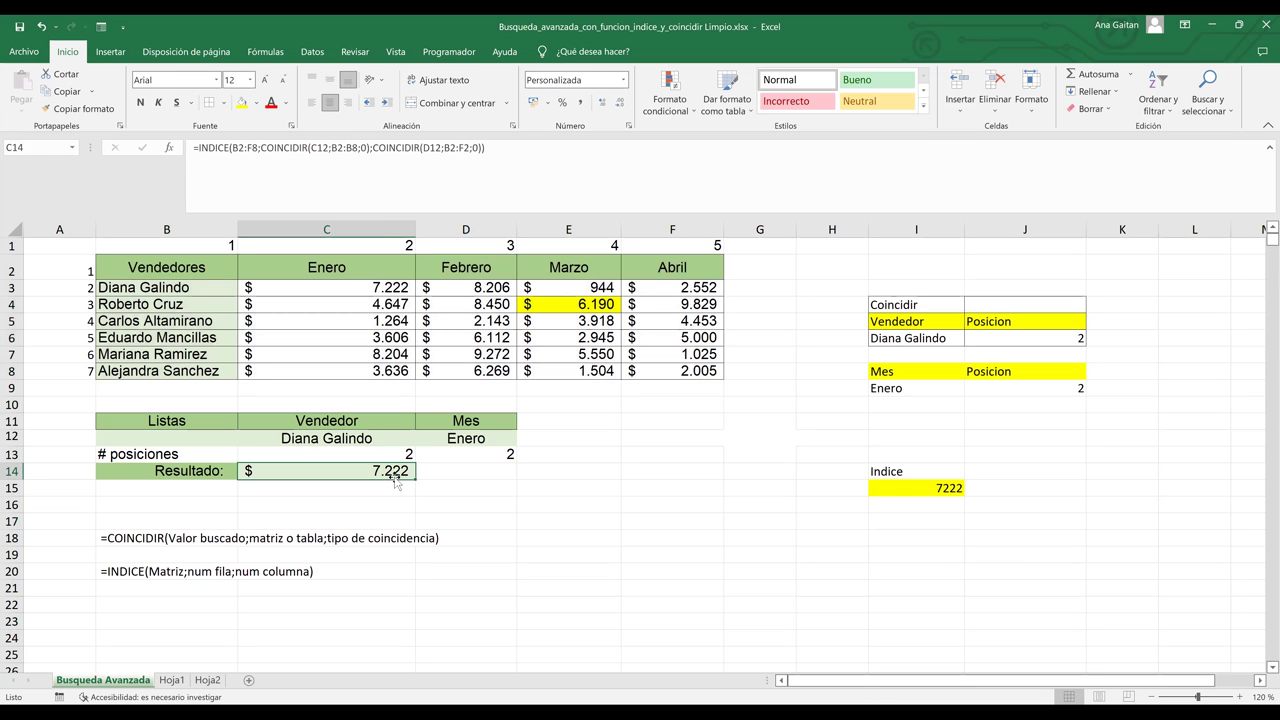
left_click(331, 273)
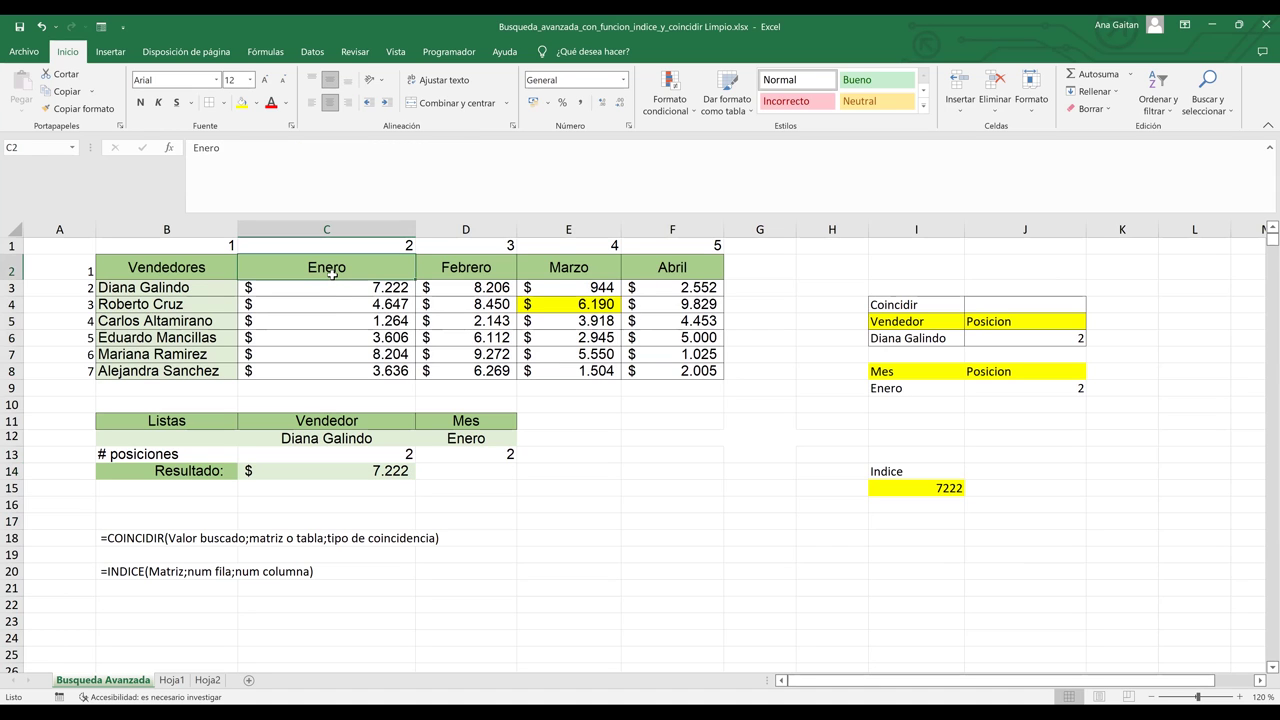
left_click_drag(331, 273, 712, 272)
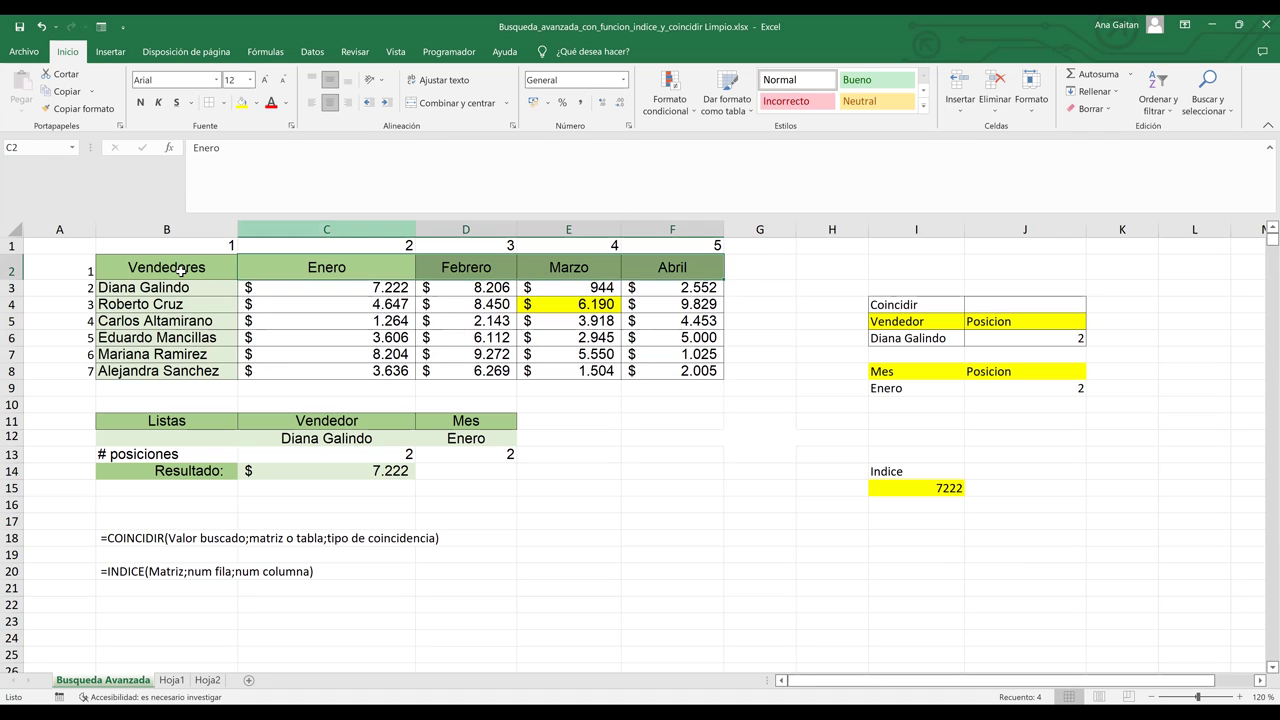
left_click(181, 270)
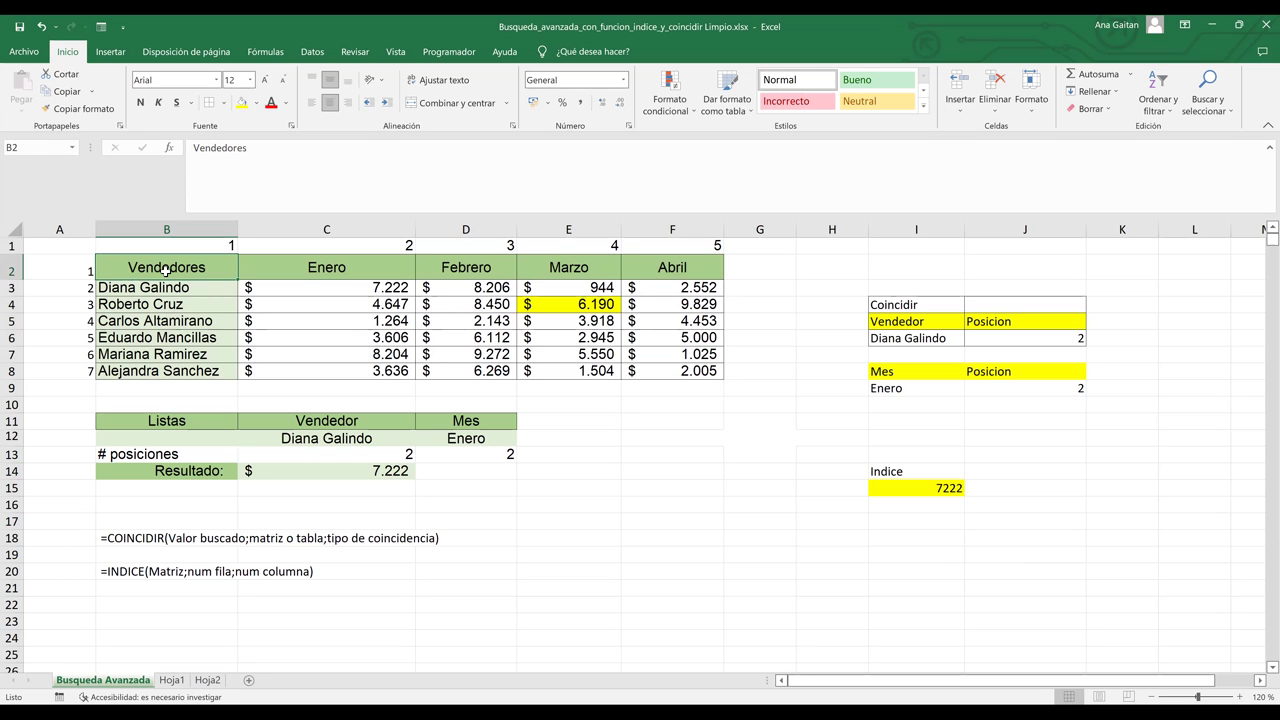
left_click(398, 516)
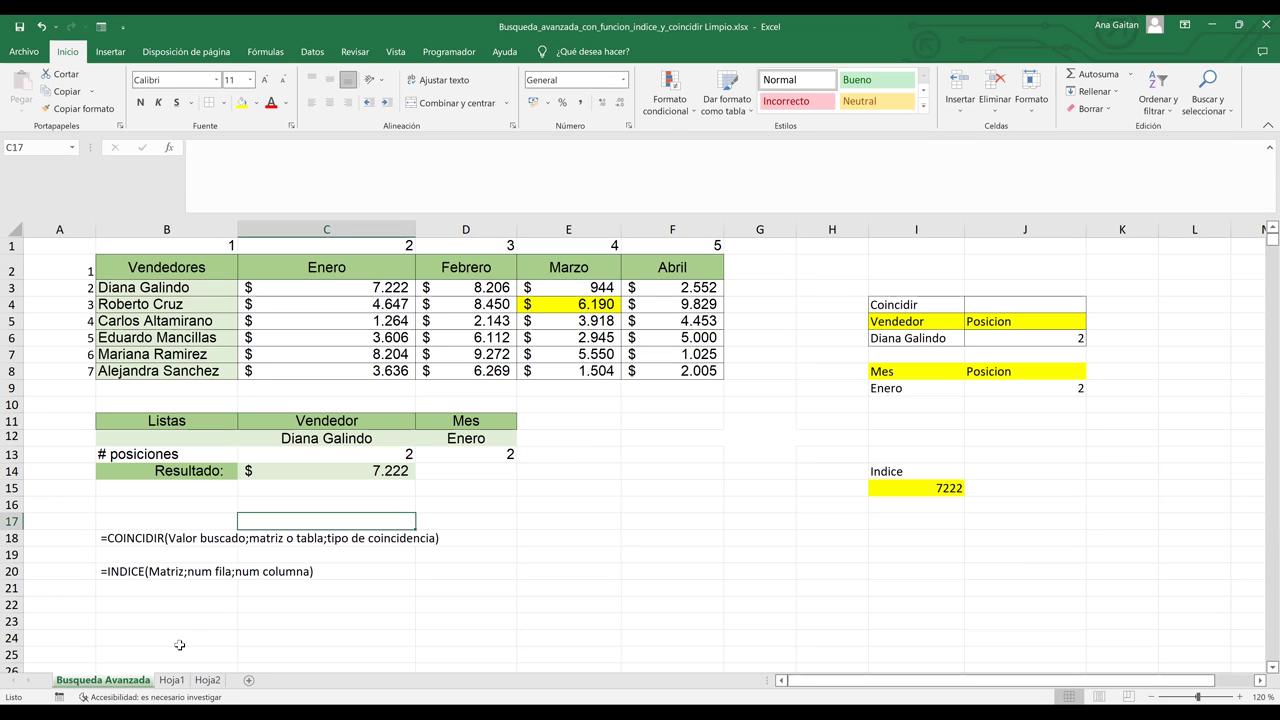
left_click(210, 605)
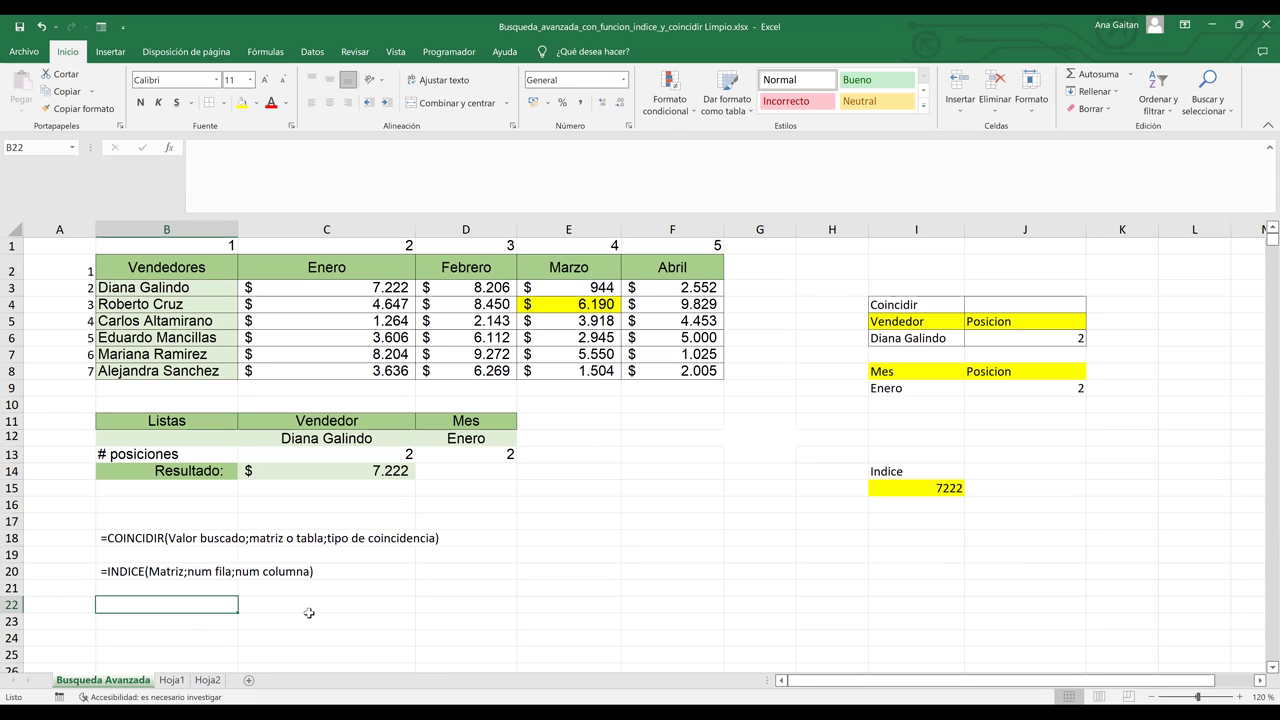
- Open the Hoja1 sheet and look over the grades table and the Buscar Datos de Alumnos block
left_click(172, 681)
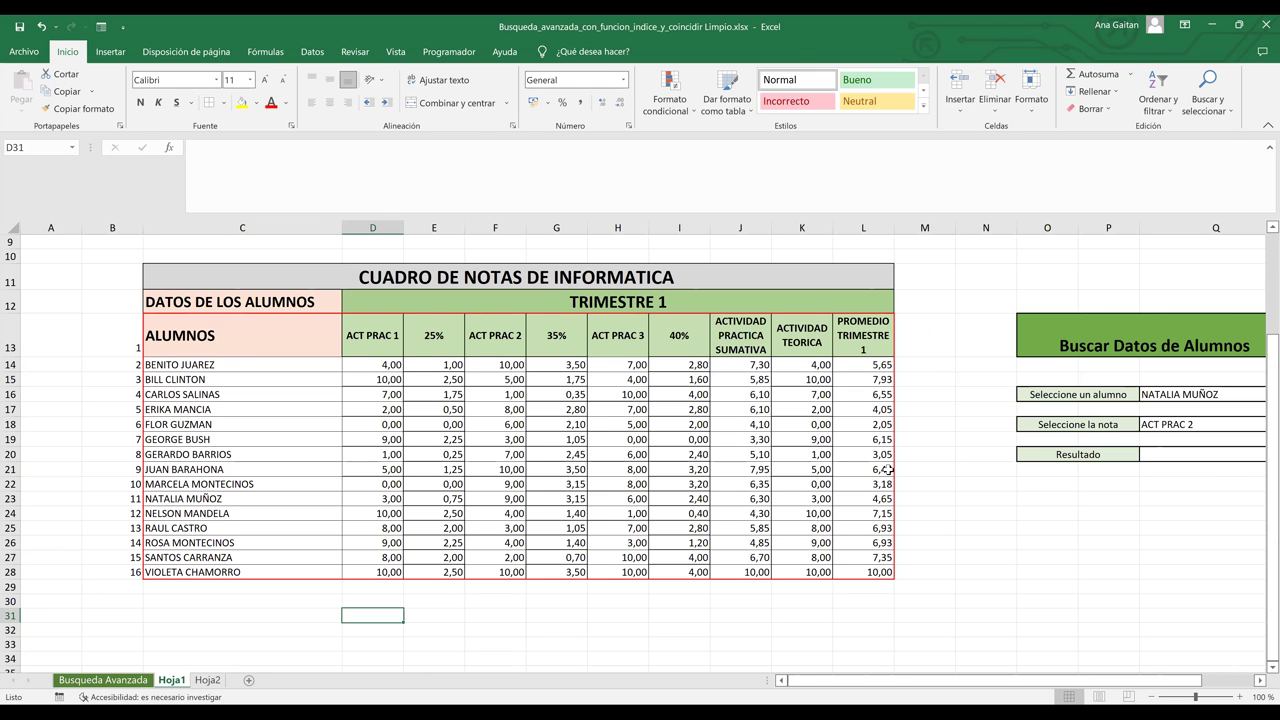
left_click(1208, 427)
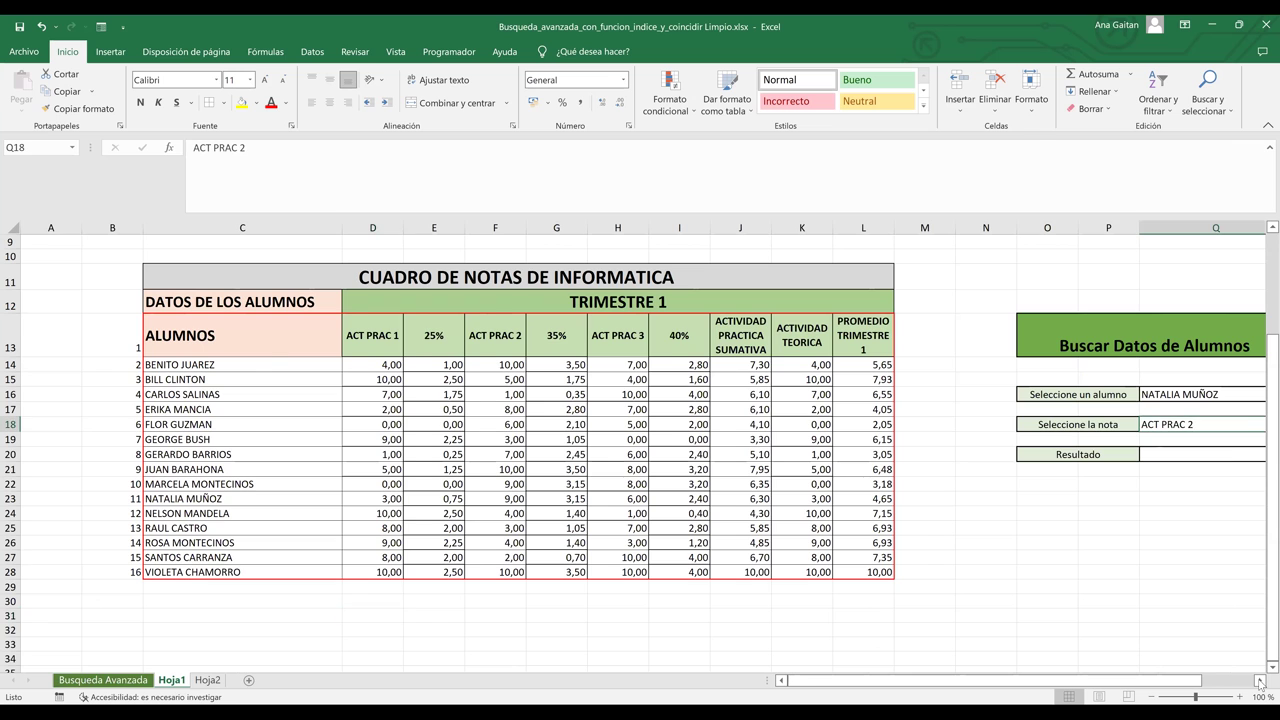
left_click(1260, 681)
left_click(1260, 681)
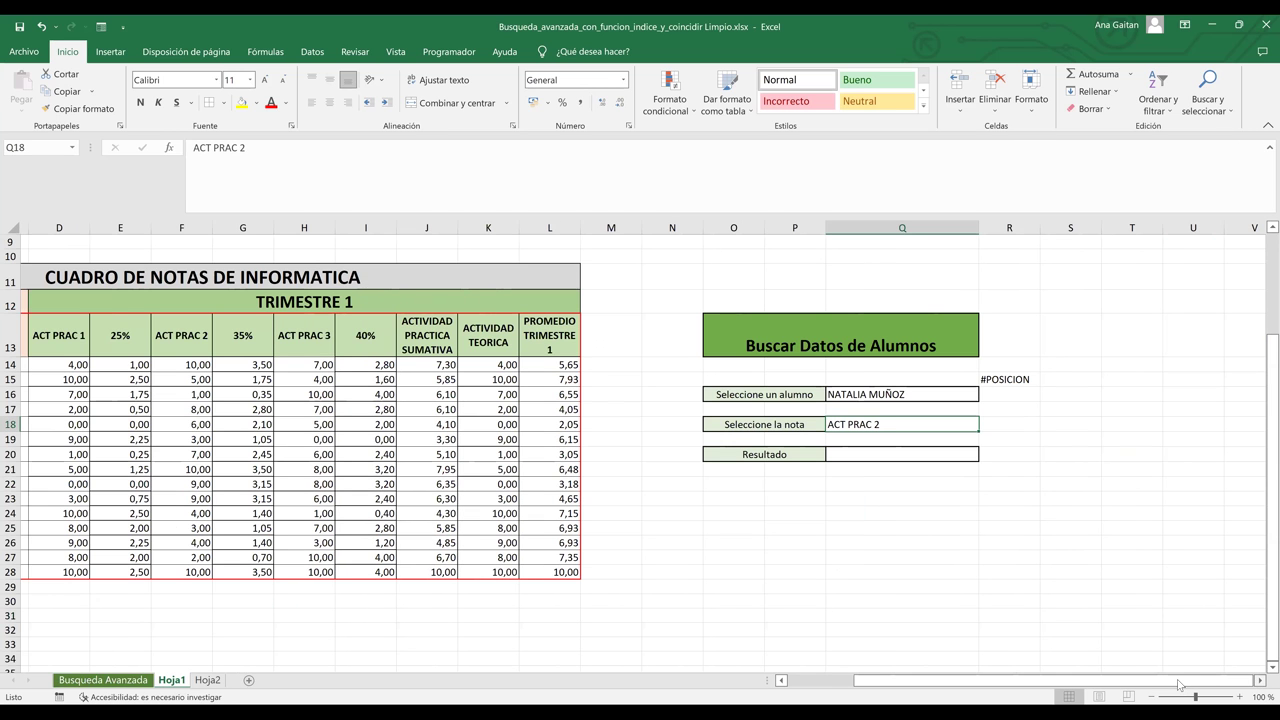
scroll(1081, 686, "left", 3)
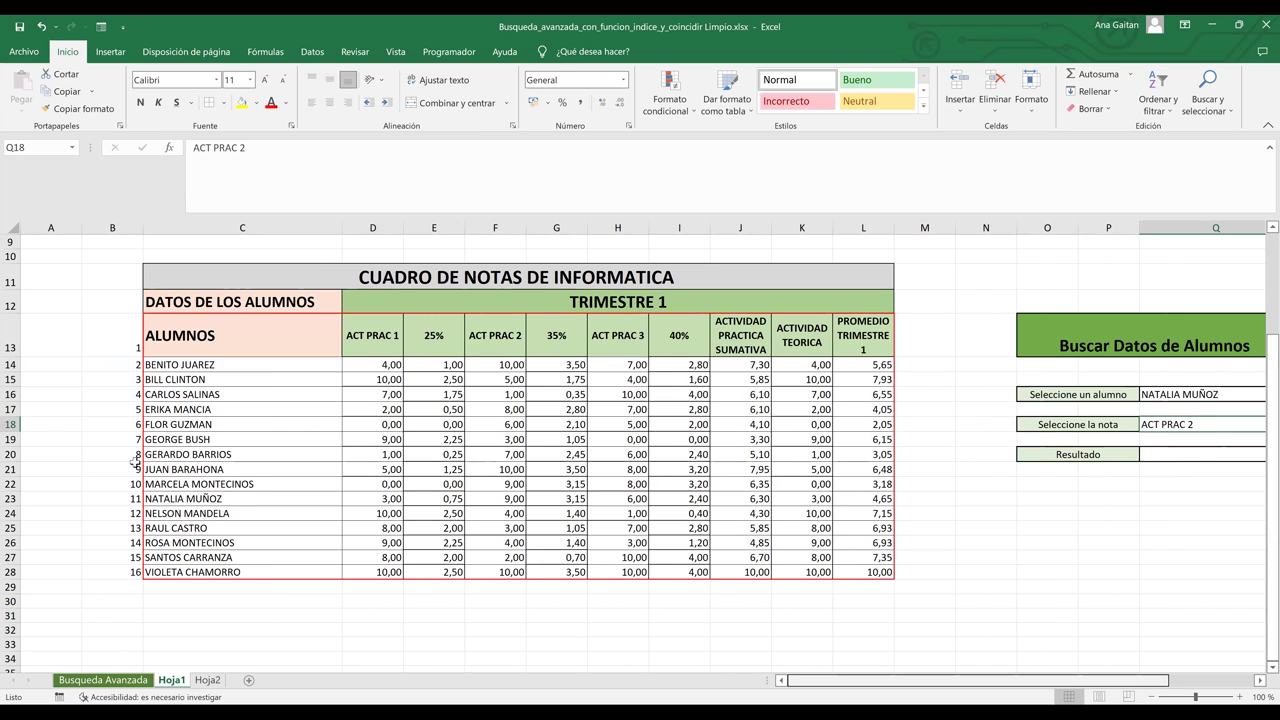
left_click(314, 368)
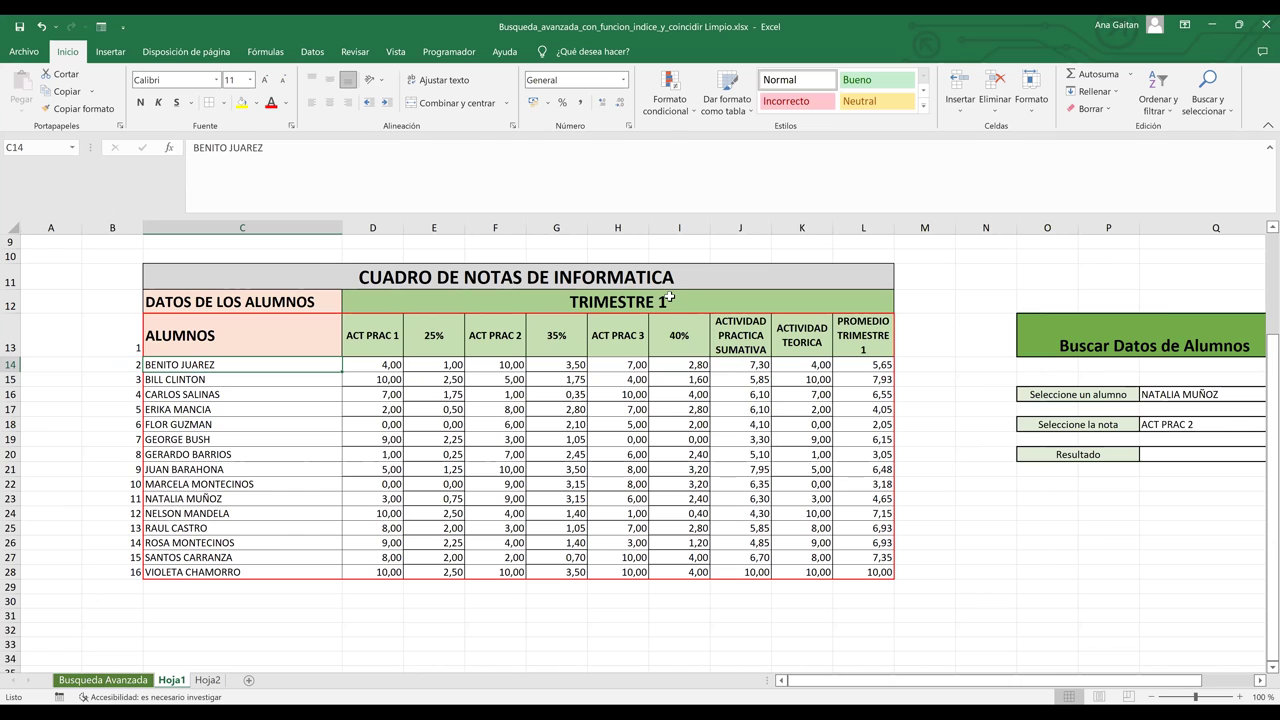
left_click(282, 332)
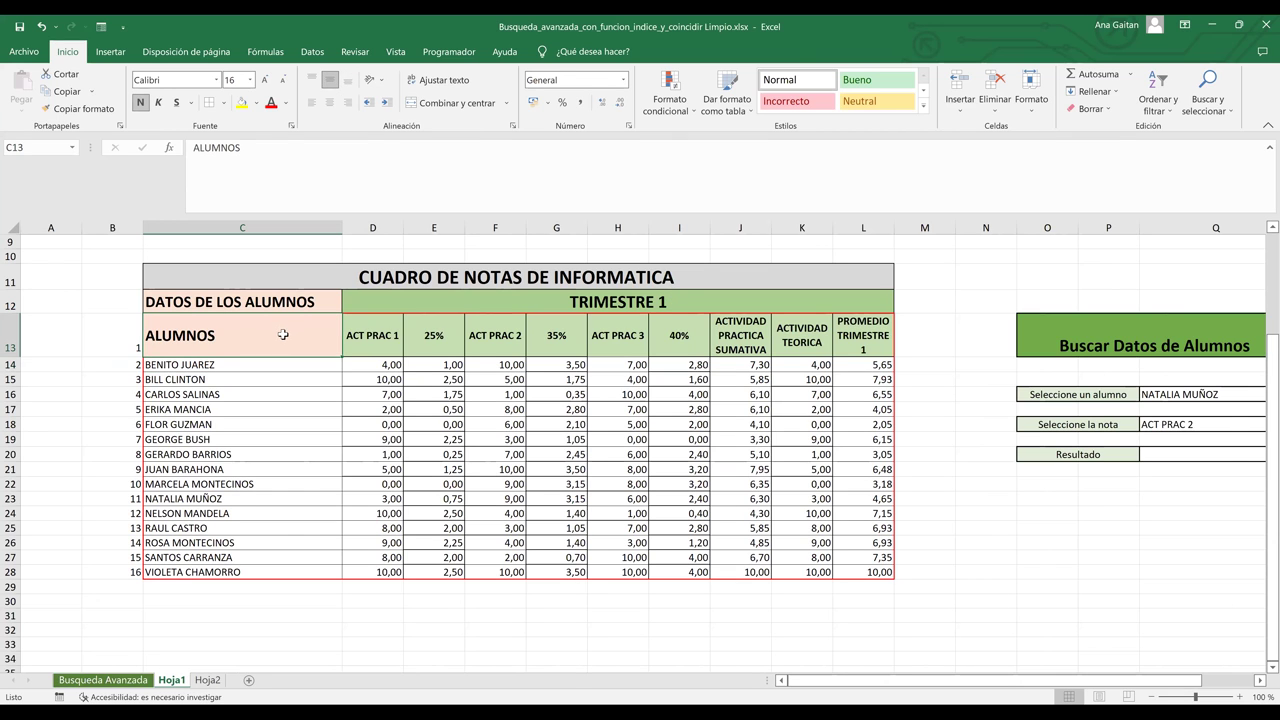
- Review the grades table headers from ACT PRAC 1 to PROMEDIO TRIMESTRE 1 and highlight the full table range C13:L28
left_click(382, 340)
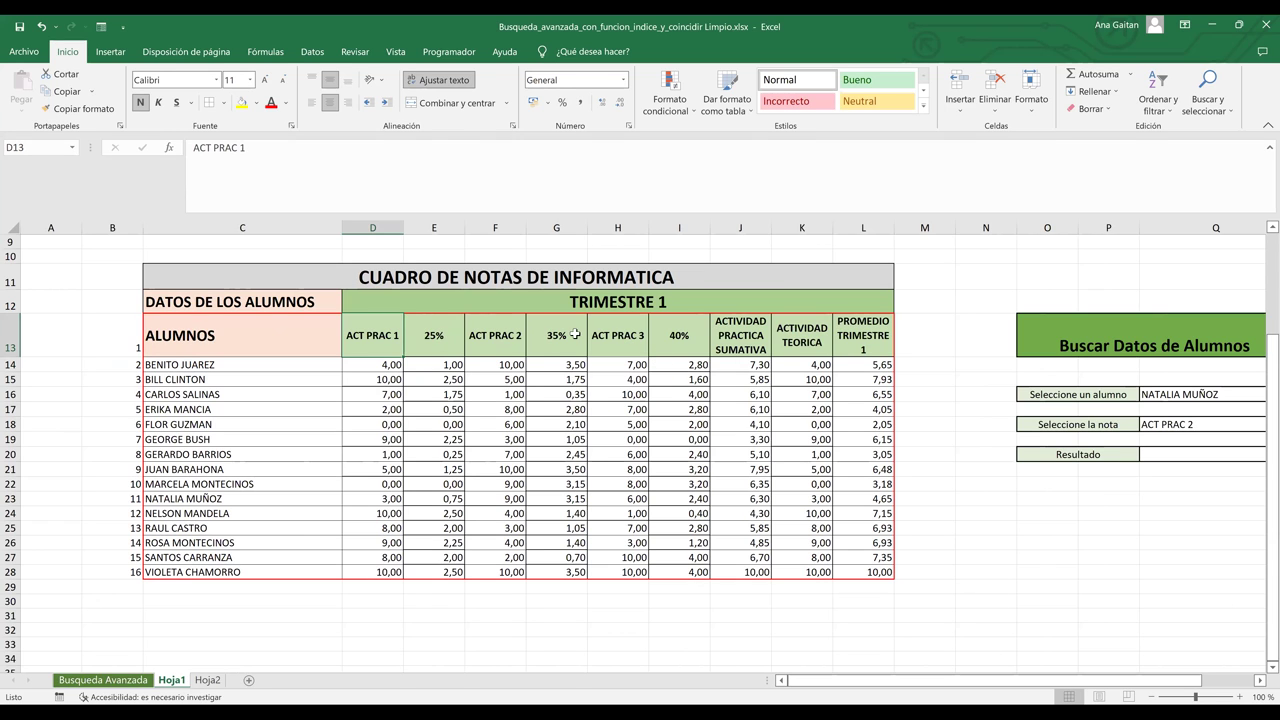
left_click(678, 341)
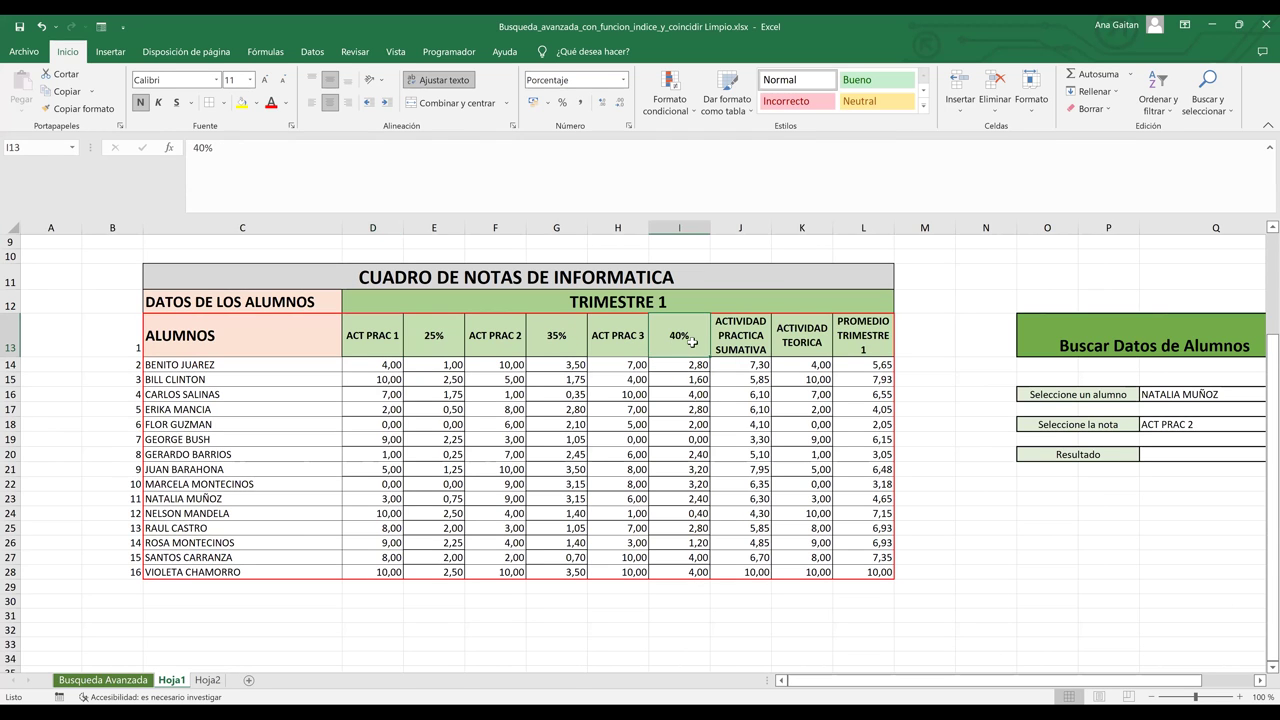
left_click(755, 340)
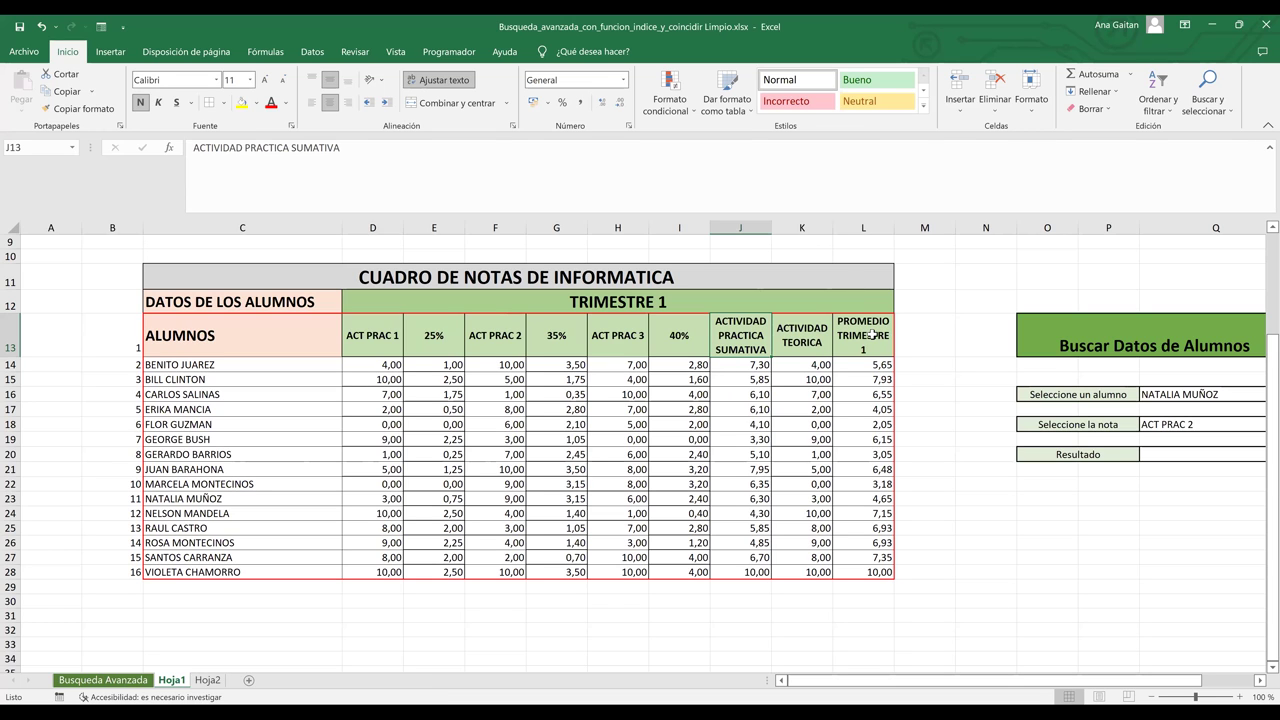
key("Right")
key("Right")
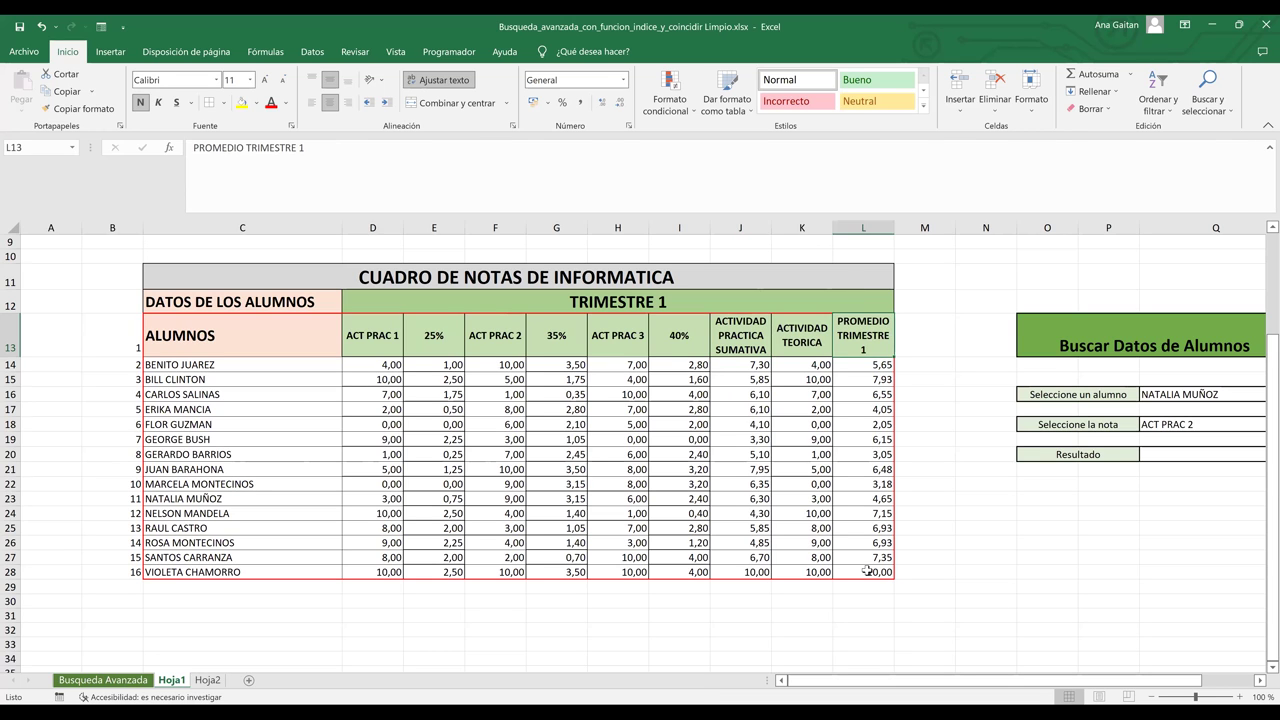
key("ctrl+Down")
left_click(160, 330, "shift")
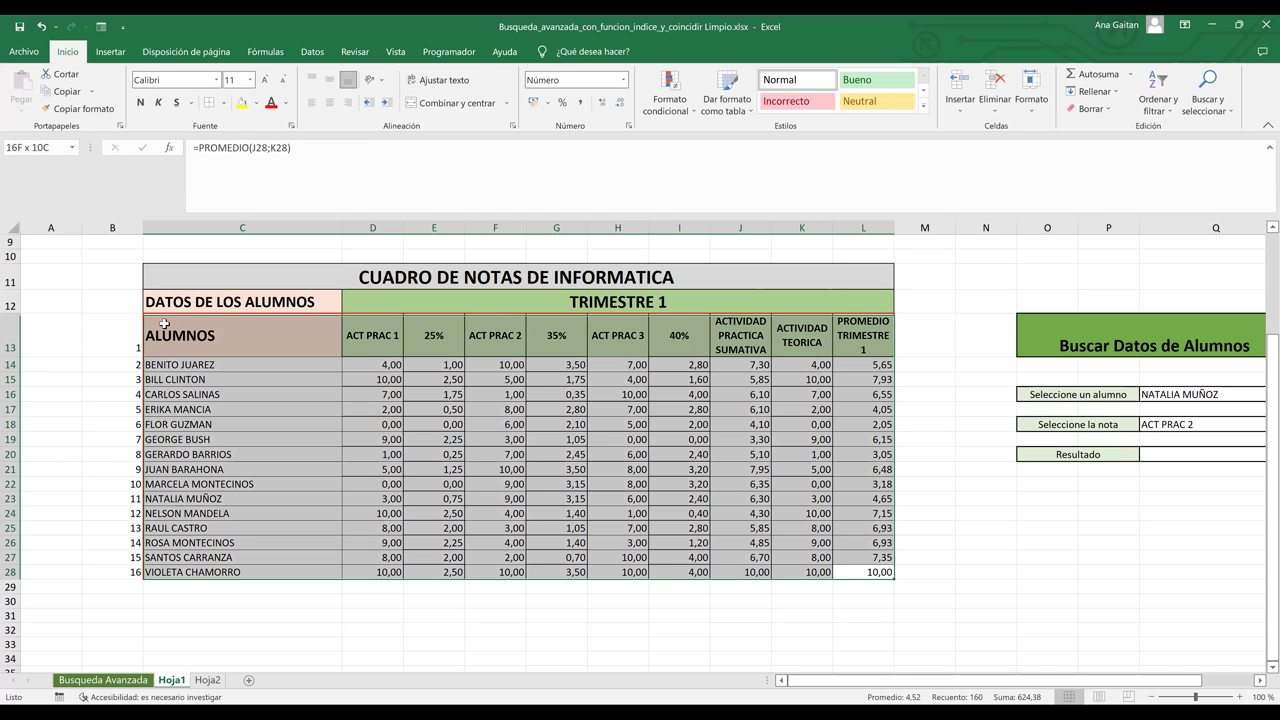
left_click(567, 454)
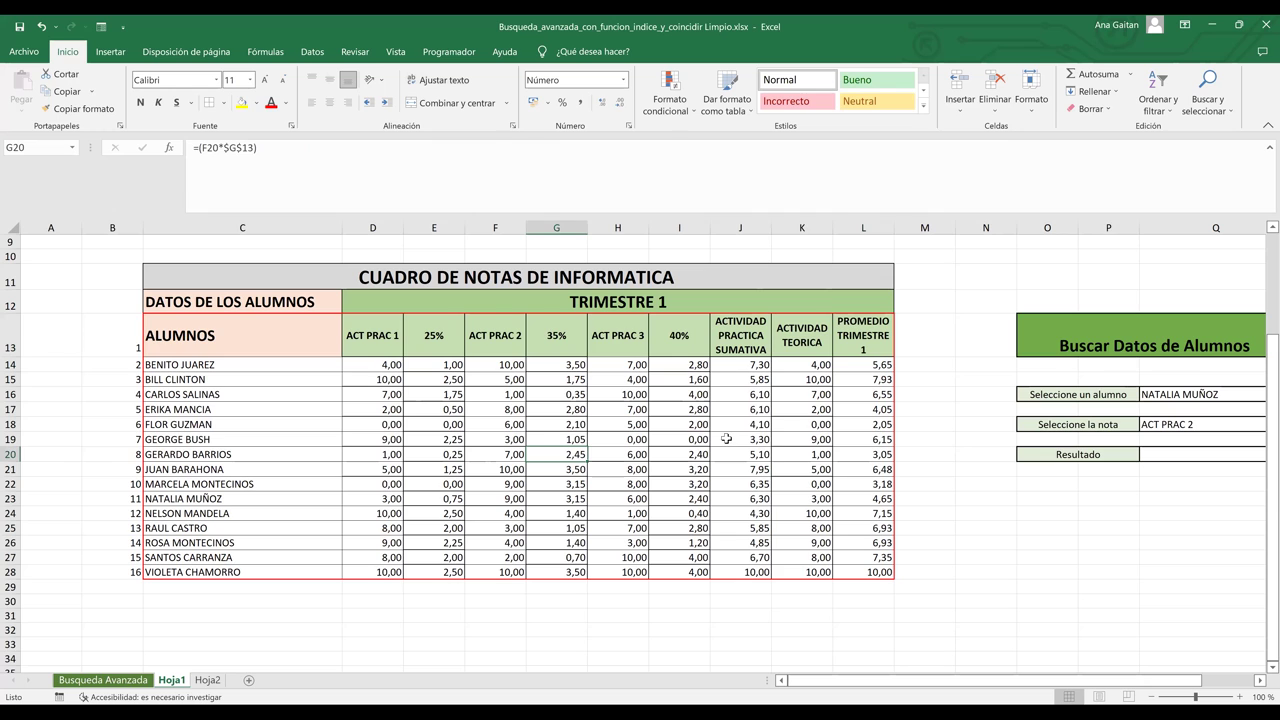
key("Right")
key("Right")
key("Right")
key("Right")
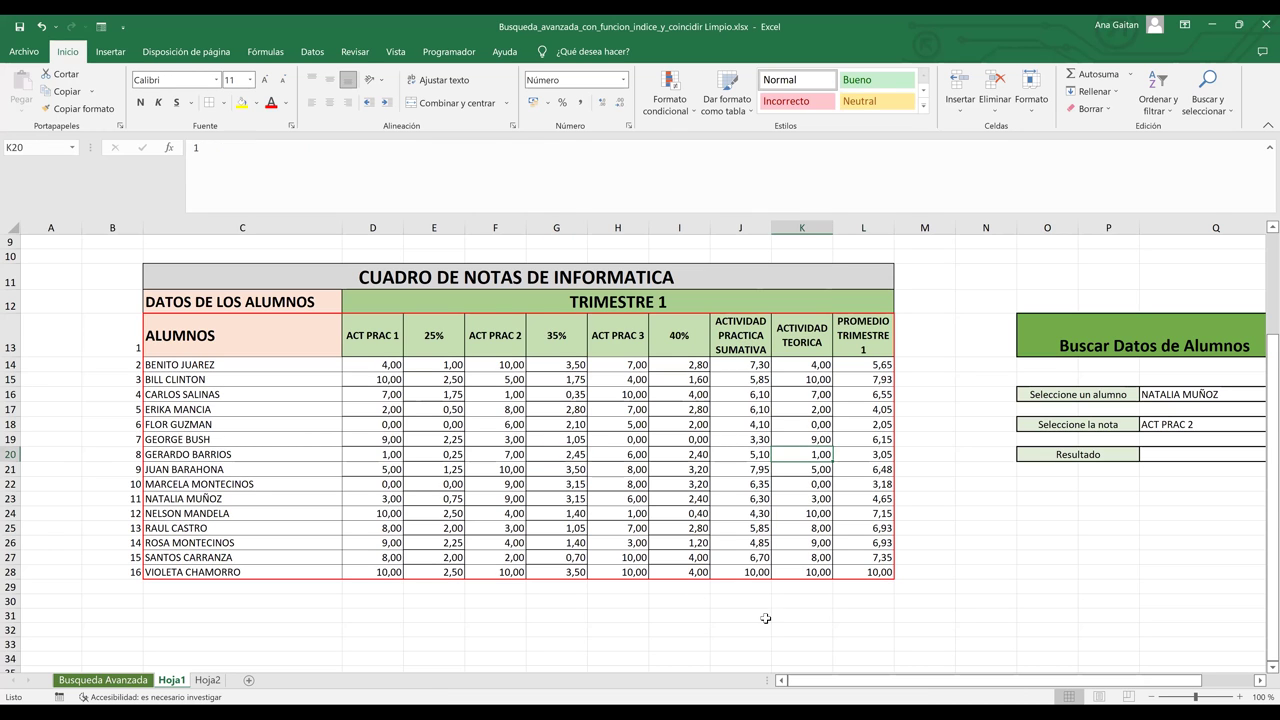
- Examine the Seleccione un alumno and Seleccione la nota fields in the Buscar Datos de Alumnos block
left_click(1259, 681)
key("Up")
key("Left")
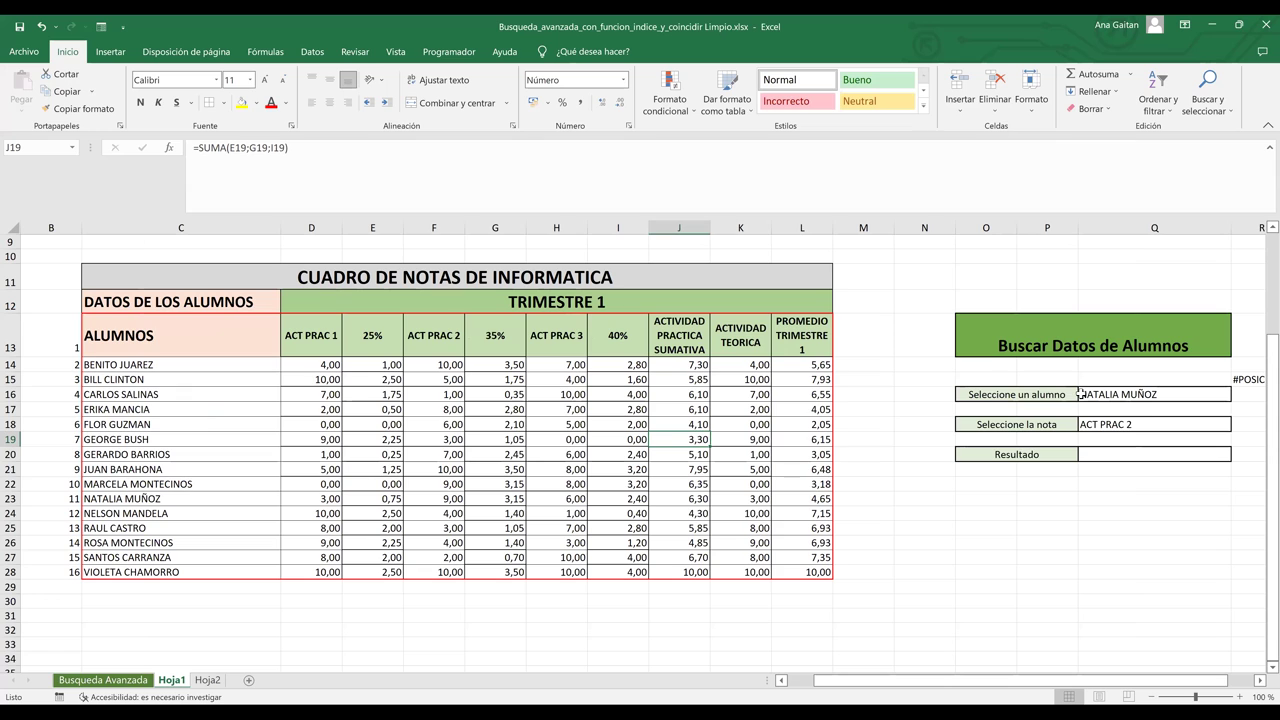
key("ctrl+z")
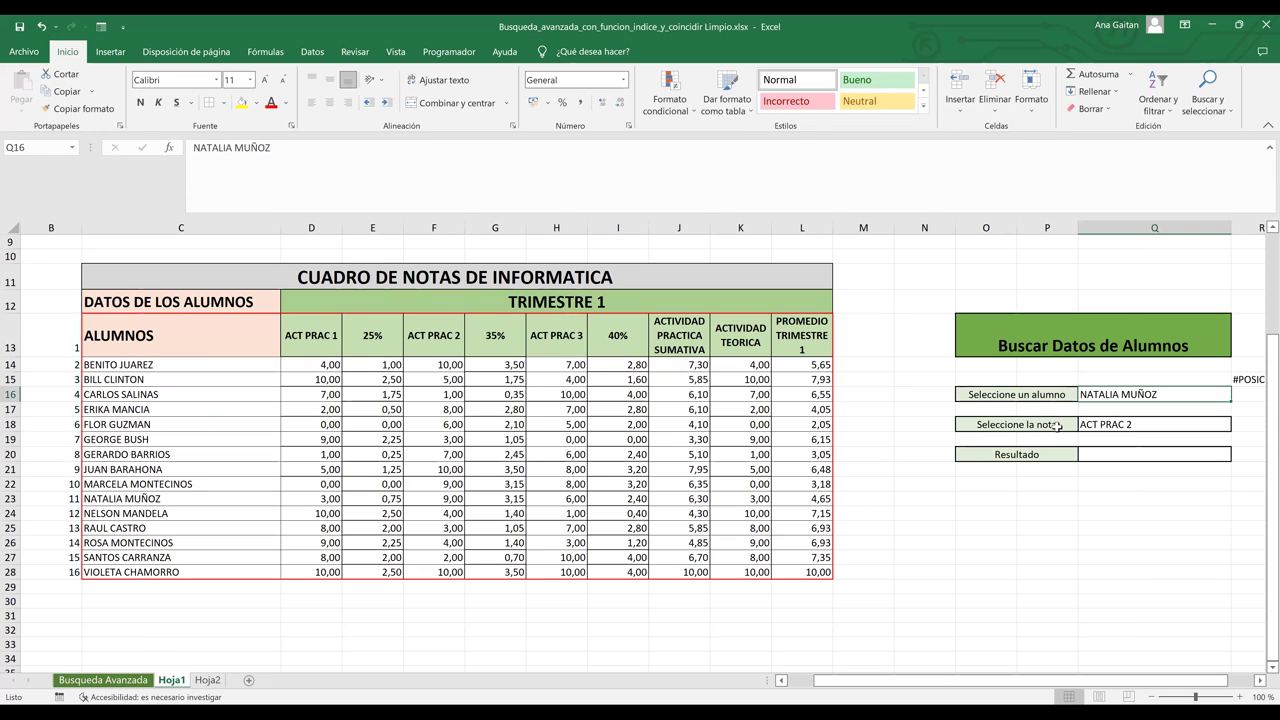
key("ctrl+z")
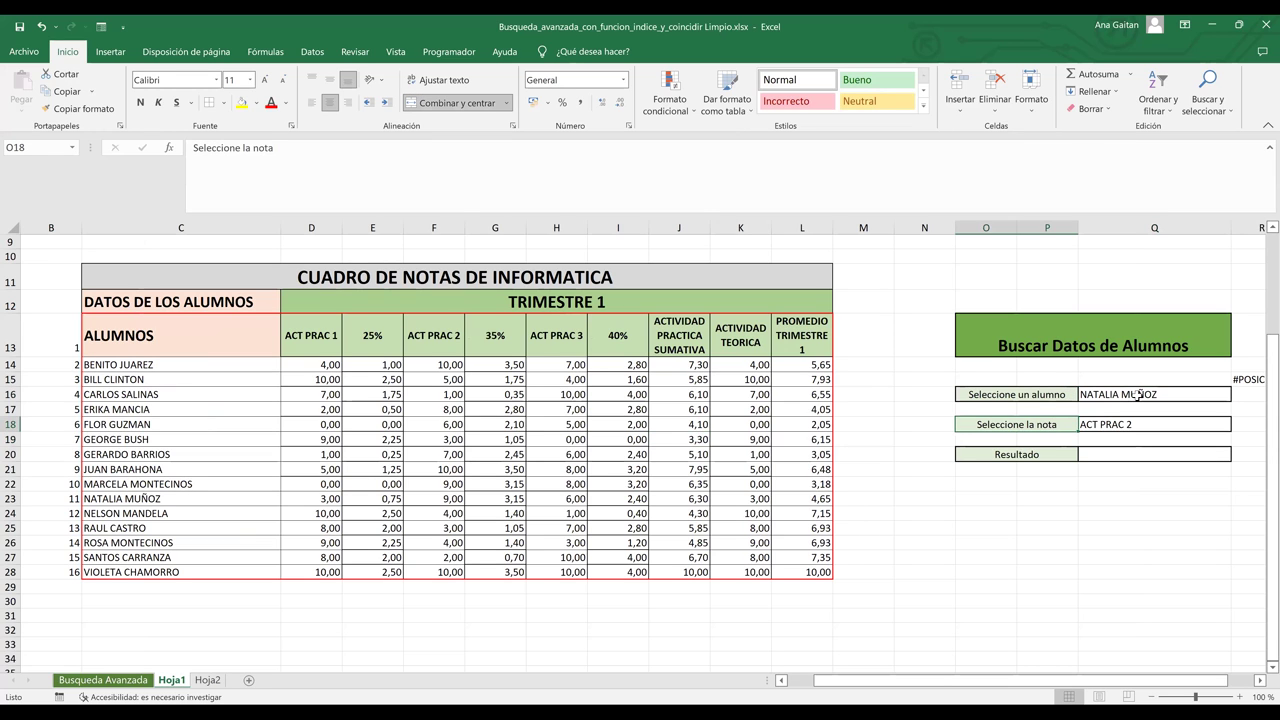
key("ctrl+z")
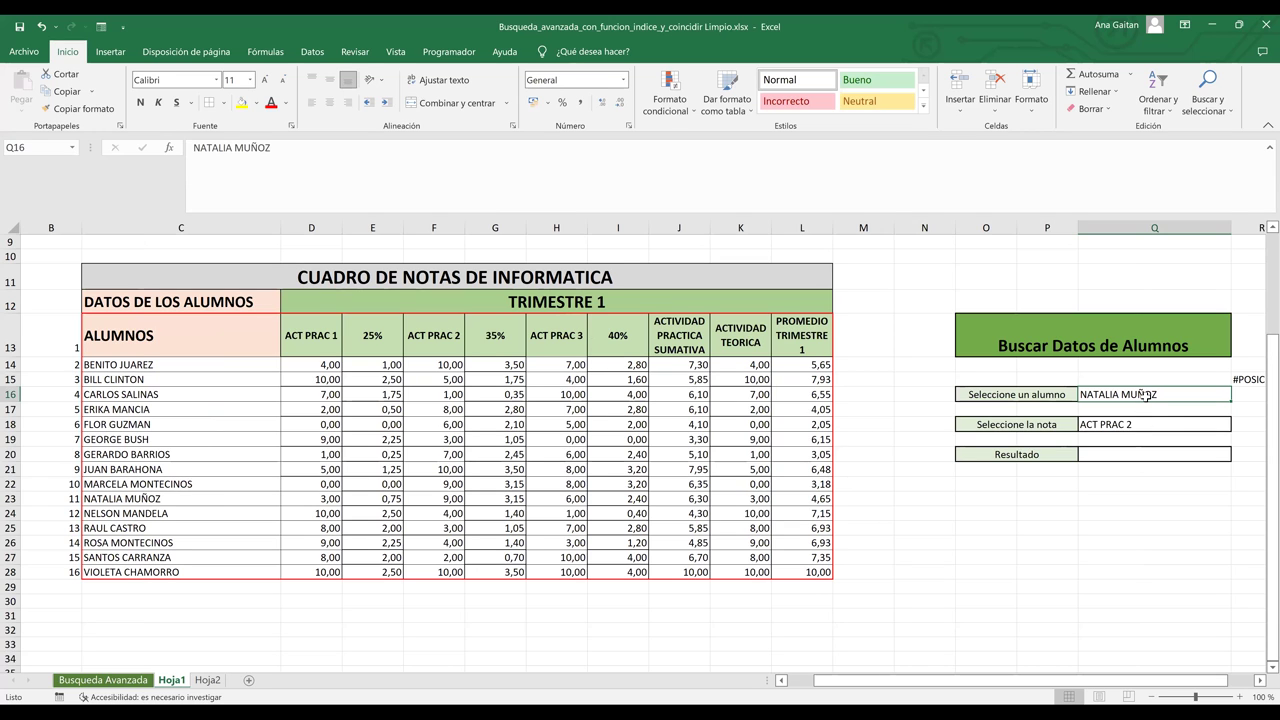
- Clear the student cell Q16 and give it a data validation list sourced from $C$14:$C$28
key("BackSpace")
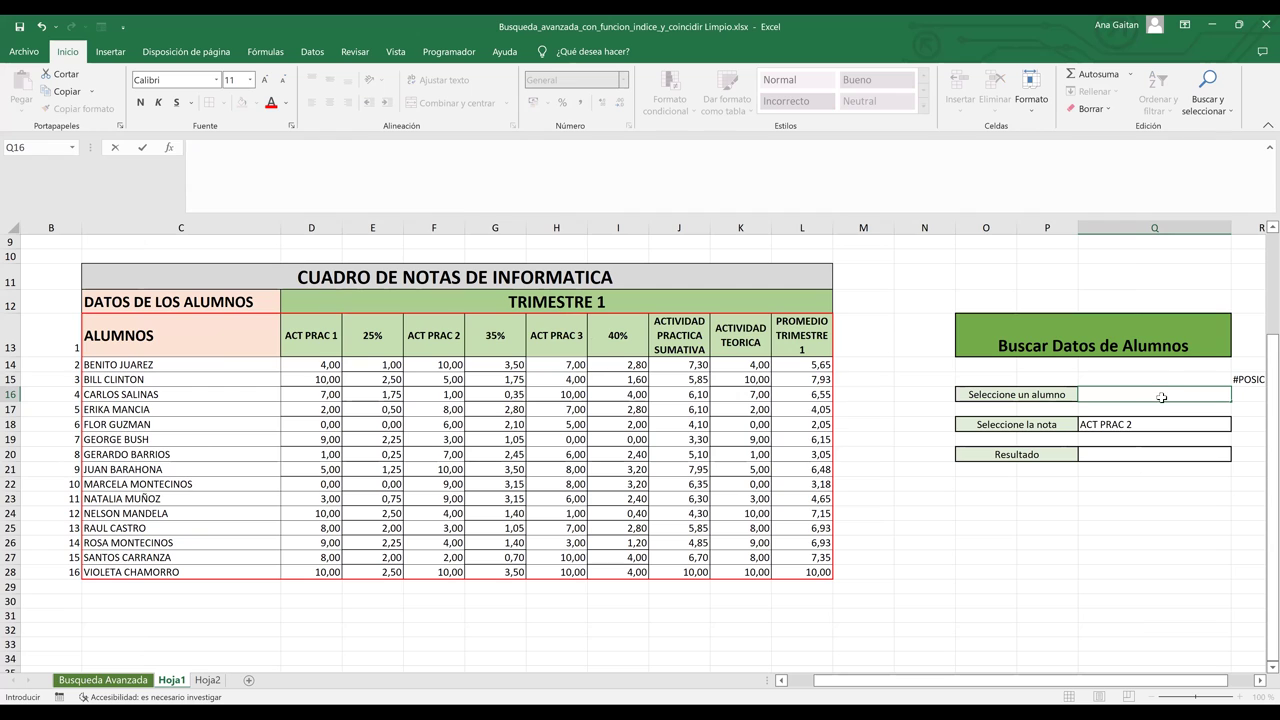
key("Return")
key("Up")
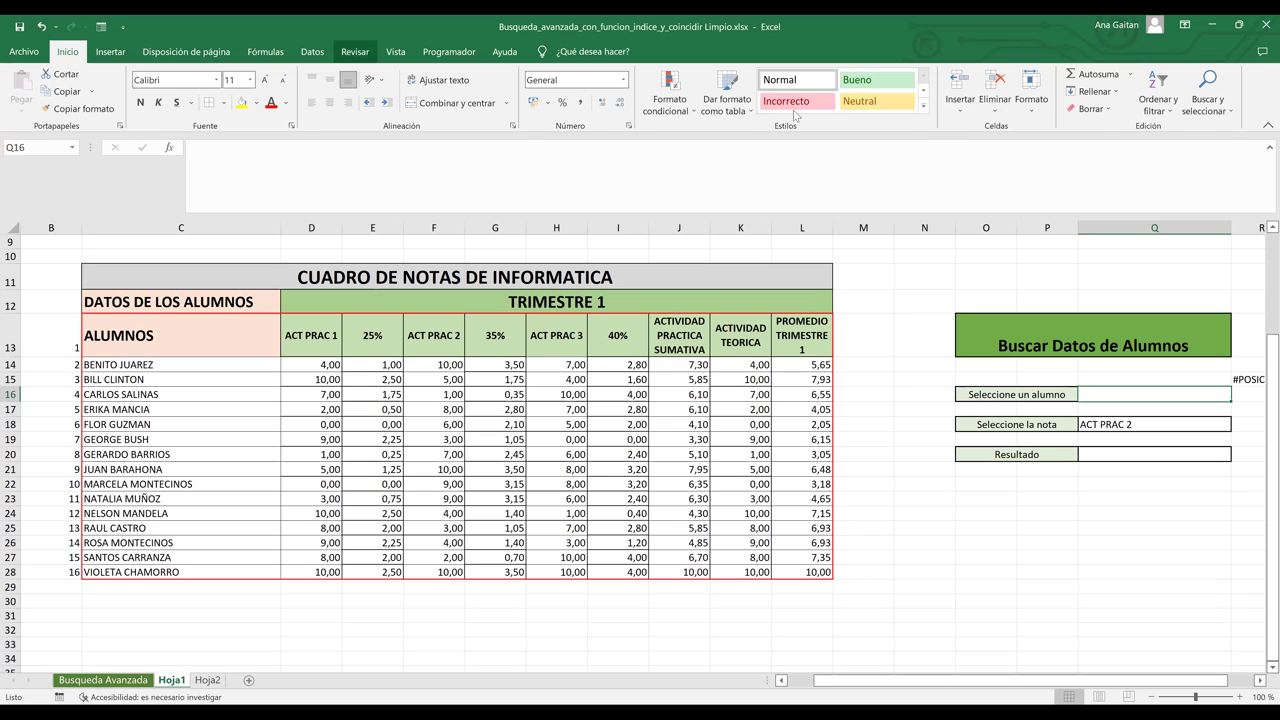
scroll(796, 115, "down", 4)
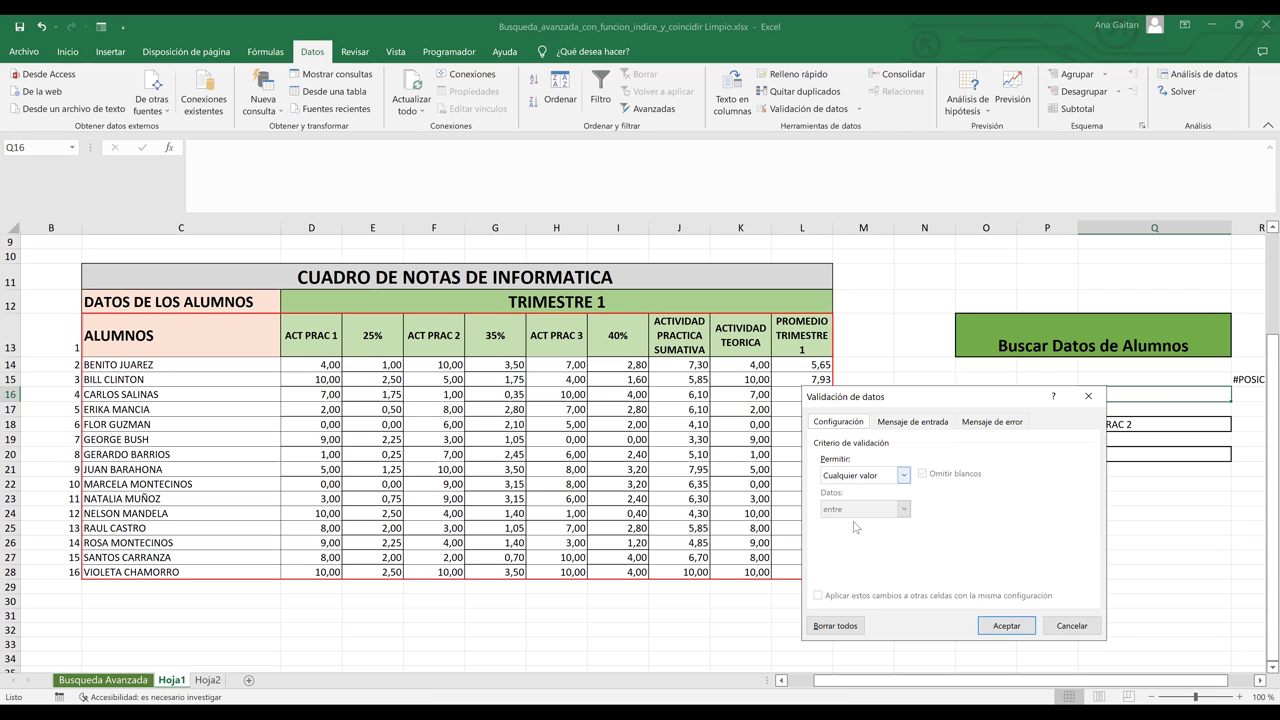
key("alt+Down")
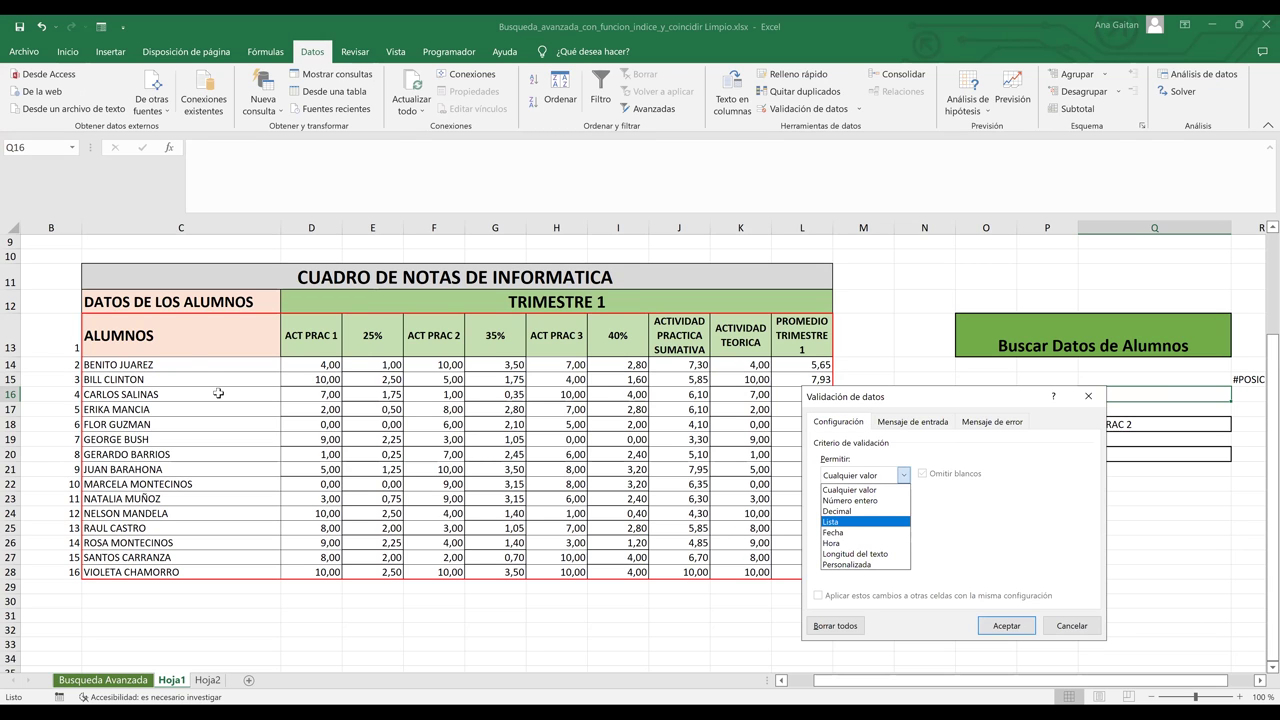
key("Return")
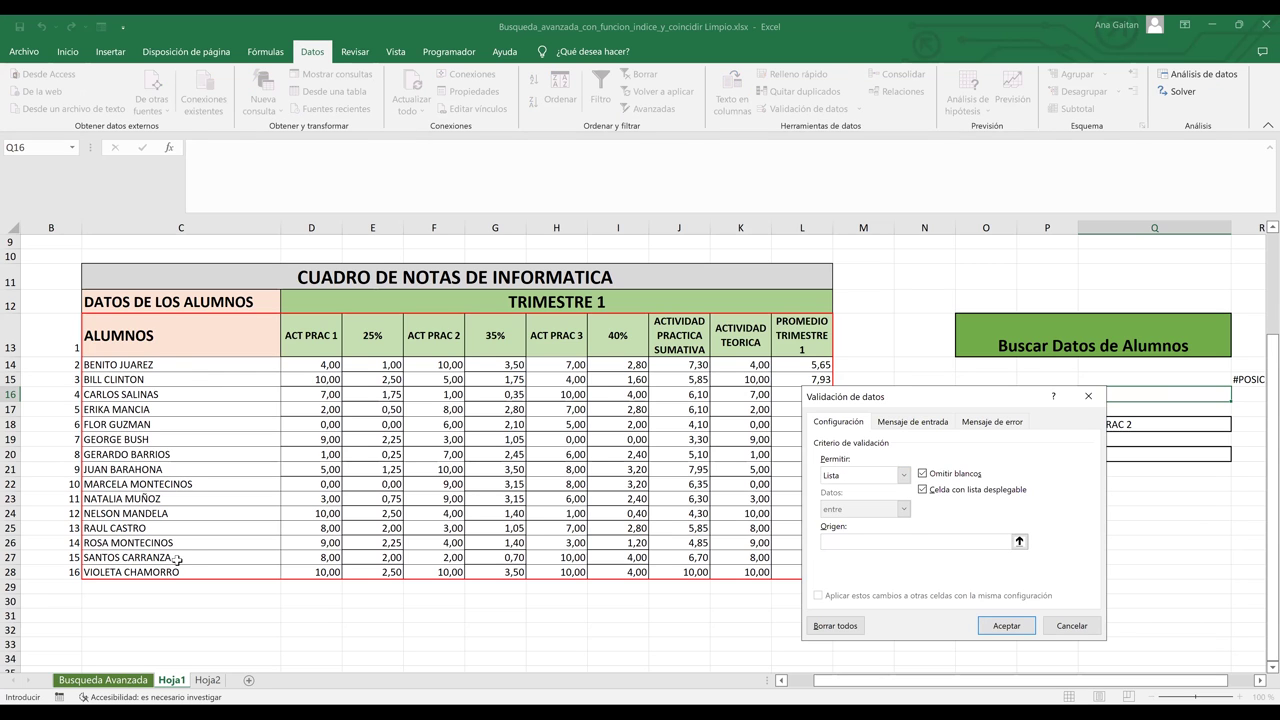
left_click_drag(120, 364, 180, 573)
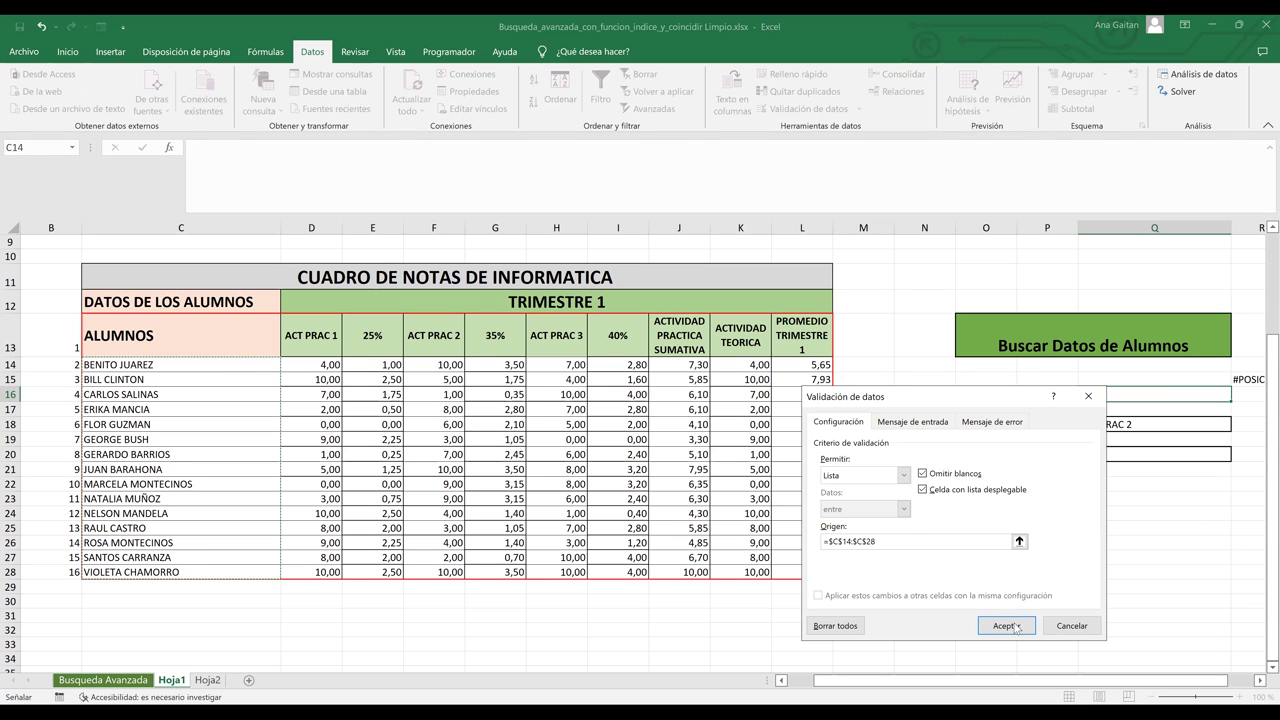
left_click(1013, 624)
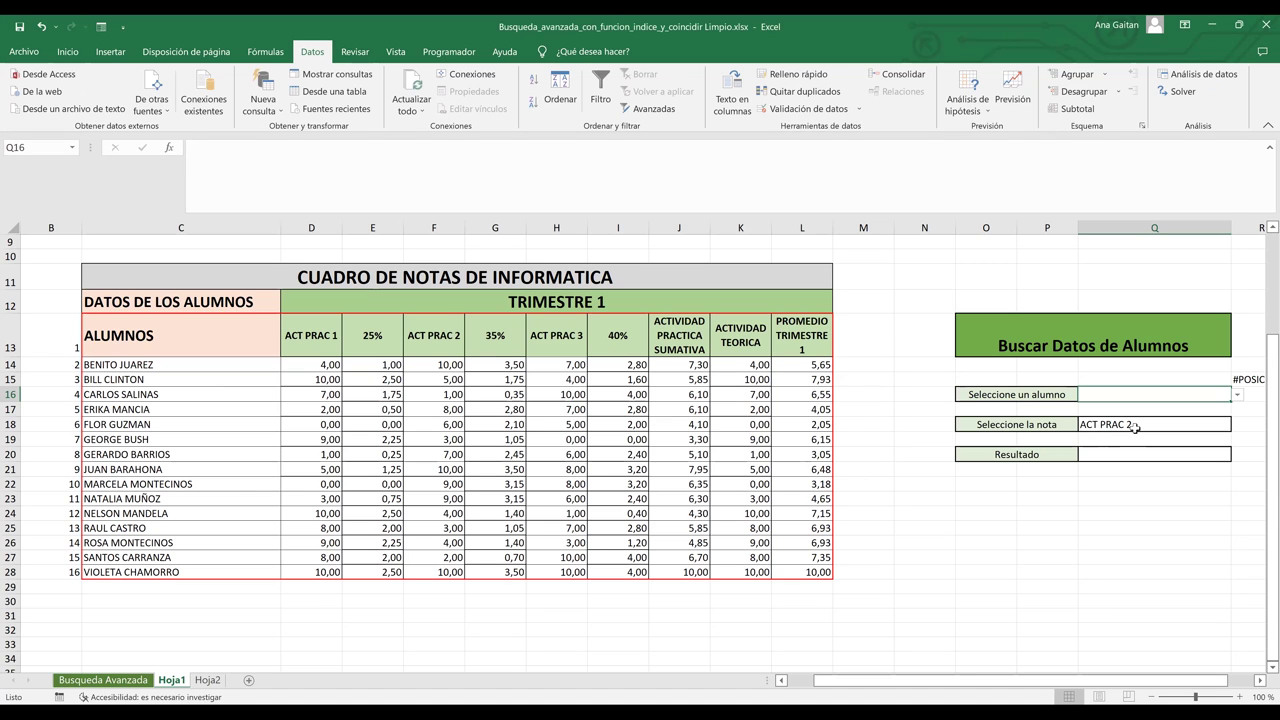
- Check the grade headers D13 to L13, clear the grade cell Q18 and set its data validation to allow a Lista
left_click(311, 344)
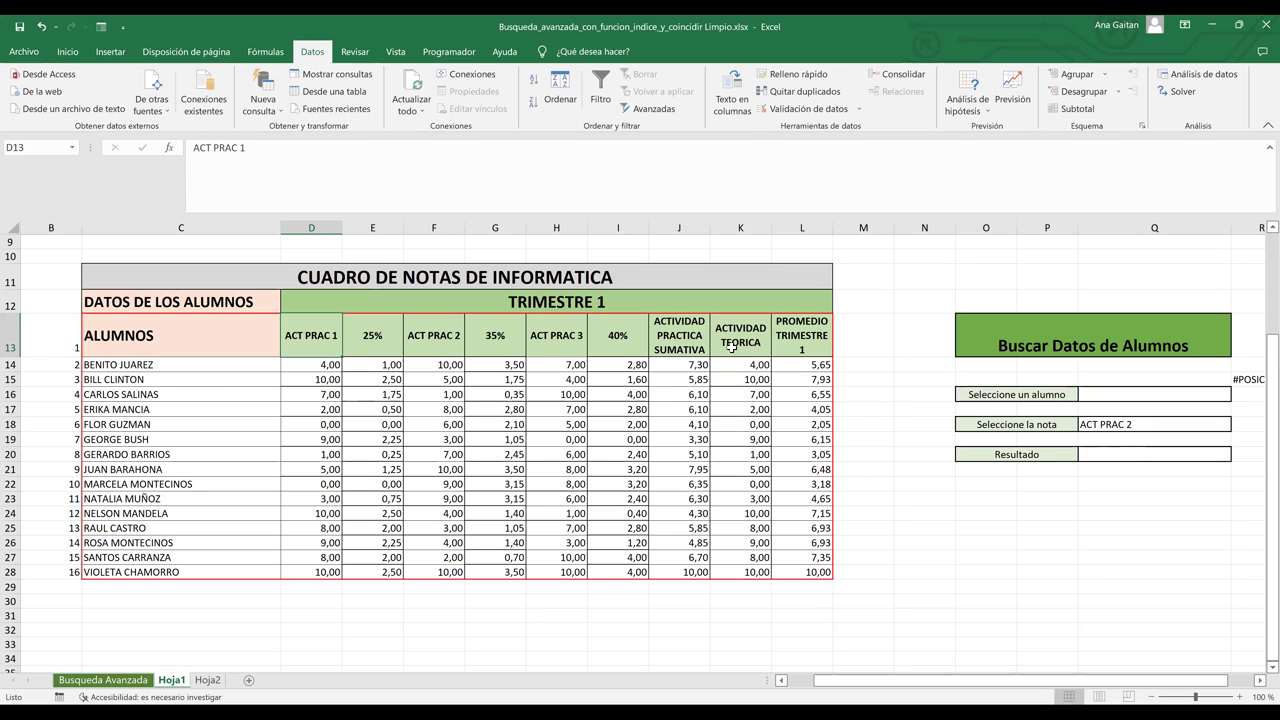
left_click(796, 342)
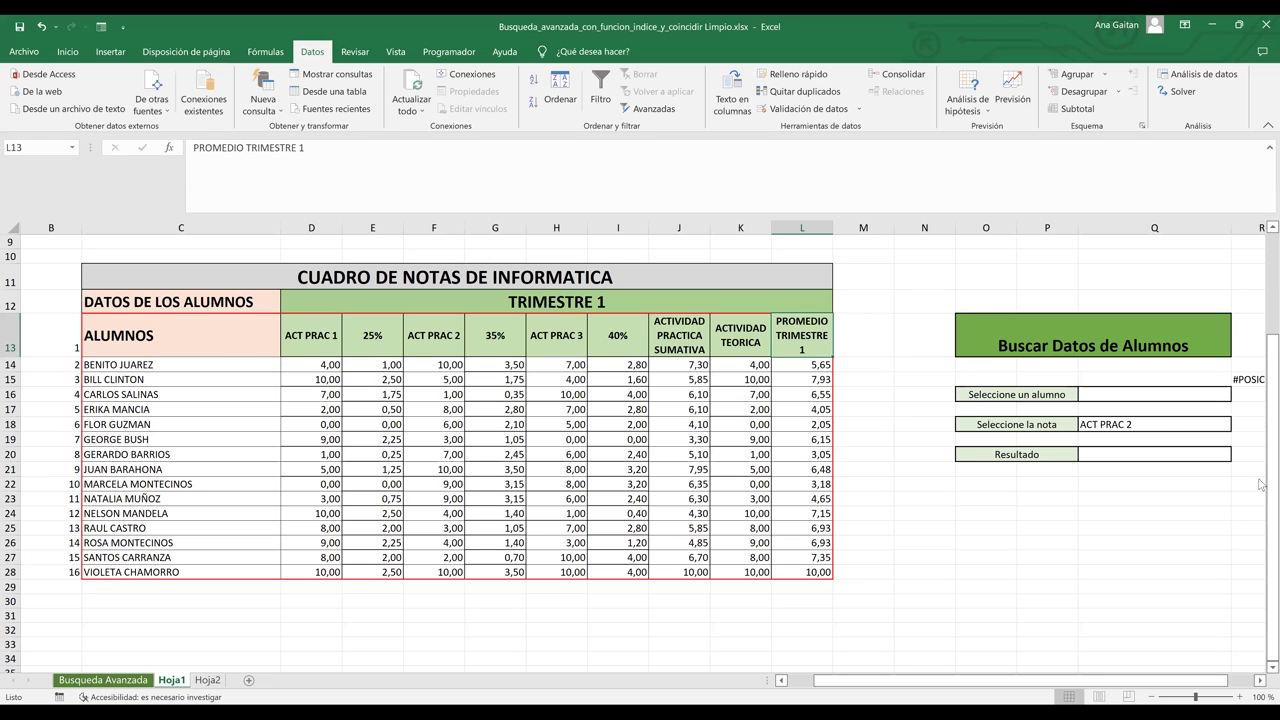
left_click(1165, 424)
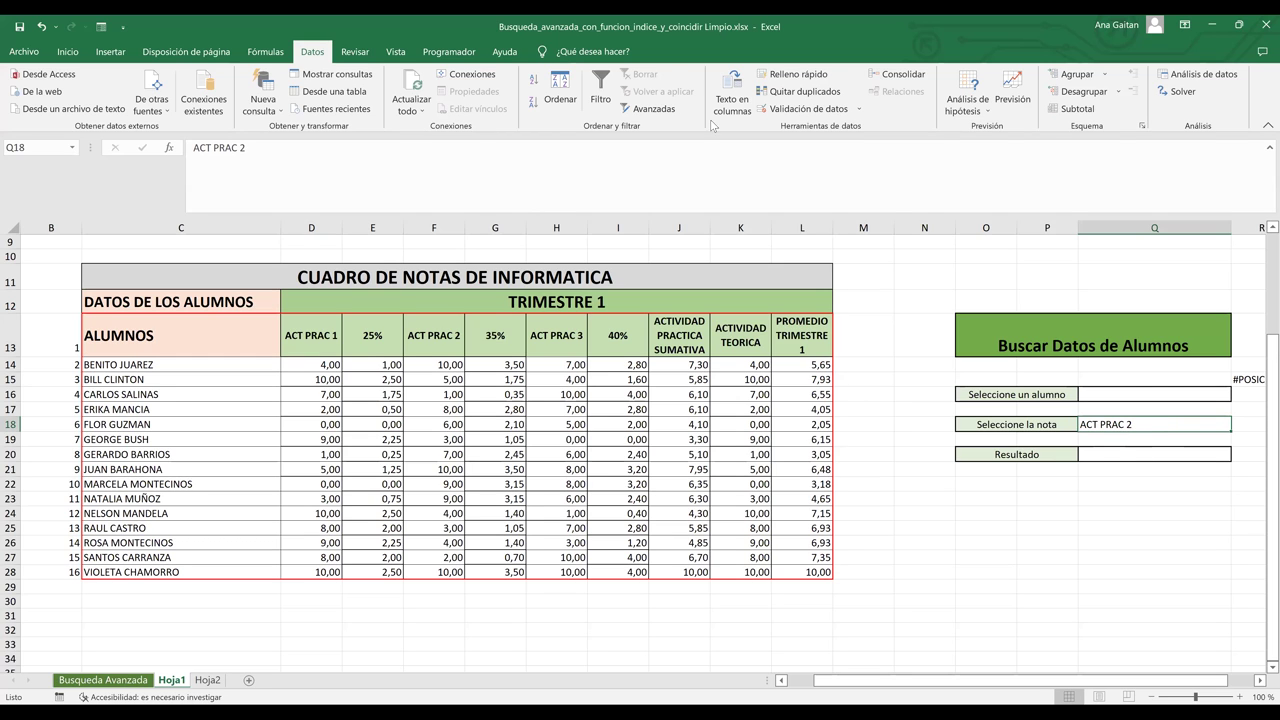
left_click(800, 110)
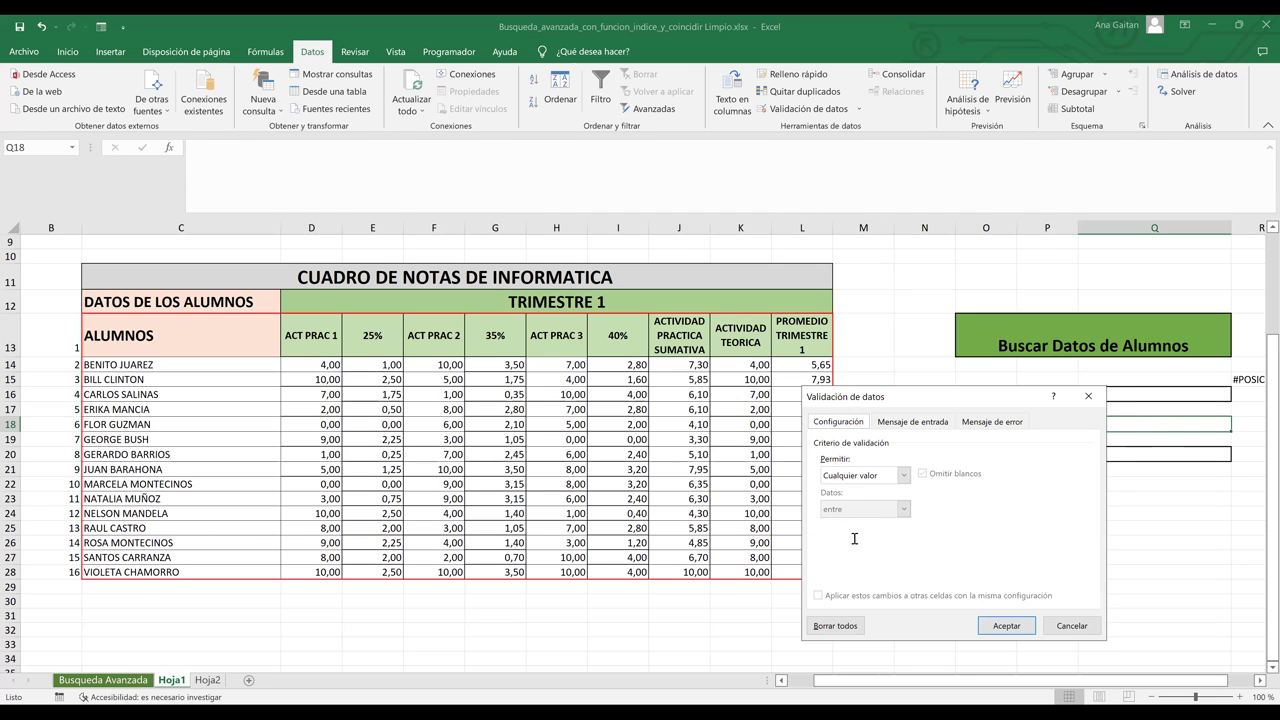
key("Down")
key("Down")
key("Down")
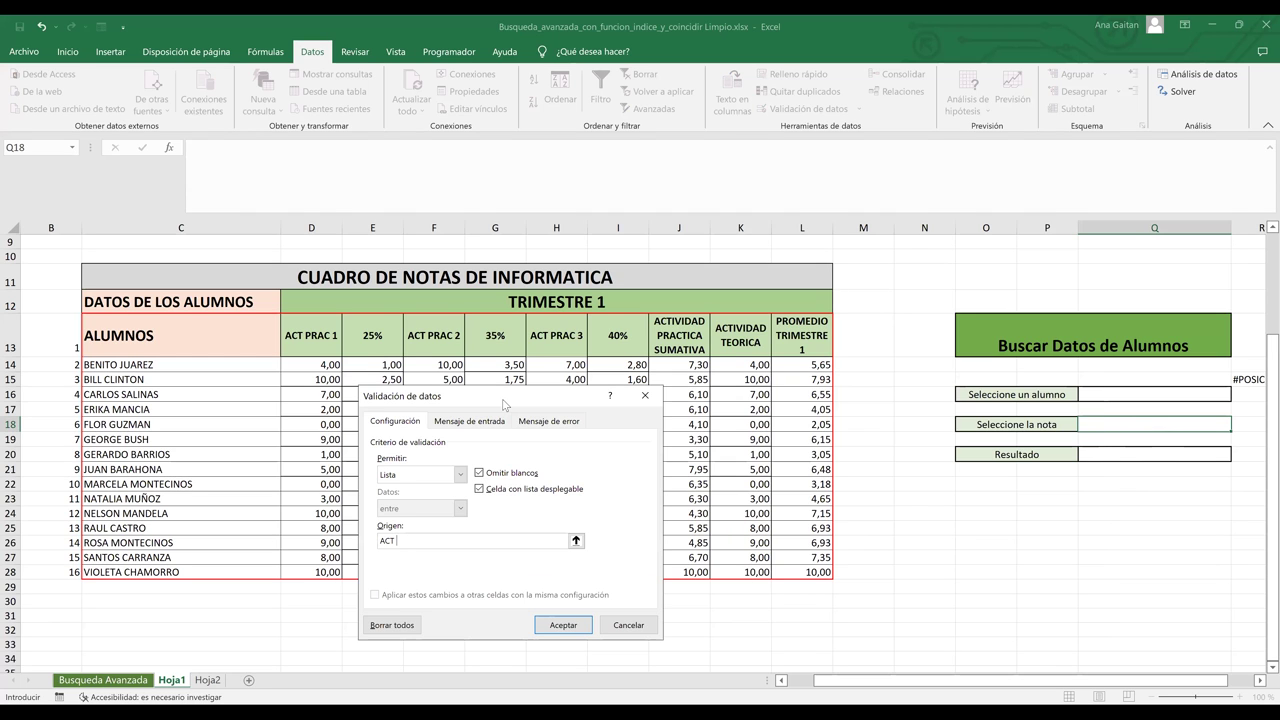
- Define the Q18 list source as ACT PRAC 1;ACT PRAC 2;ACT PRAC 3;ACTIVIDAD PRACTICA SUMATIVA;ACTIVIDAD TEORICA;PROMEDIO TRIMESTRE 1
type("PRAC ")
type("1;")
type("ACT")
type(" PR")
type("AC 2")
type(";ACT PRAC 3;")
type("ACTI")
type("VIDAD PRAC")
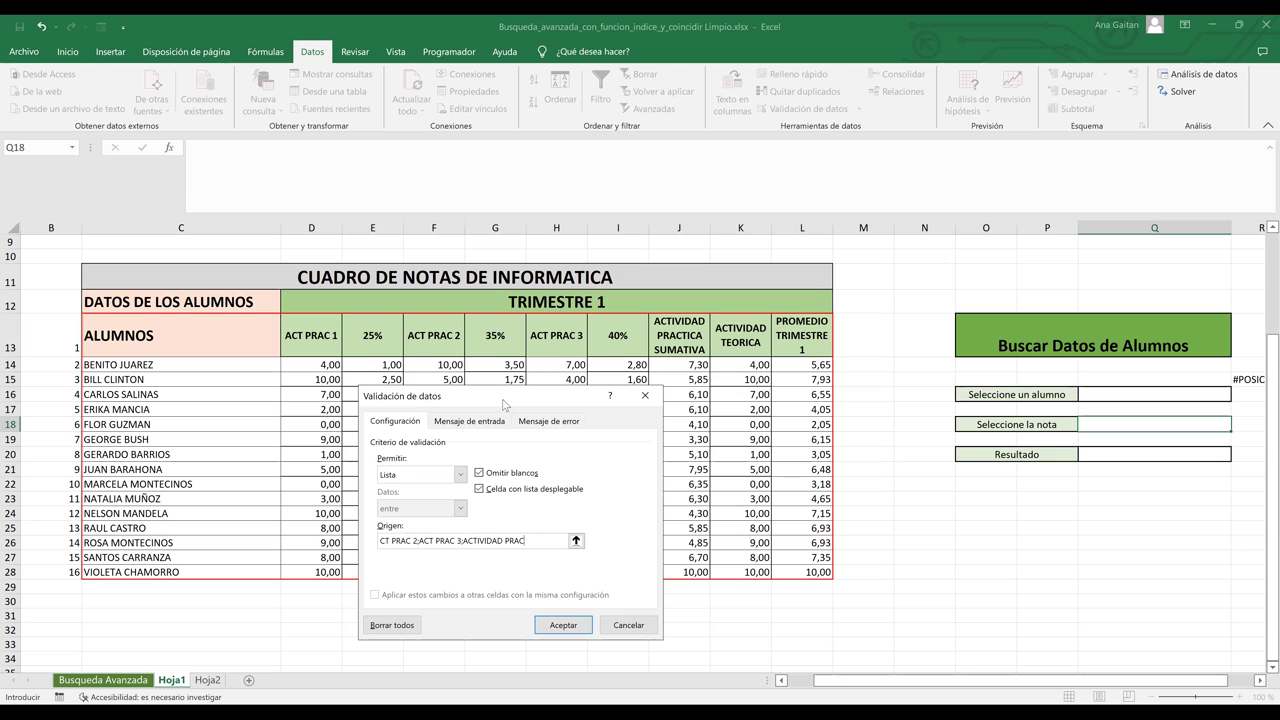
type("TI")
type("CA SUMATIVA;ACTIV")
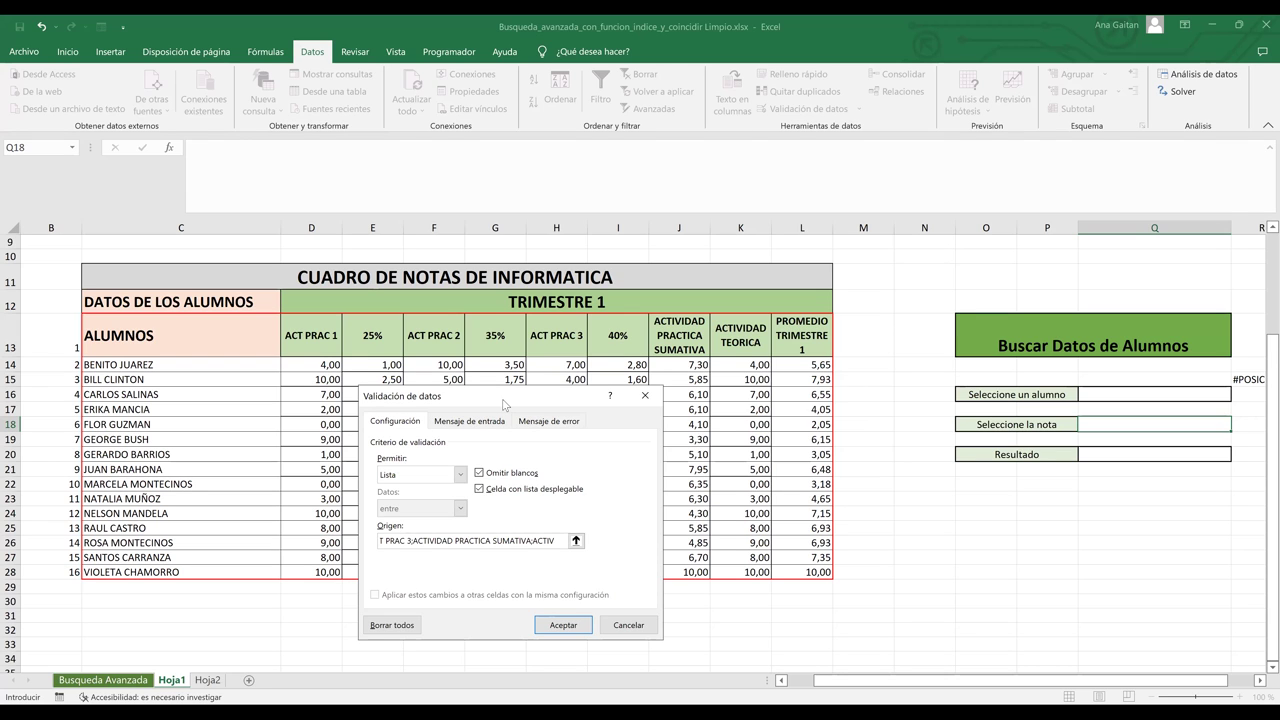
type("IDAD TEORICA;")
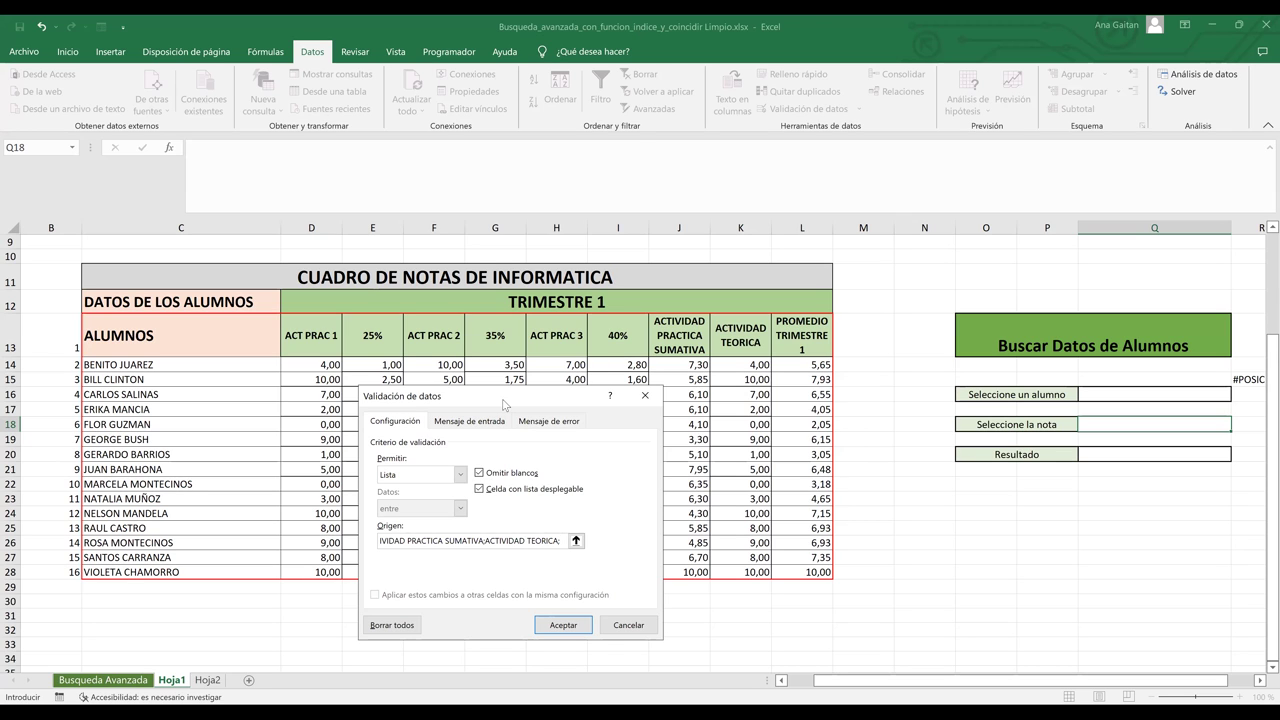
type("PRO")
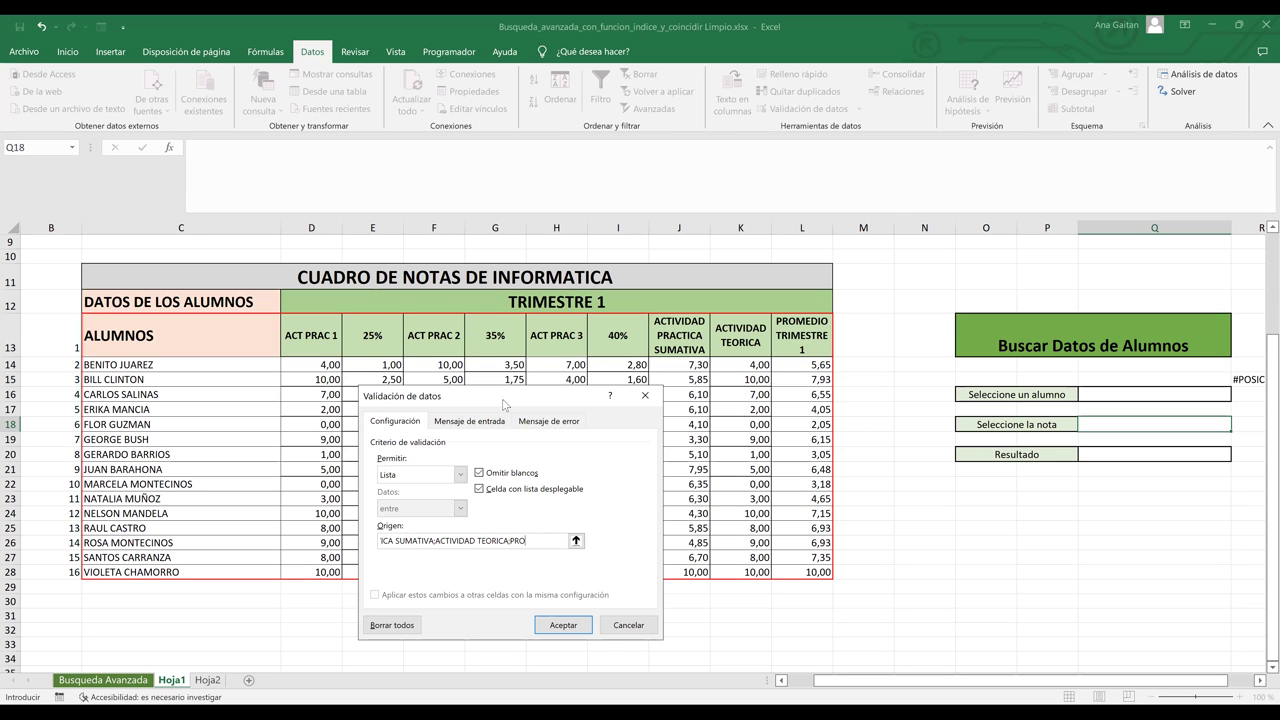
type("MEDIO TRIMESTRE 1")
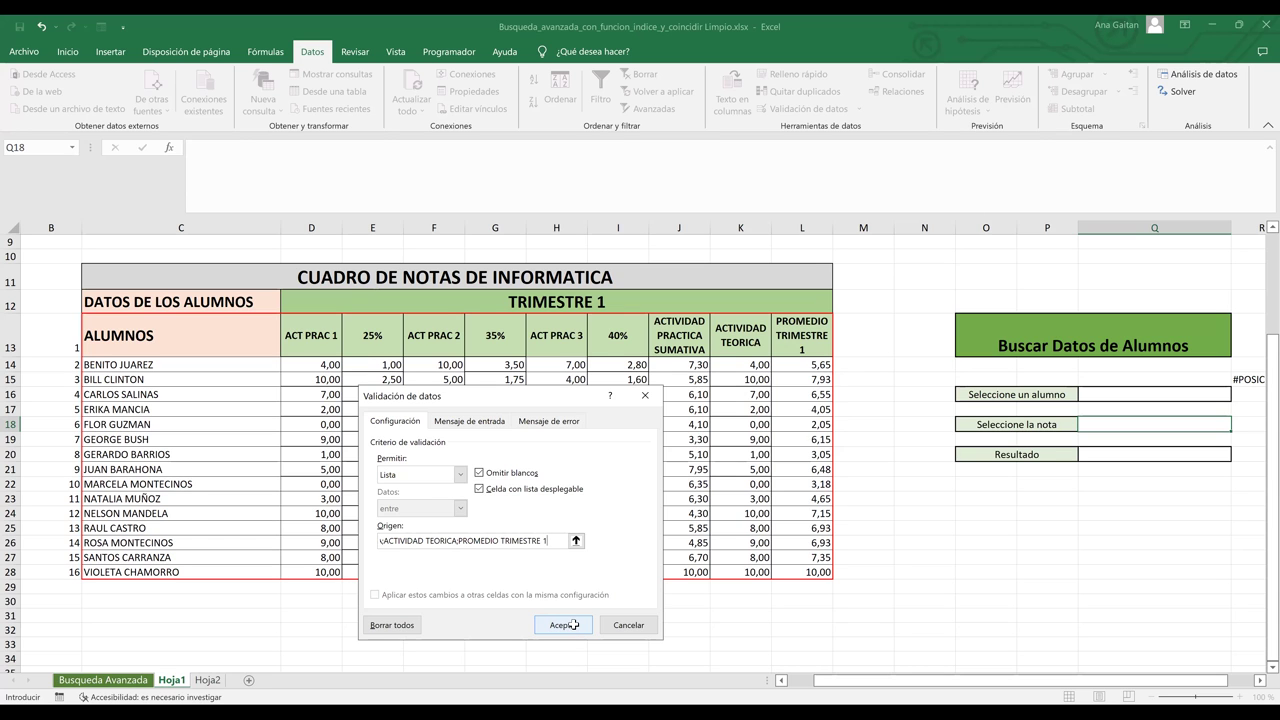
key("Return")
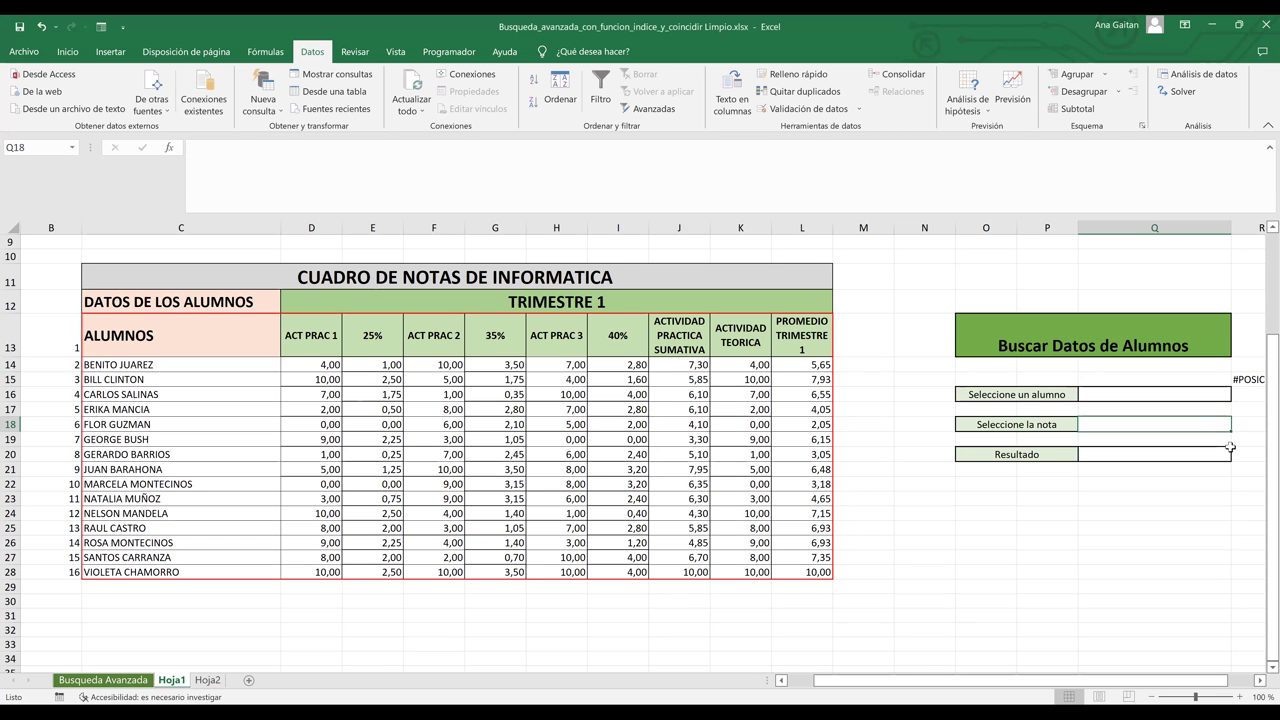
- Choose PROMEDIO TRIMESTRE 1 as the grade in Q18 and the student from table row 20 in Q16
left_click(1237, 425)
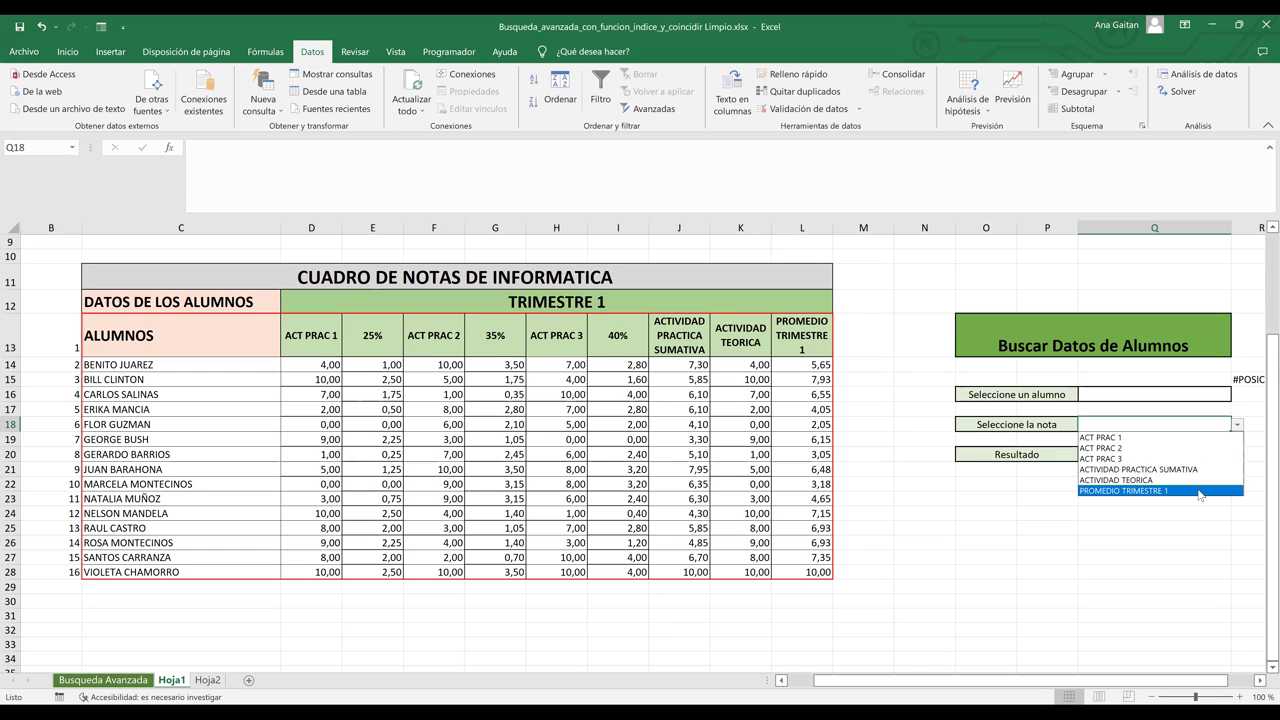
left_click(1199, 491)
left_click(1189, 397)
left_click(1238, 395)
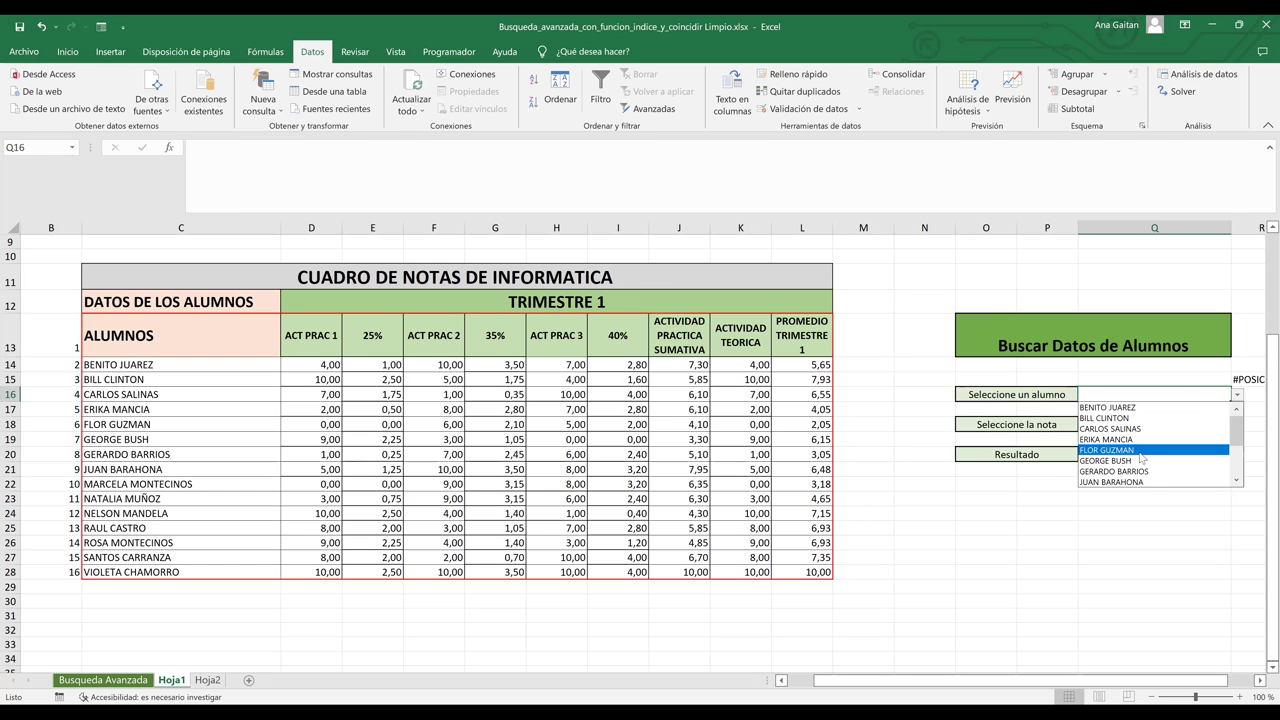
left_click(1140, 471)
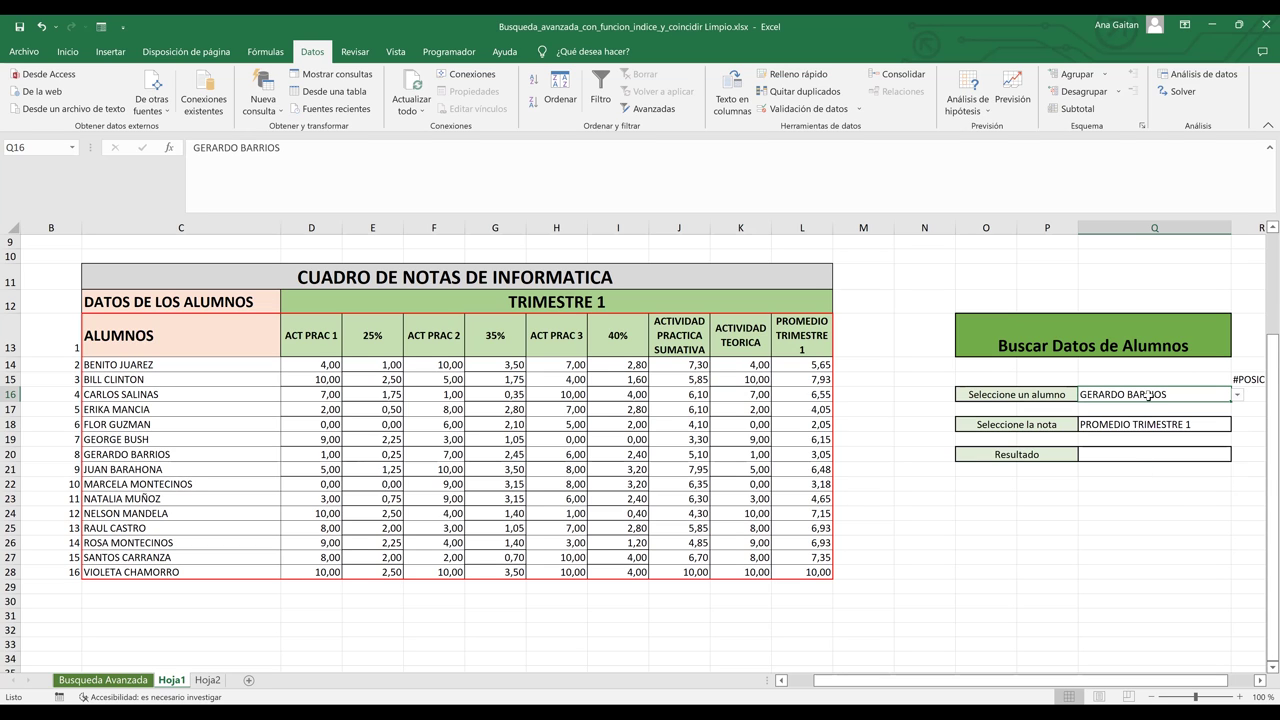
- Start an INDICE formula in the Resultado cell Q20 with C13:L28 as its matrix
left_click(1144, 454)
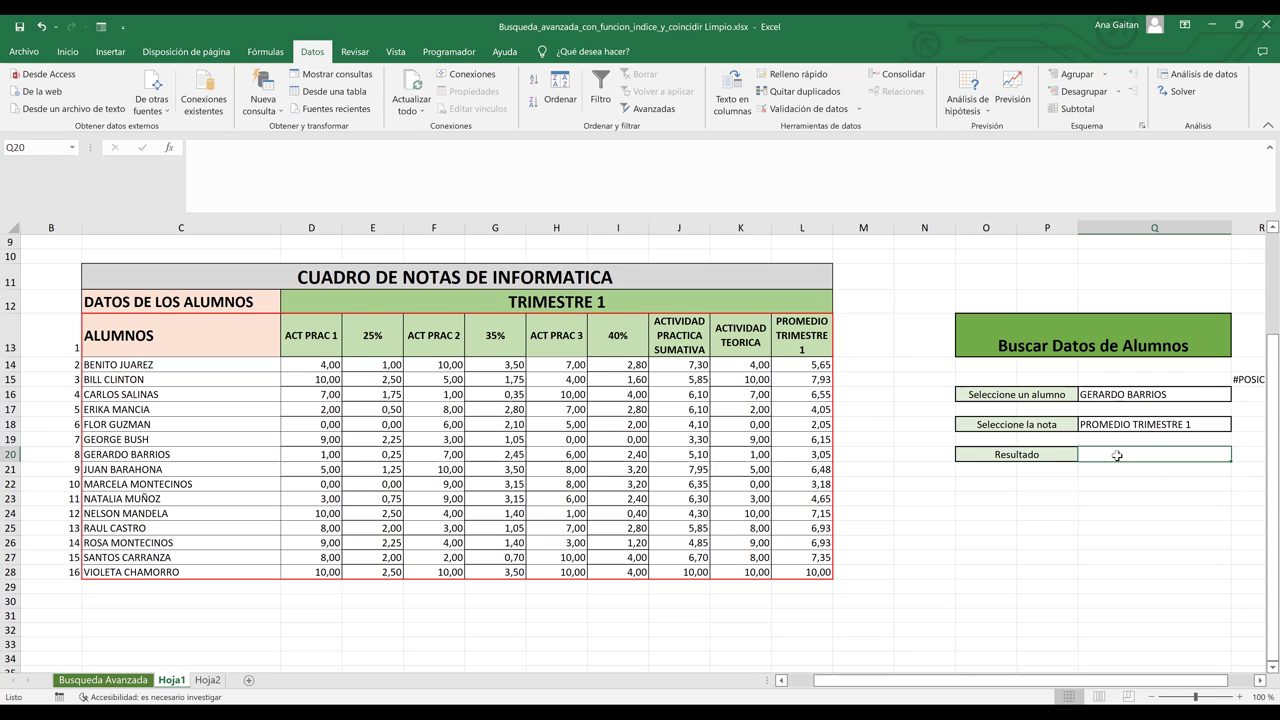
mouse_move(1112, 456)
left_mouse_down()
mouse_move(1114, 490)
mouse_move(1130, 451)
left_mouse_up()
type("=")
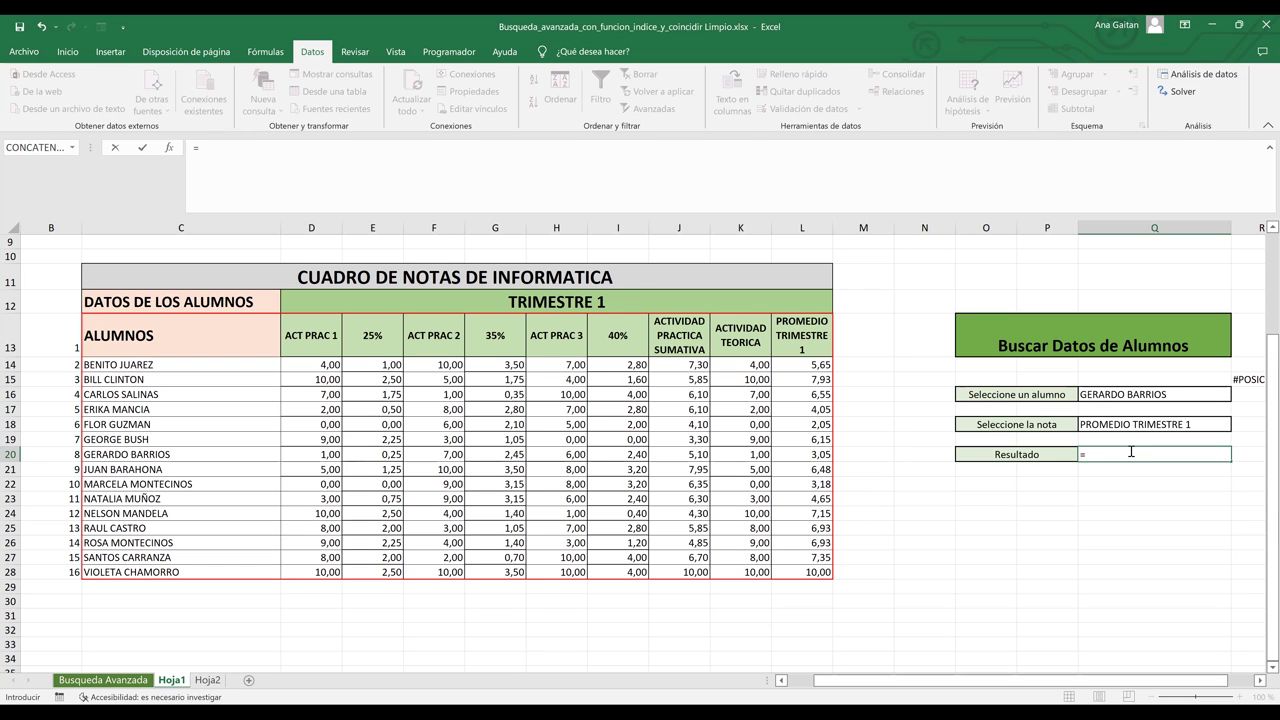
type("IN")
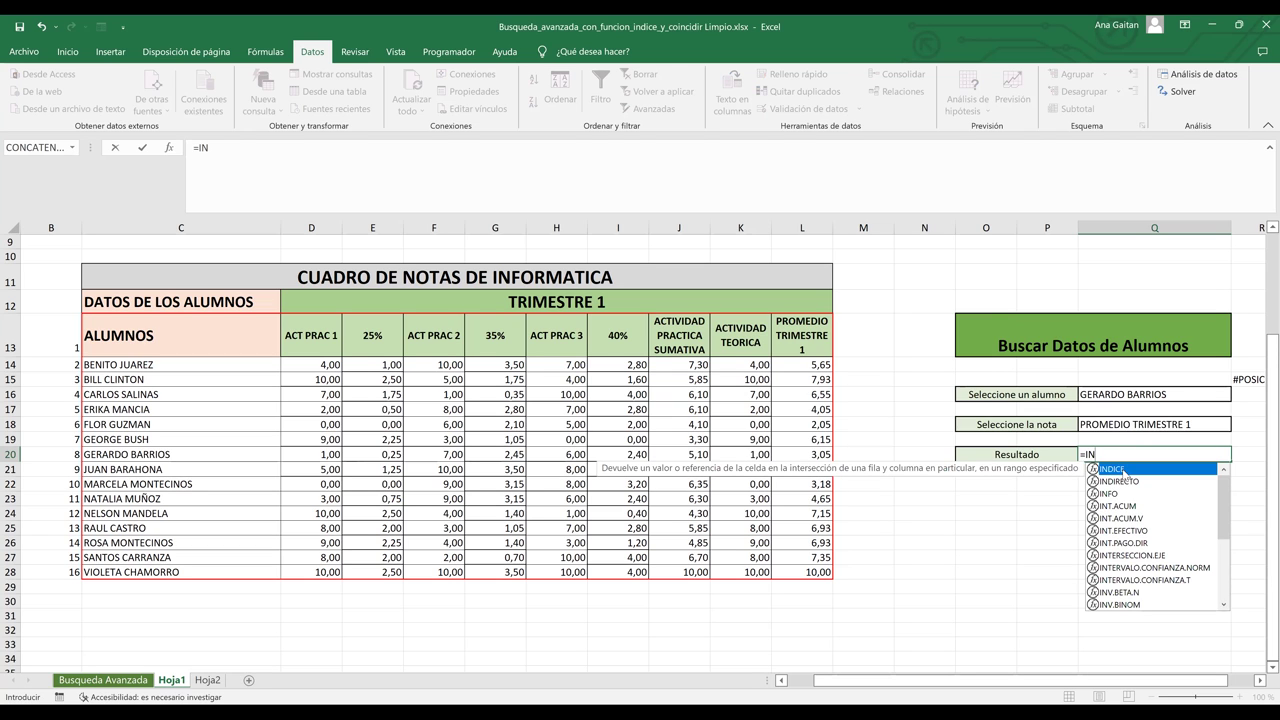
double_click(1124, 470)
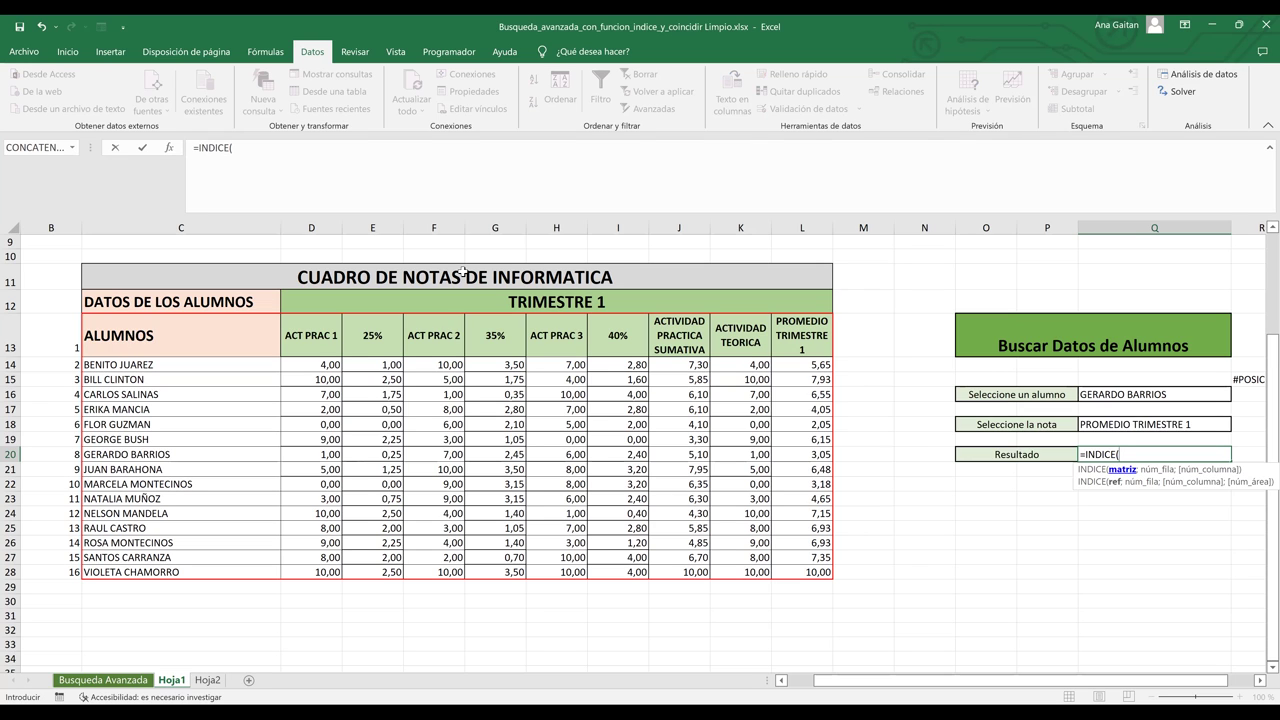
left_click(104, 327)
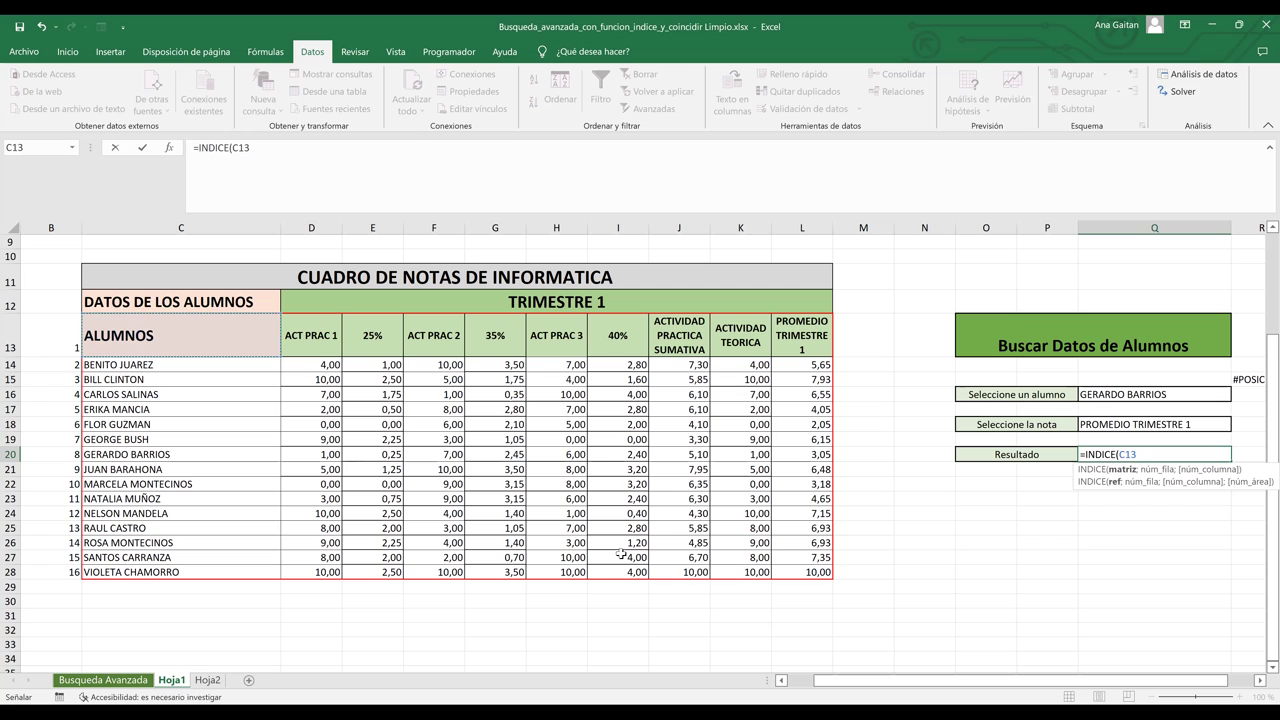
left_click(803, 573, "shift")
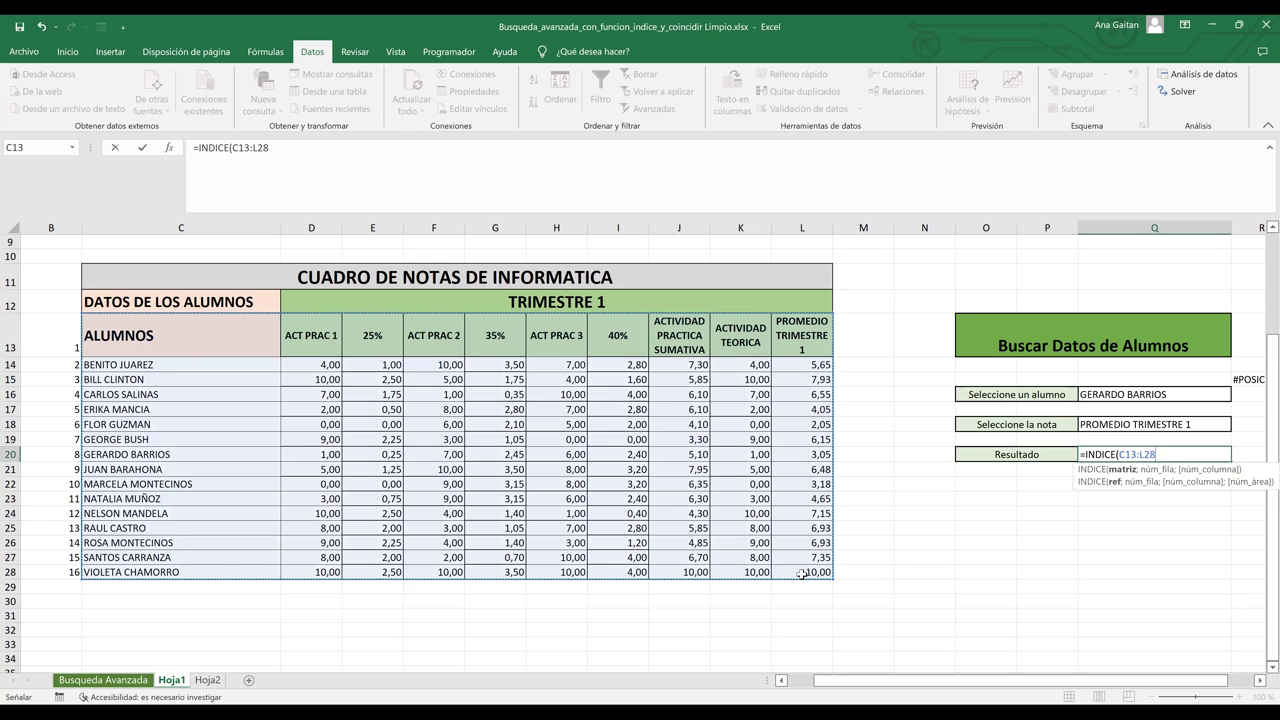
type(";")
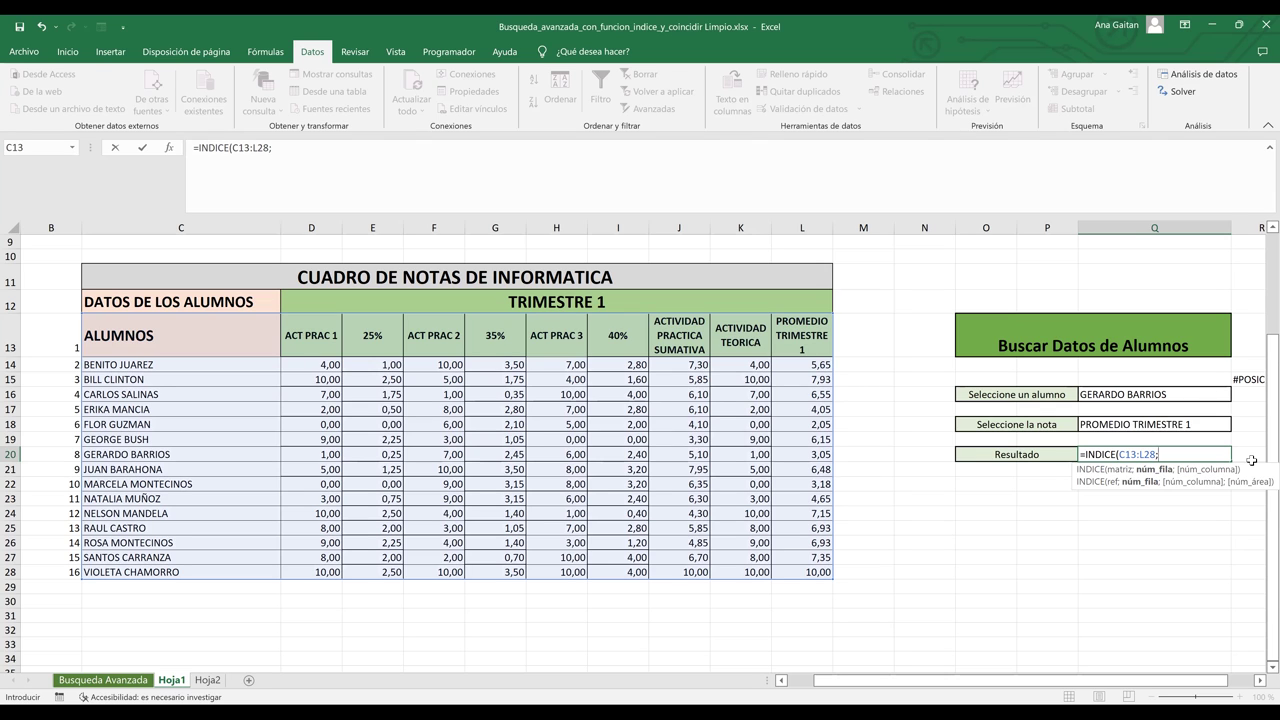
- Add COINCIDIR(Q16;C13:C28;0) as the row number argument of the INDICE formula in Q20
type("COI")
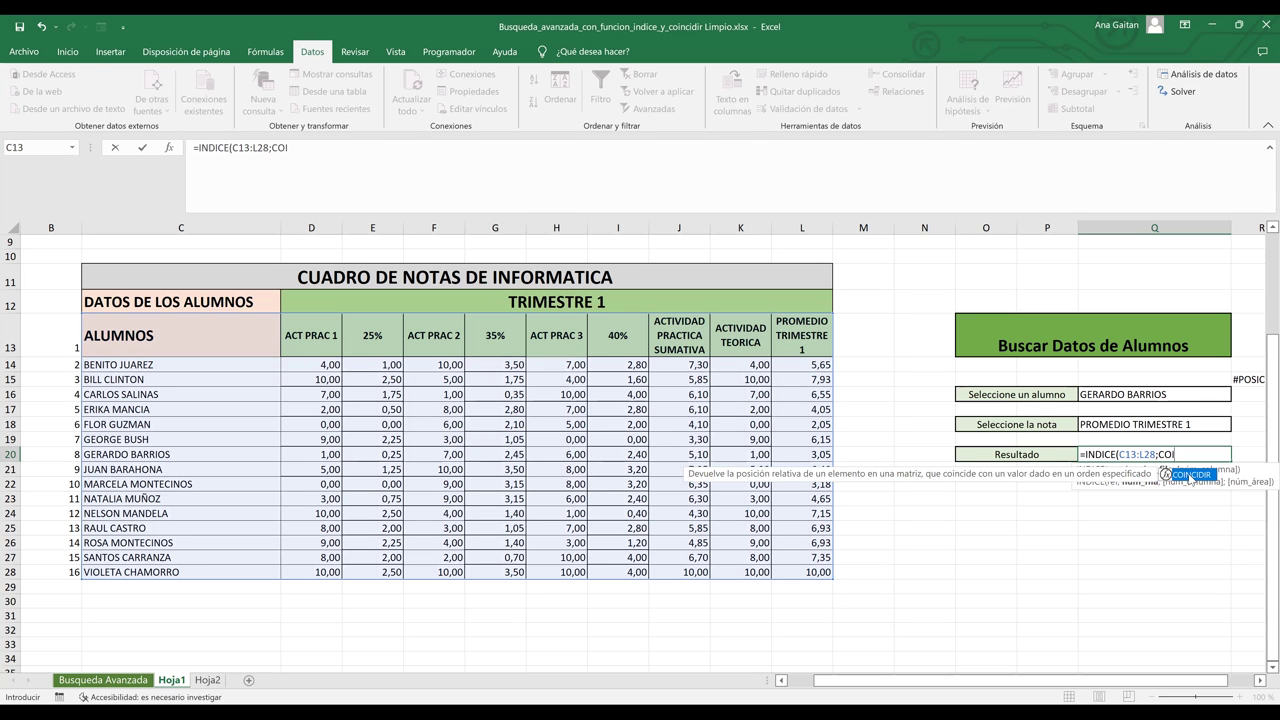
double_click(1189, 474)
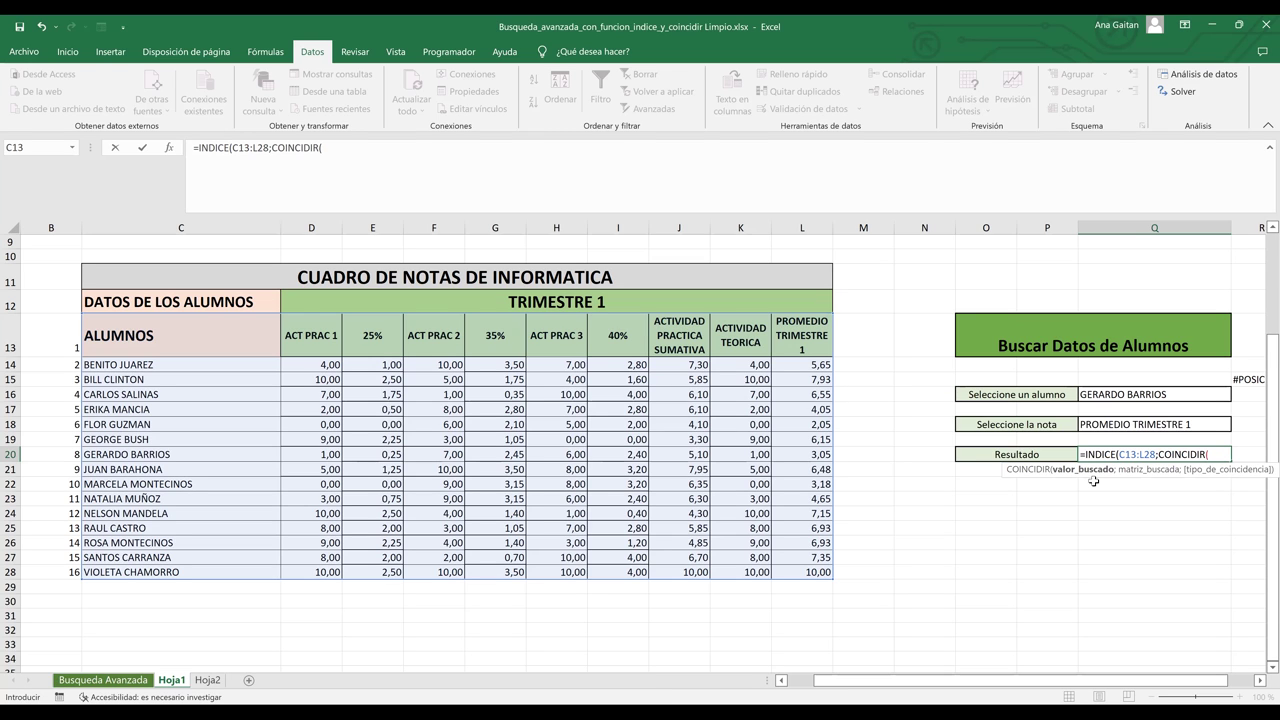
left_click(1157, 396)
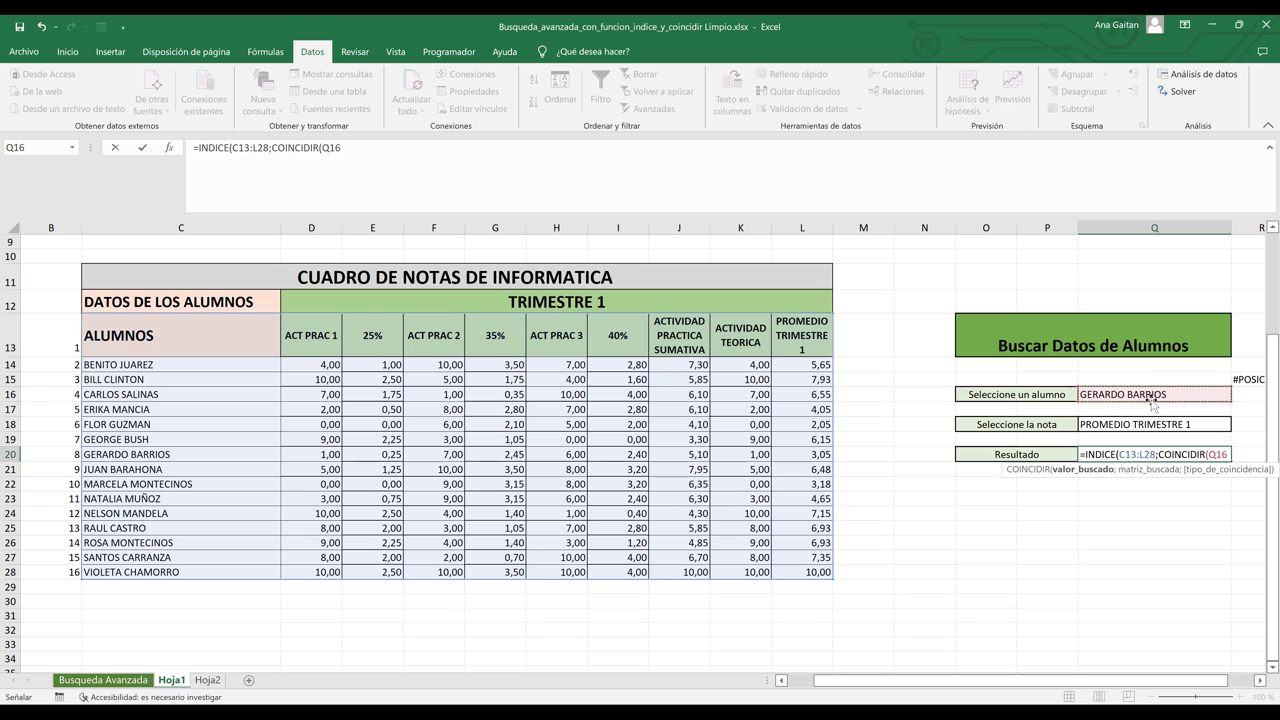
type(";")
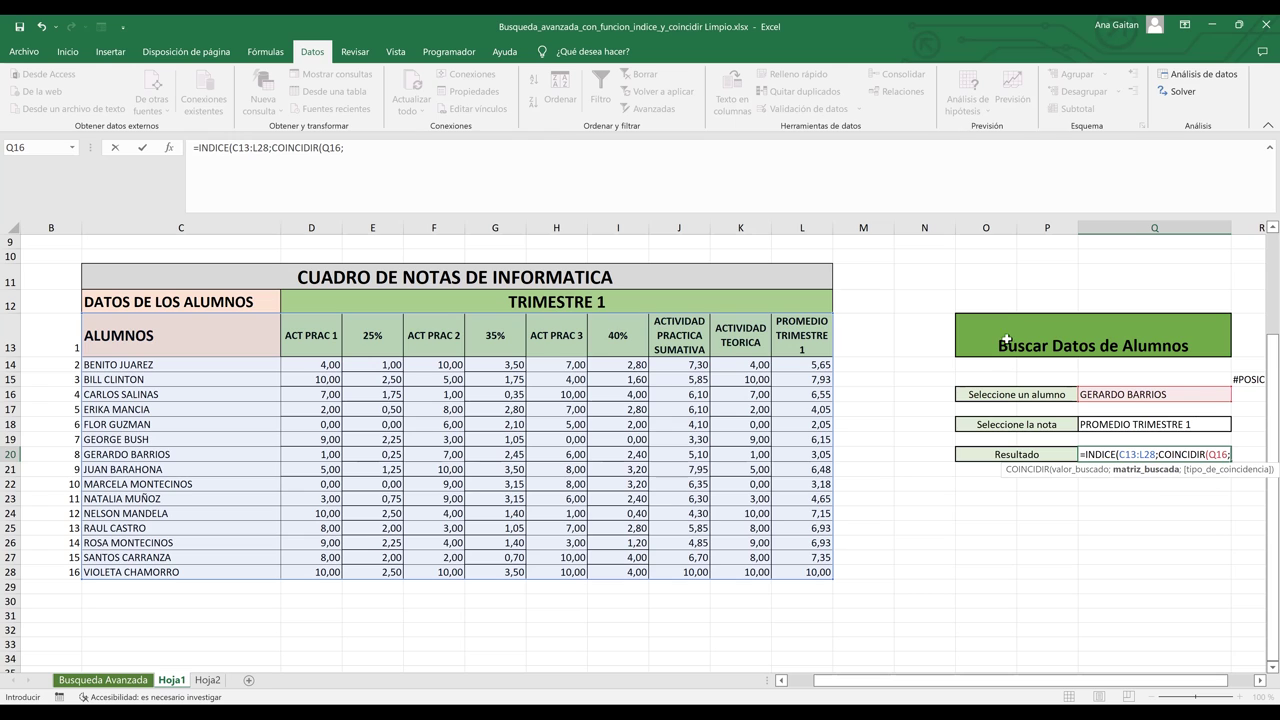
left_click(196, 331)
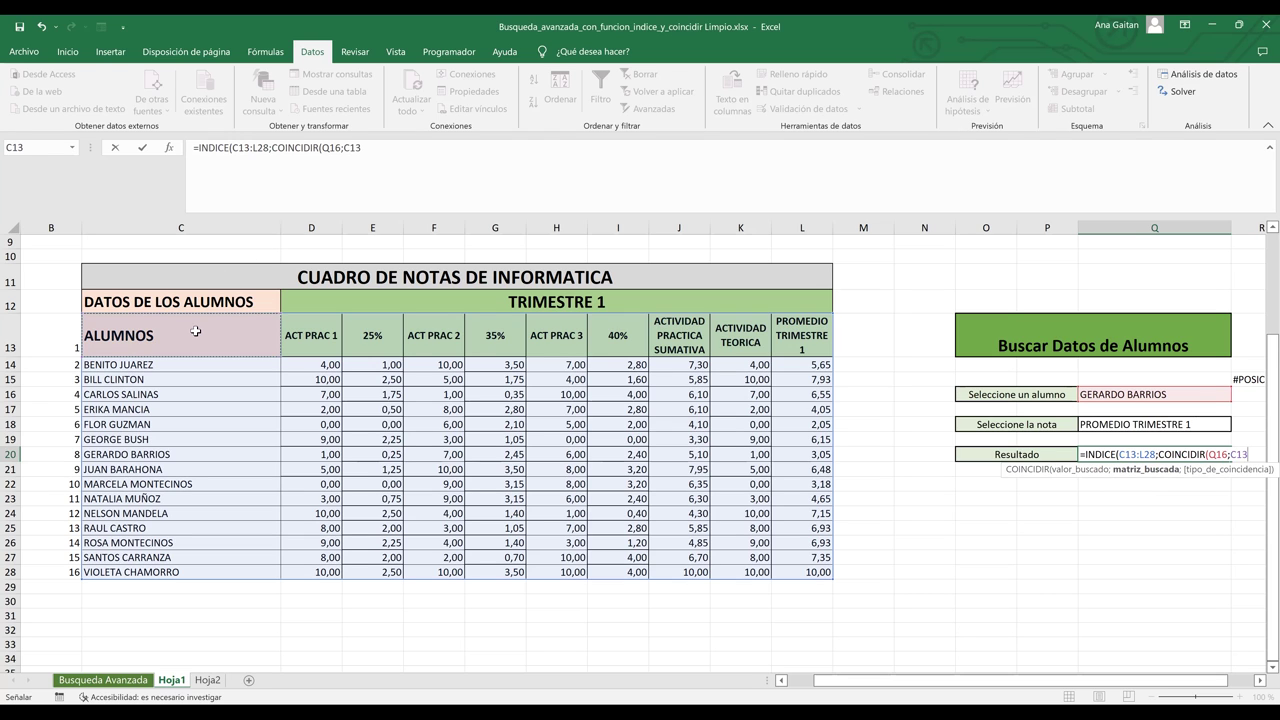
left_click(168, 574, "shift")
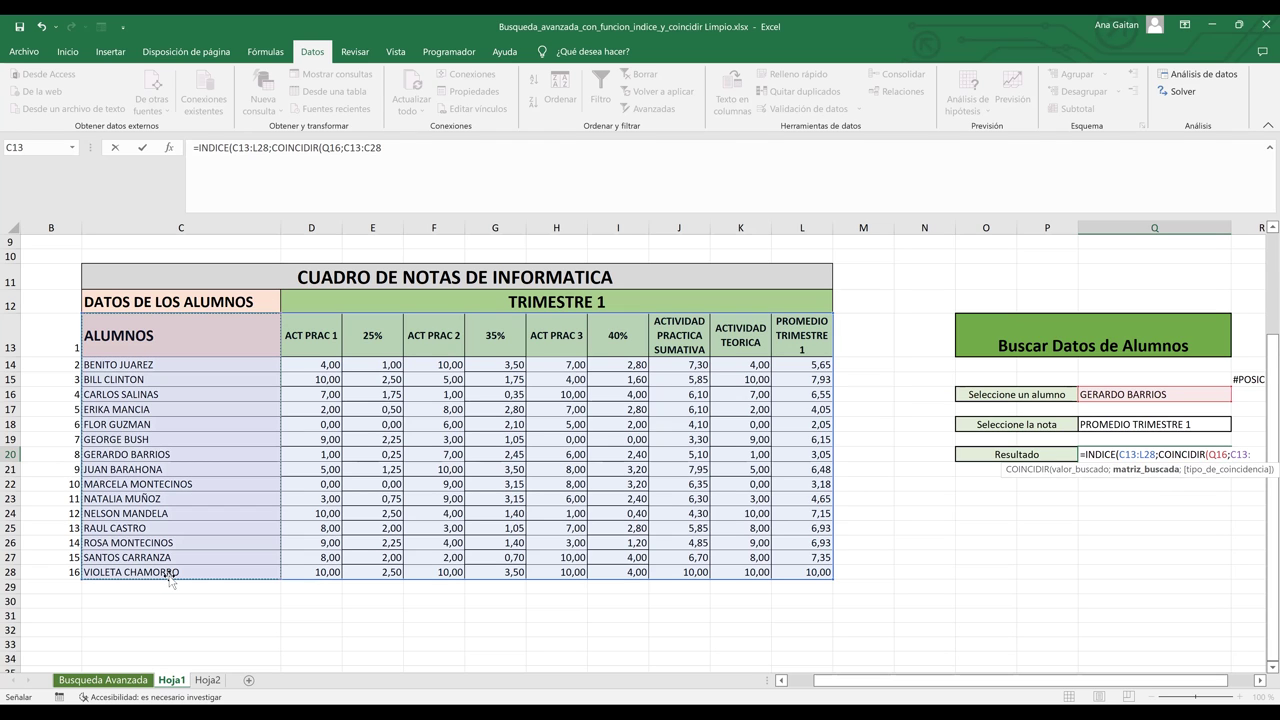
type(";")
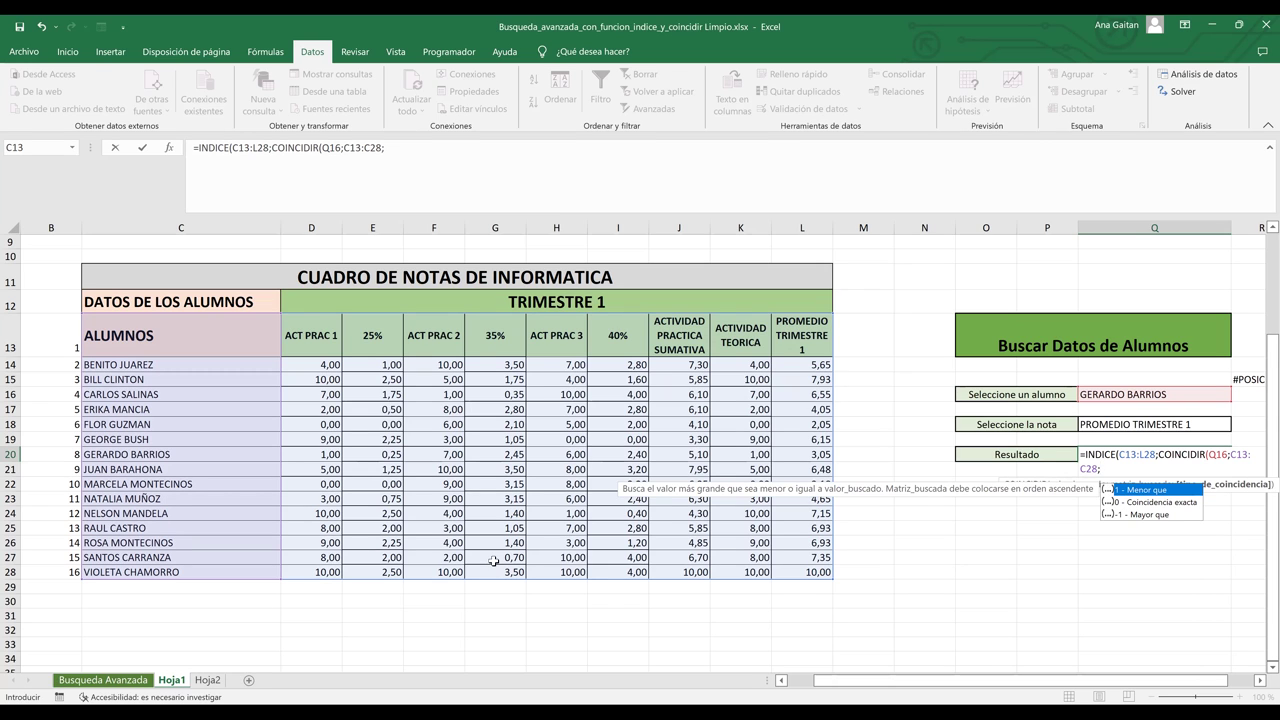
double_click(1129, 503)
type(")")
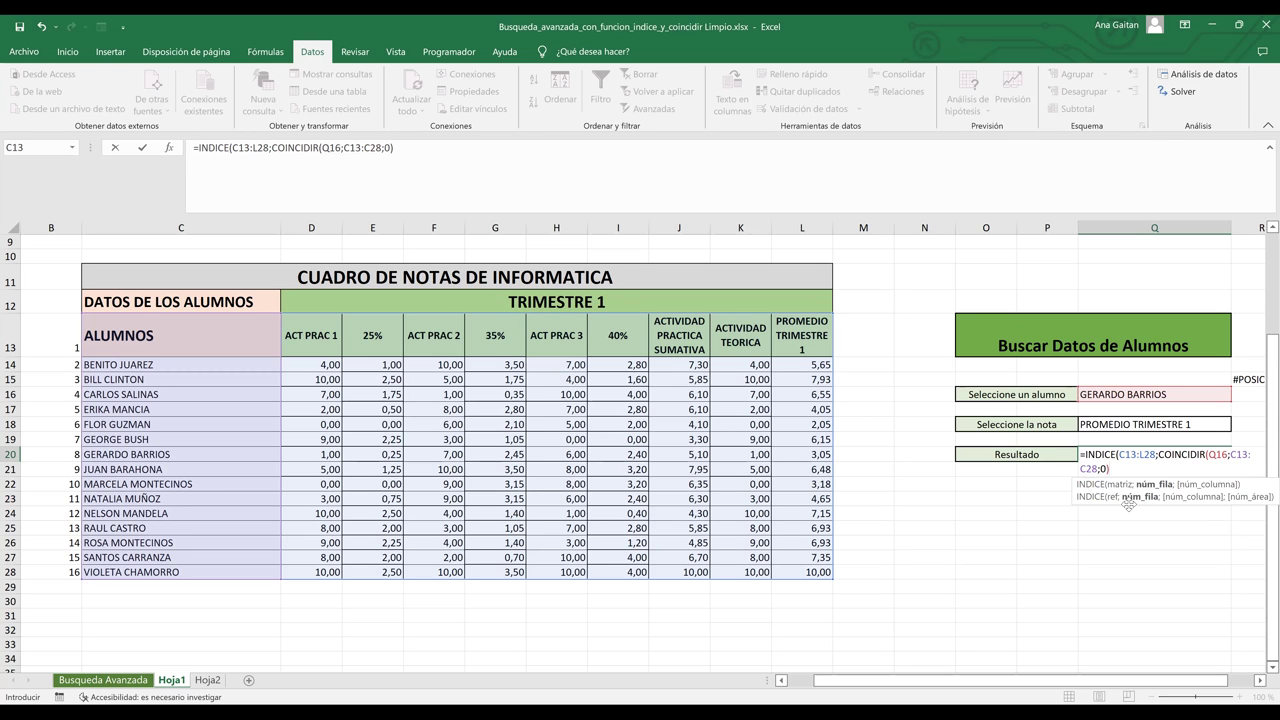
type(";")
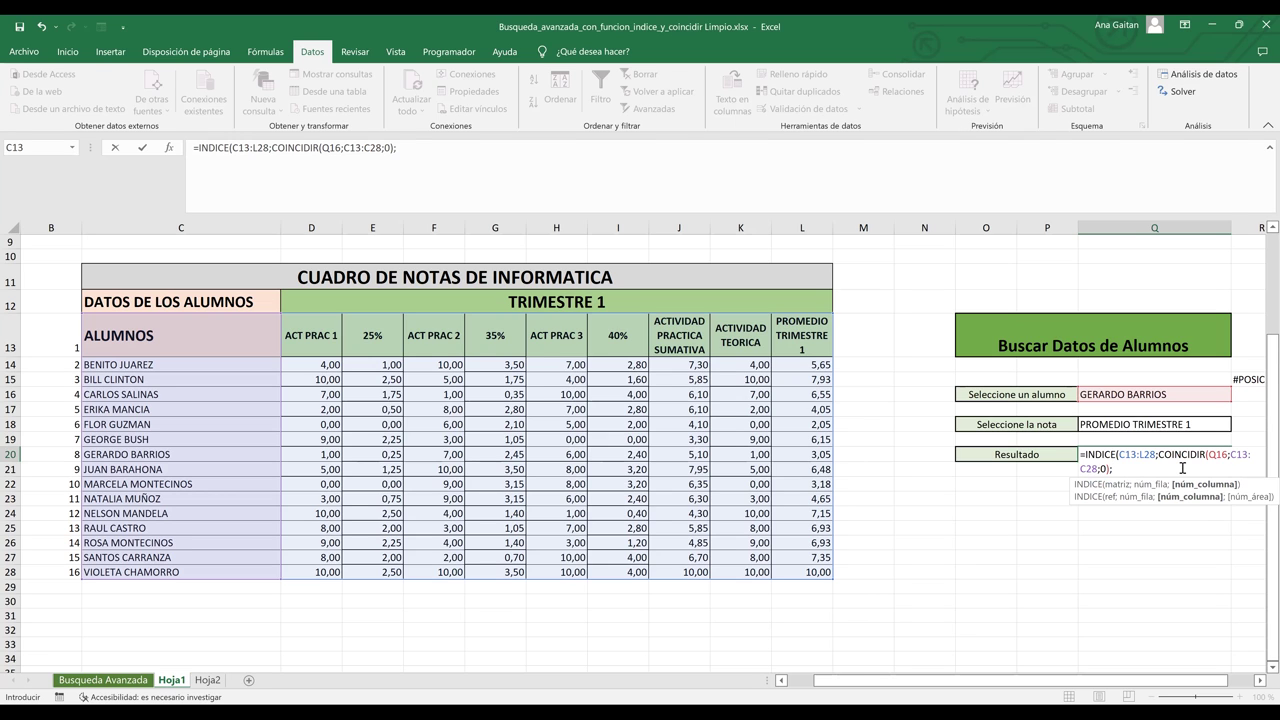
- Complete the Q20 formula with COINCIDIR(Q18;C13:L13;0) as the column number argument and enter it
type("COIN")
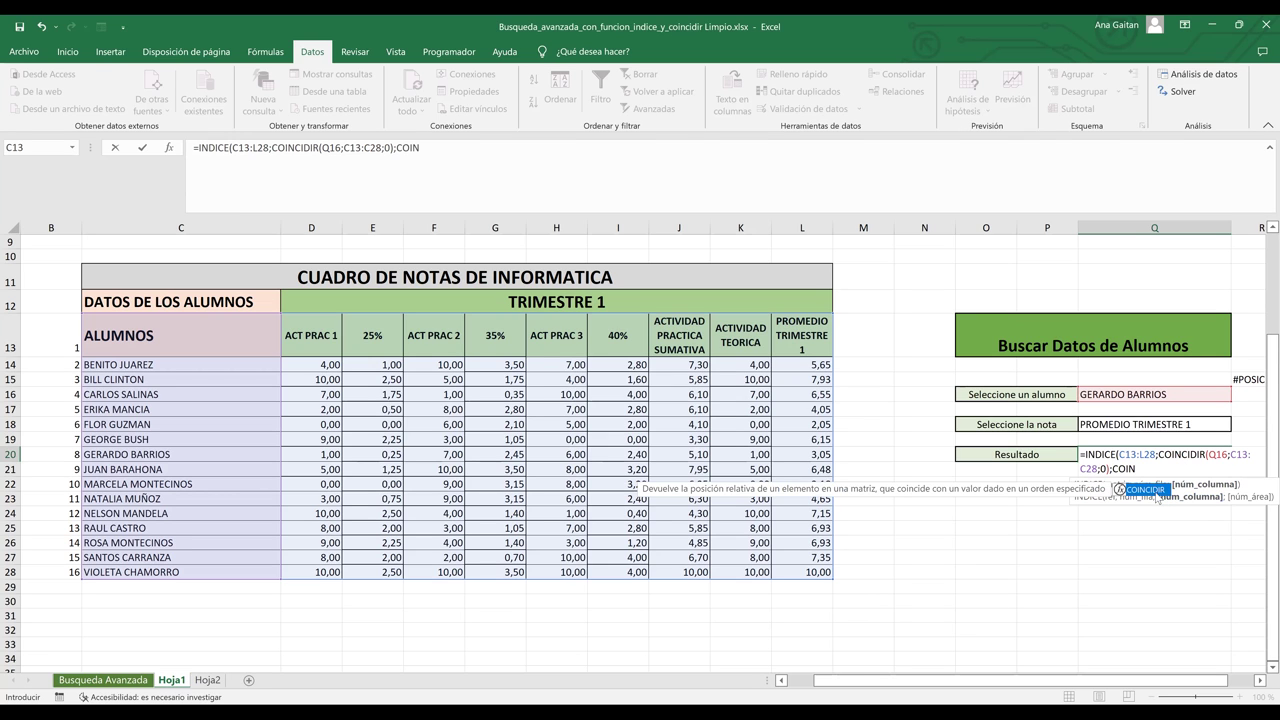
double_click(1157, 490)
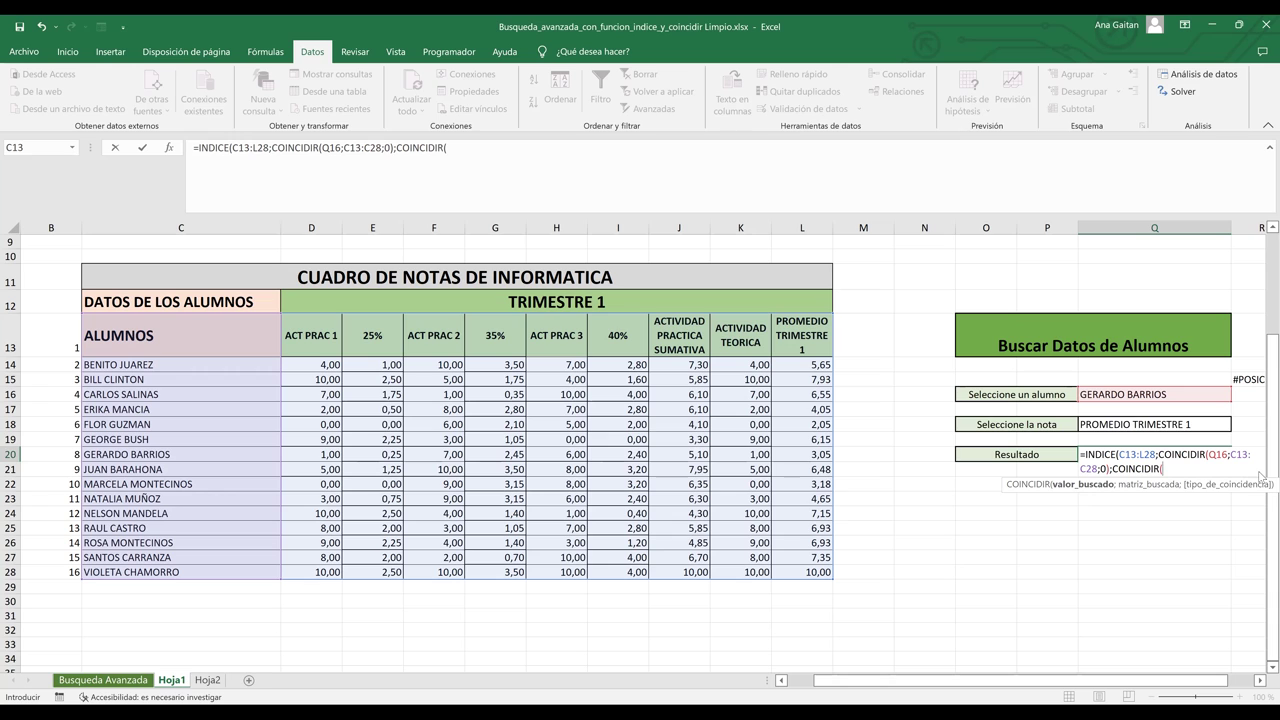
left_click(1182, 424)
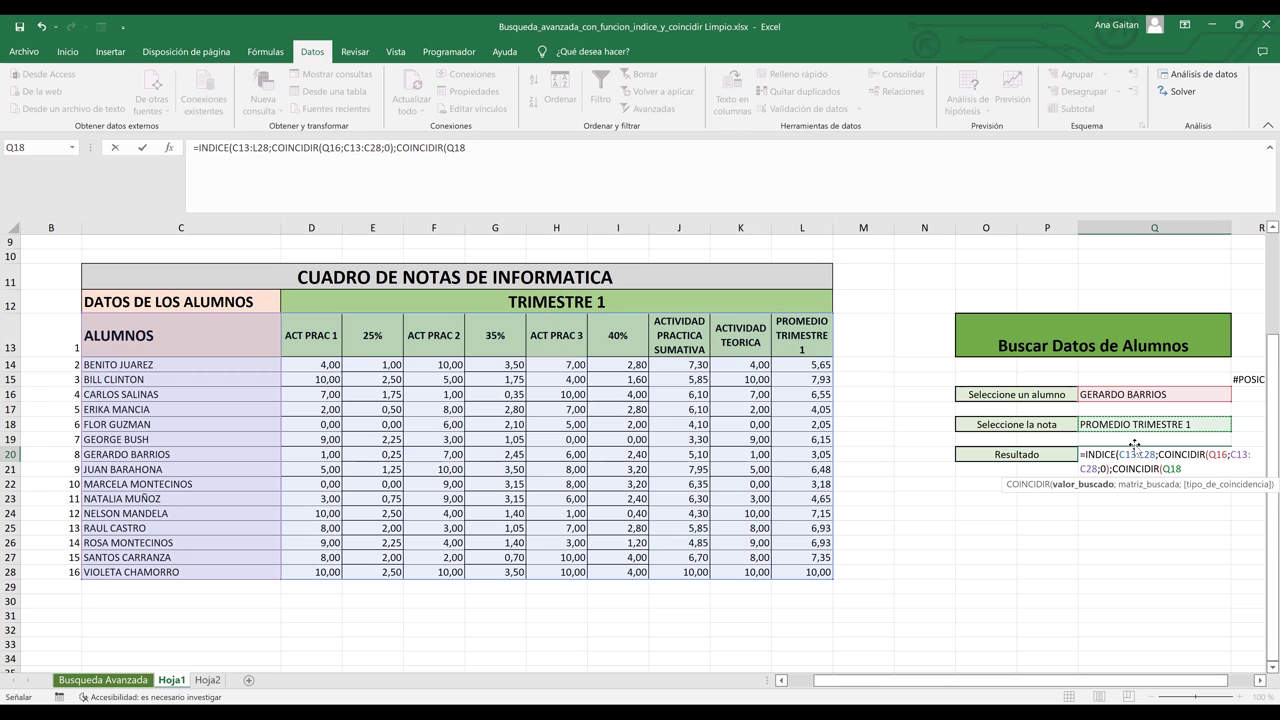
type(";")
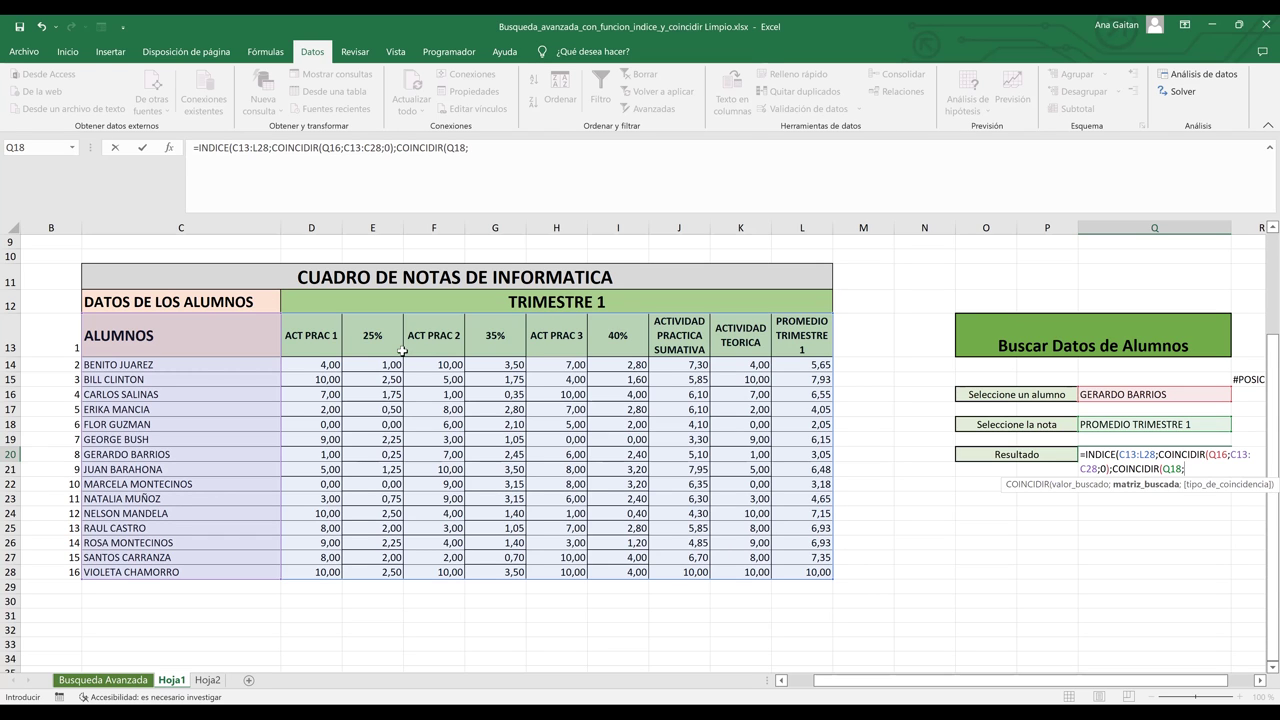
left_click(215, 341)
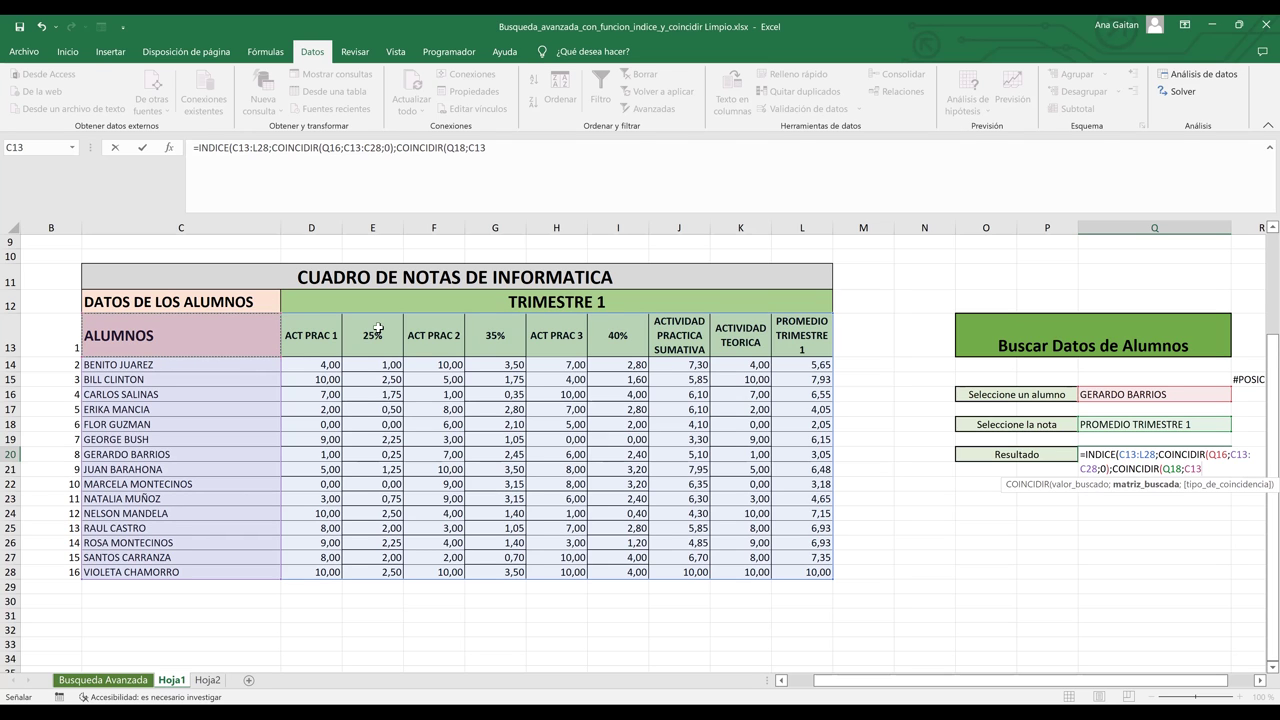
left_click(790, 323, "shift")
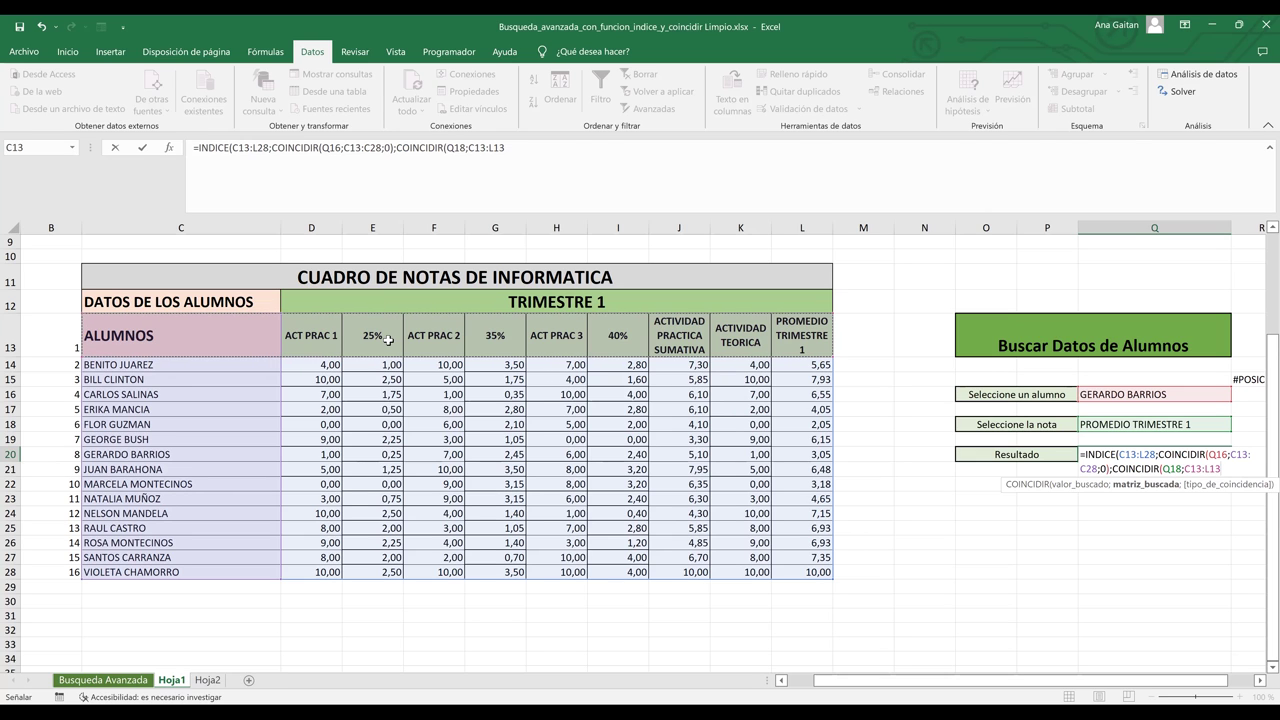
type(";")
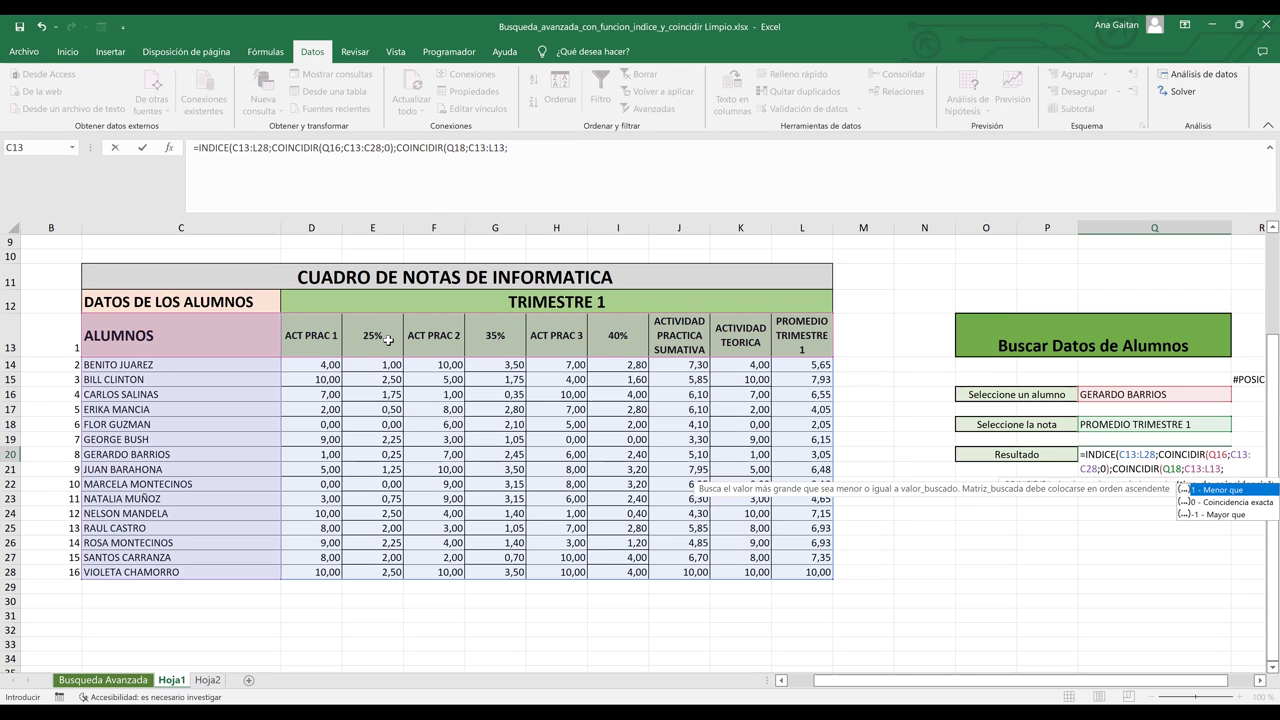
type("0")
type(")")
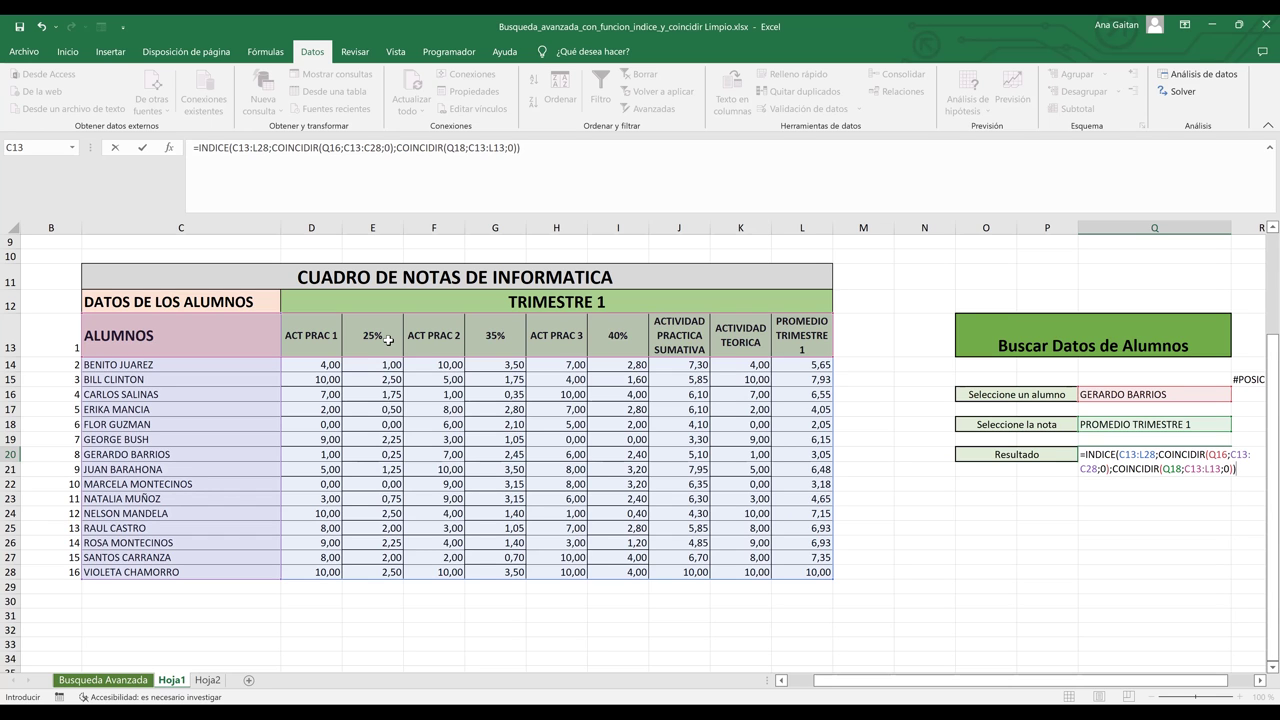
key("Return")
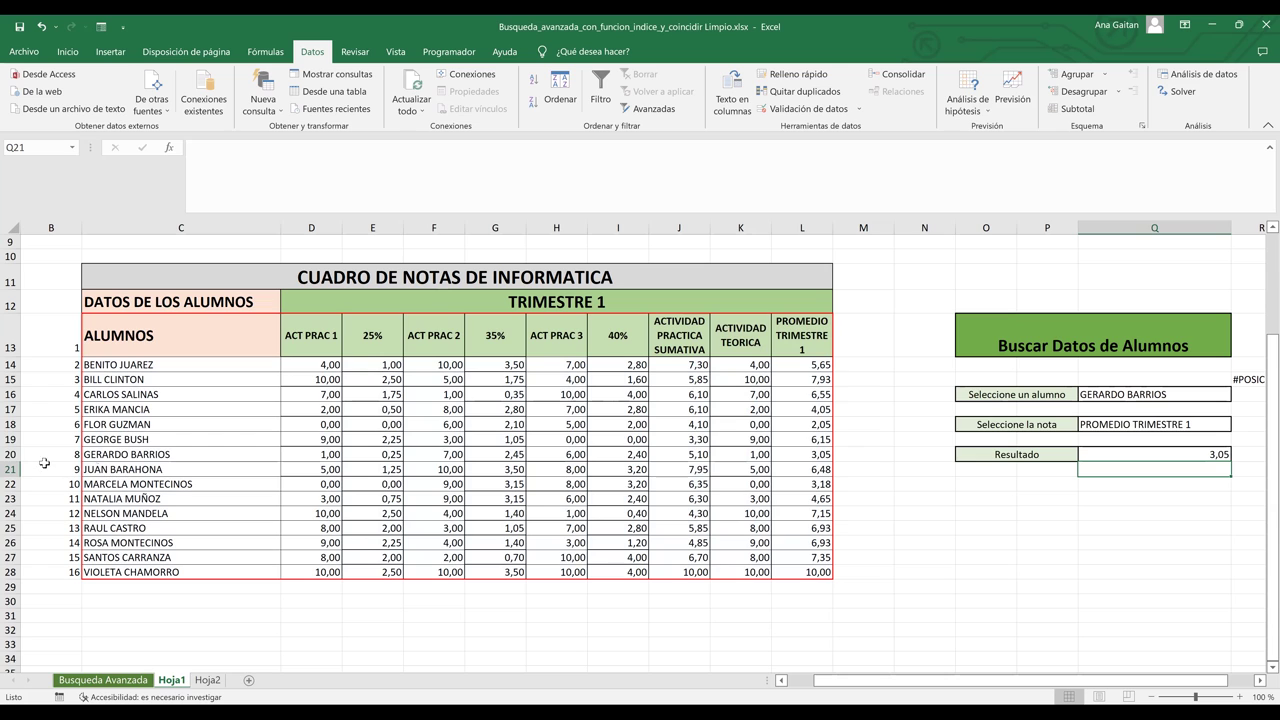
- Highlight the student's average in L20 with yellow fill and compare it with the result in Q20
left_click(11, 454)
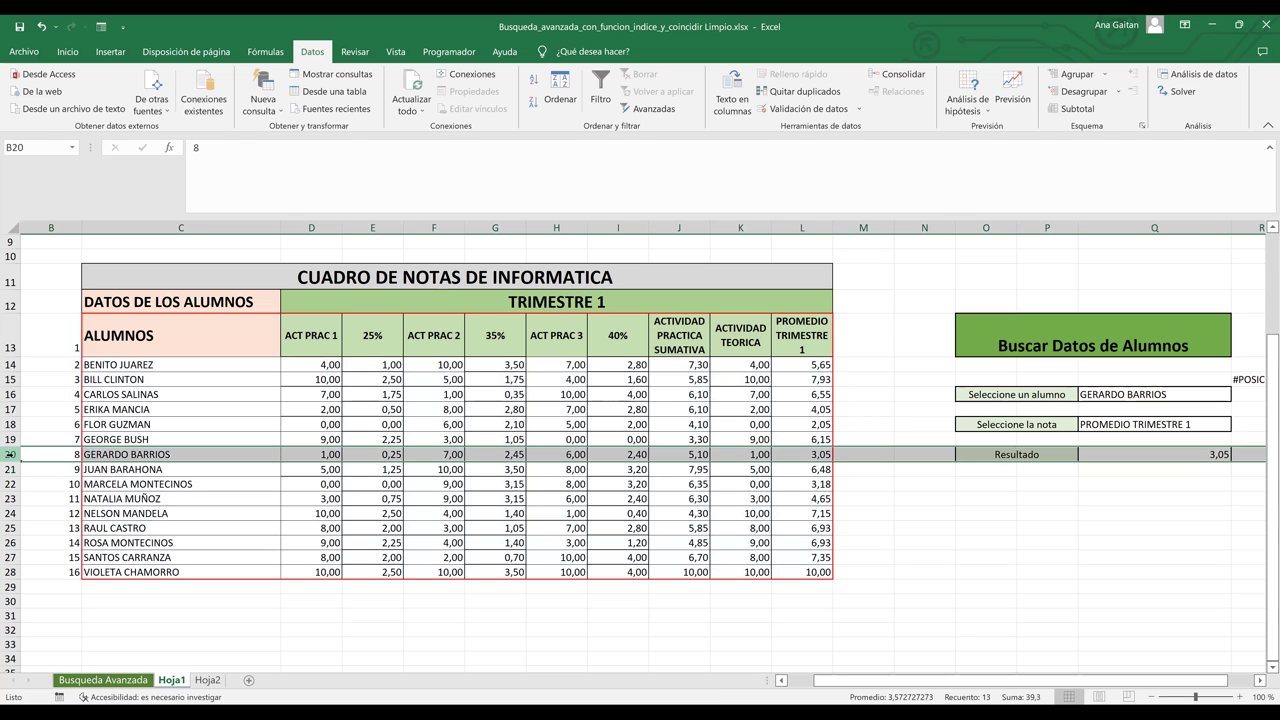
left_click(820, 454)
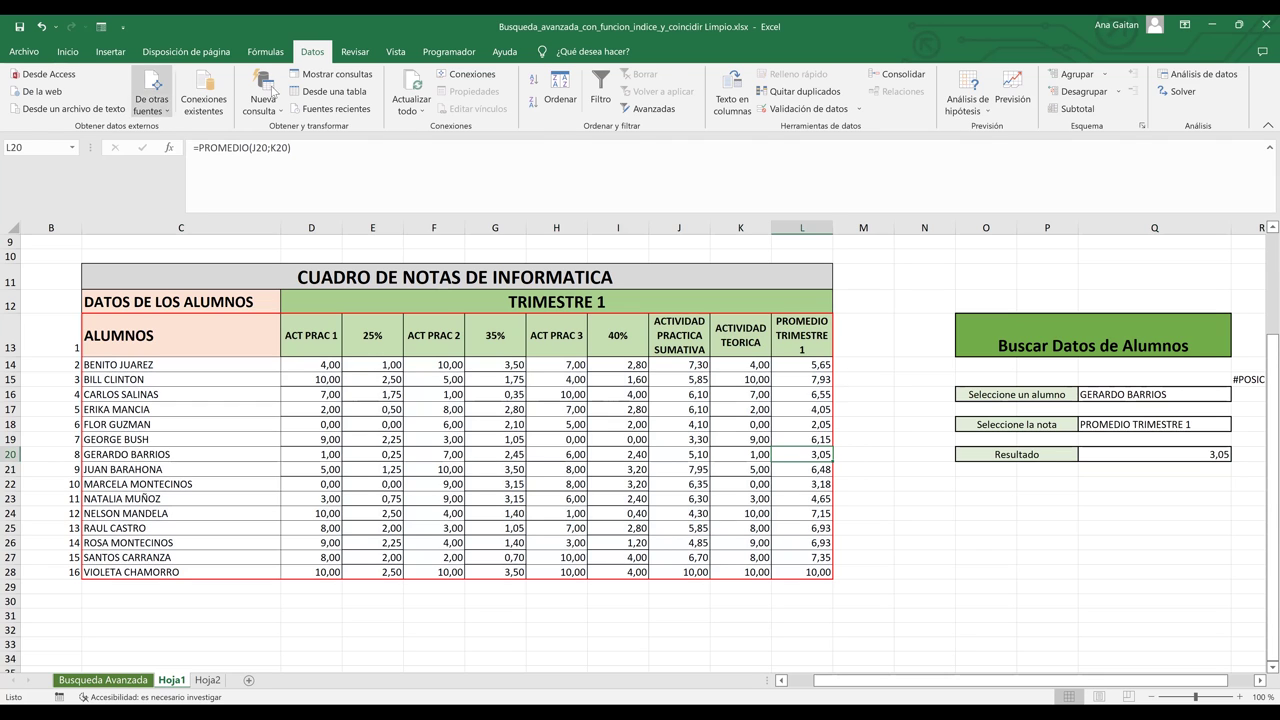
scroll(272, 90, "up", 4)
left_click(243, 104)
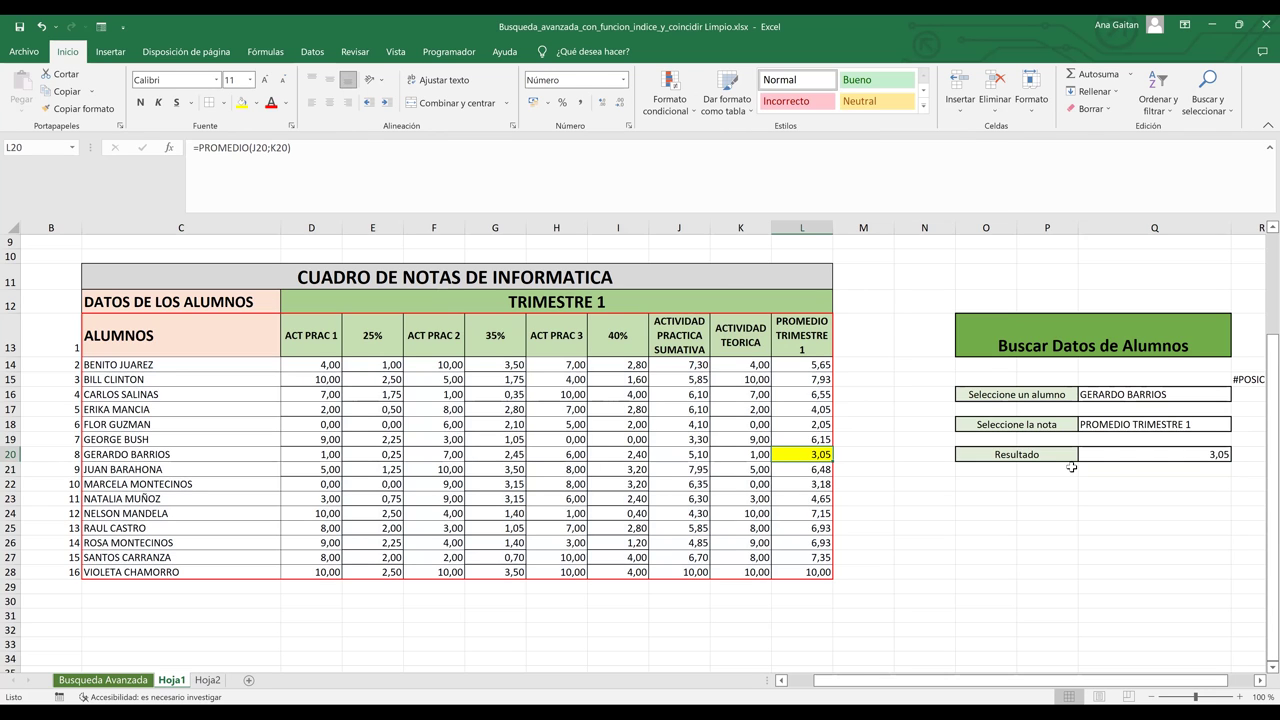
left_click(1205, 454)
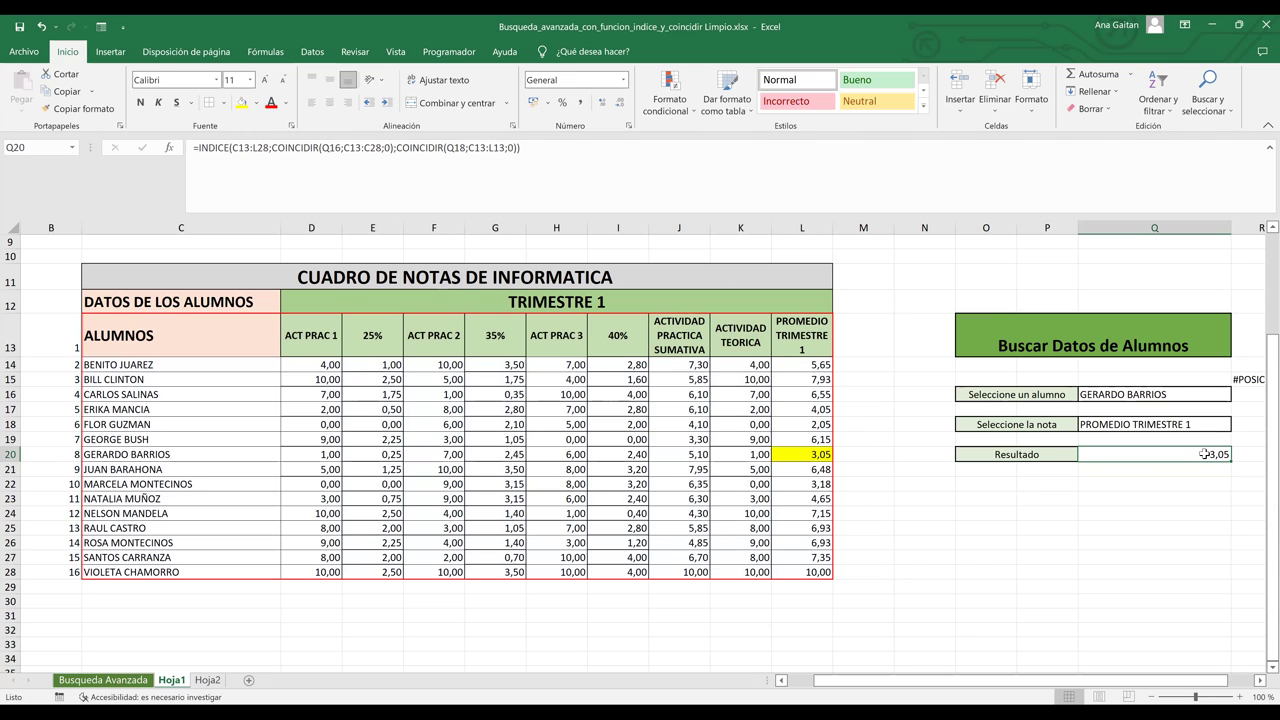
left_click(808, 456)
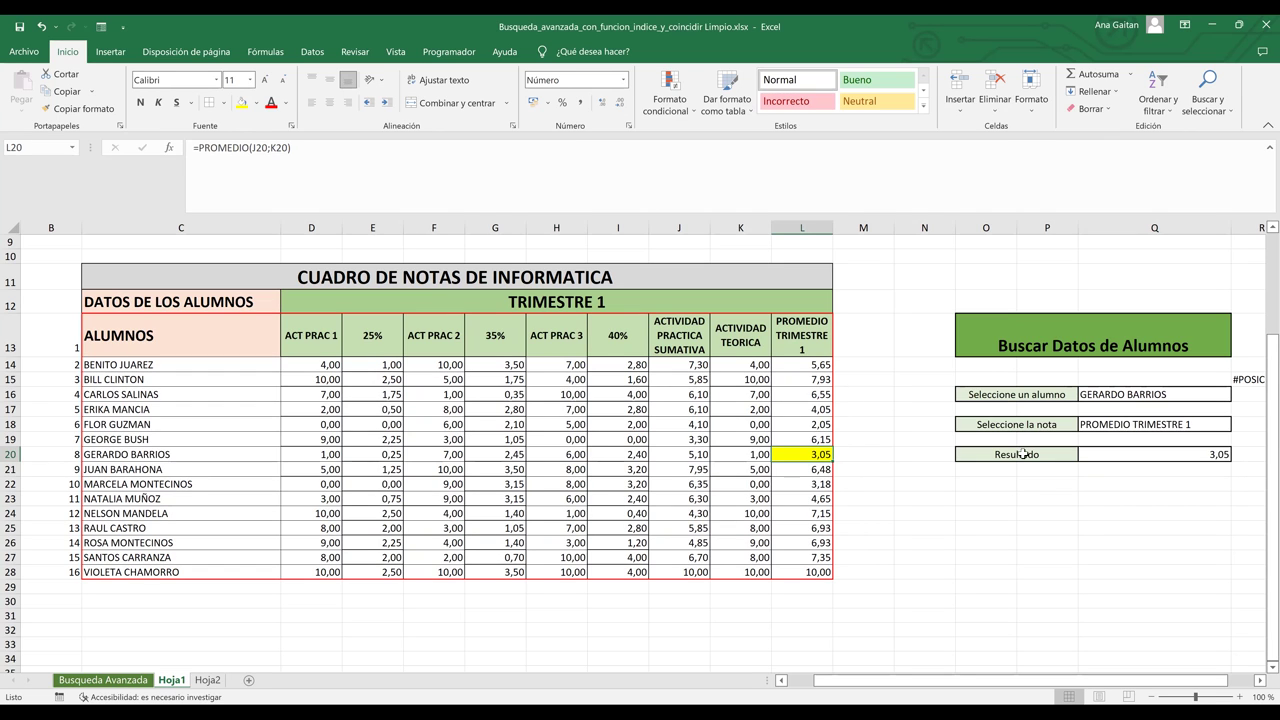
- Choose ACTIVIDAD PRACTICA SUMATIVA as the grade in Q18 and select the ALUMNOS header in C13
left_click(1189, 427)
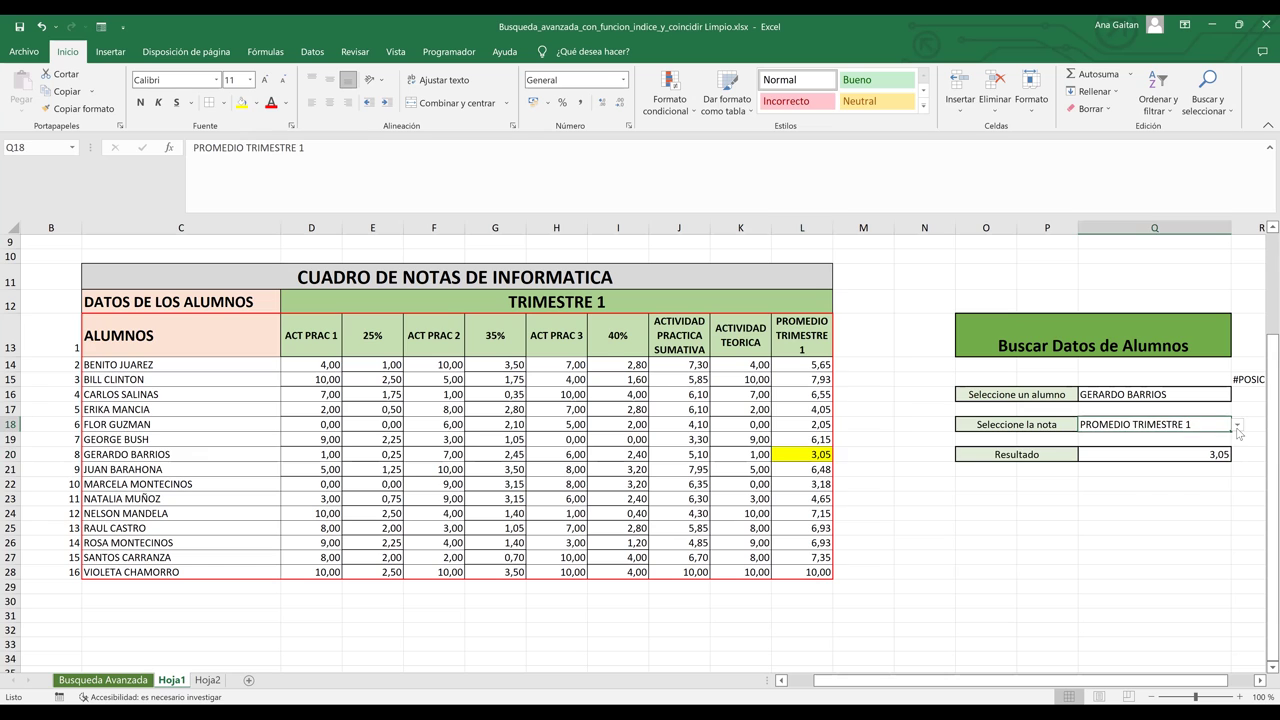
left_click(1238, 425)
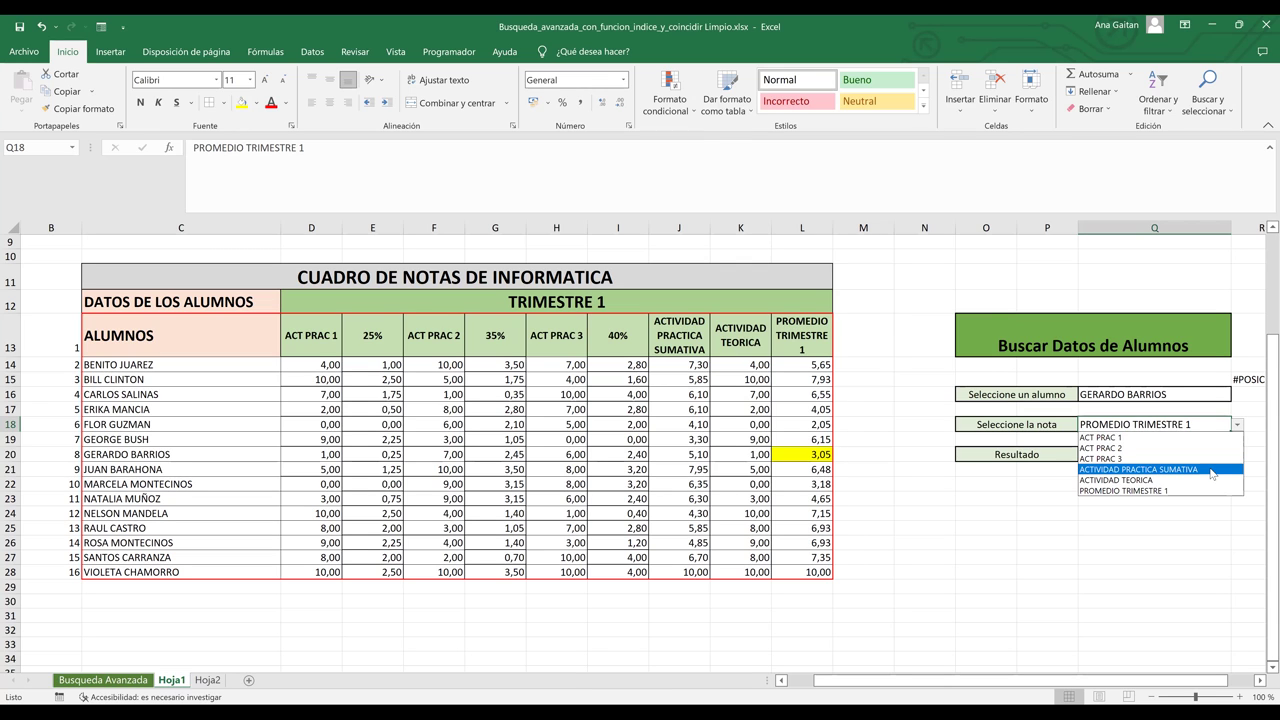
left_click(1187, 472)
left_click(1237, 424)
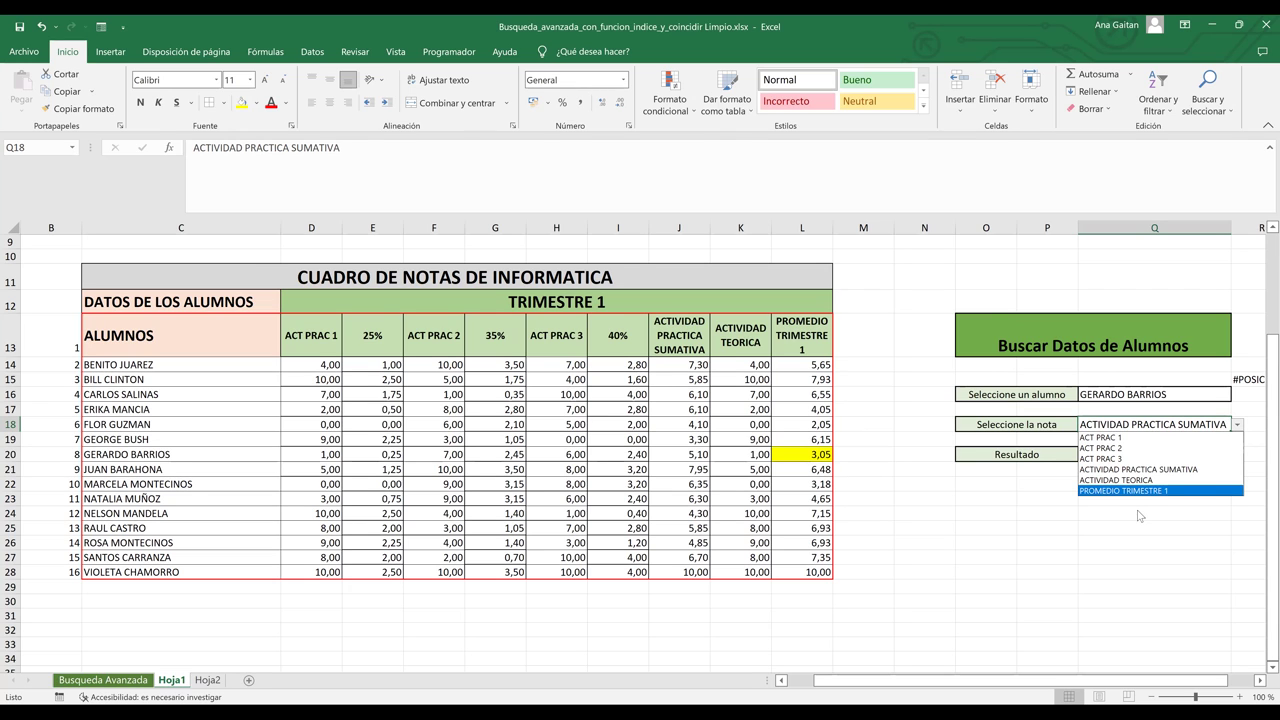
key("Escape")
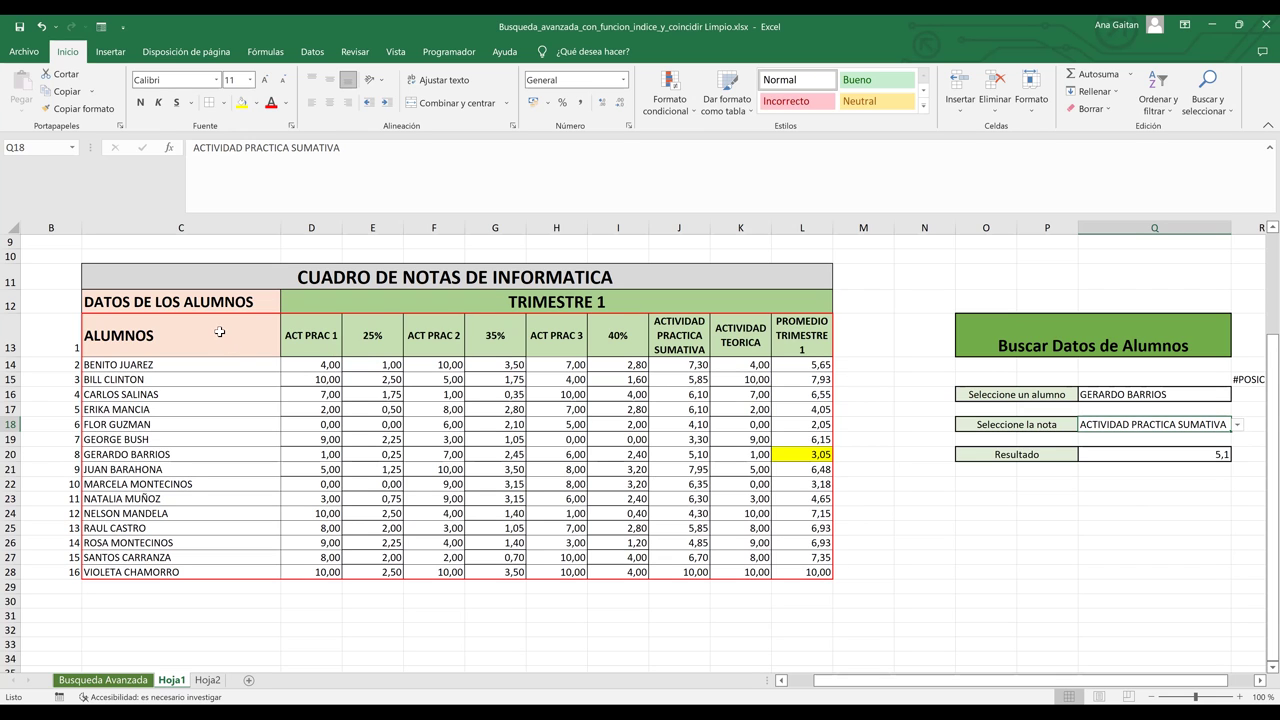
left_click(219, 332)
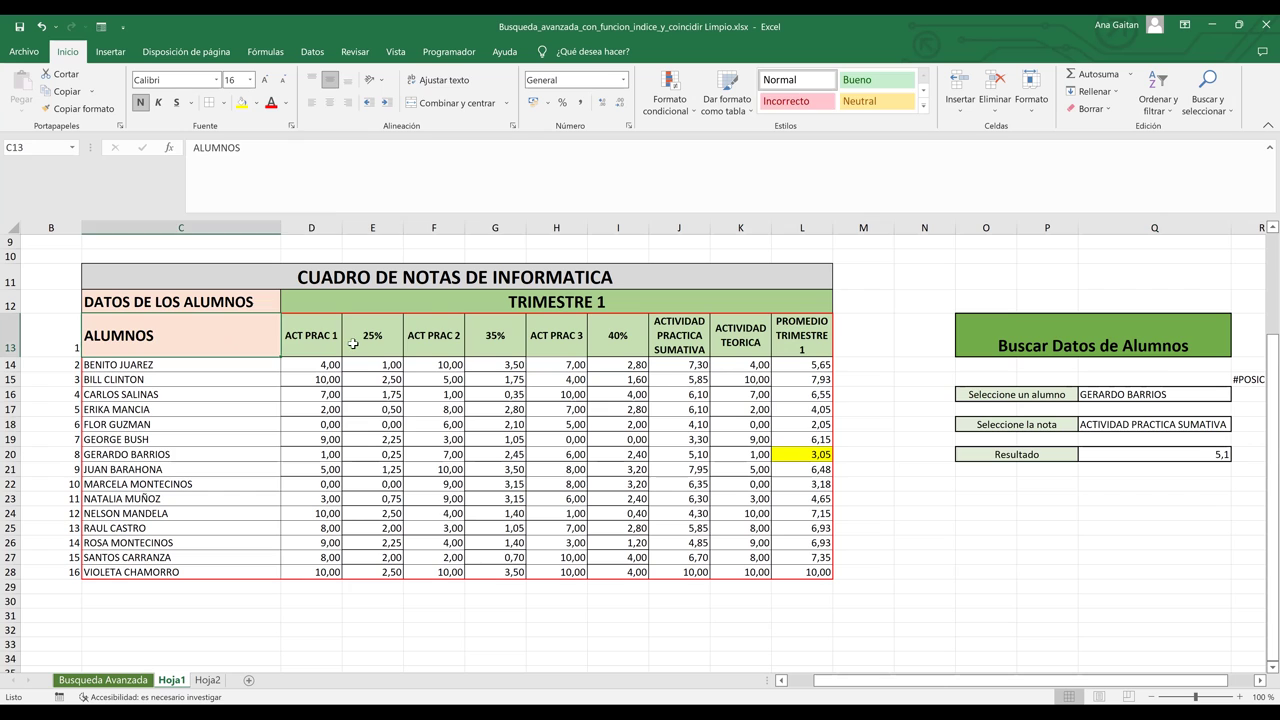
- Trace the ACTIVIDAD PRACTICA SUMATIVA column along the row 13 headers to the selected student's grade in J20 and compare it with Q20
key("Right")
key("Right")
key("Right")
key("Right")
key("Right")
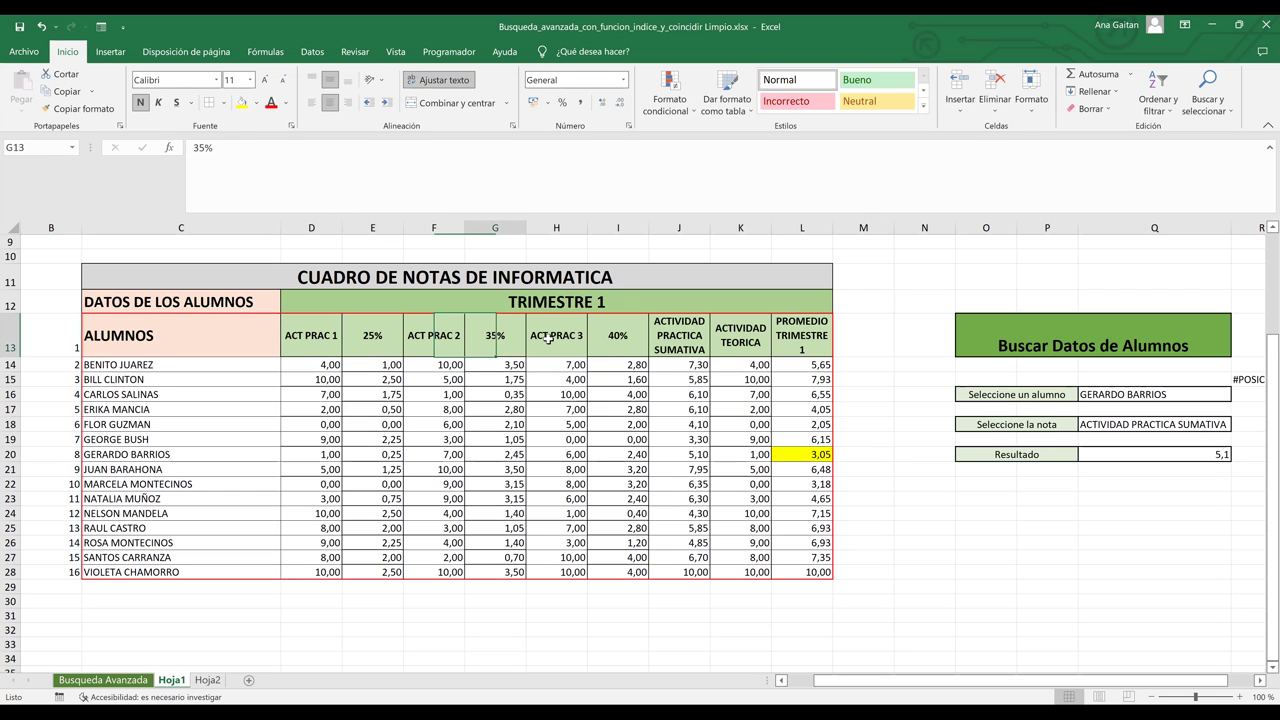
key("Right")
key("Right")
key("Right")
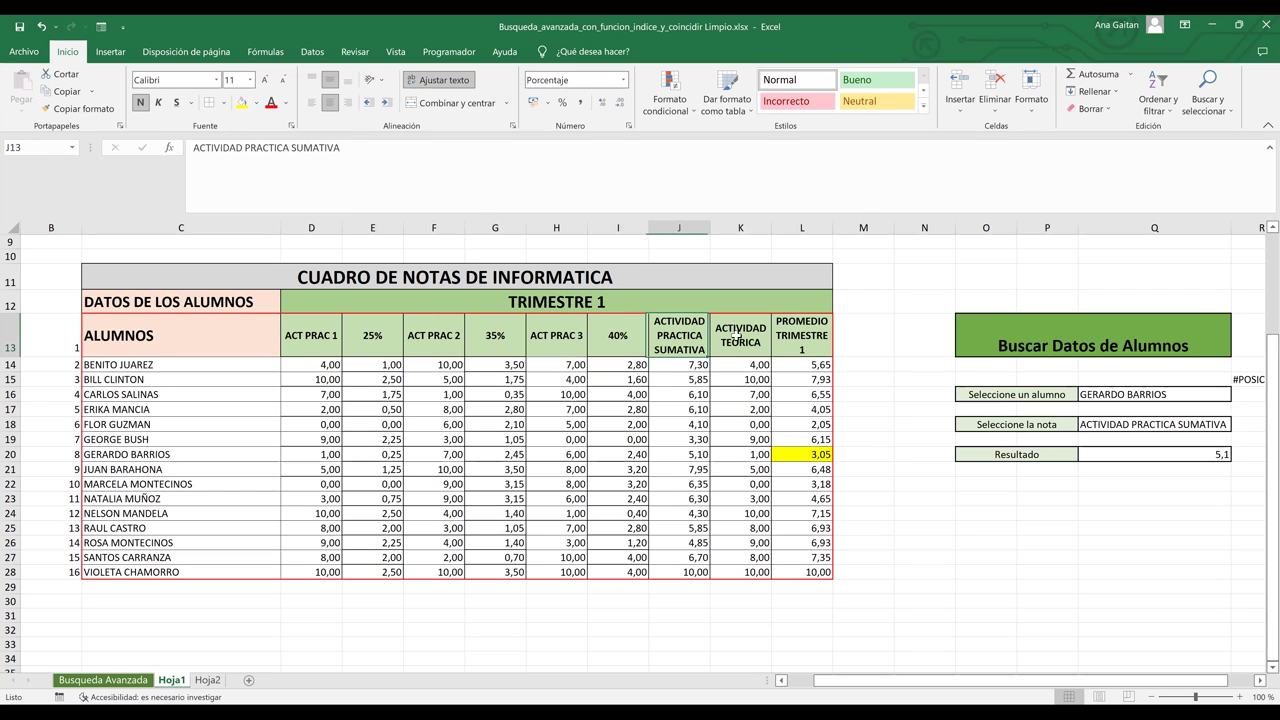
key("Right")
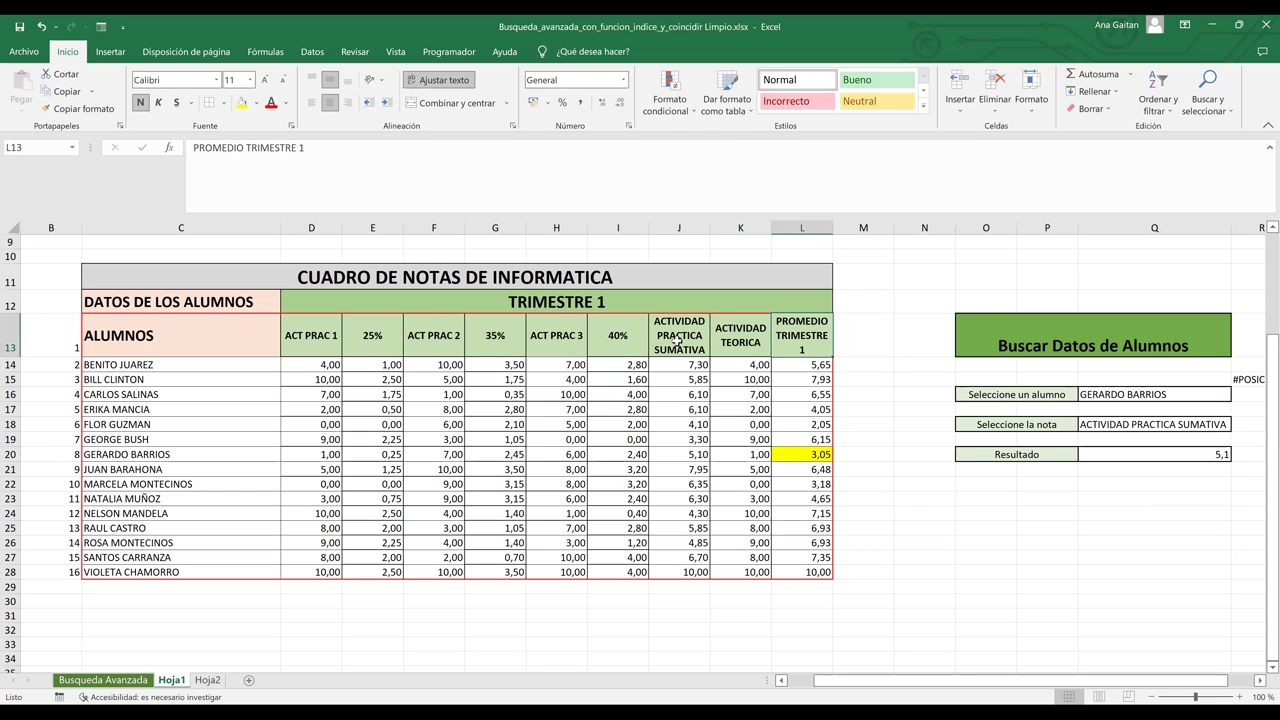
left_click(677, 341)
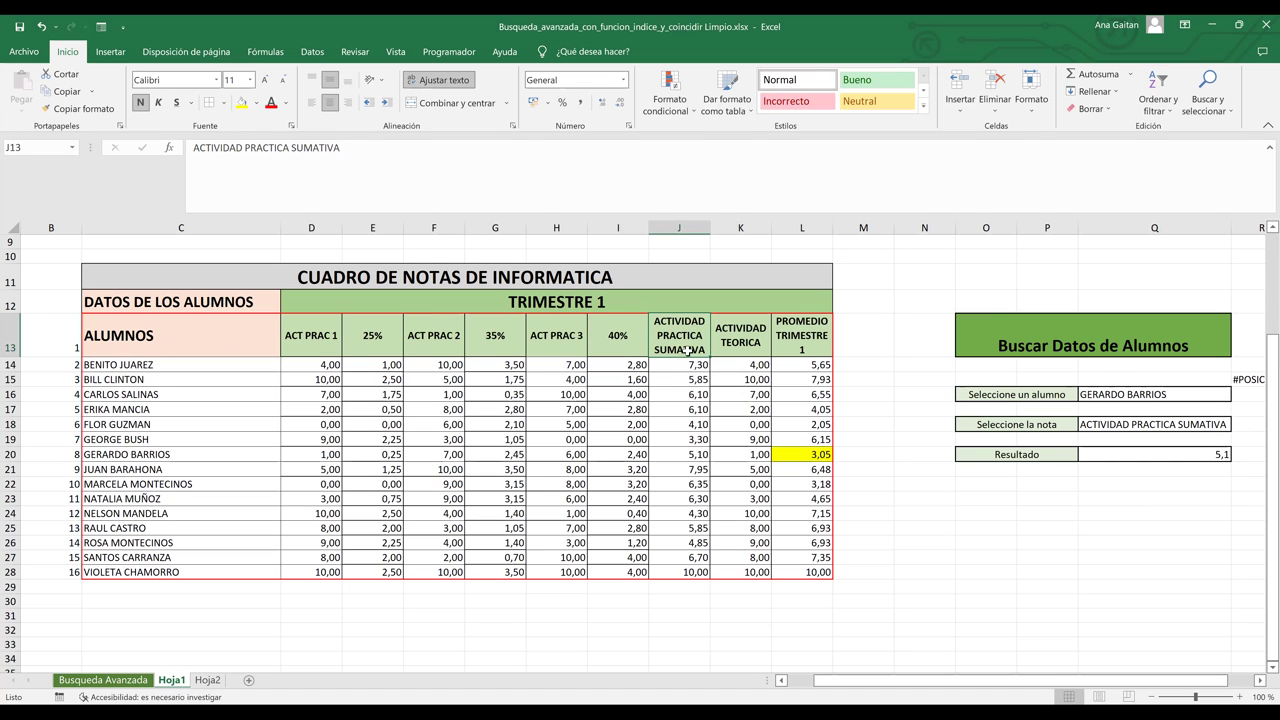
left_click(692, 456)
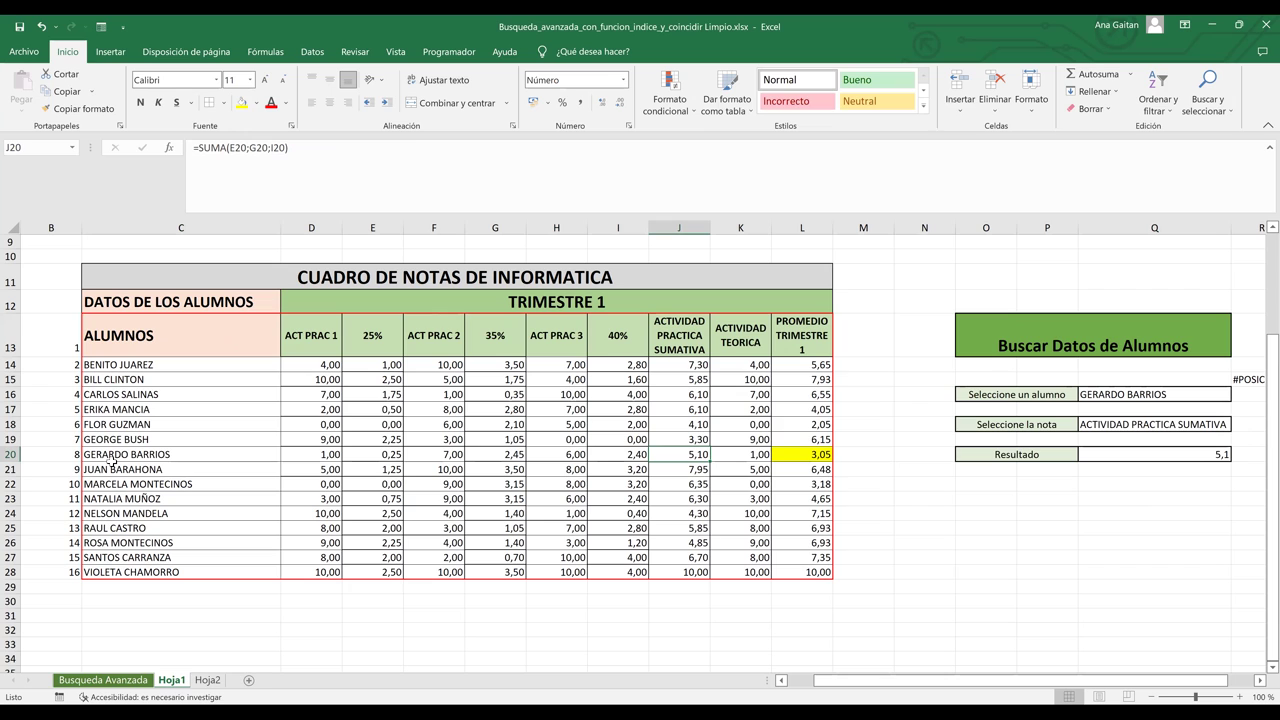
left_click(1121, 485)
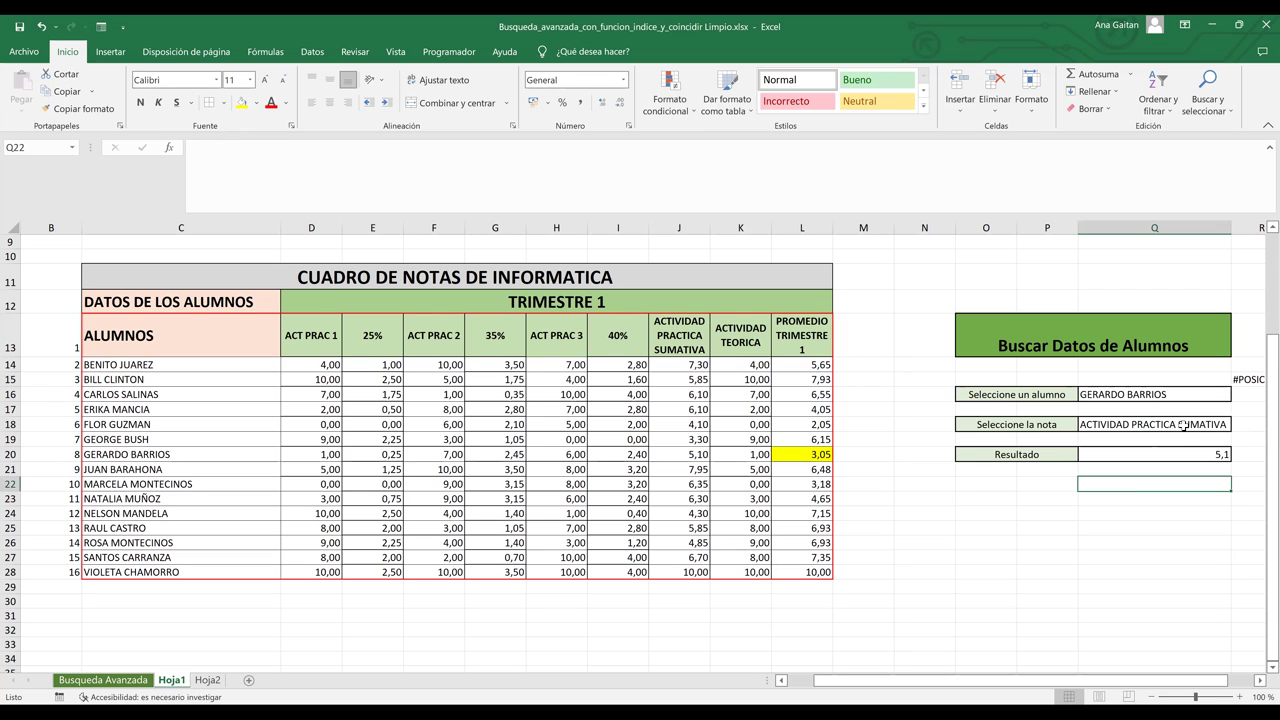
- Set the lookup to the student listed in C27 in Q16 and to the grade ACT PRAC 2 in Q18
left_click(1184, 425)
left_click(1210, 405)
left_click(1210, 397)
left_click(1238, 395)
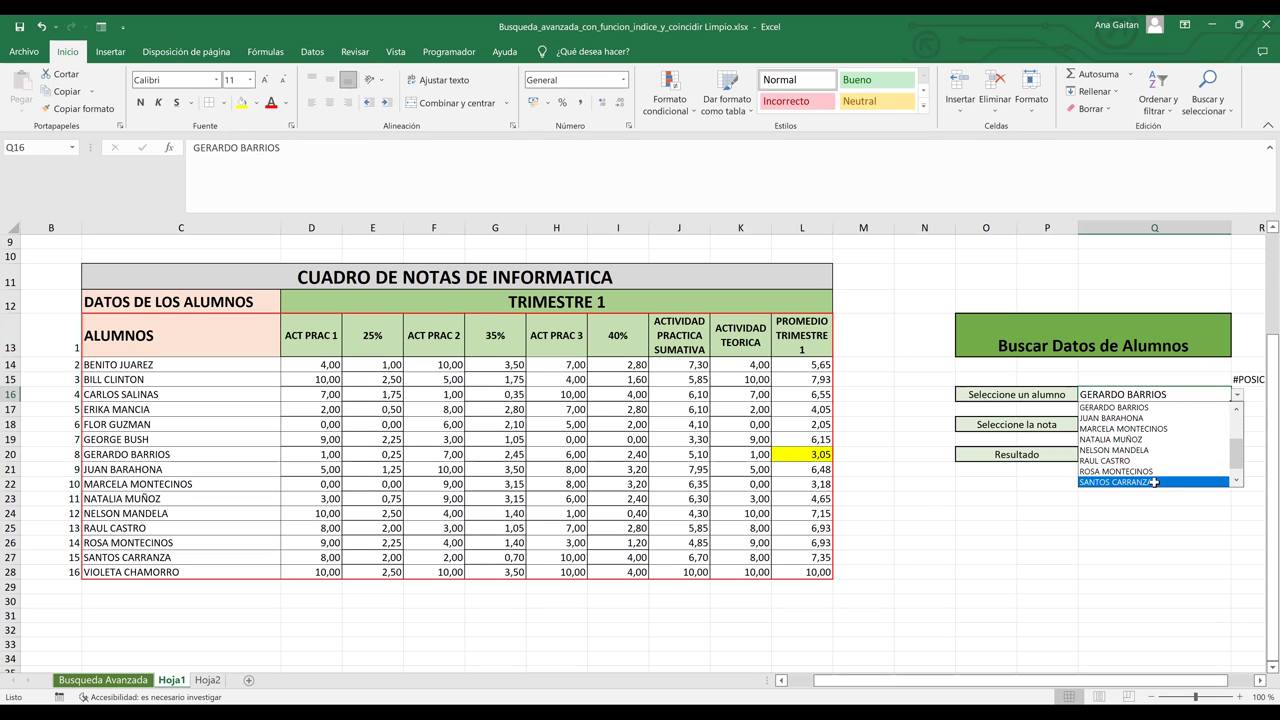
left_click(1156, 484)
left_click(1219, 428)
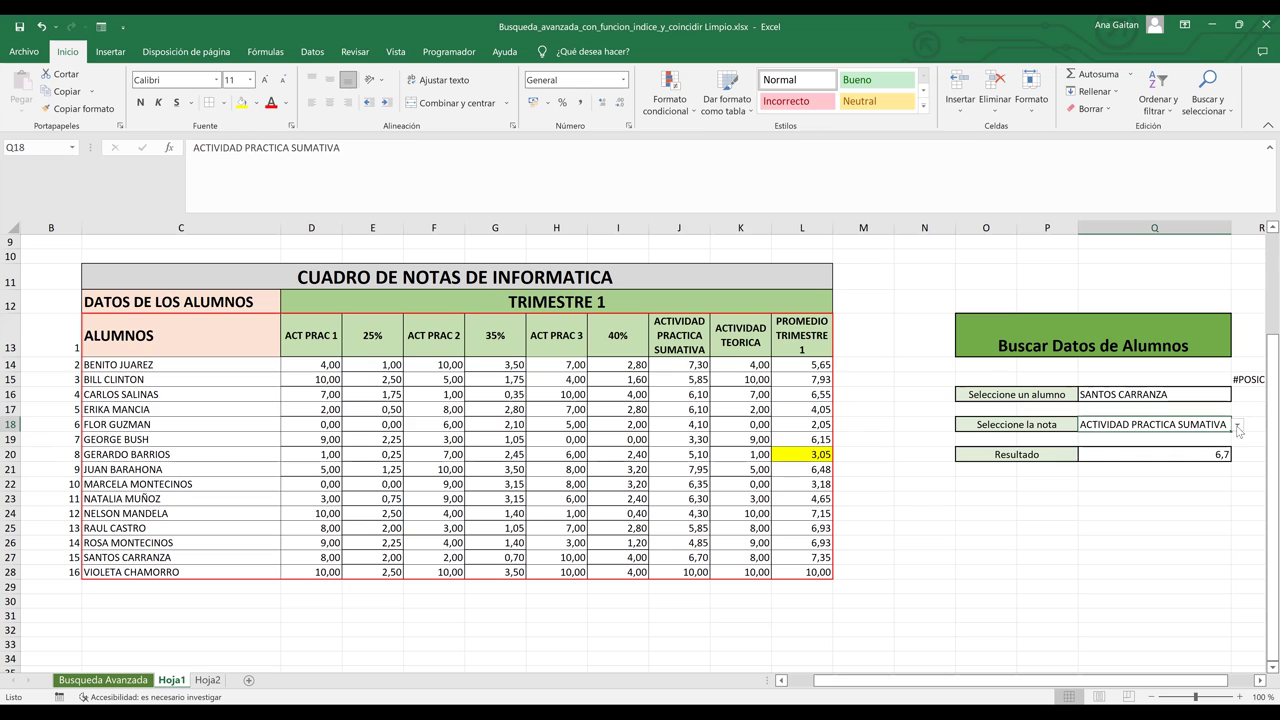
left_click(1237, 426)
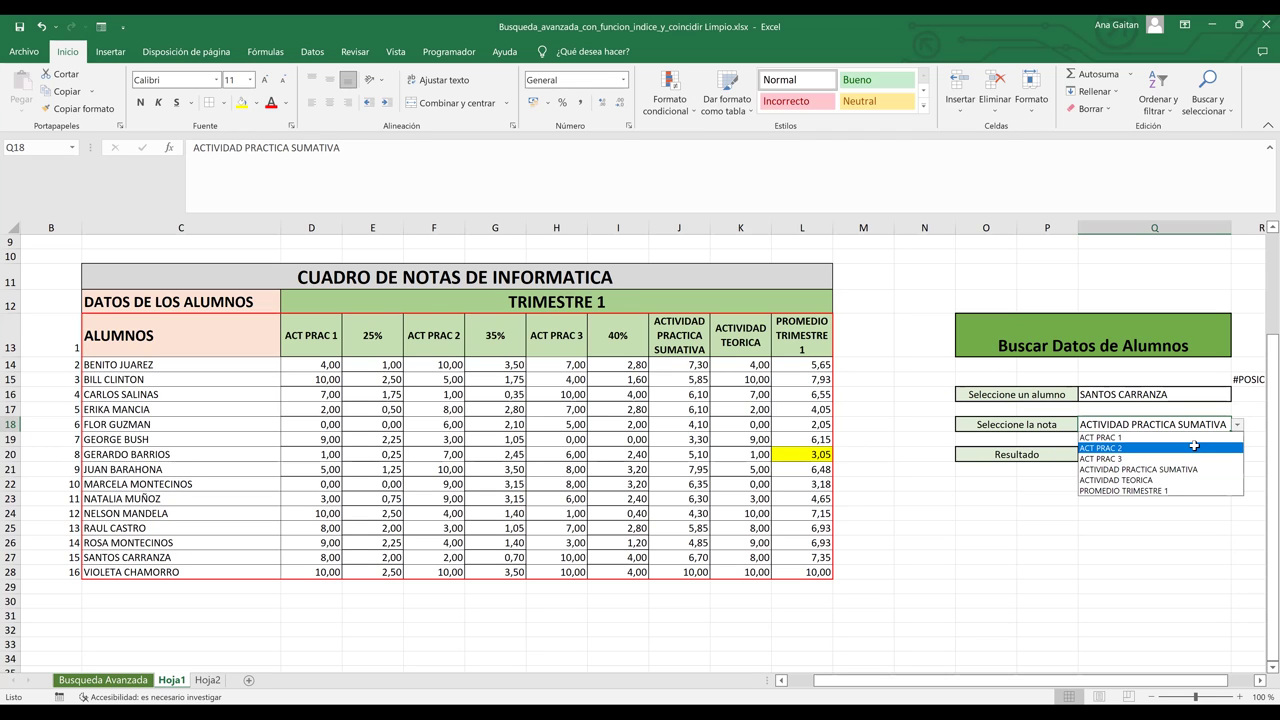
left_click(1196, 448)
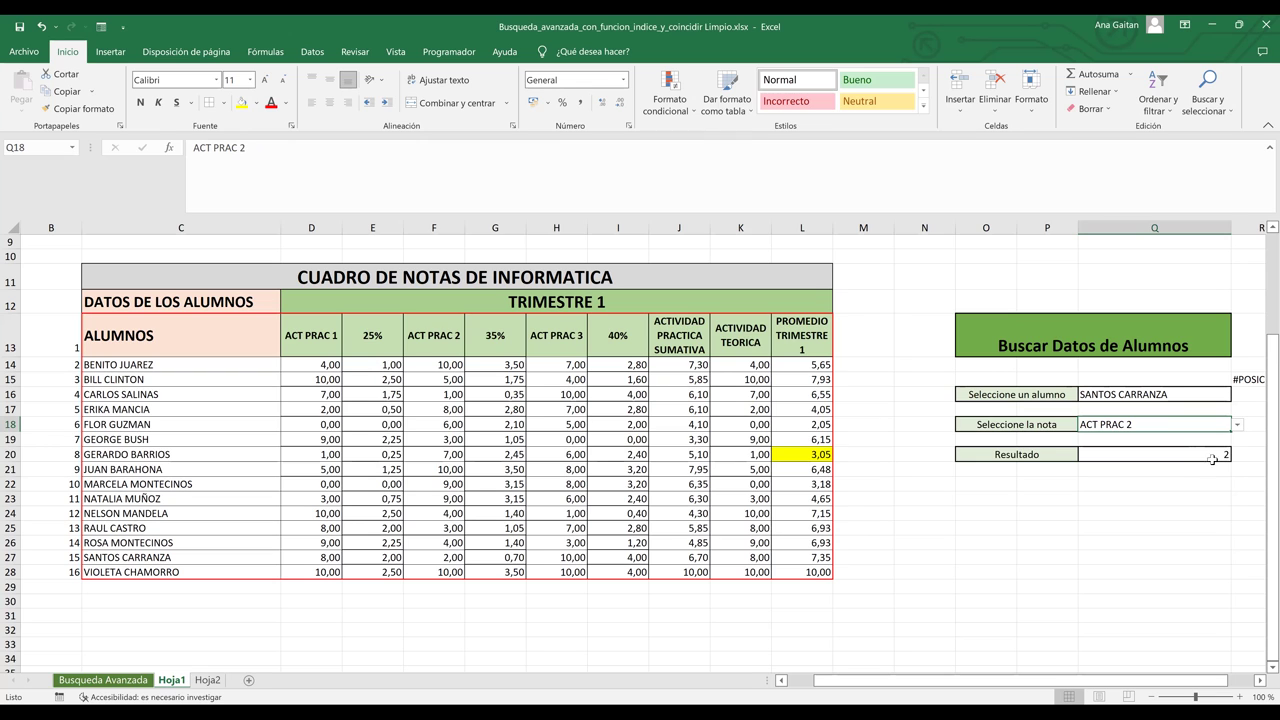
- Trace row 27 and column F to their intersection, fill F27 with yellow and compare it with the result in Q20
left_click(1208, 455)
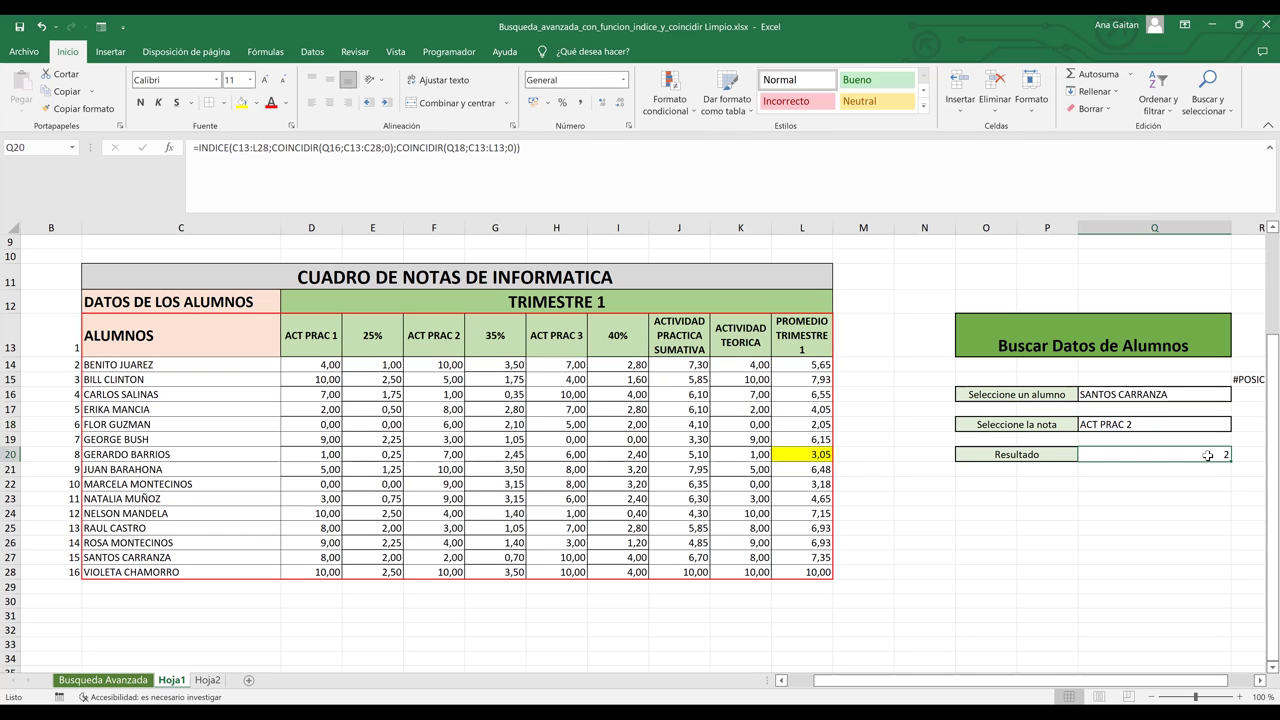
left_click(212, 557)
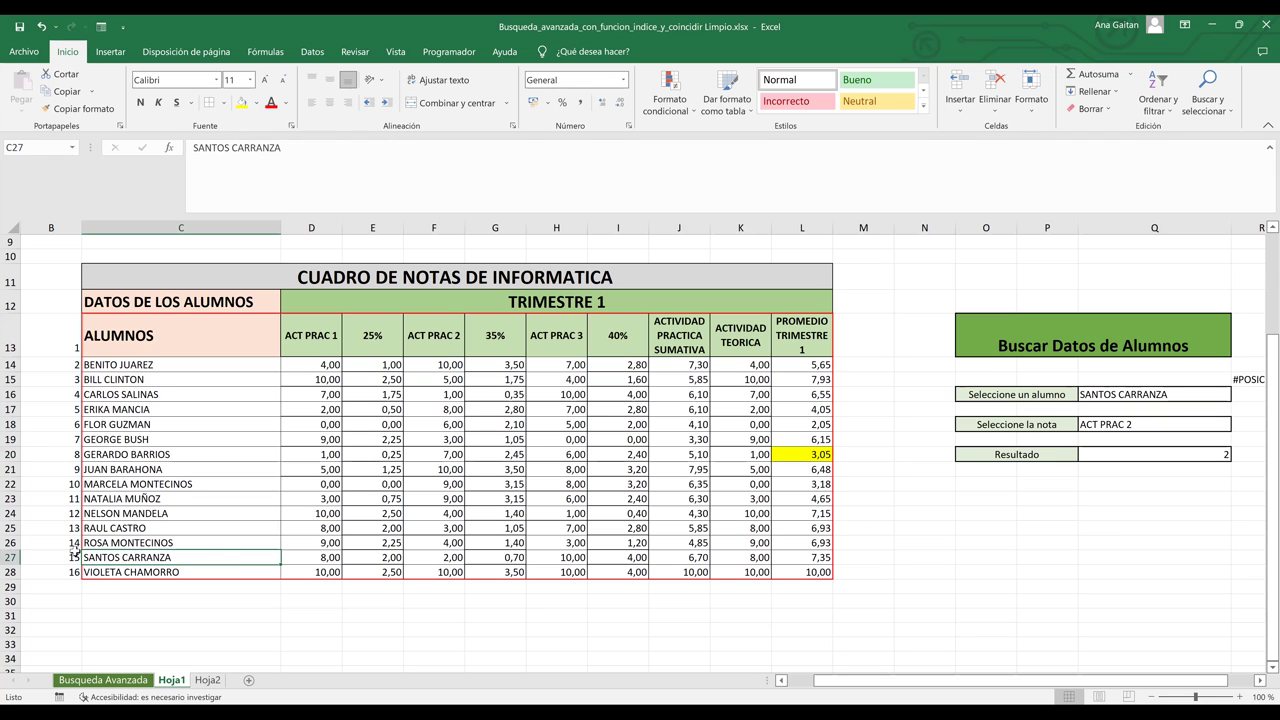
left_click(10, 557)
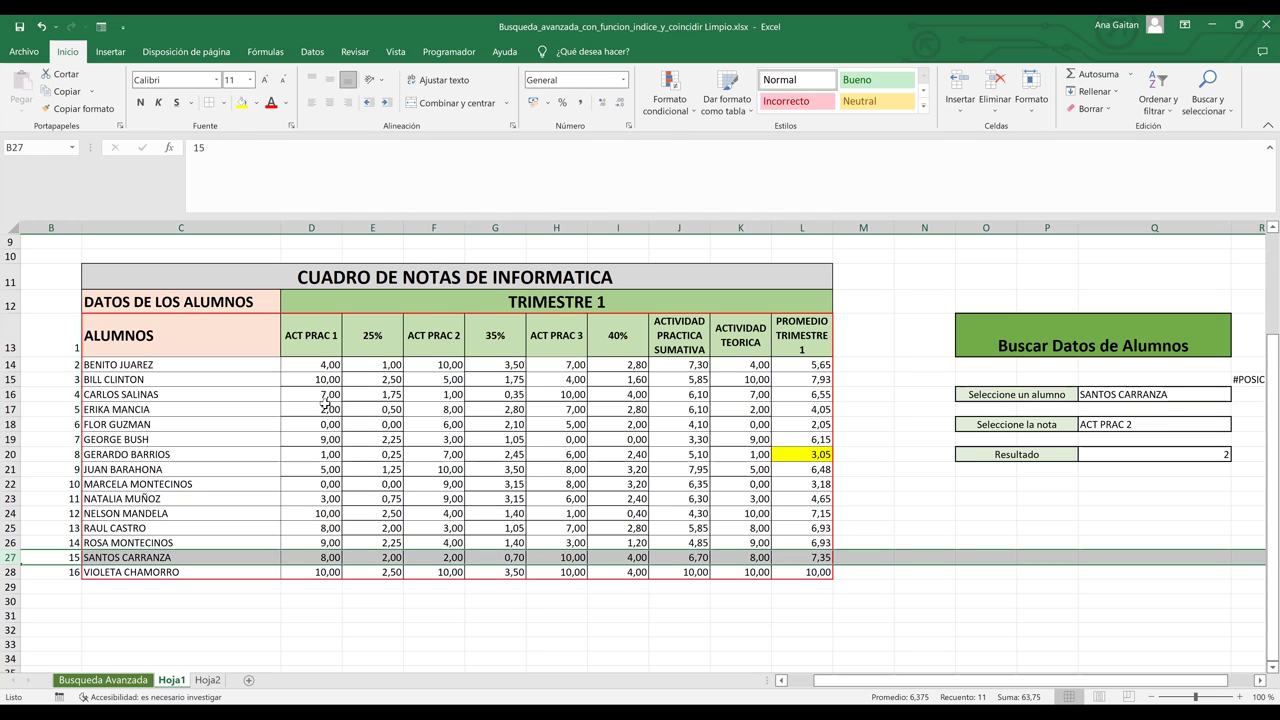
left_click(445, 222)
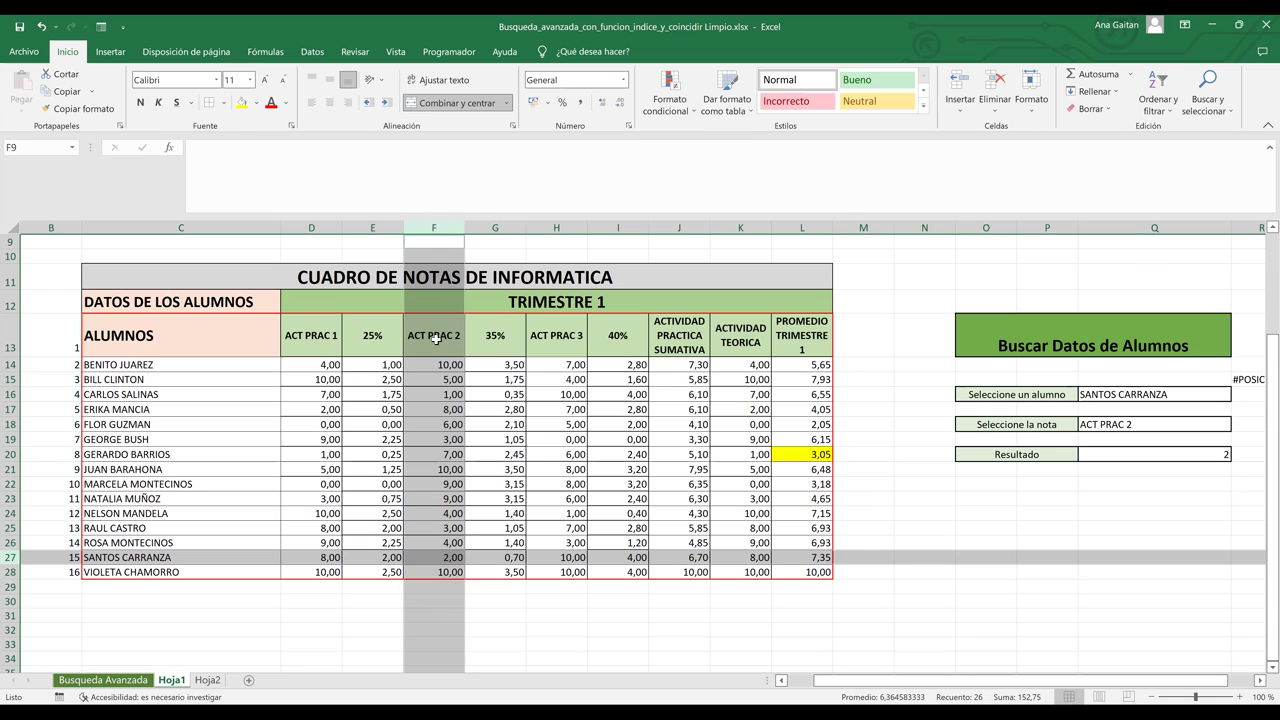
left_click(438, 561)
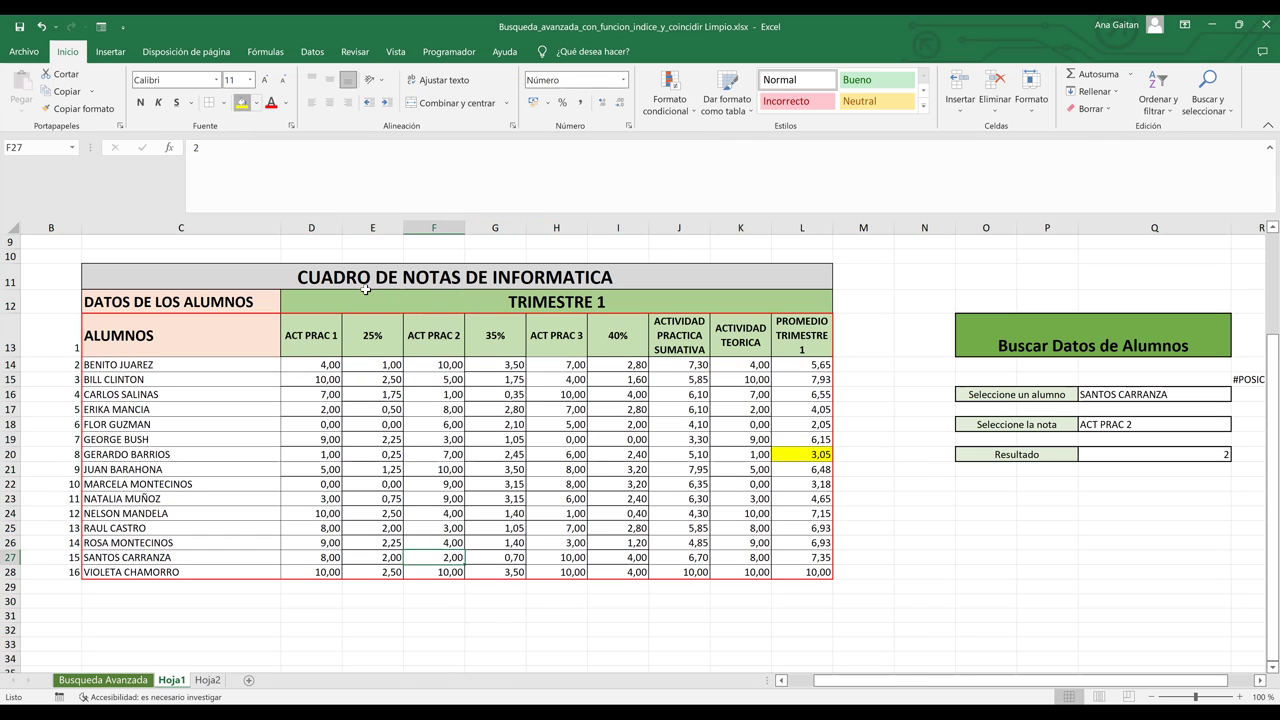
left_click(241, 103)
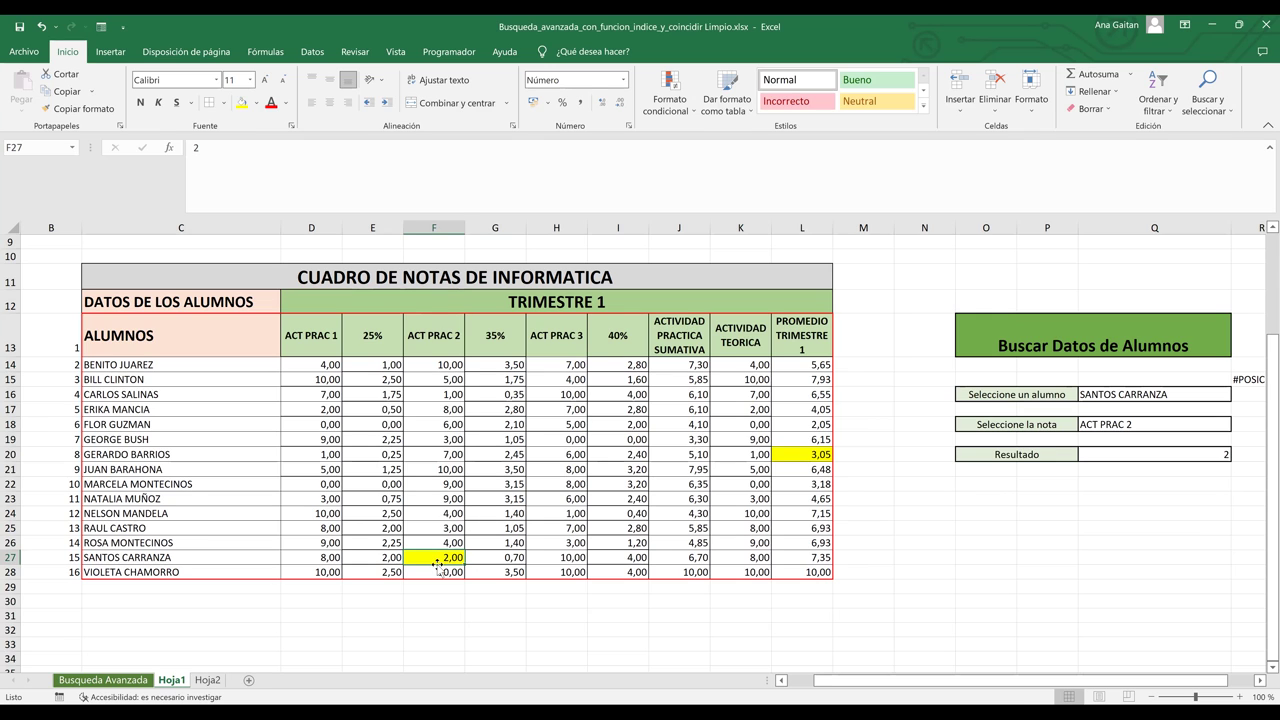
left_click(1215, 453)
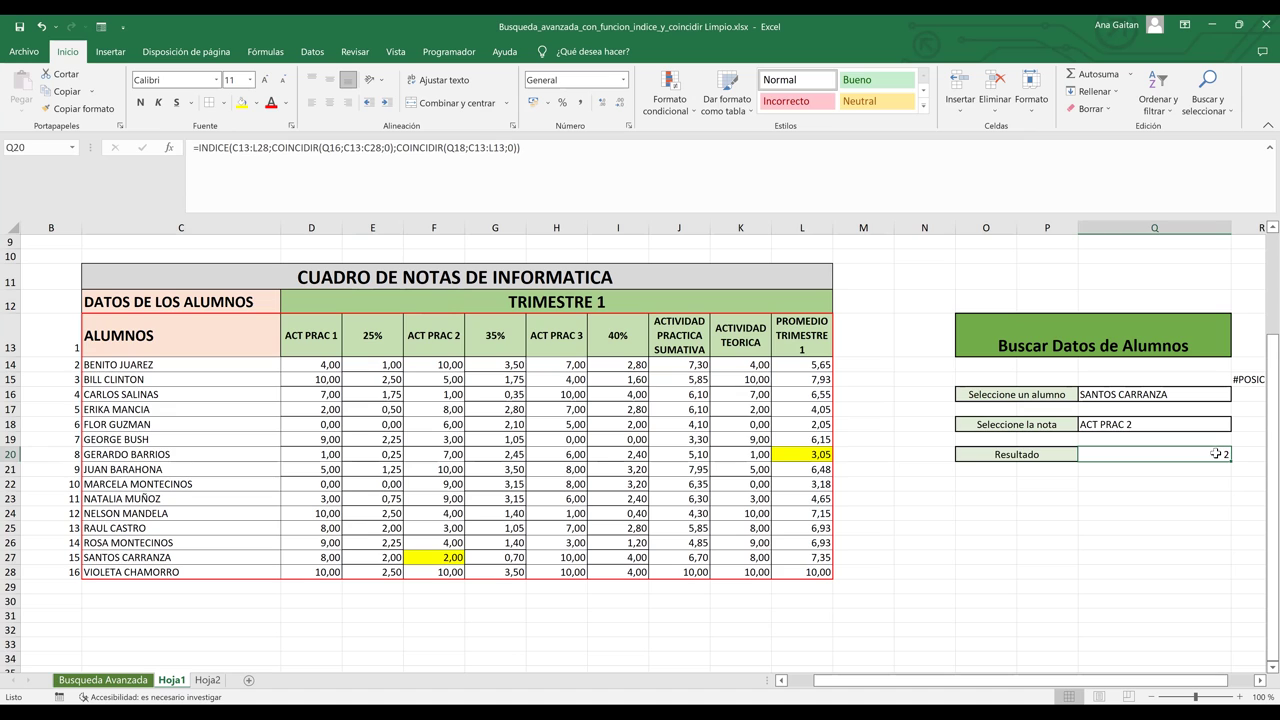
- Review the nested INDICE and COINCIDIR formula in Q20 with its coloured reference ranges, and leave it as it is
left_click(1207, 498)
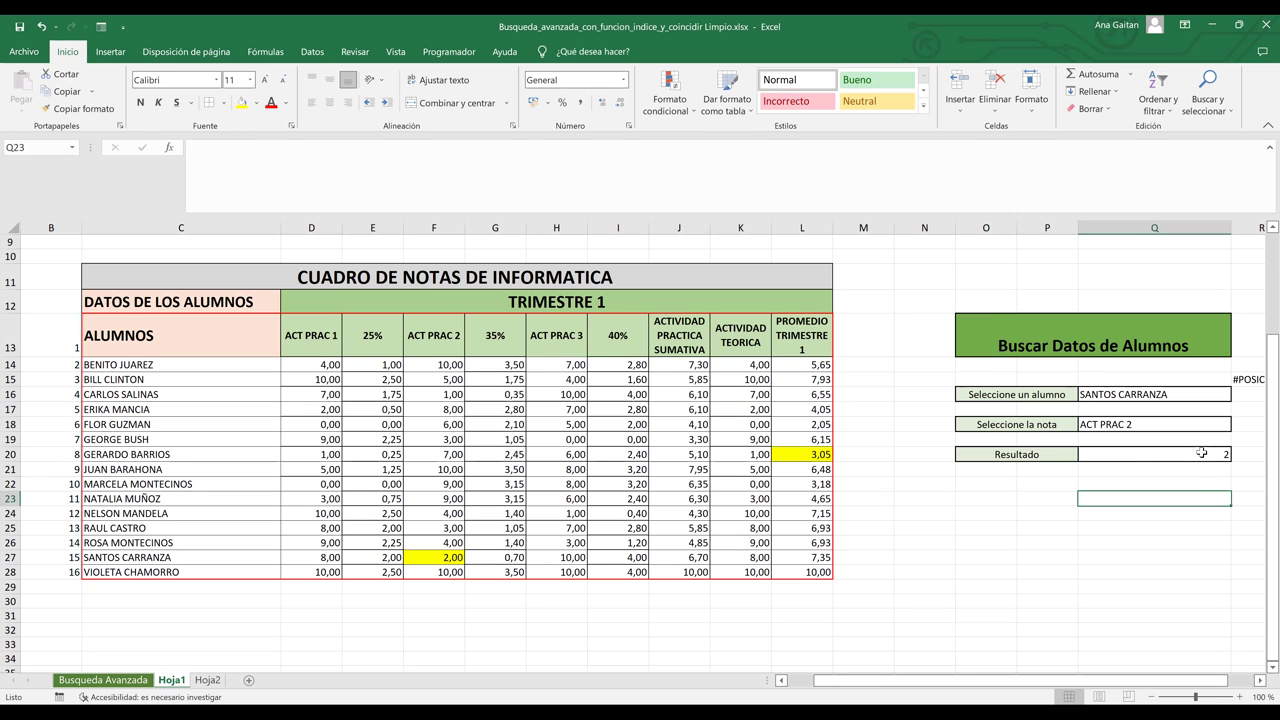
left_click(1203, 453)
double_click(1203, 453)
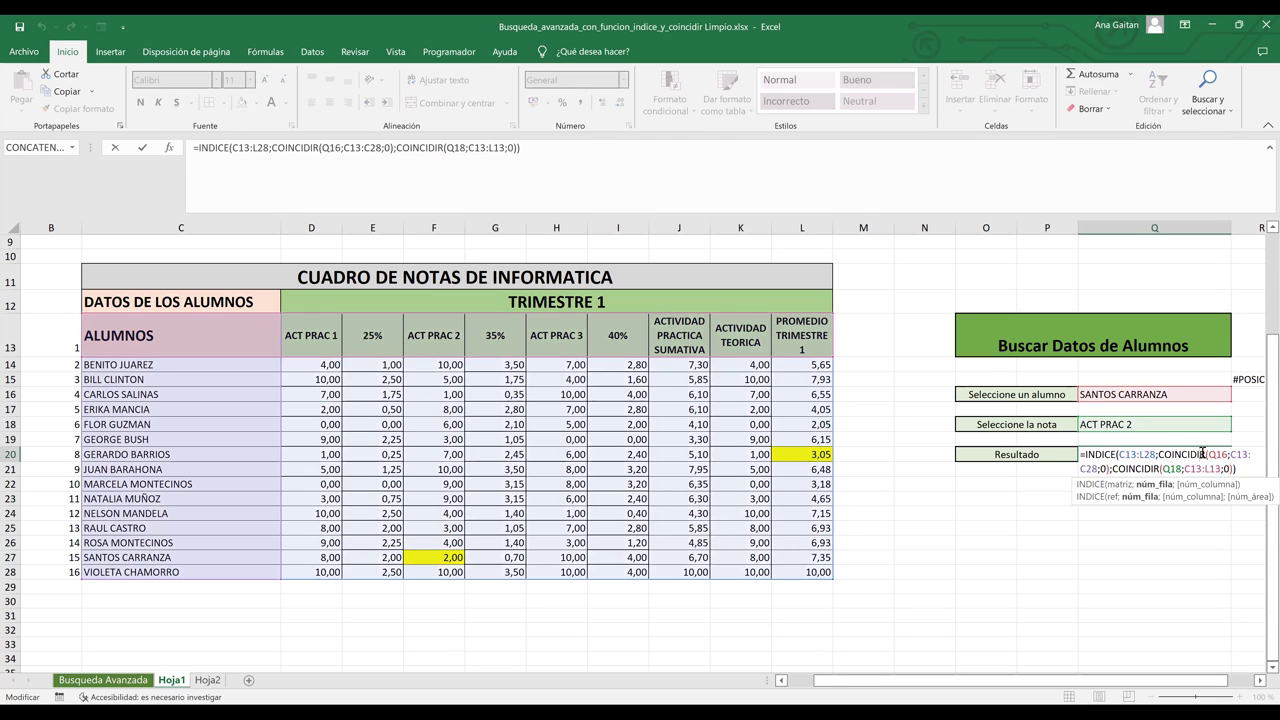
double_click(1113, 454)
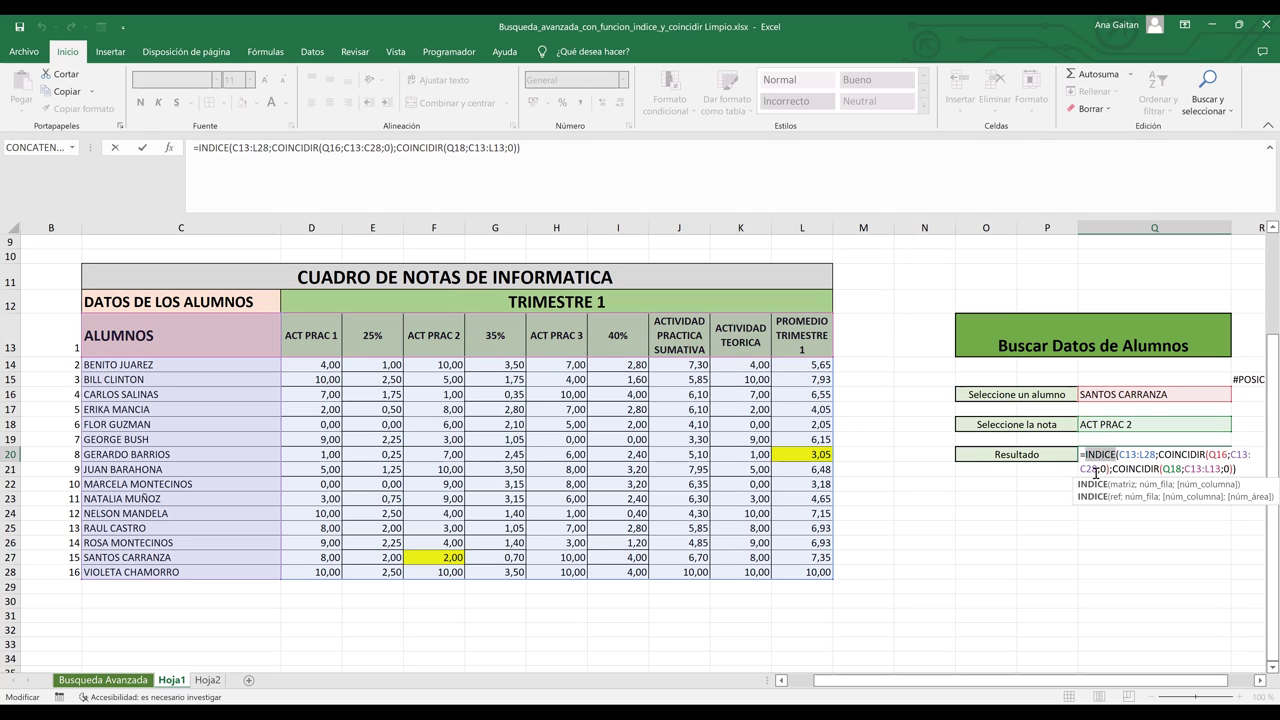
left_click(1213, 468)
left_click(1212, 465)
key("Return")
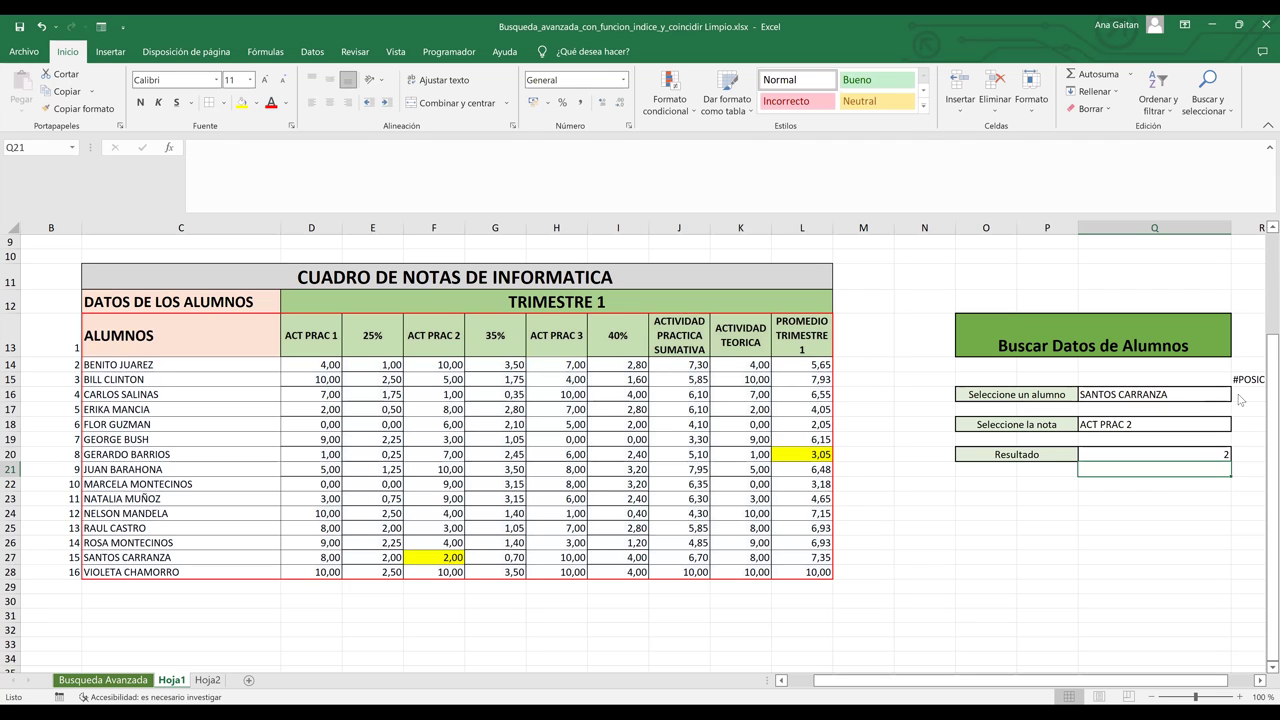
- Test the student list in Q16 with the student from C23, and finish on the student listed in C25
key("Up")
key("Up")
key("Up")
key("Up")
key("Up")
key("alt+Down")
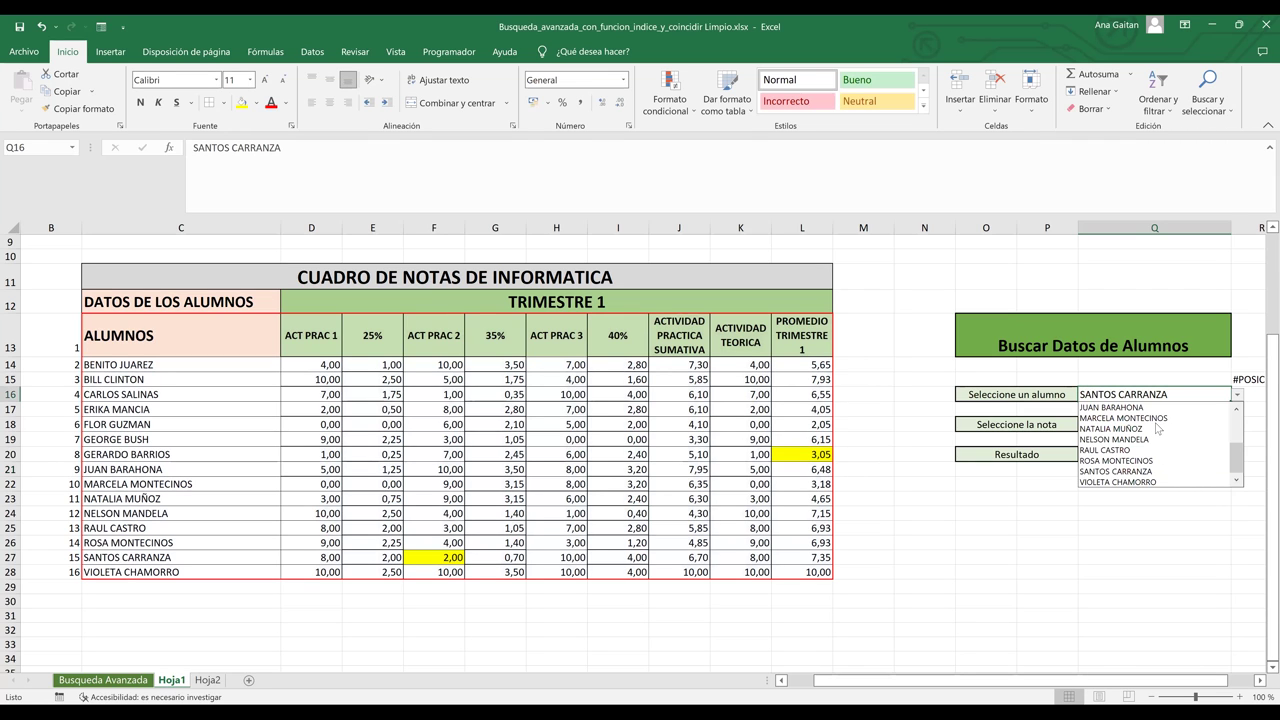
key("Return")
left_click(1237, 395)
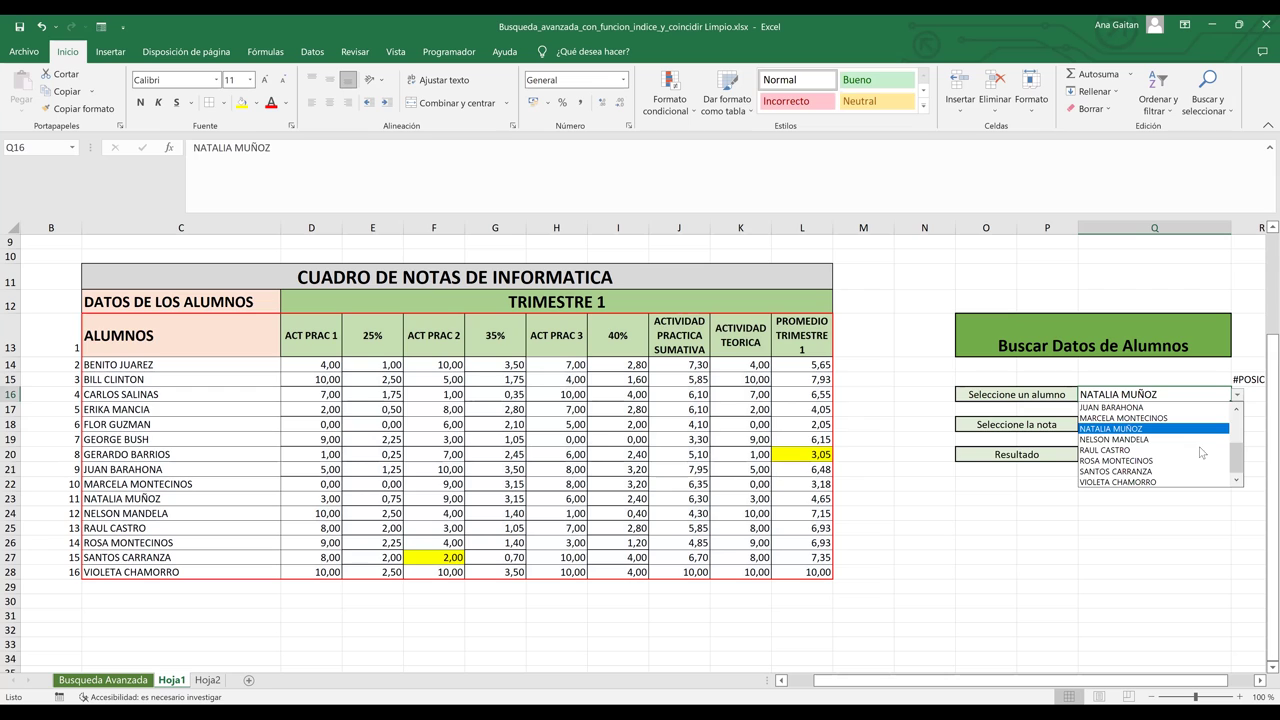
left_click(1180, 460)
- Test the grade list in Q18 with ACT PRAC 3 and ACT PRAC 2, and finish on PROMEDIO TRIMESTRE 1
left_click(1226, 428)
left_click(1237, 426)
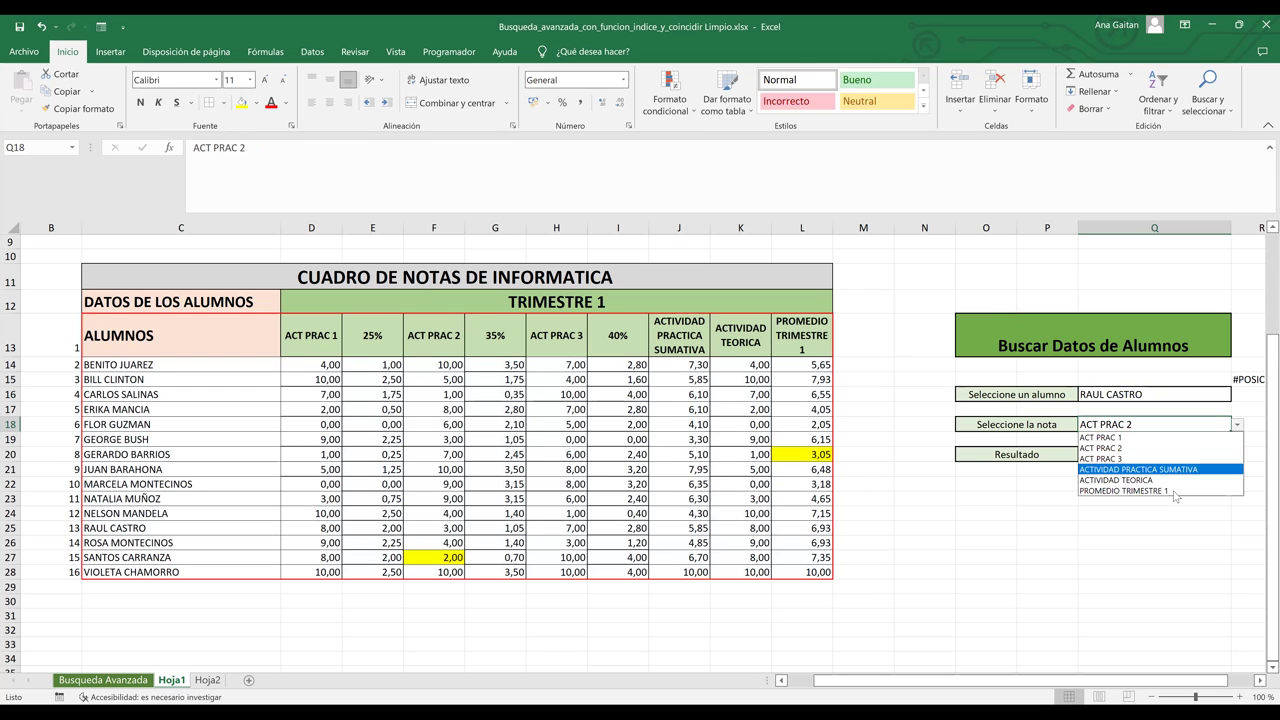
left_click(1160, 490)
left_click(1238, 425)
left_click(1160, 458)
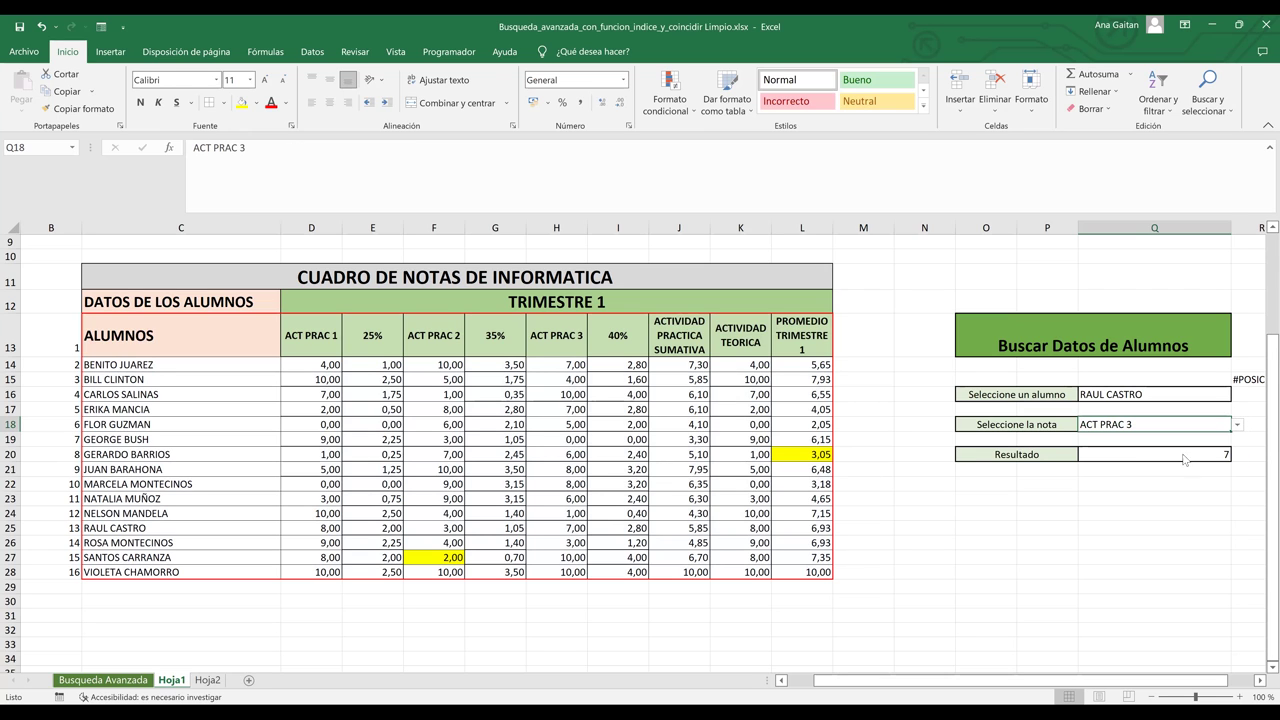
left_click(1238, 425)
left_click(1237, 425)
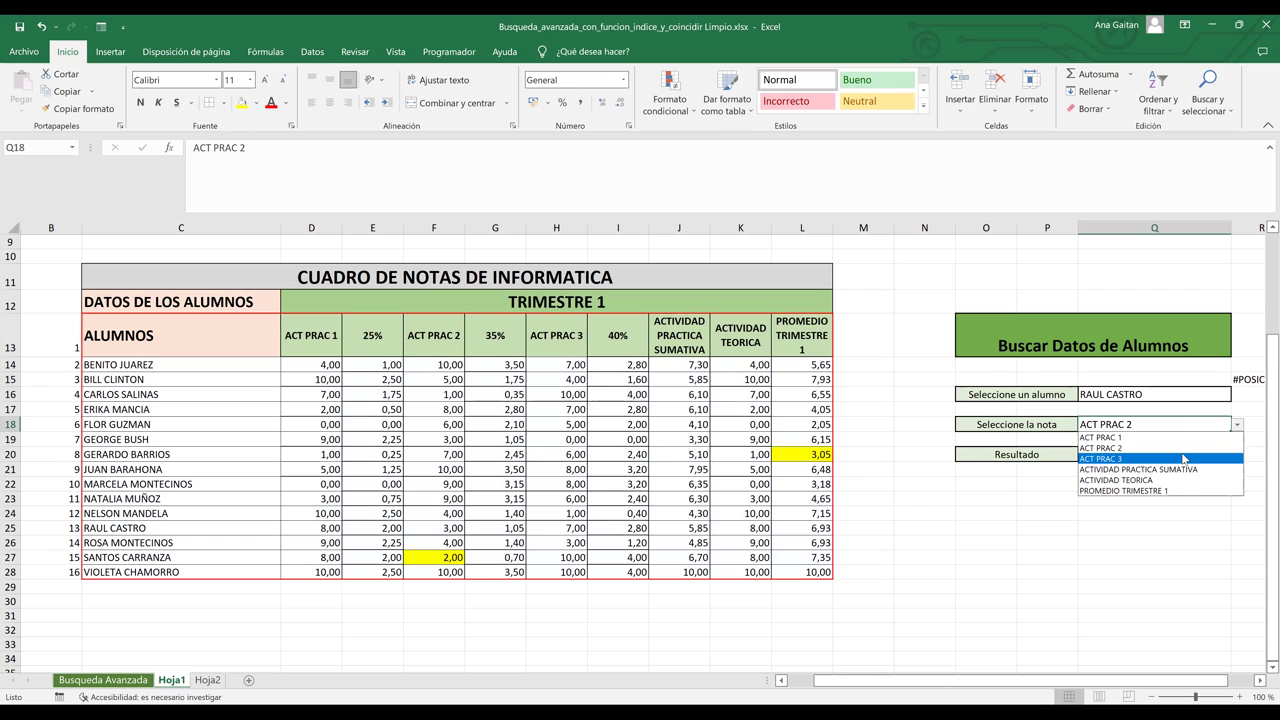
left_click(1163, 490)
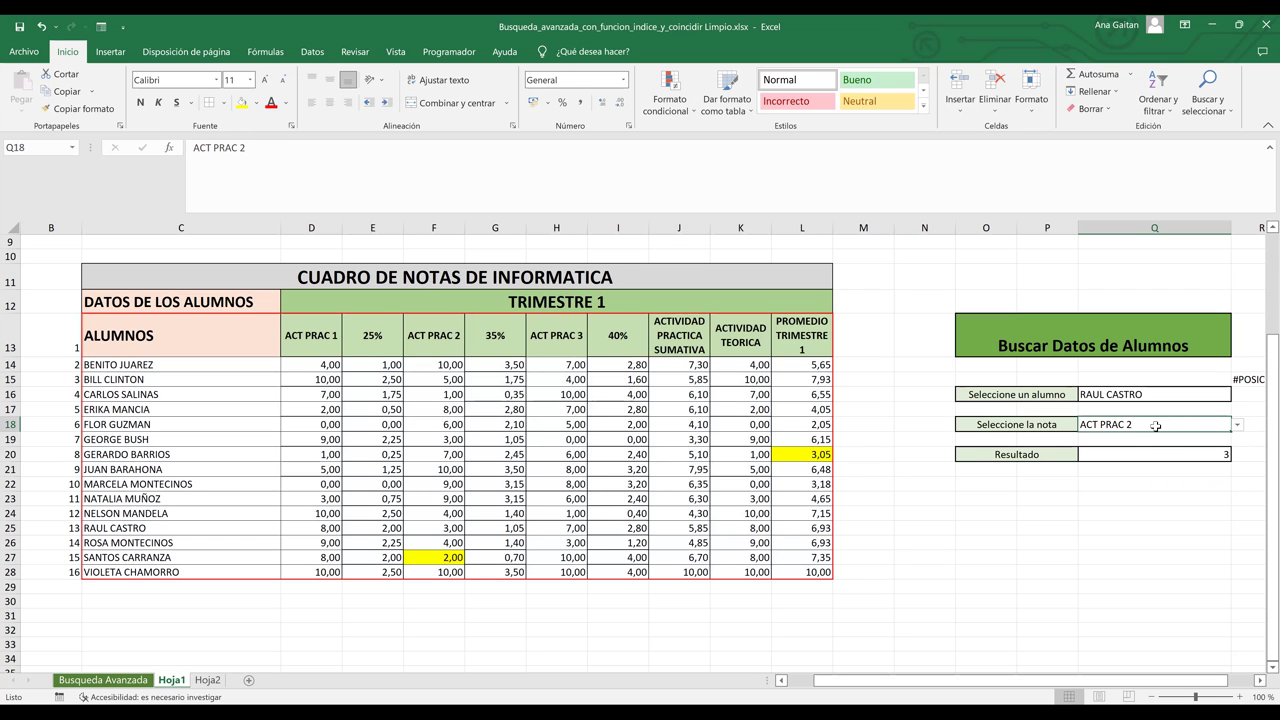
left_click(1166, 470)
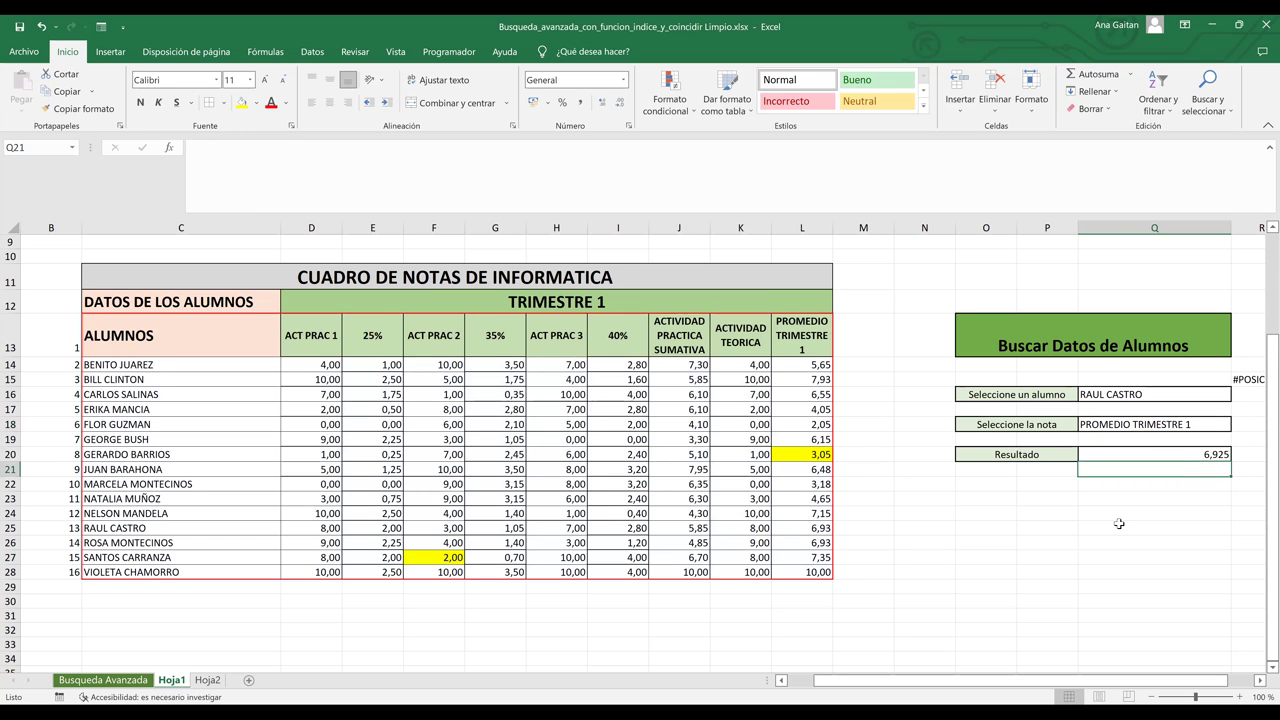
left_click(1119, 523)
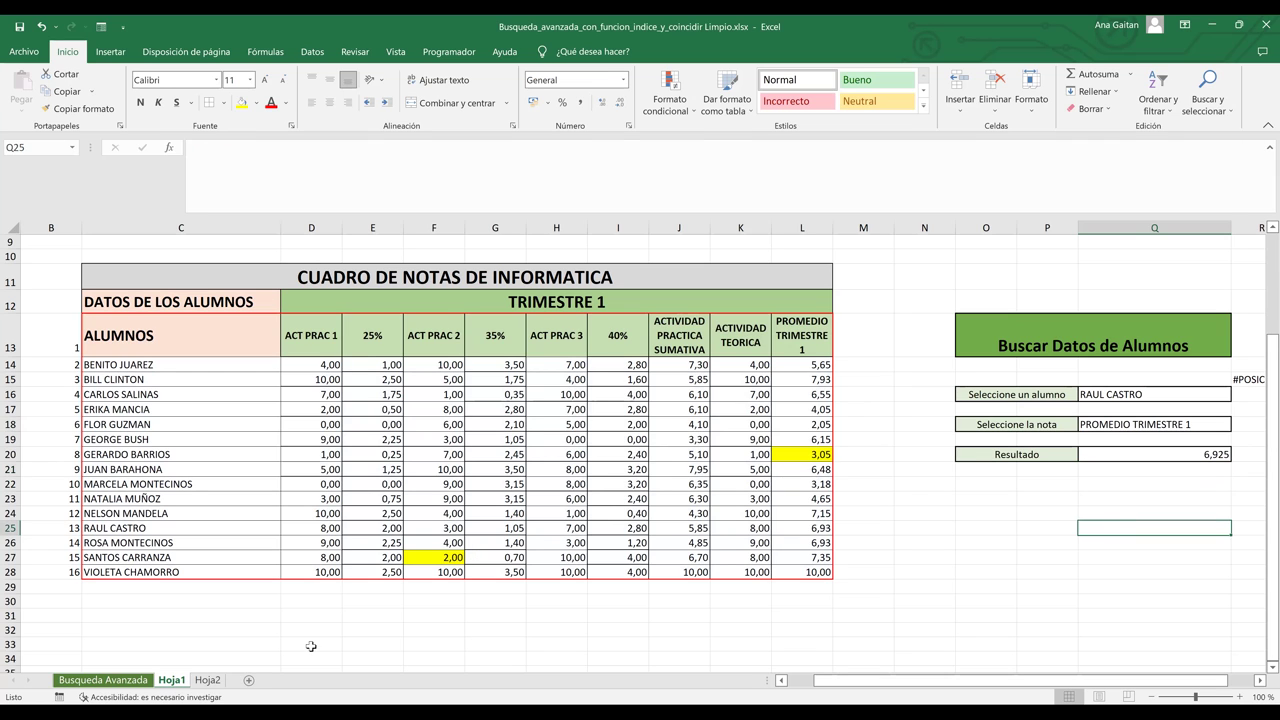
- Examine the search form on Hoja2 alongside the CUADRO DE NOTAS DE INFORMATICA table on Hoja1 that holds its source data
left_click(208, 681)
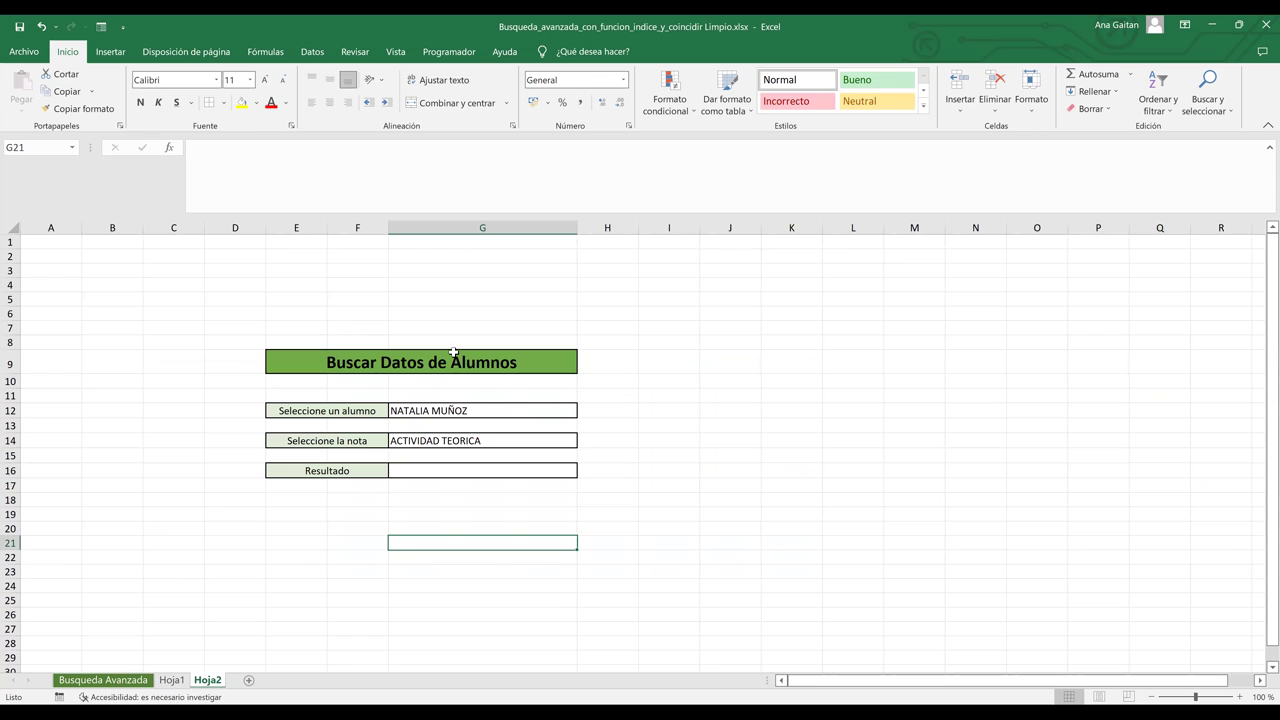
left_click(170, 681)
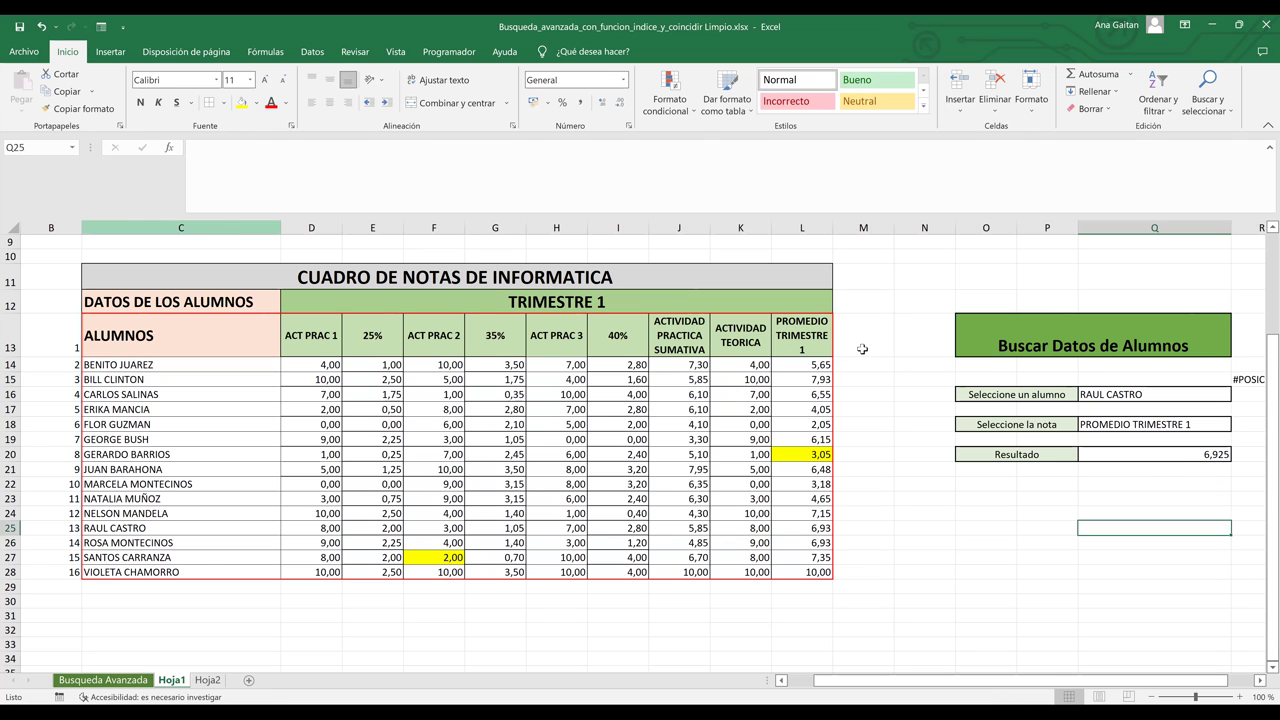
left_click_drag(180, 241, 860, 660)
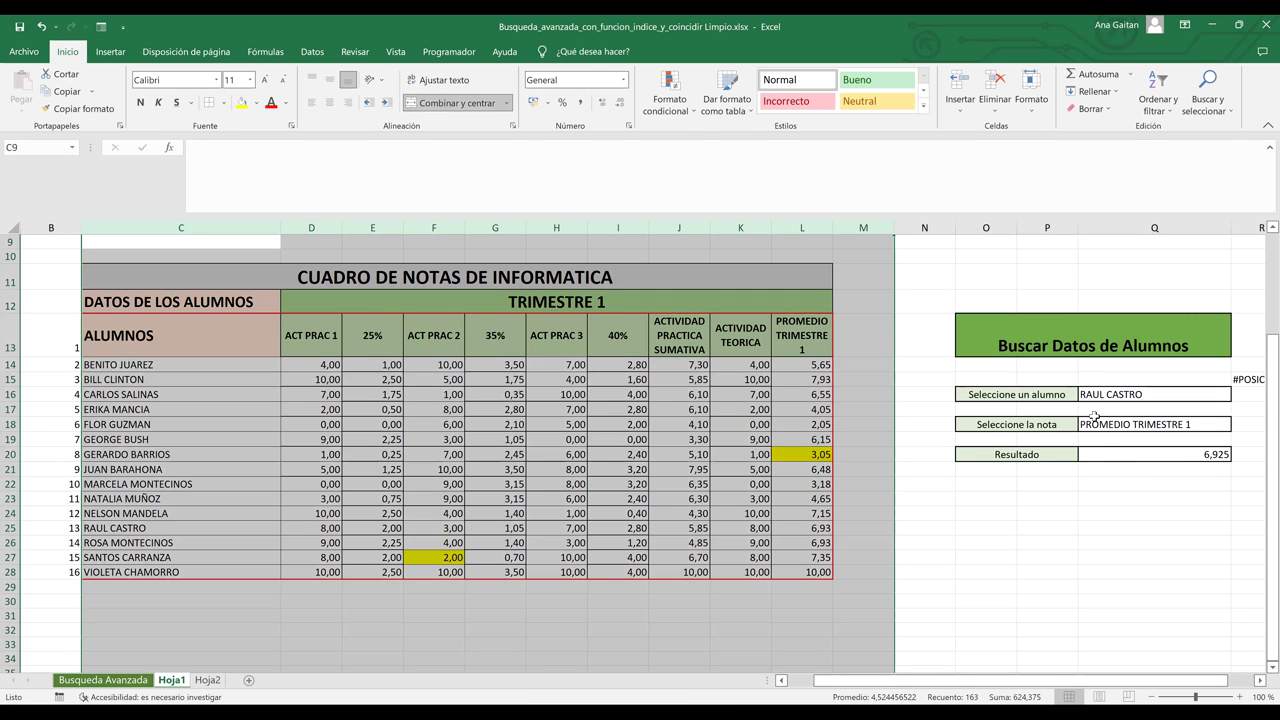
left_click(208, 680)
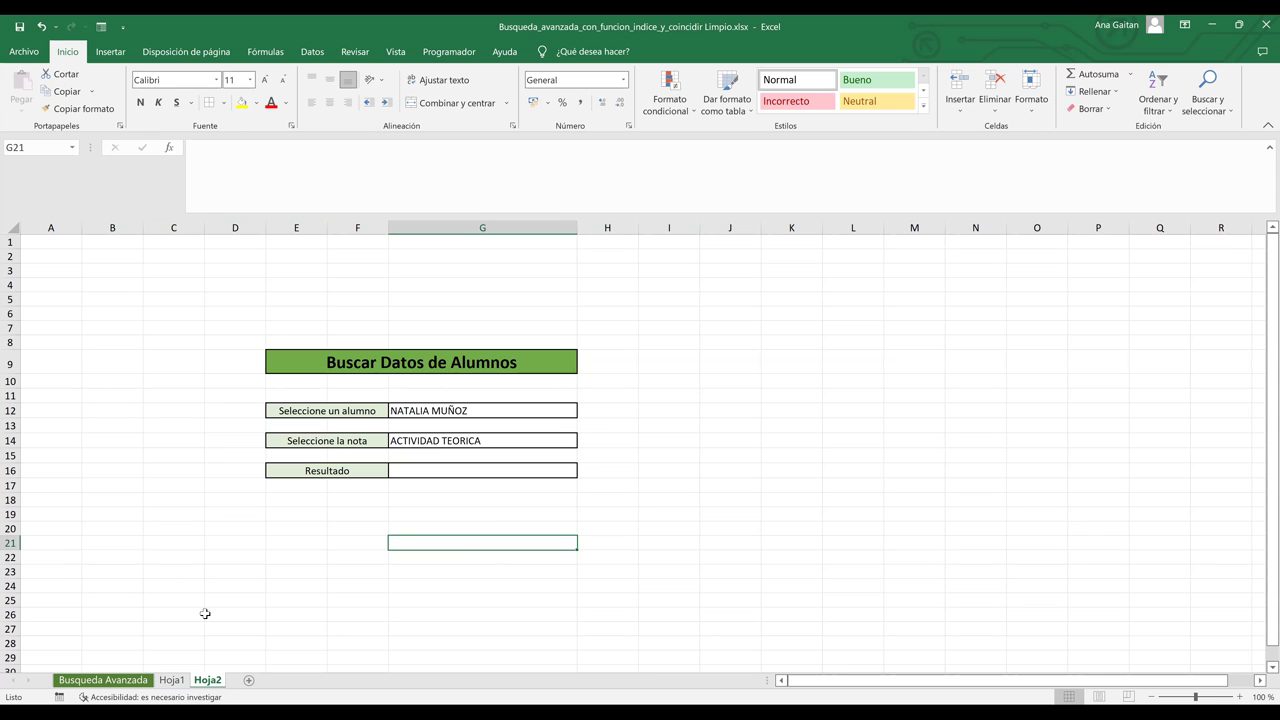
left_click(175, 683)
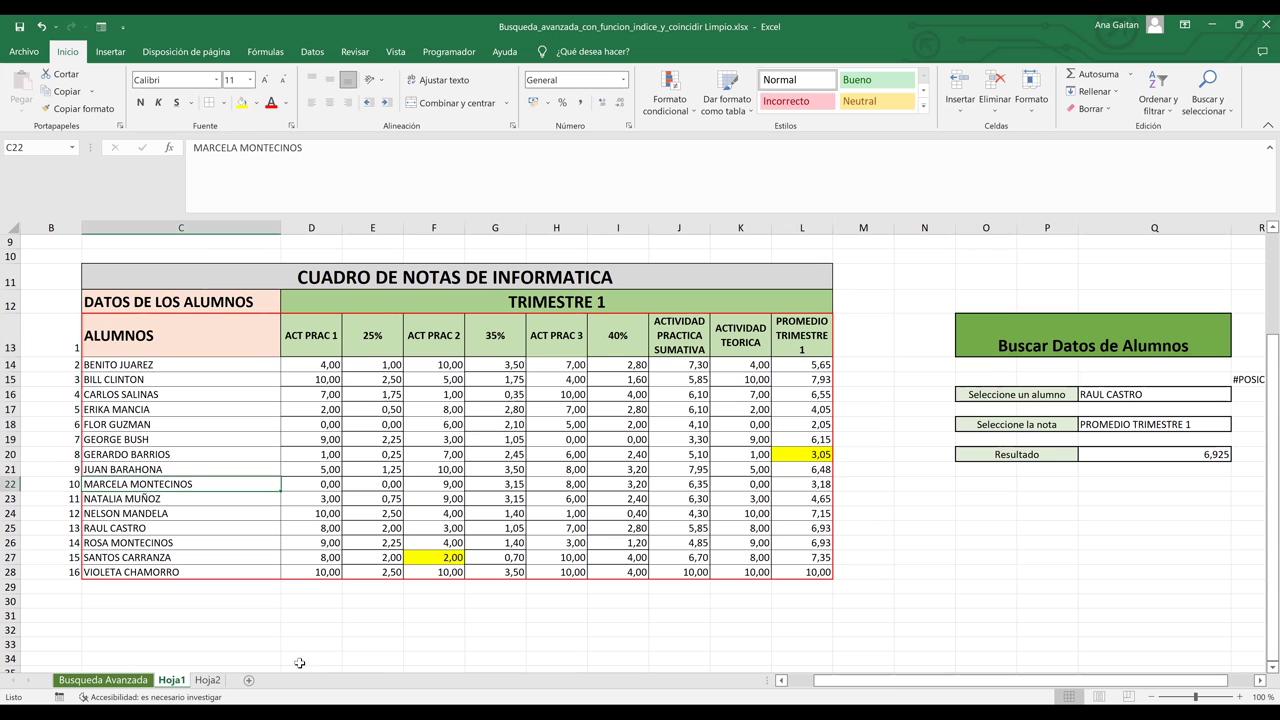
left_click(210, 683)
left_click(172, 681)
left_click_drag(181, 279, 731, 548)
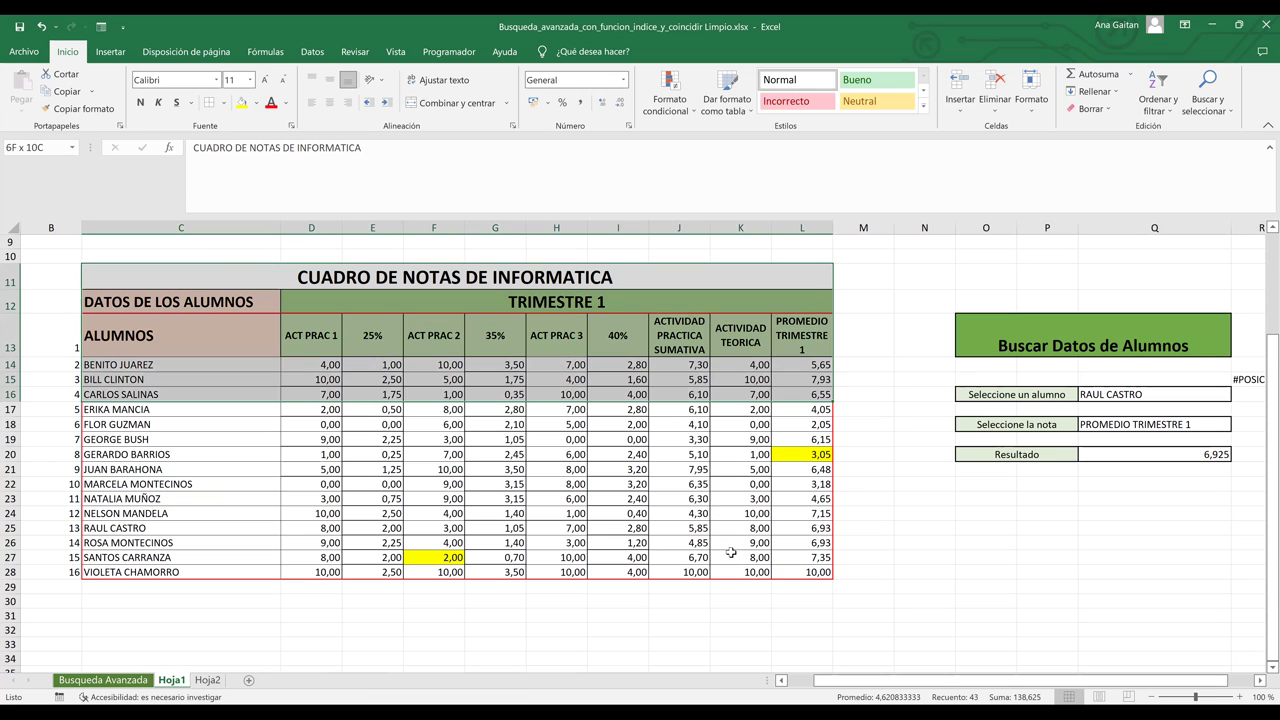
- Examine the result cell G16 on Hoja2 against the grades table and the INDICE and COINCIDIR formula in Q20 on Hoja1
left_click(207, 680)
left_click(428, 471)
double_click(428, 471)
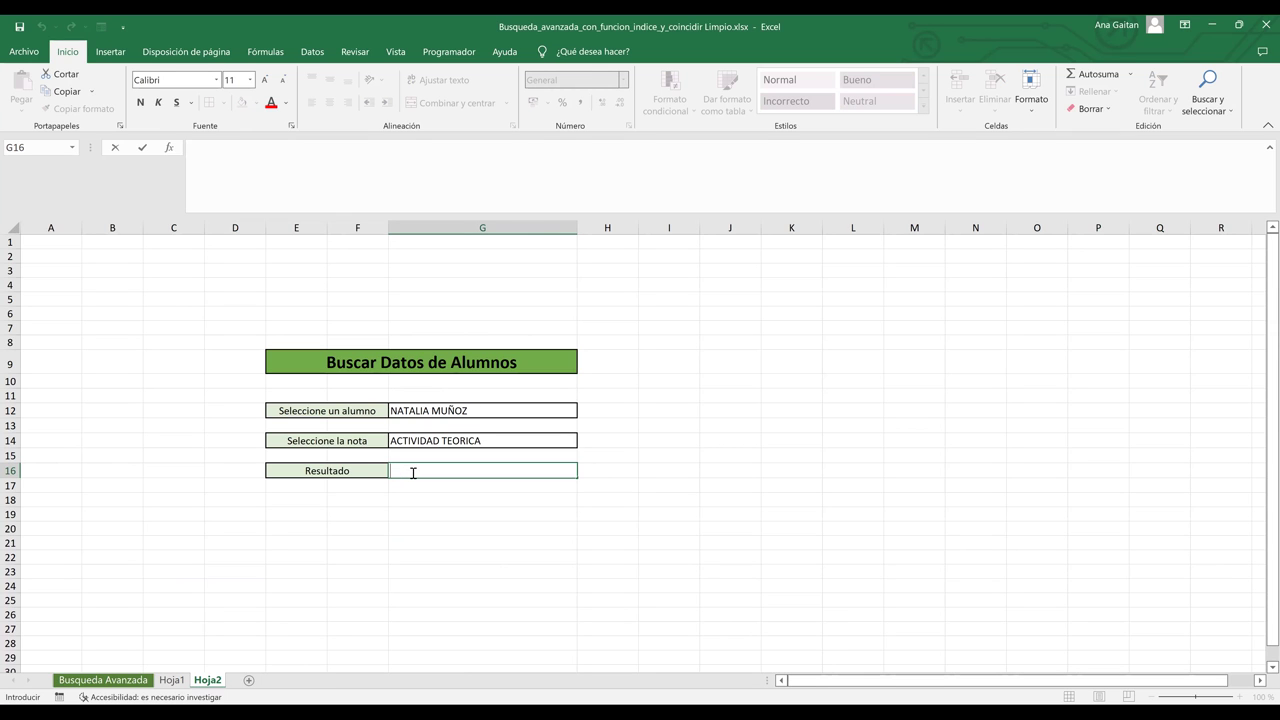
left_click(168, 678)
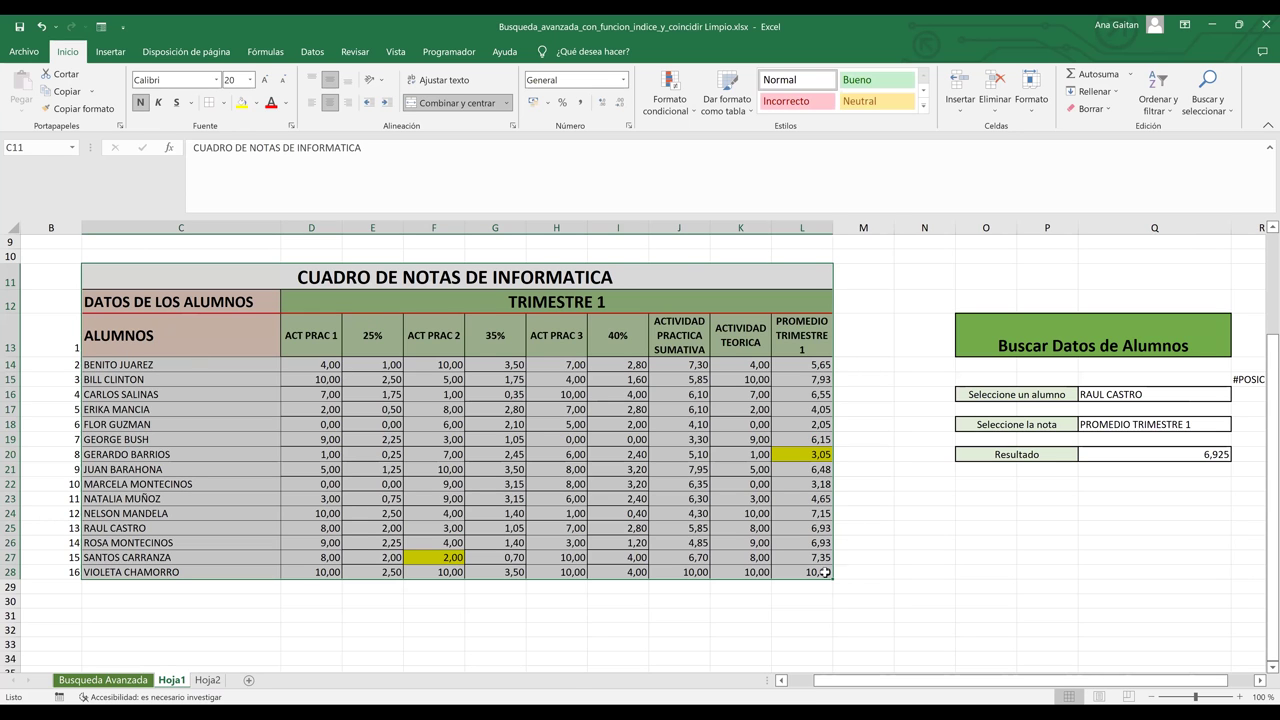
left_click_drag(180, 335, 840, 572)
left_click(693, 662)
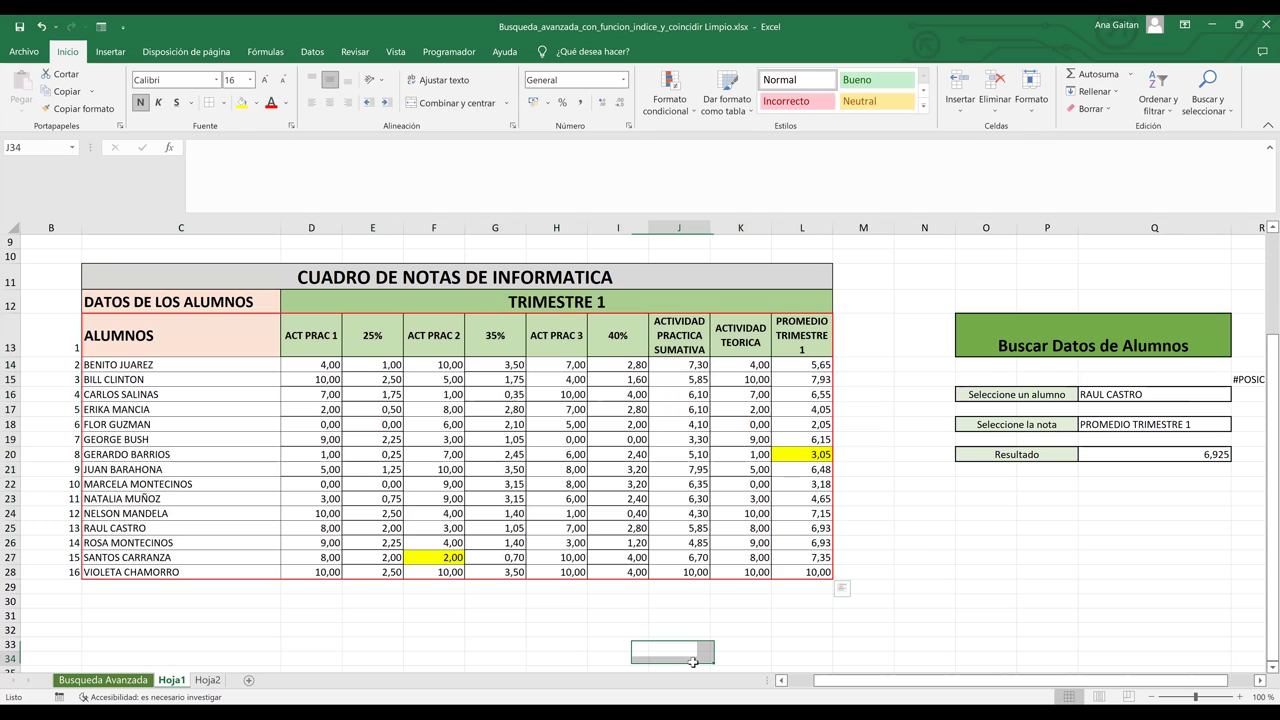
left_click(1157, 452)
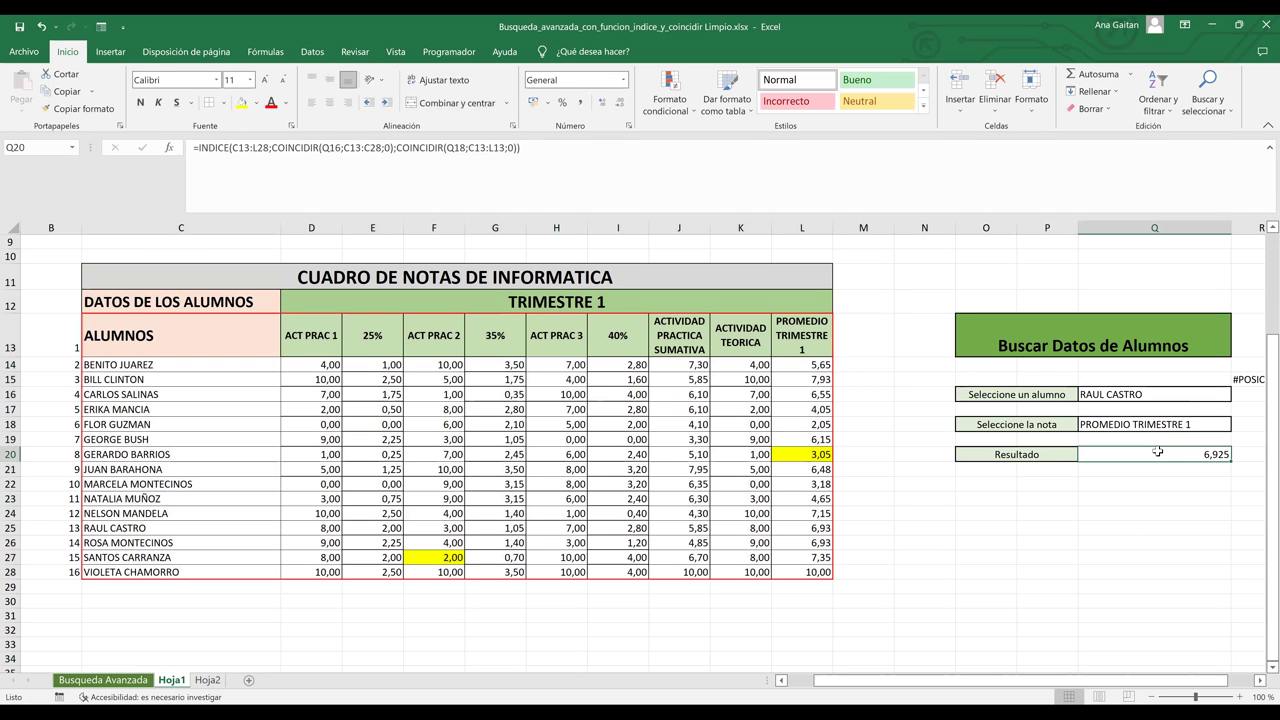
left_click(1060, 541)
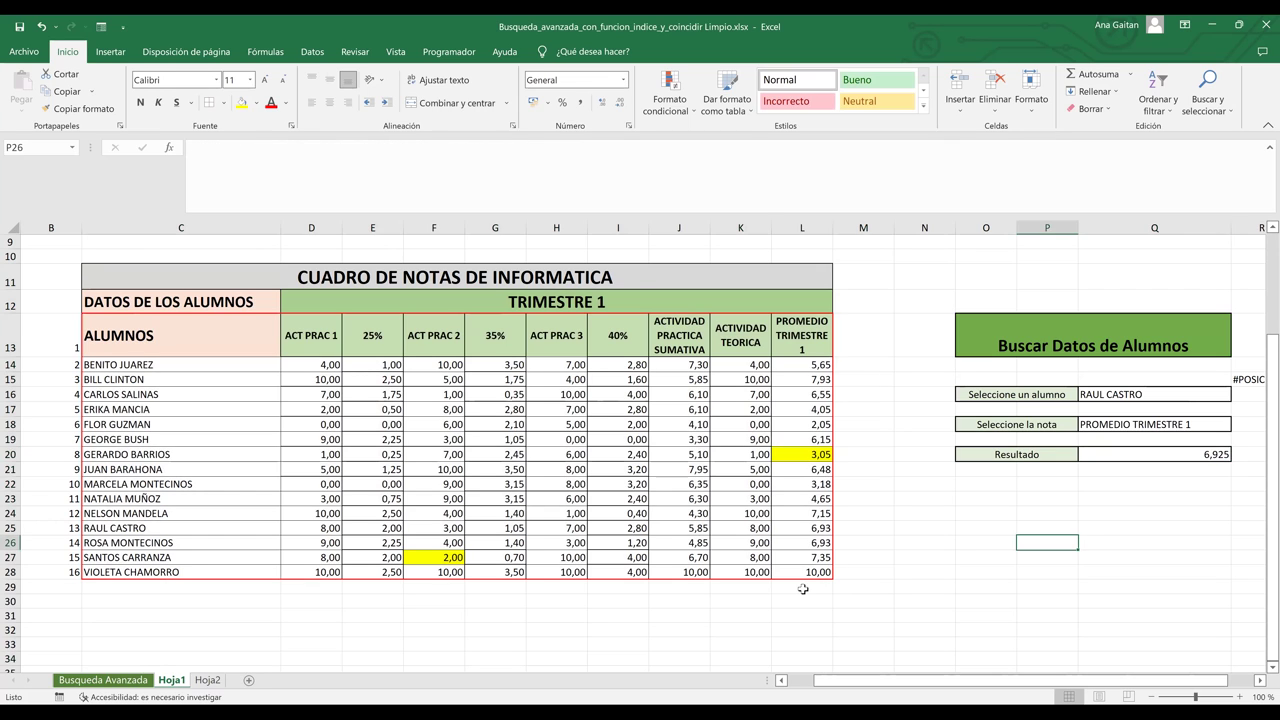
left_click(745, 602)
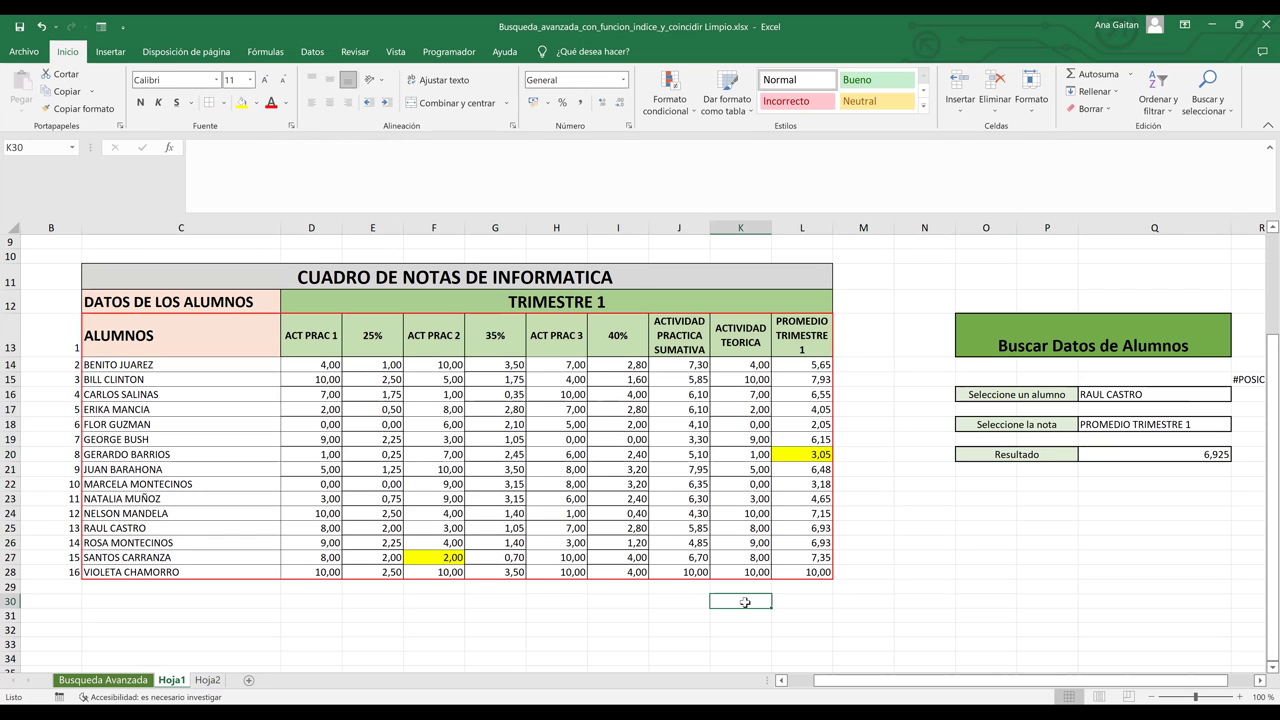